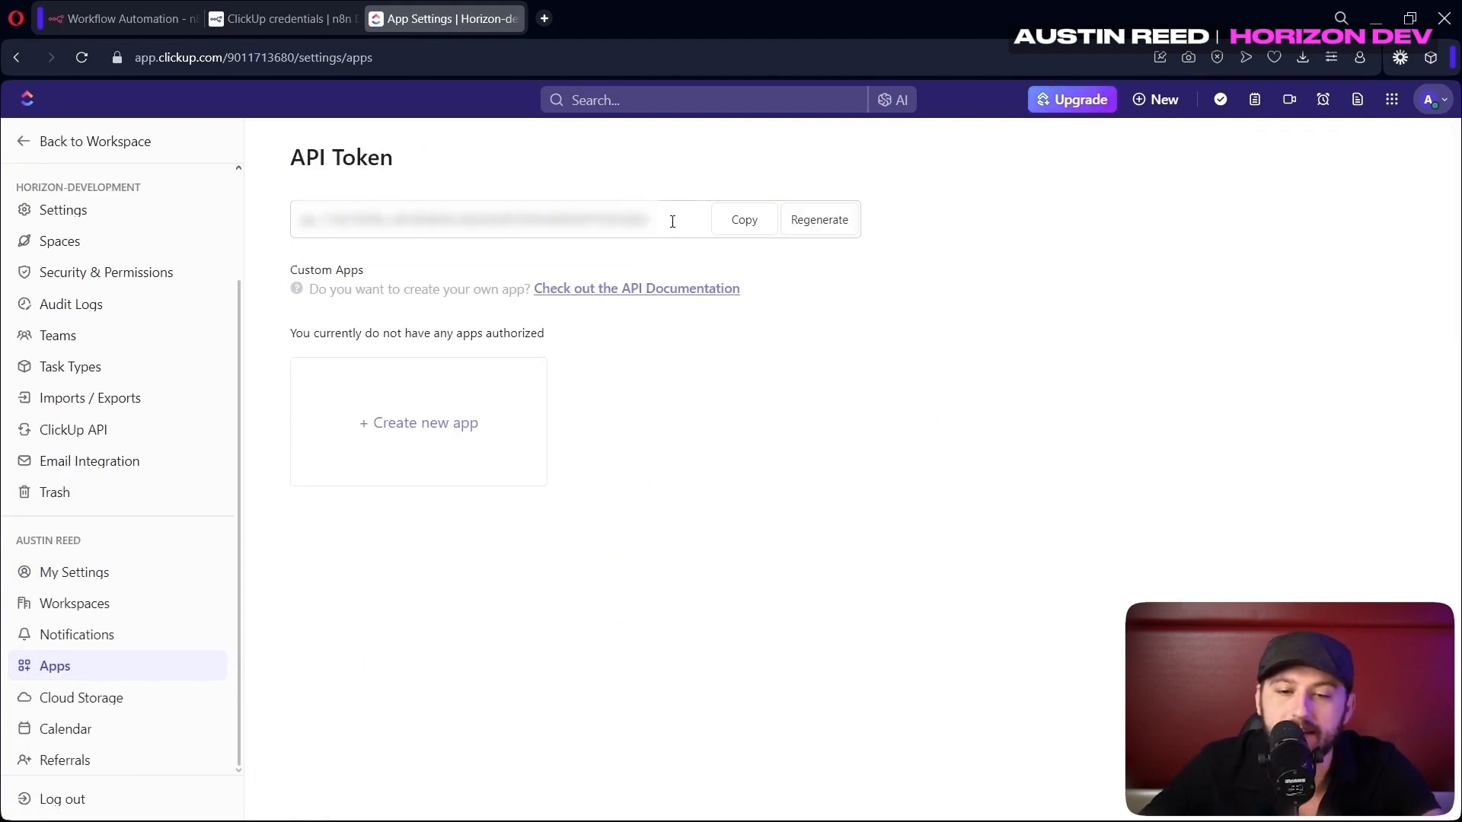
Copy the ClickUp API token from Settings > Apps and return to the n8n workflow
{"action": "left_click", "coordinate": [758, 226]}
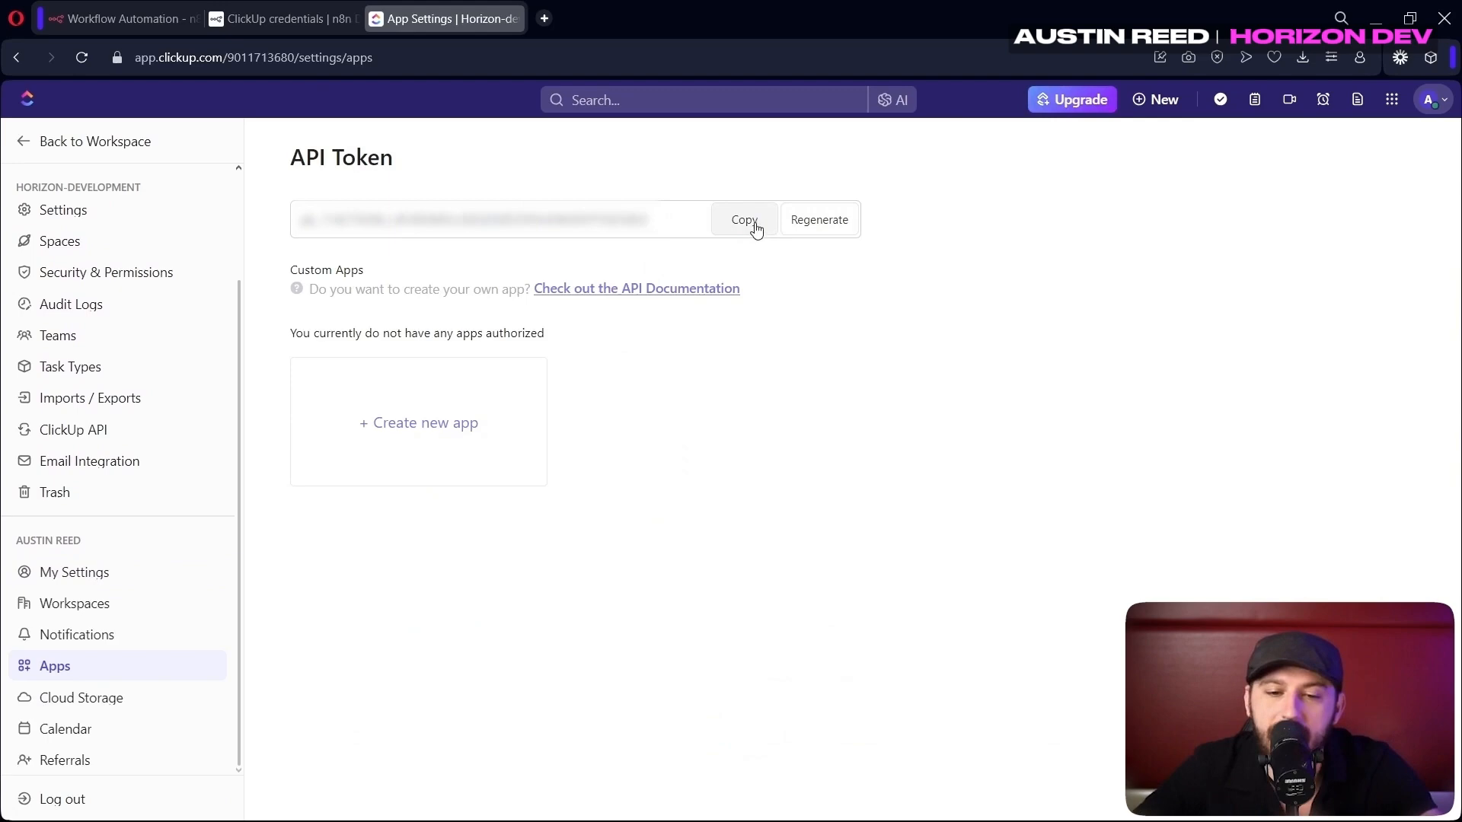
{"action": "left_click", "coordinate": [122, 18]}
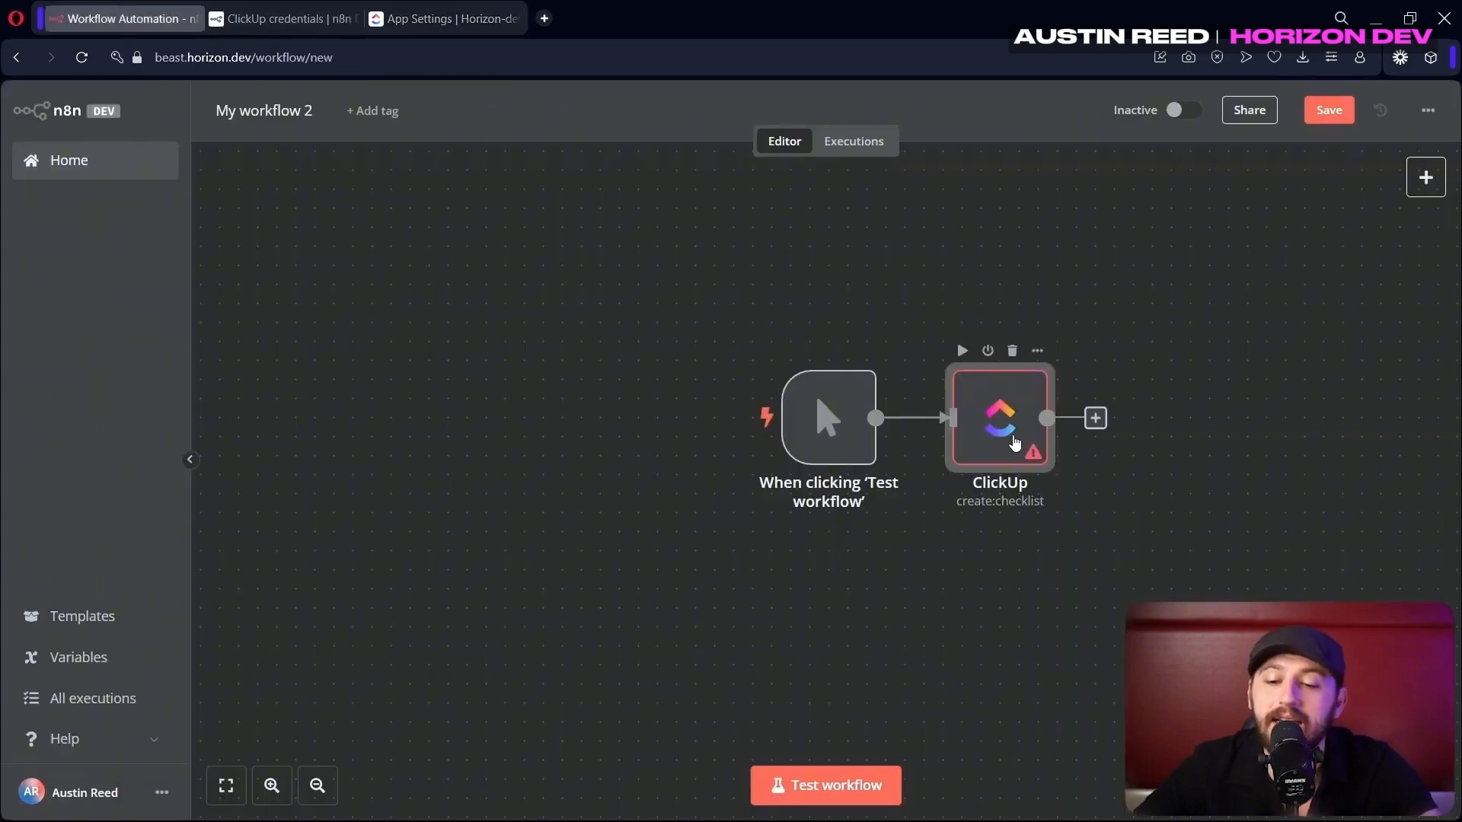
In the ClickUp node, create a new ClickUp credential with the copied API token as Access Token
{"action": "double_click", "coordinate": [1015, 441]}
{"action": "left_click", "coordinate": [653, 235]}
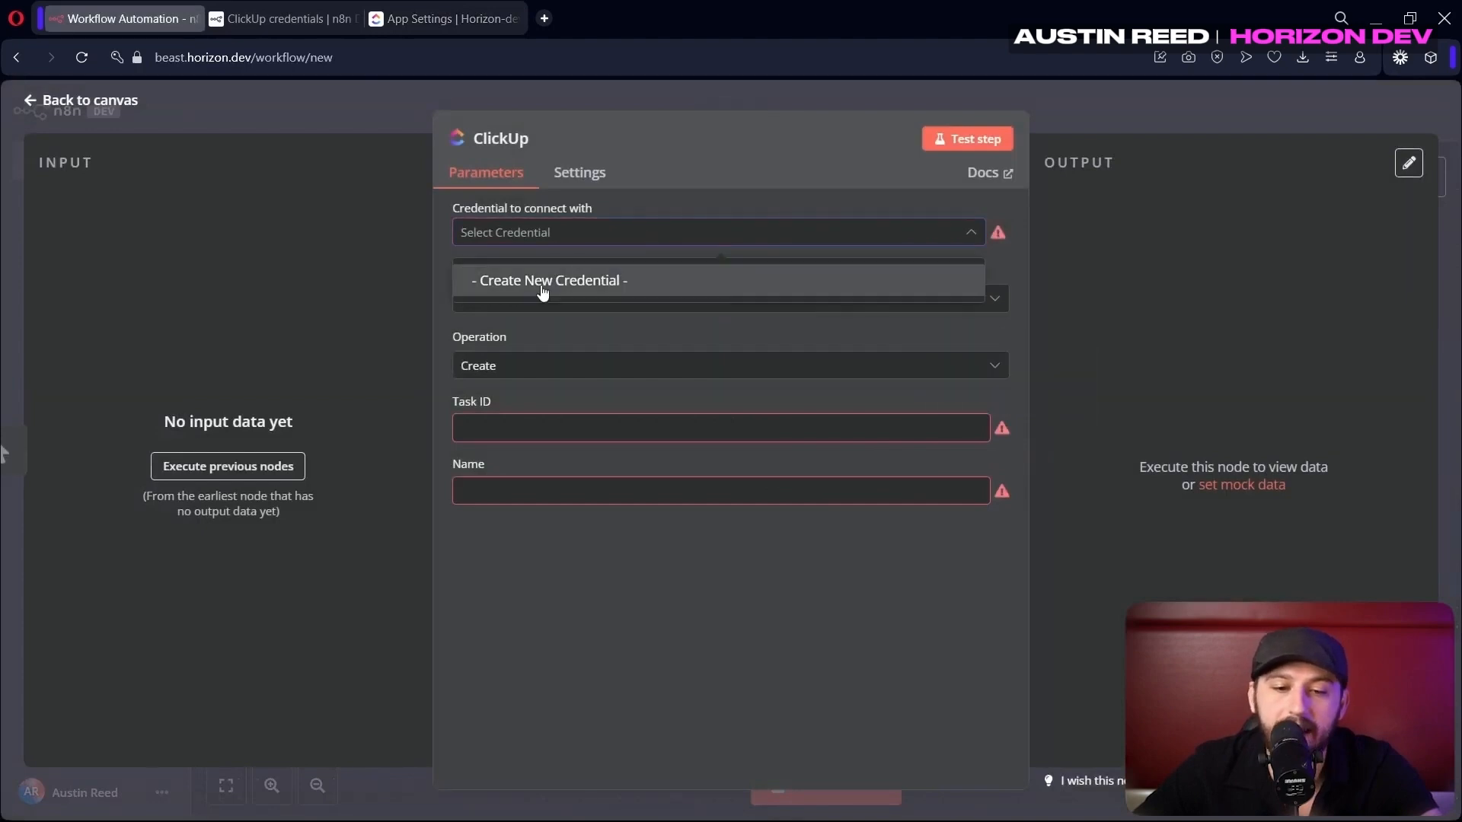
{"action": "left_click", "coordinate": [540, 291]}
{"action": "left_click", "coordinate": [520, 431]}
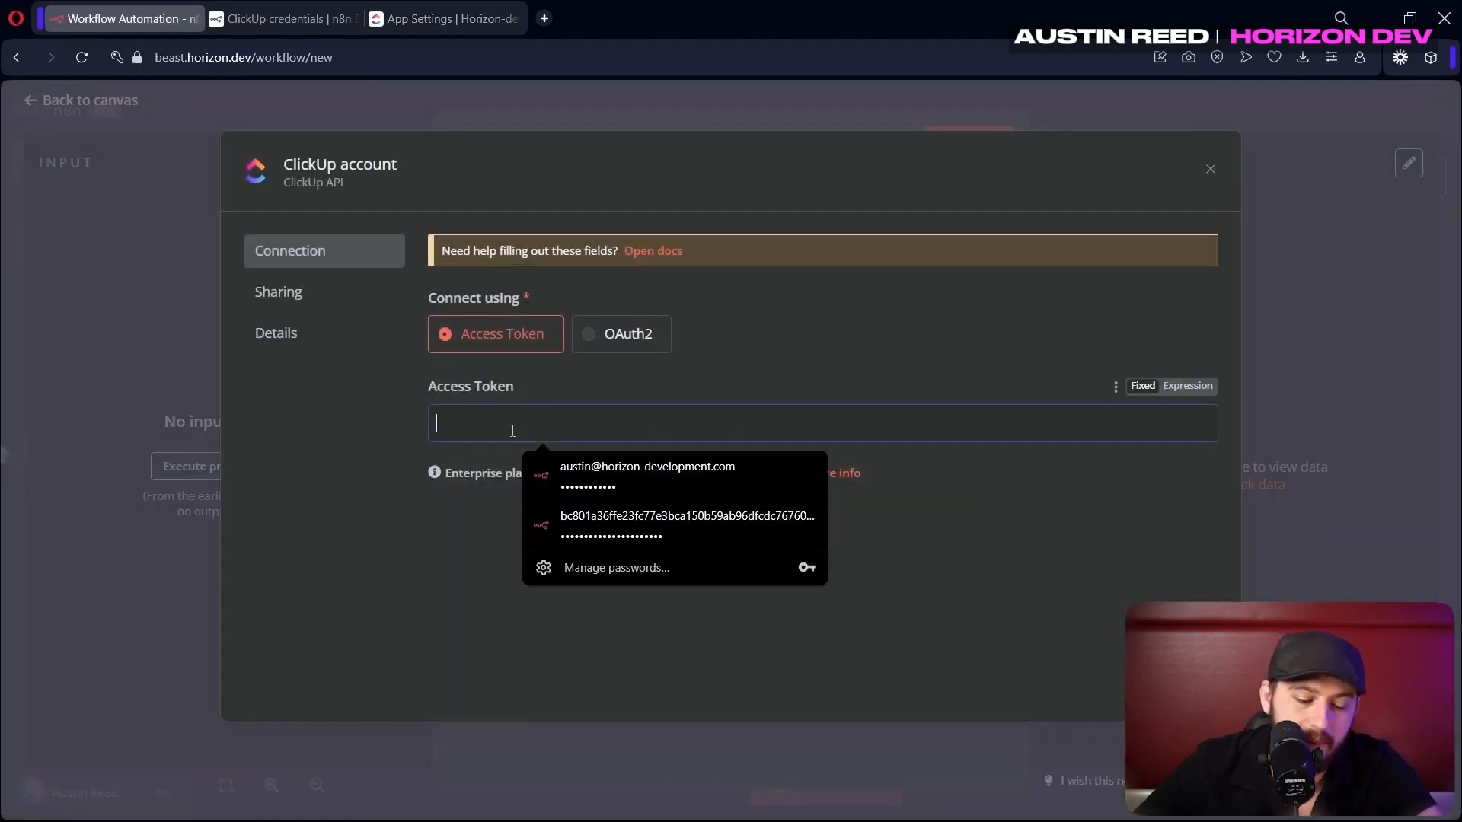
{"action": "key", "text": "ctrl+v"}
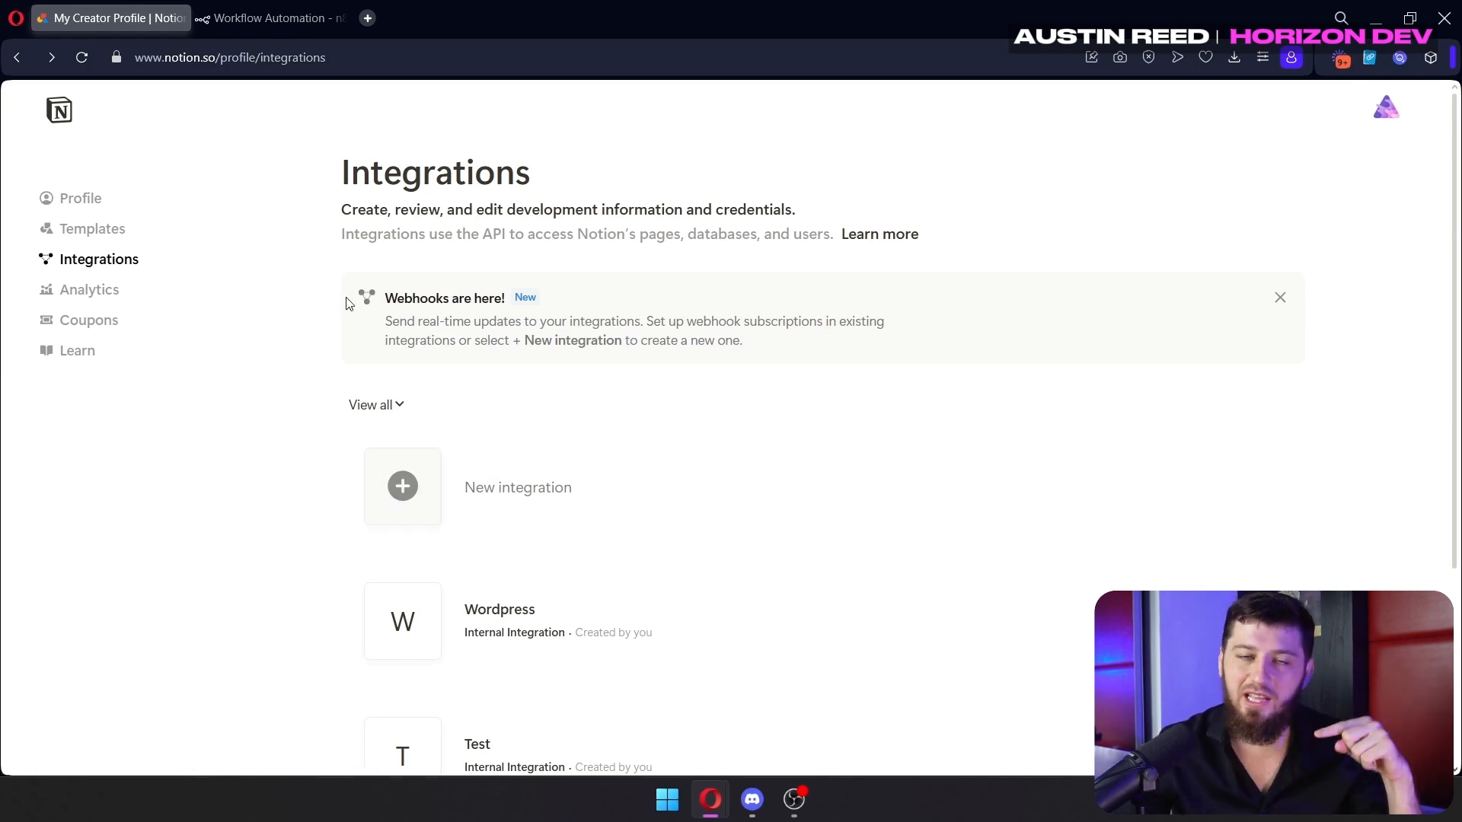
Create a Notion internal integration 'Testing Int' for the Horizon Dev workspace and open its settings
{"action": "left_click", "coordinate": [572, 508]}
{"action": "left_click", "coordinate": [485, 237]}
{"action": "type", "text": "Testing Int"}
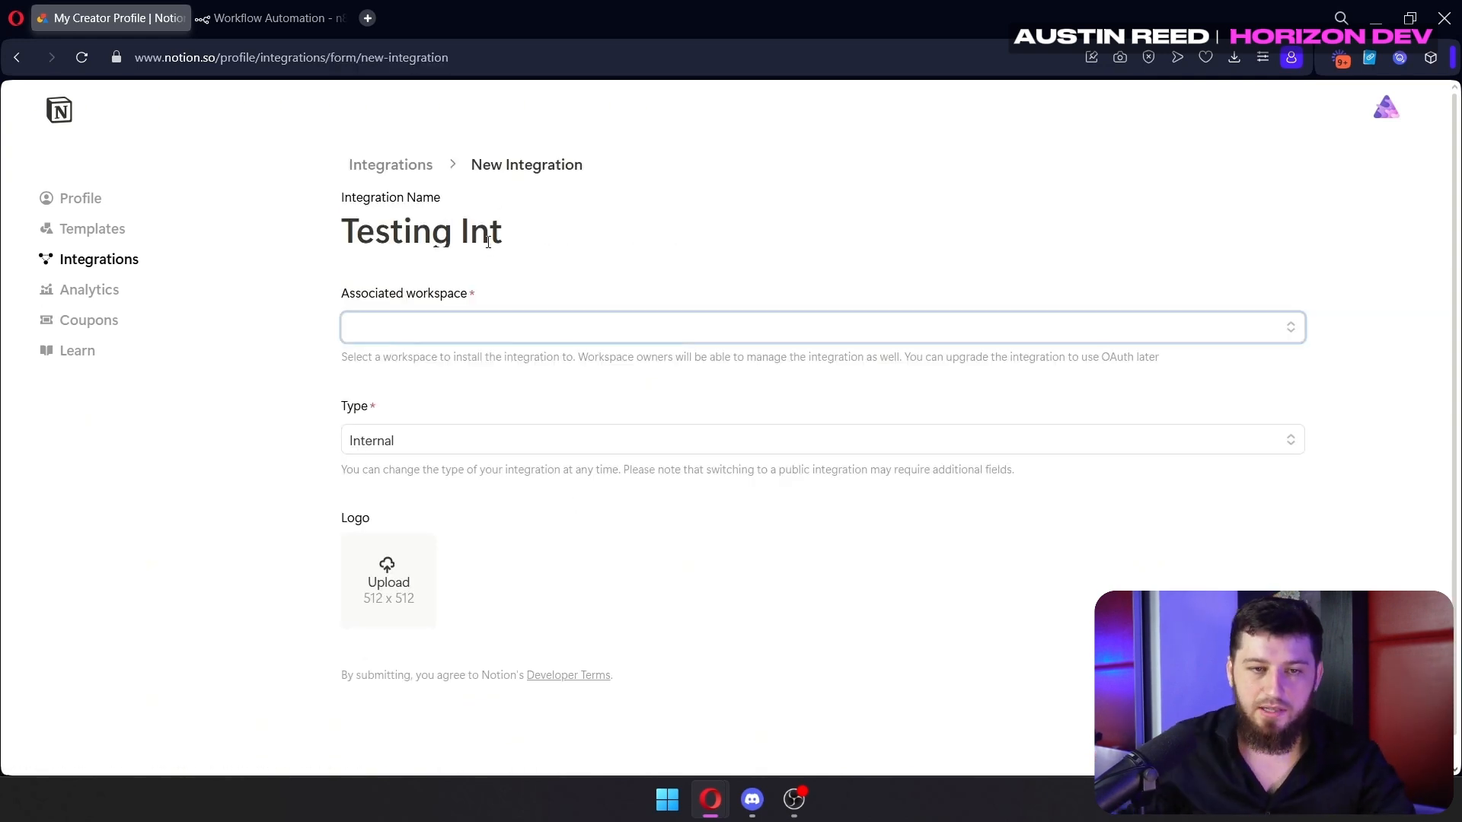
{"action": "left_click", "coordinate": [499, 332]}
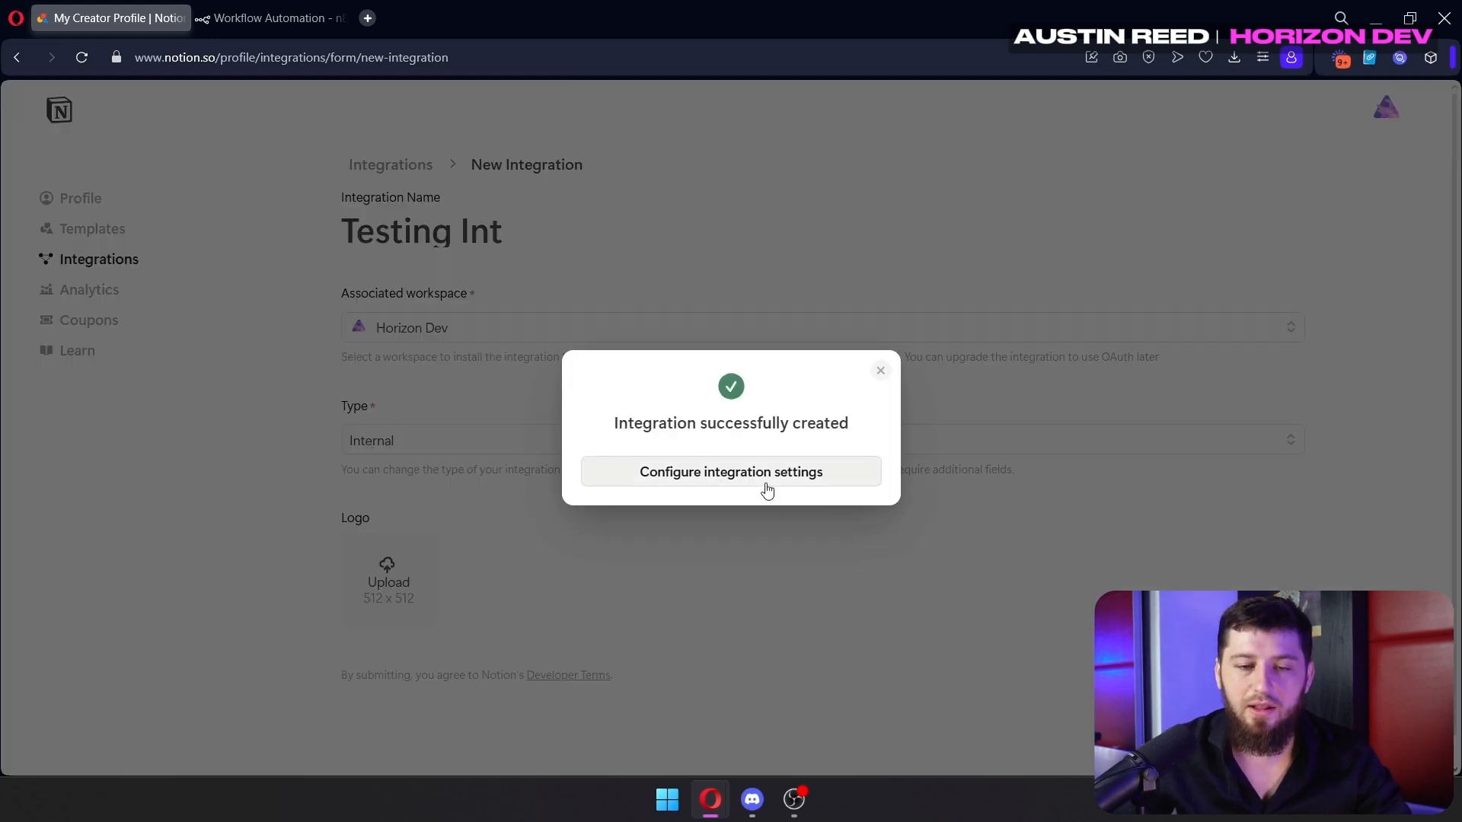
{"action": "left_click", "coordinate": [651, 472]}
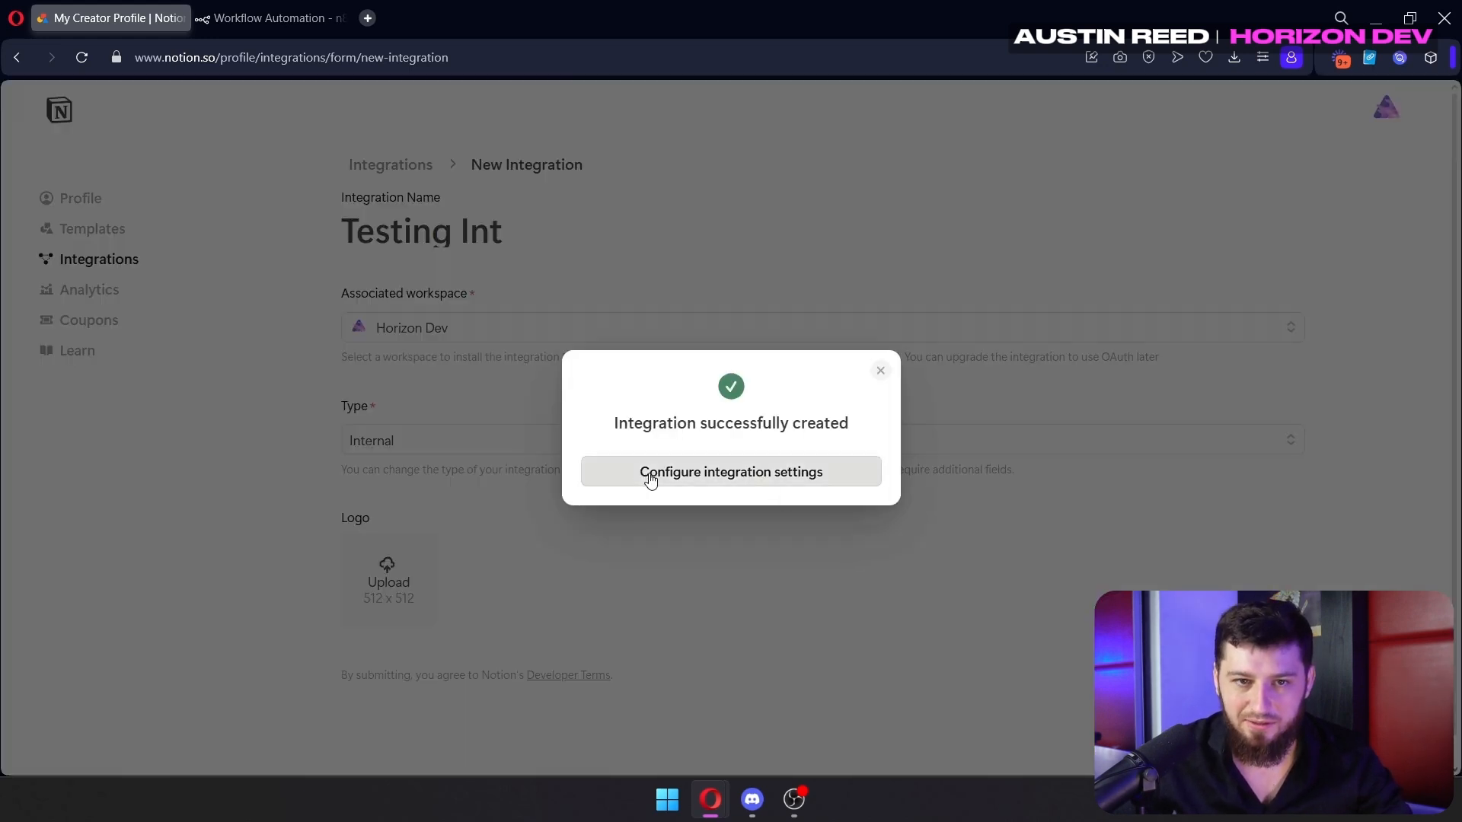
{"action": "left_click", "coordinate": [251, 19]}
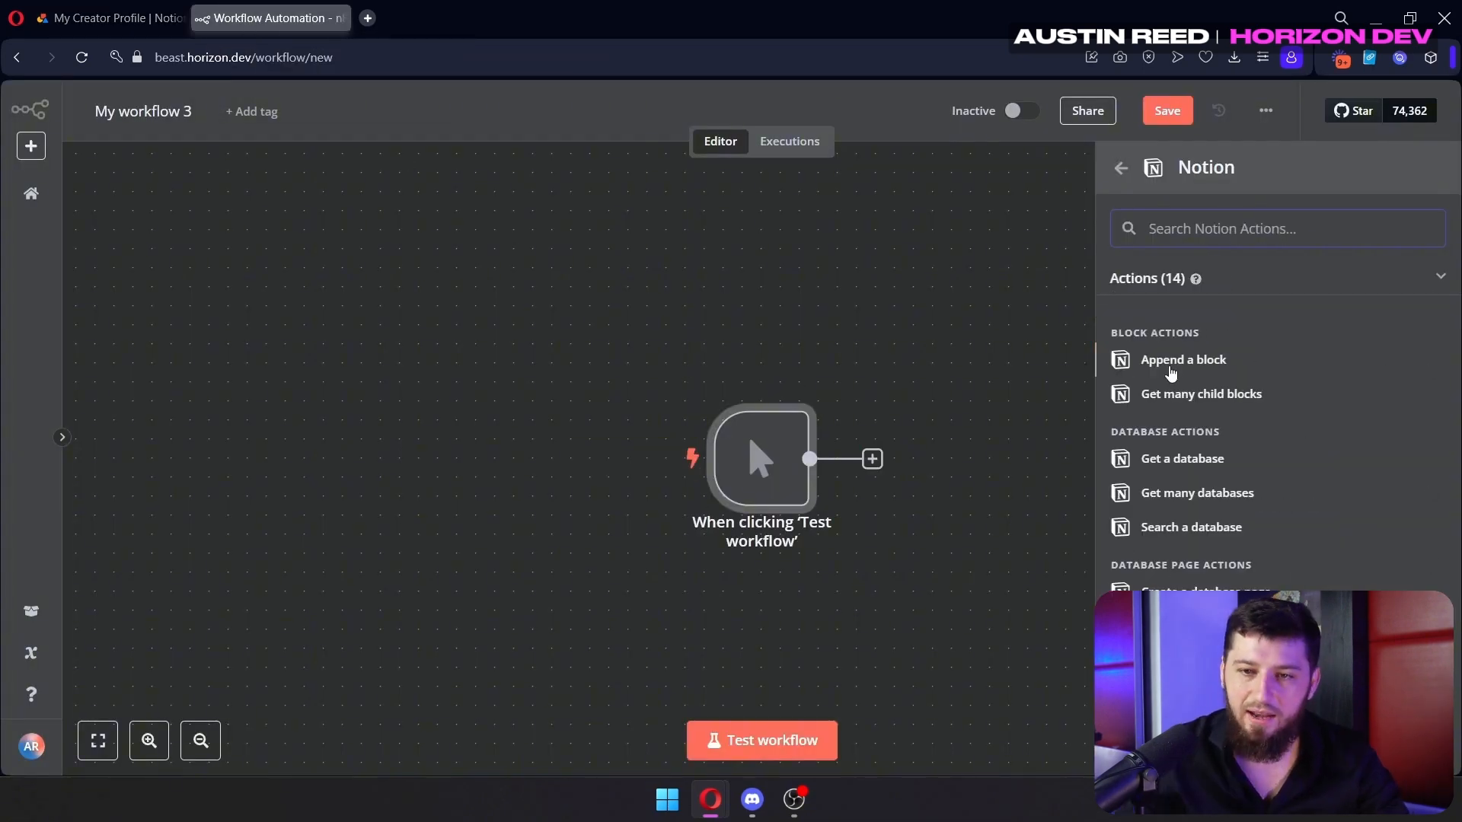
Add a Notion 'Append a block' node and start a new Notion credential
{"action": "left_click", "coordinate": [1169, 375]}
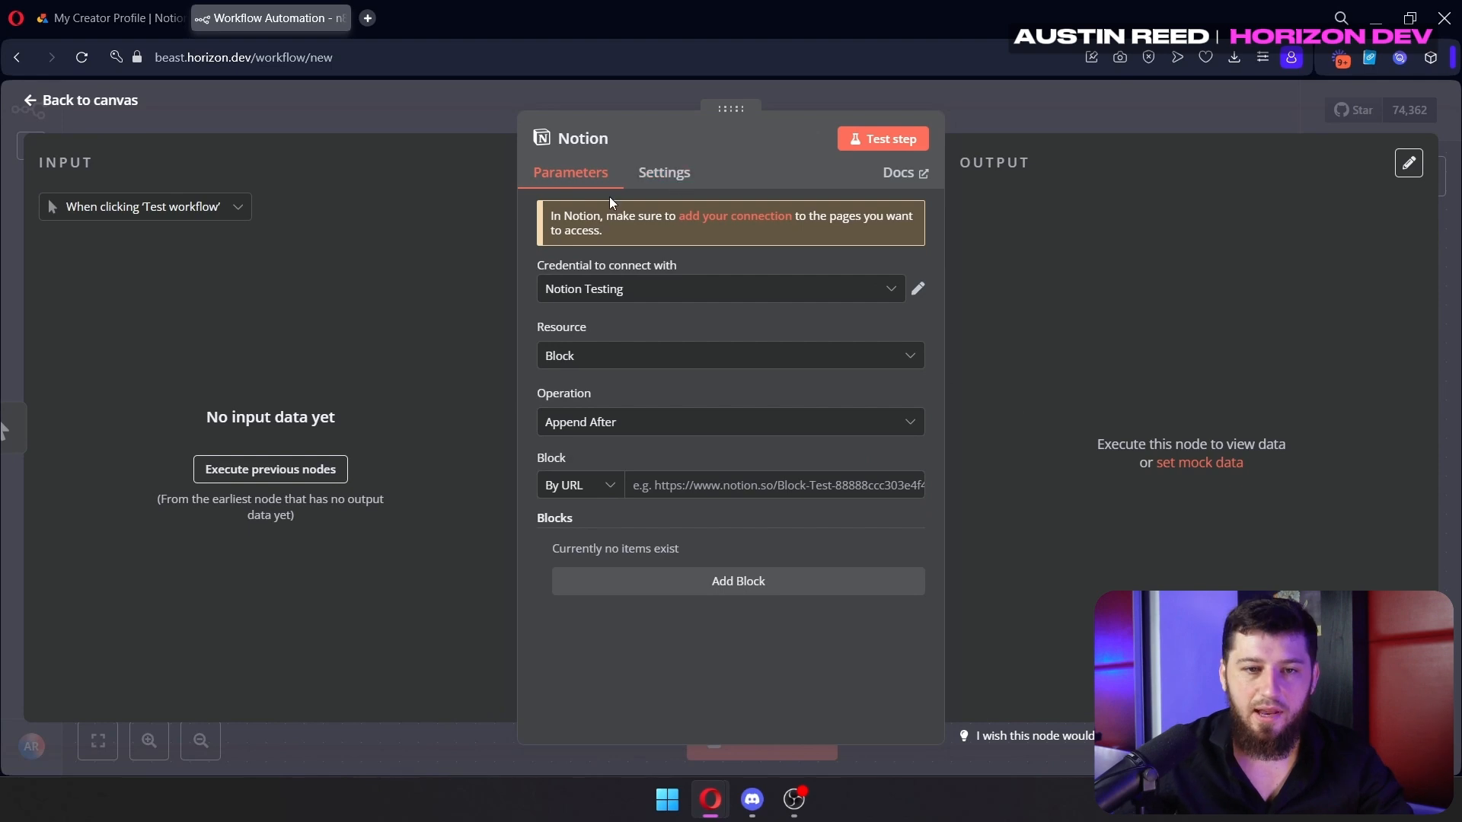
{"action": "left_click", "coordinate": [906, 294]}
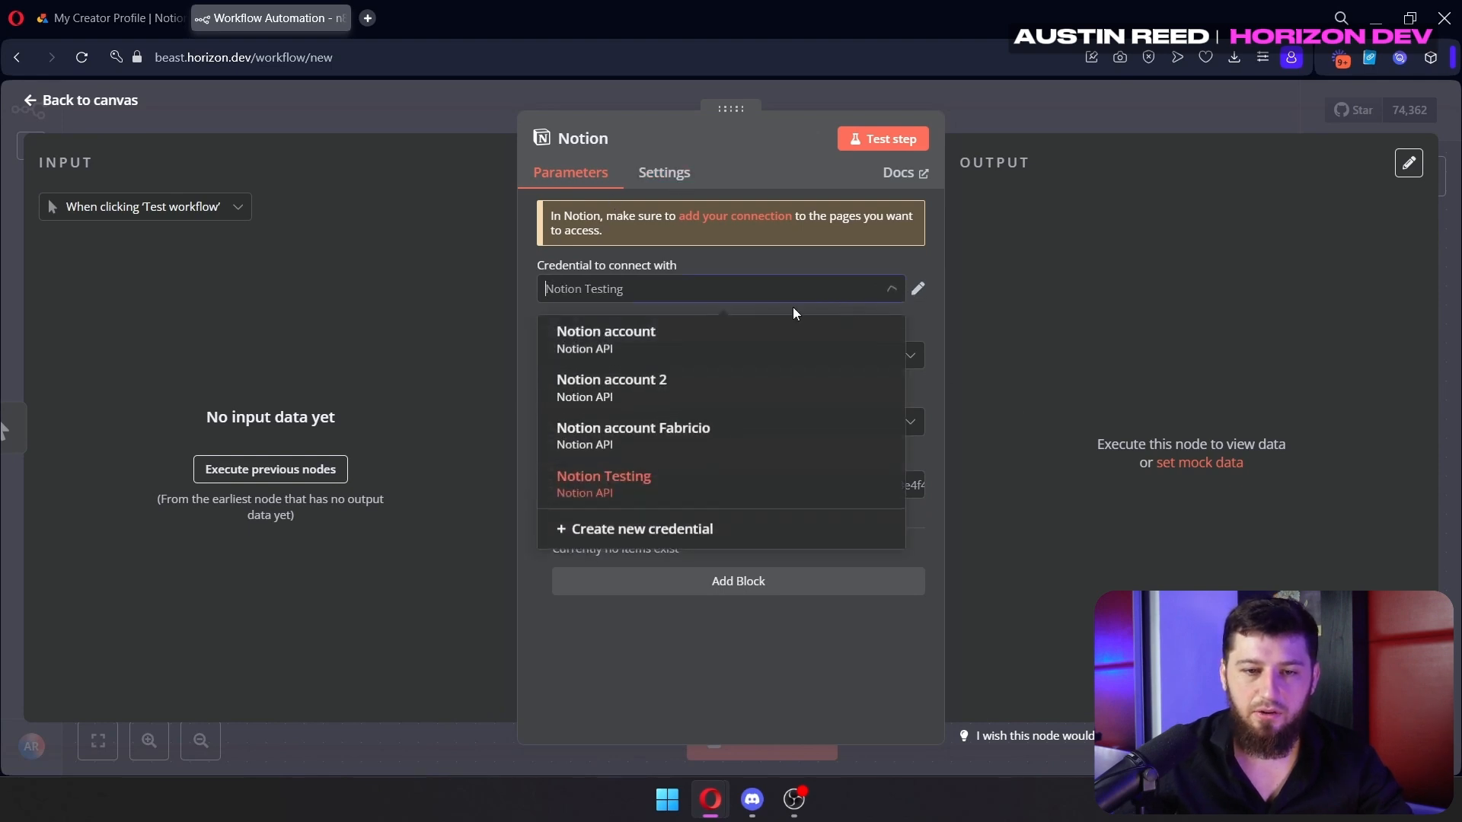
{"action": "left_click", "coordinate": [632, 525]}
Paste the Testing Int internal integration secret into the Notion credential and save it
{"action": "left_click", "coordinate": [134, 9]}
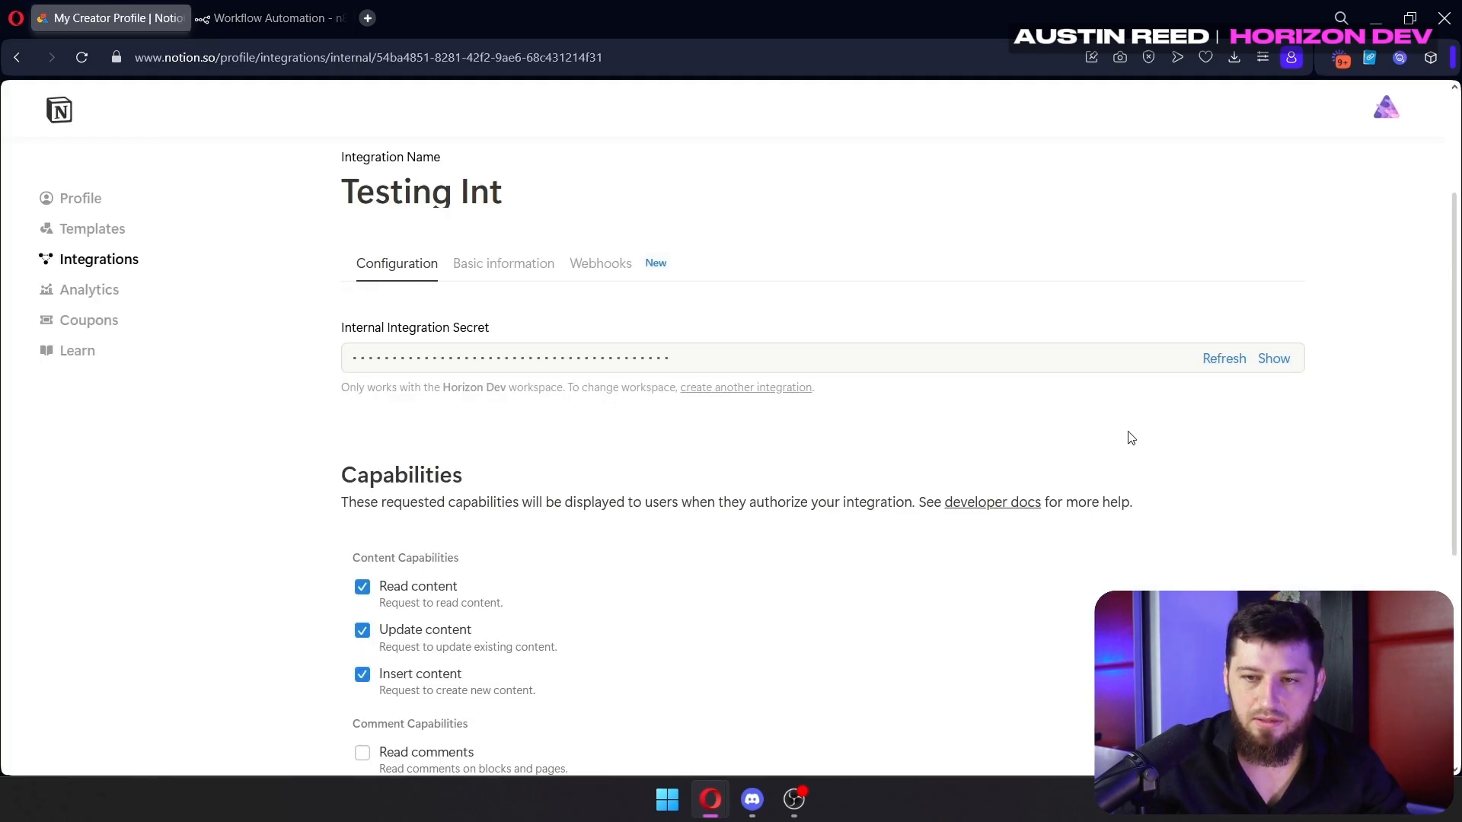
{"action": "left_click", "coordinate": [1274, 358]}
{"action": "left_click", "coordinate": [1274, 359]}
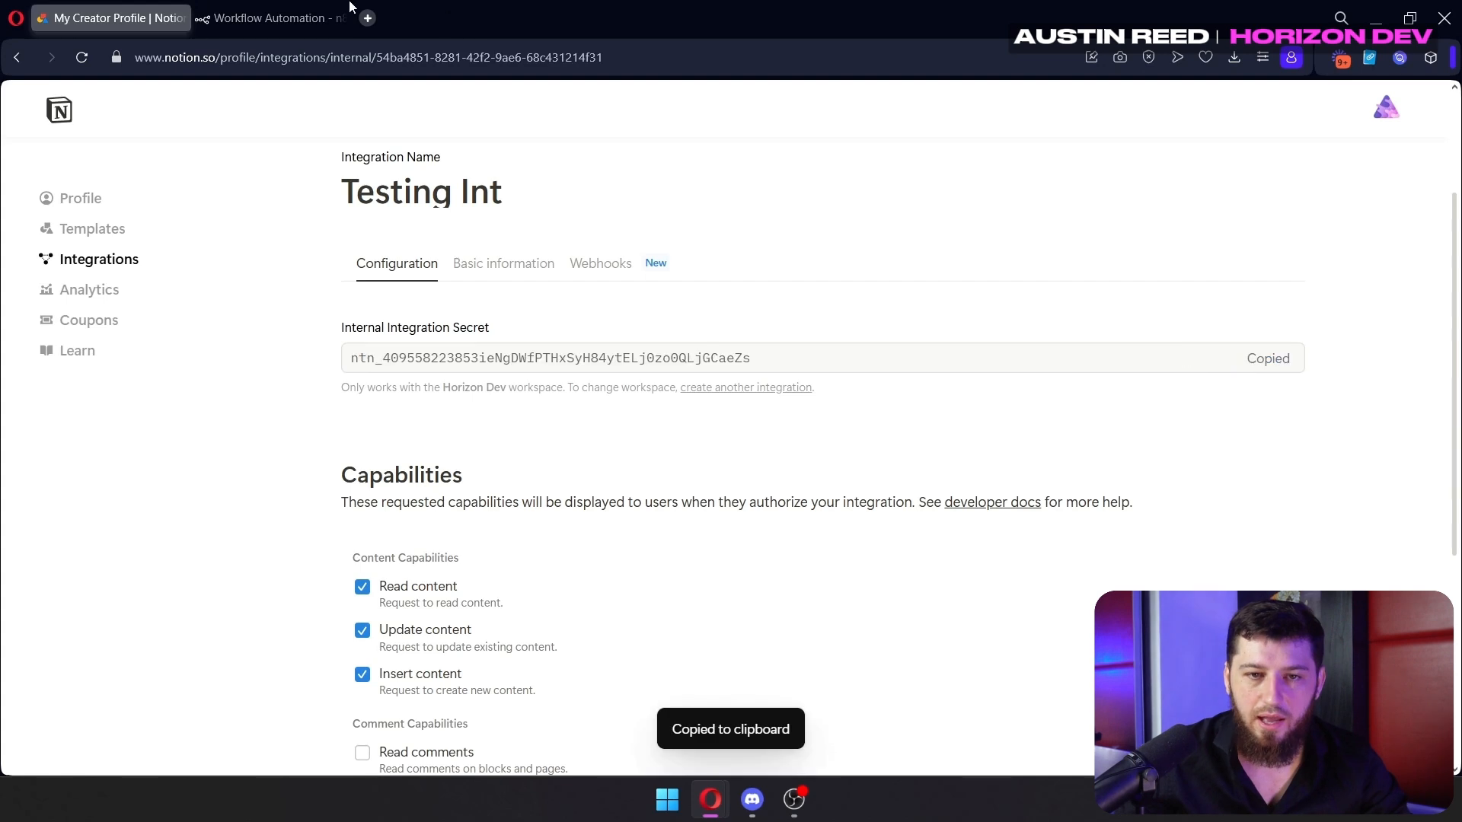
{"action": "left_click", "coordinate": [316, 10]}
{"action": "left_click", "coordinate": [691, 328]}
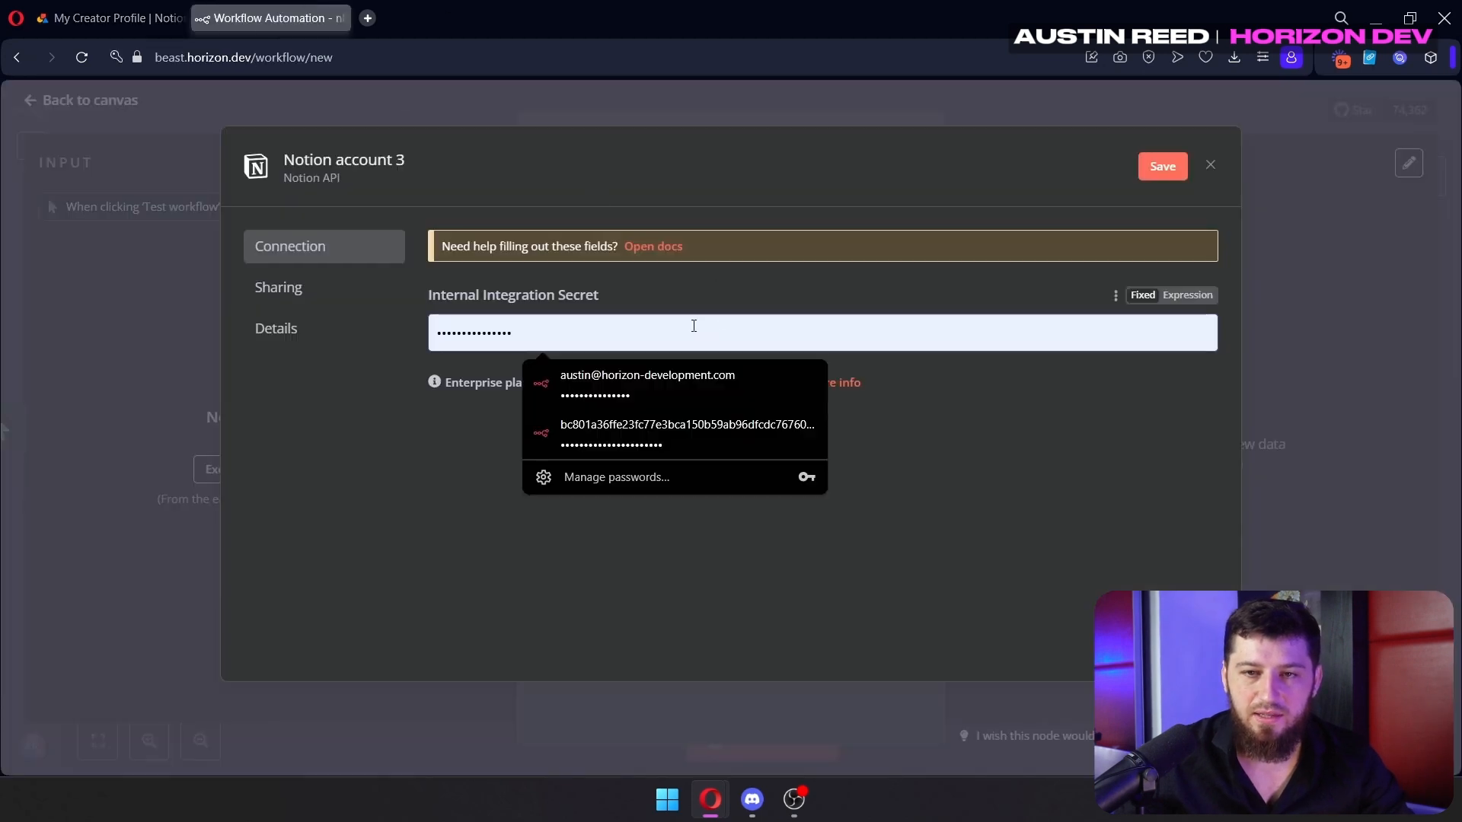
{"action": "key", "text": "ctrl+a"}
{"action": "key", "text": "ctrl+v"}
{"action": "left_click", "coordinate": [1160, 167]}
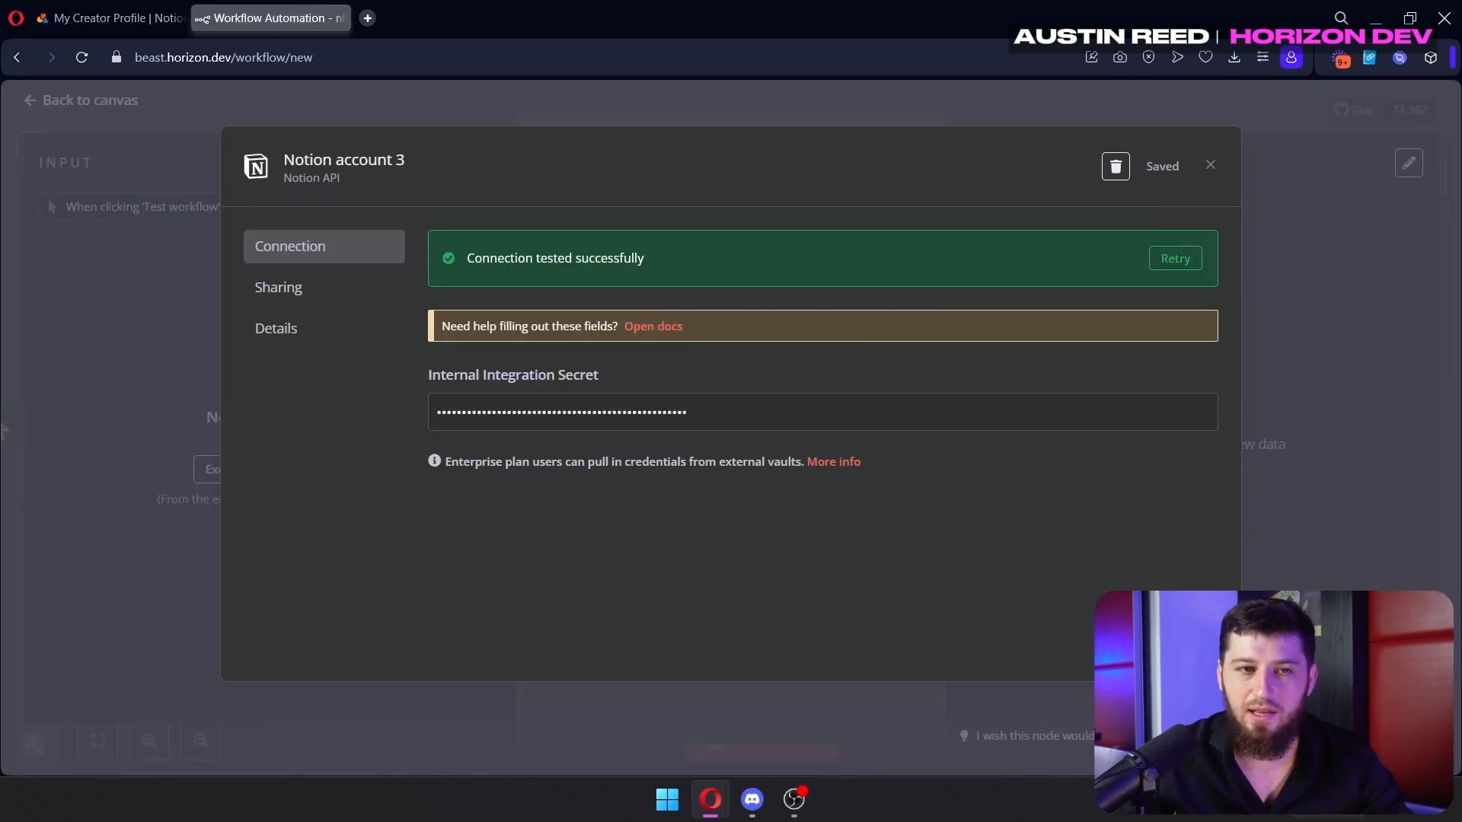
{"action": "left_click", "coordinate": [125, 15]}
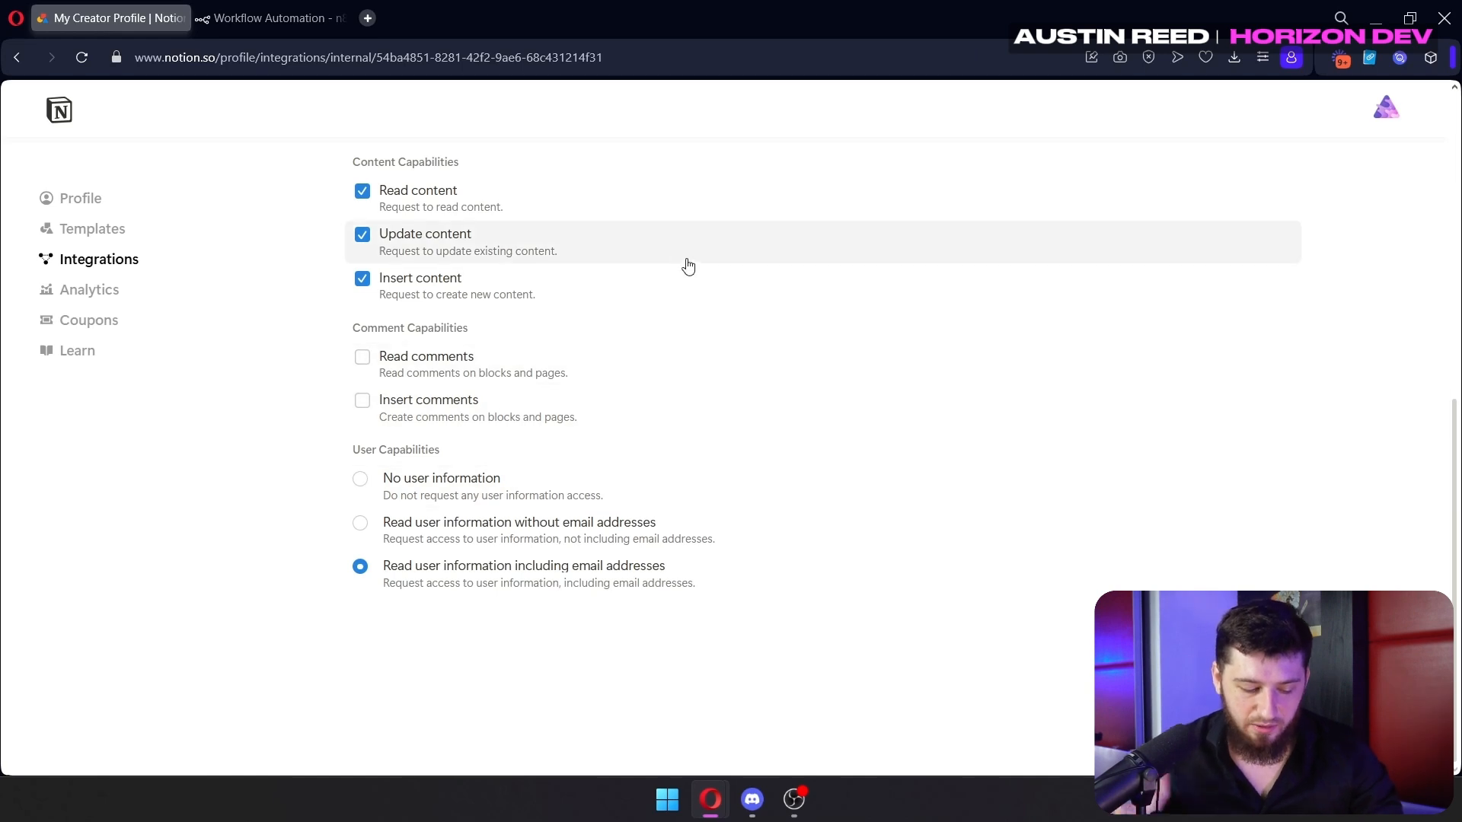
Connect Testing Int to the Notion page through its ••• Connections menu and confirm access
{"action": "key", "text": "super"}
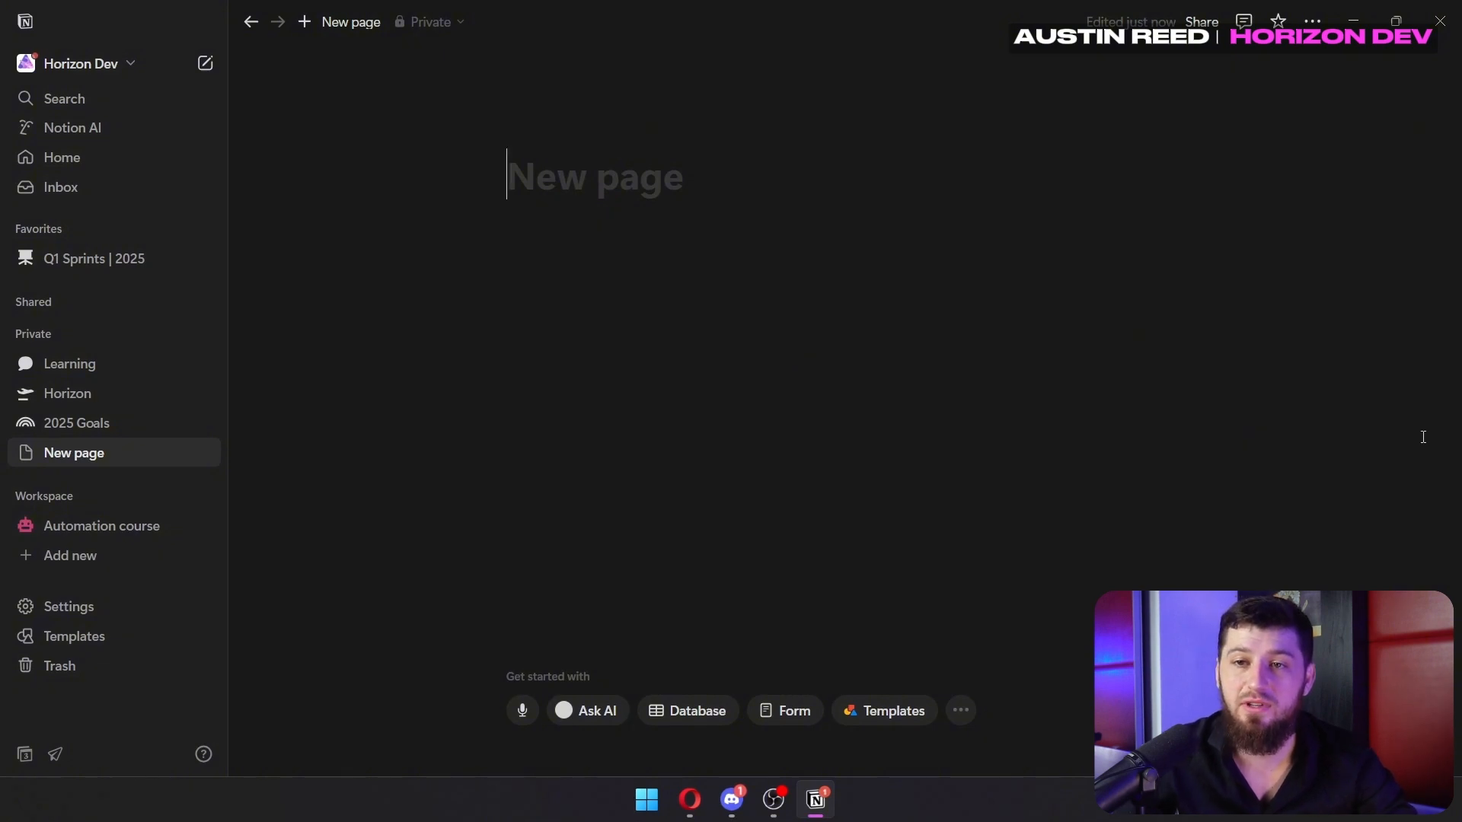
{"action": "left_click", "coordinate": [1311, 21]}
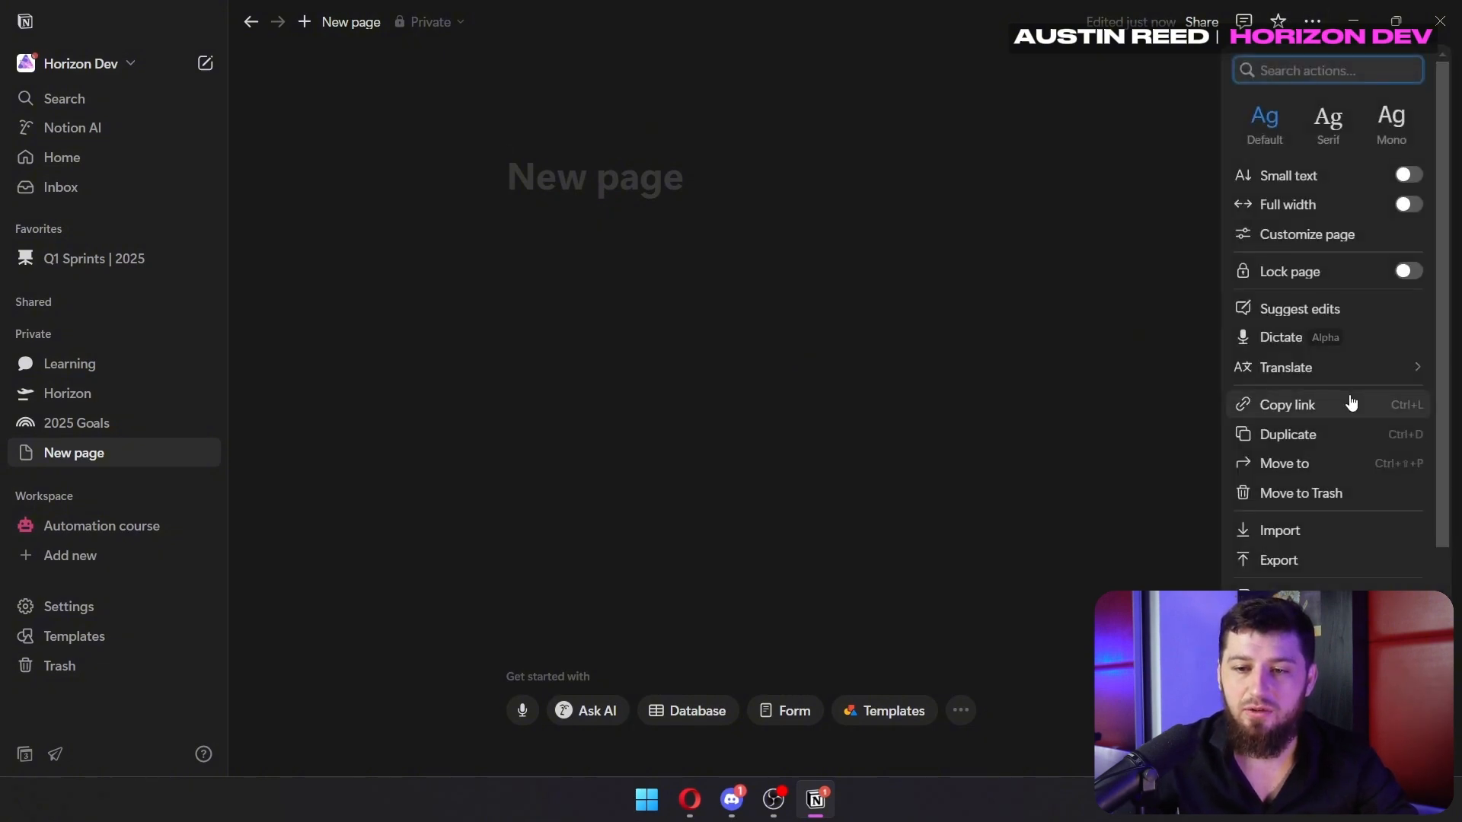
{"action": "scroll", "coordinate": [1351, 403], "scroll_direction": "down", "scroll_amount": 2}
{"action": "mouse_move", "coordinate": [1266, 599]}
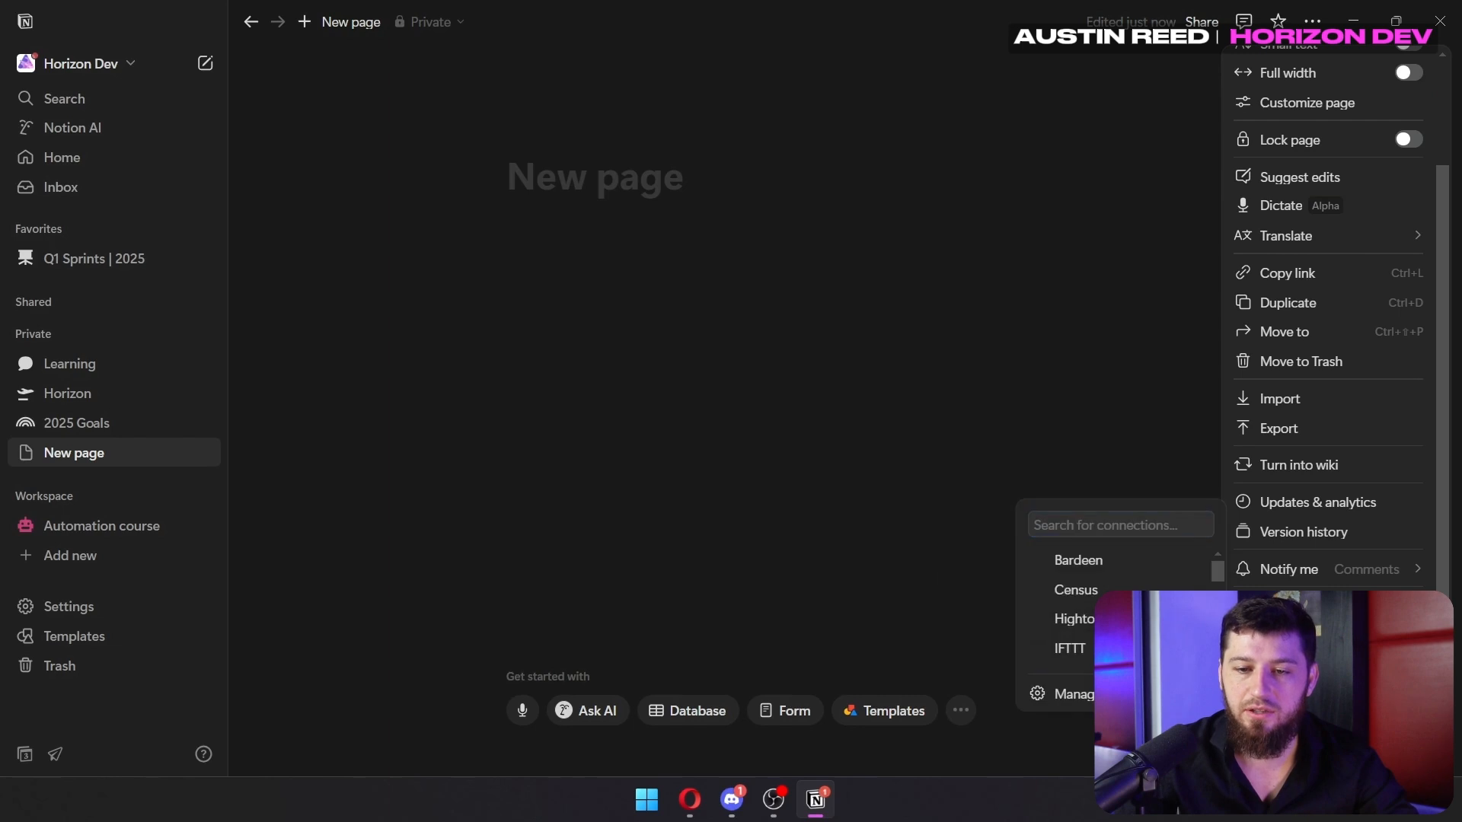
{"action": "scroll", "coordinate": [1081, 609], "scroll_direction": "down", "scroll_amount": 5}
{"action": "scroll", "coordinate": [1081, 609], "scroll_direction": "up", "scroll_amount": 2}
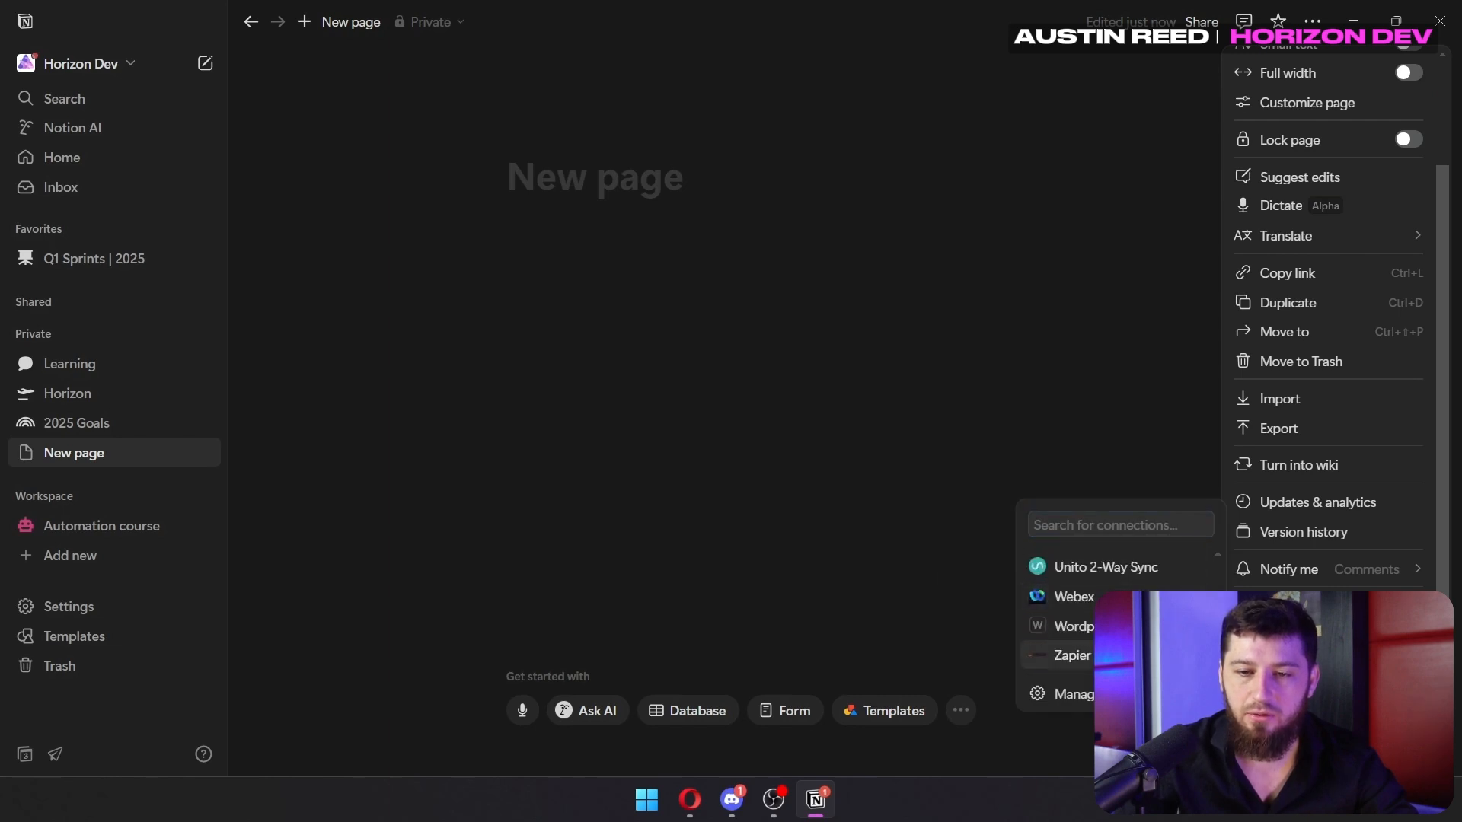
{"action": "left_click", "coordinate": [1063, 571]}
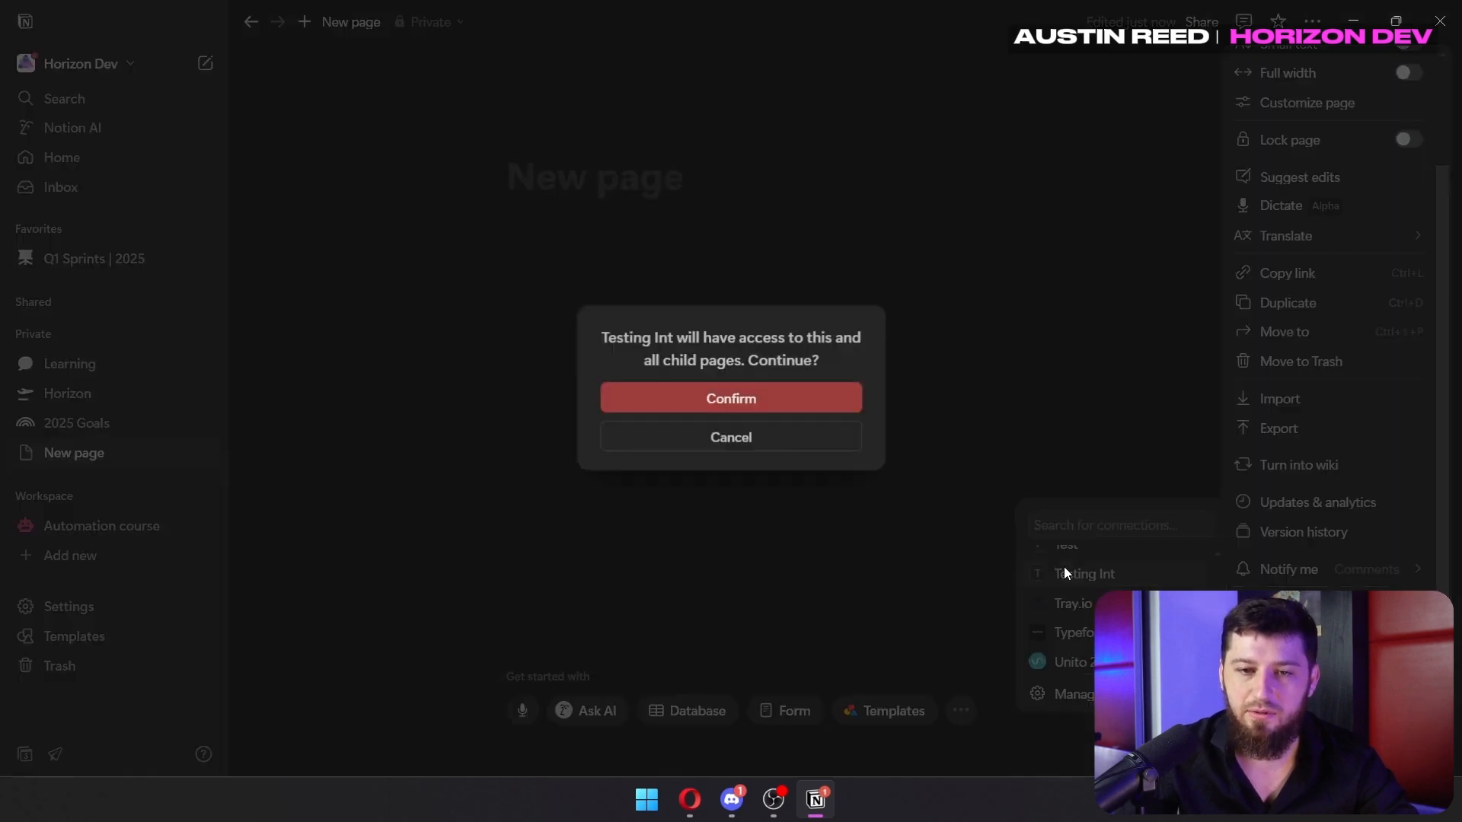
{"action": "left_click", "coordinate": [768, 397]}
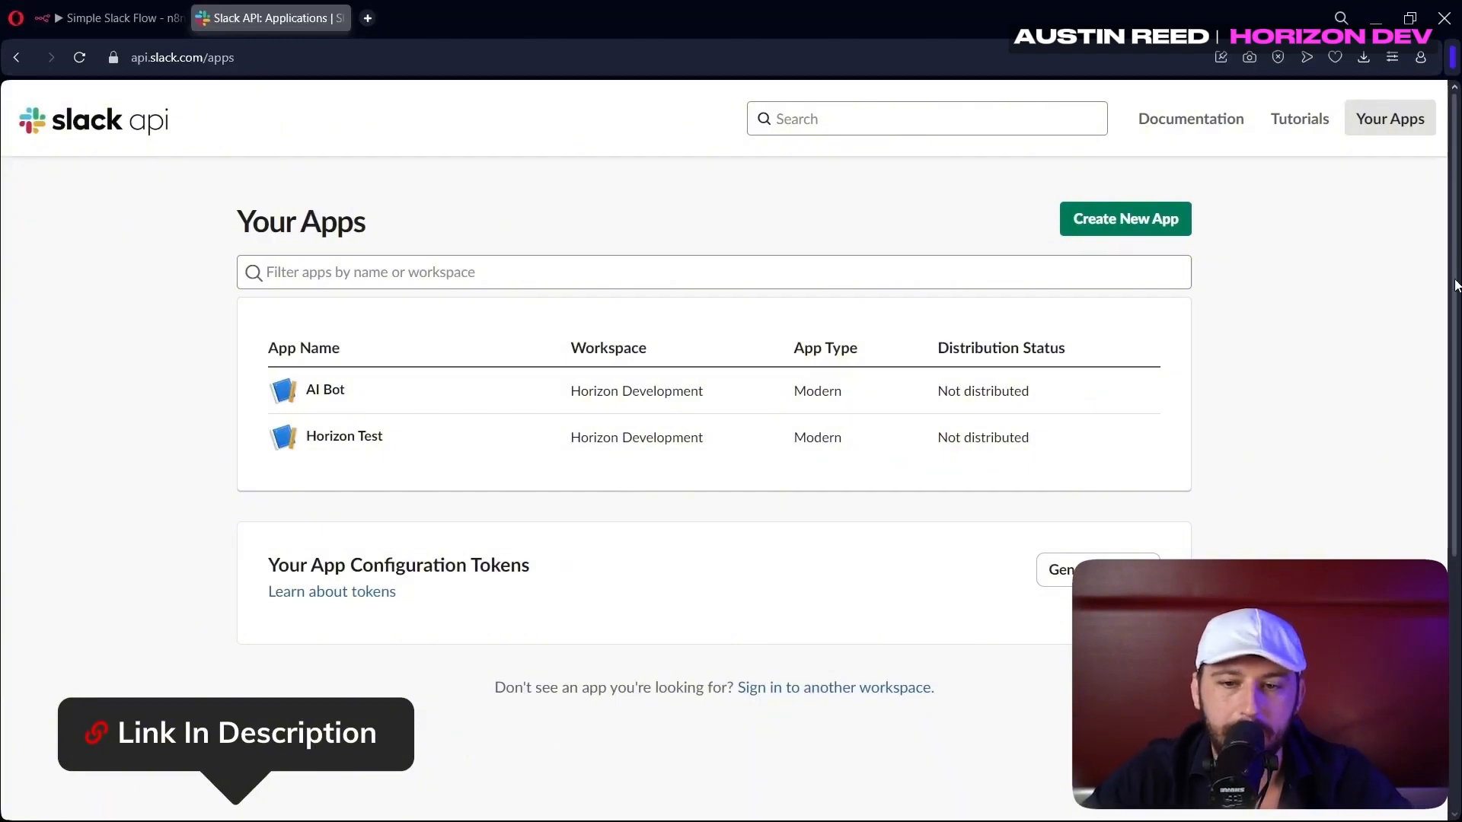
Create a Slack app from scratch named 'Youtube Test' in the Horizon Development workspace
{"action": "left_click", "coordinate": [1083, 221]}
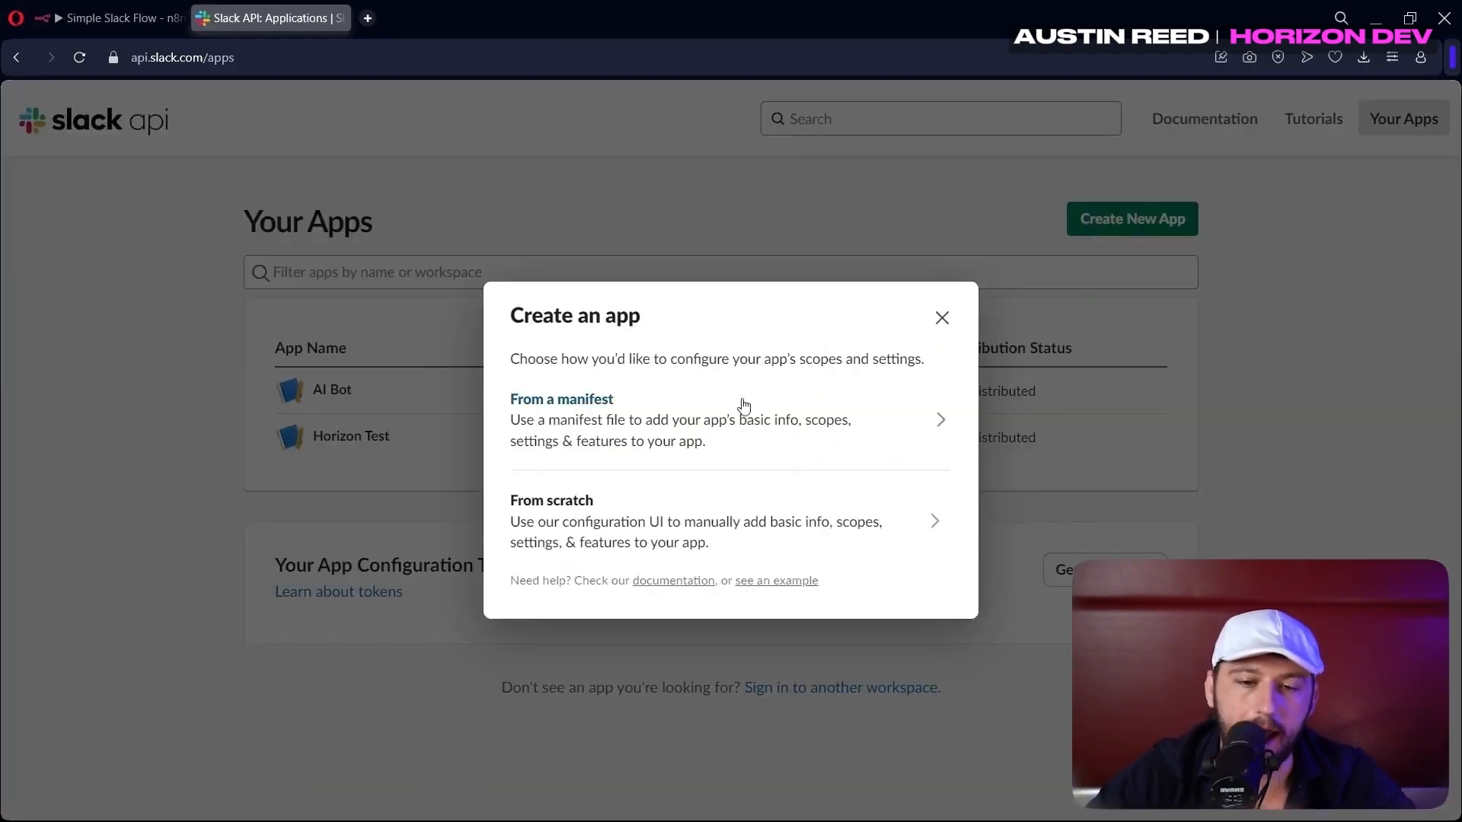
{"action": "left_click", "coordinate": [551, 532]}
{"action": "left_click", "coordinate": [563, 331]}
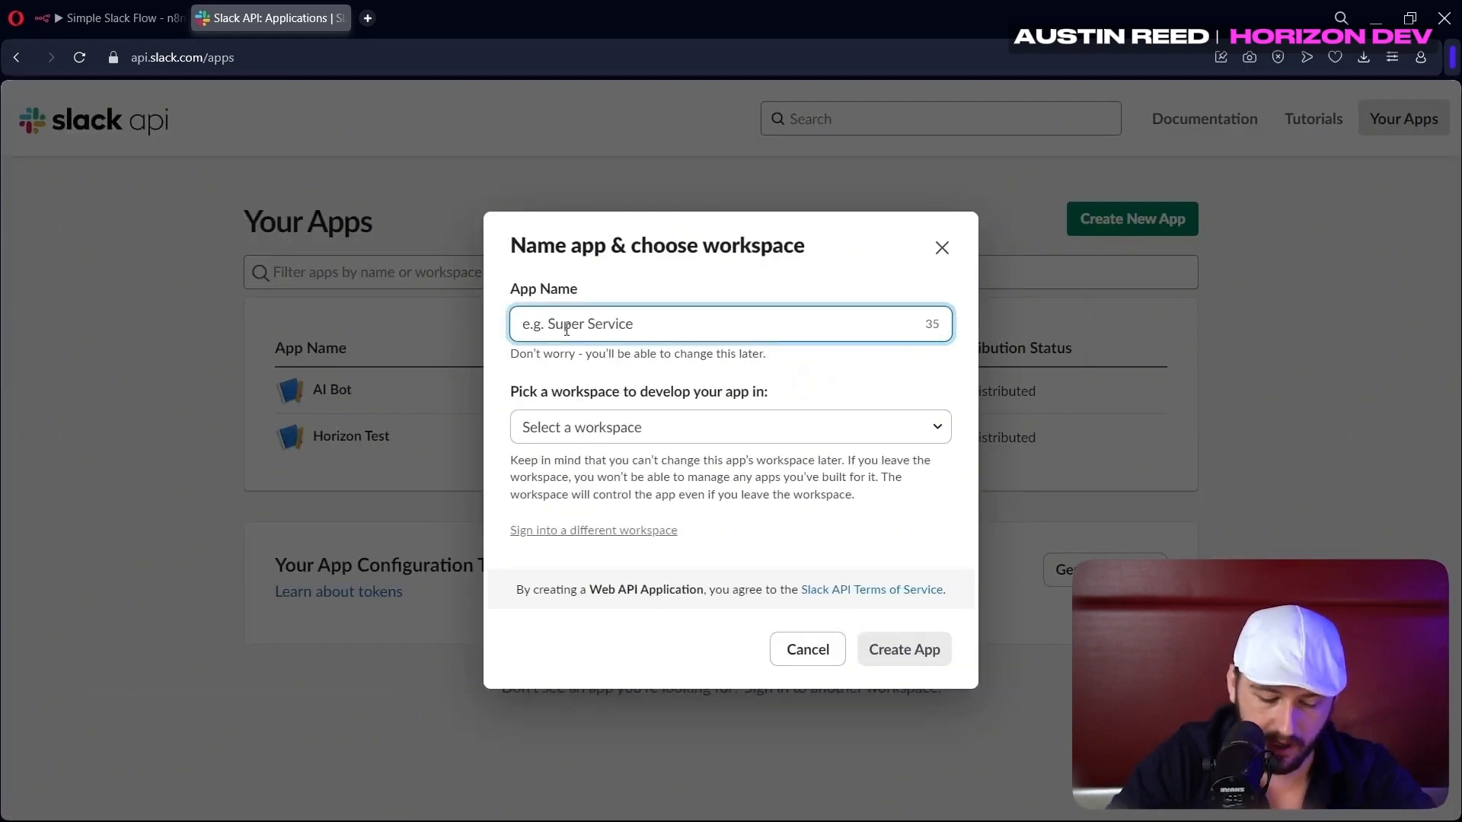
{"action": "type", "text": "Youtube Test"}
{"action": "left_click", "coordinate": [670, 427]}
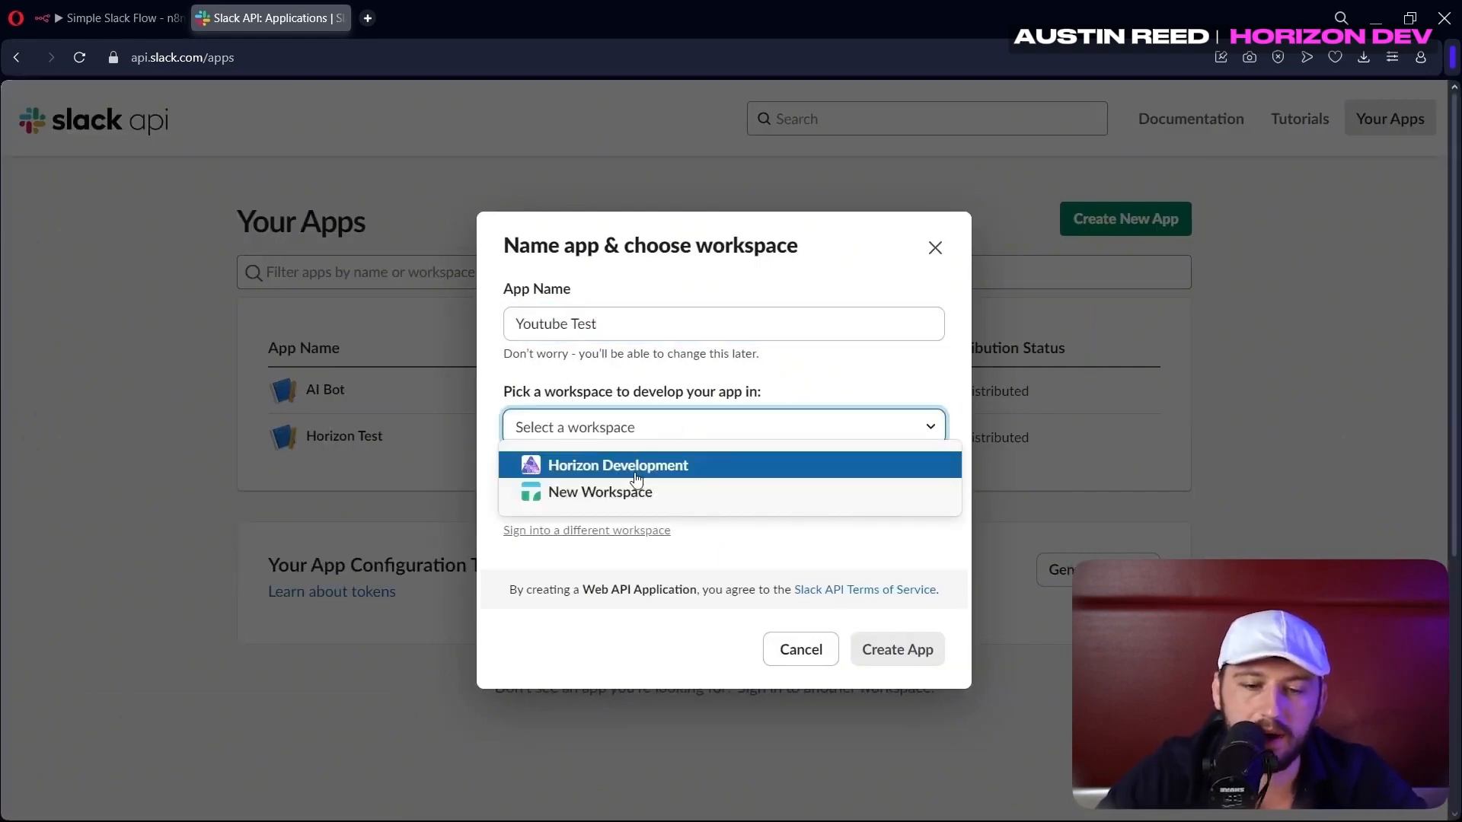
{"action": "left_click", "coordinate": [636, 480]}
{"action": "left_click", "coordinate": [888, 653]}
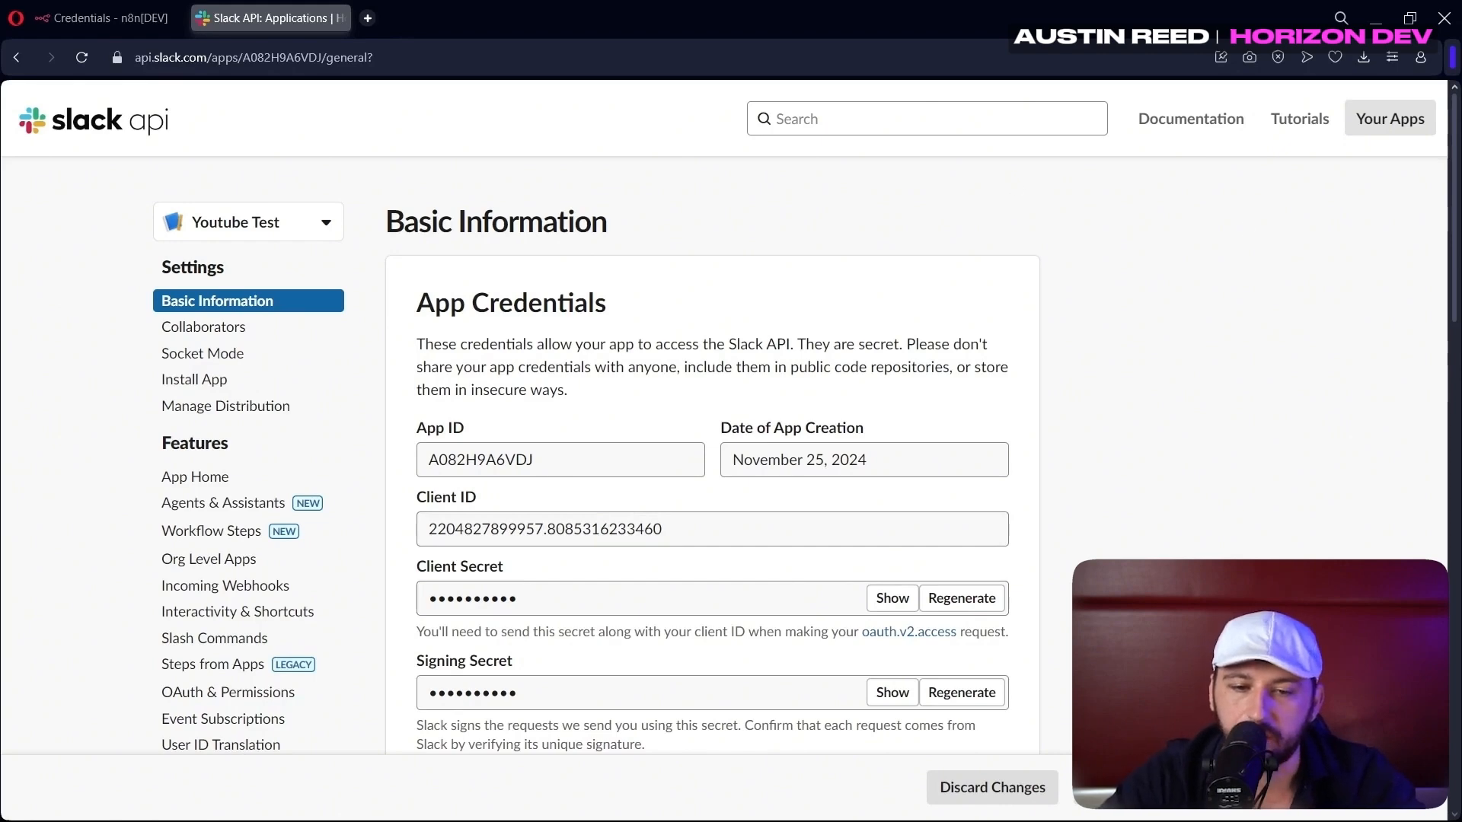
Go to OAuth & Permissions and collapse the User Token Scopes section
{"action": "scroll", "coordinate": [468, 270], "scroll_direction": "down", "scroll_amount": 3}
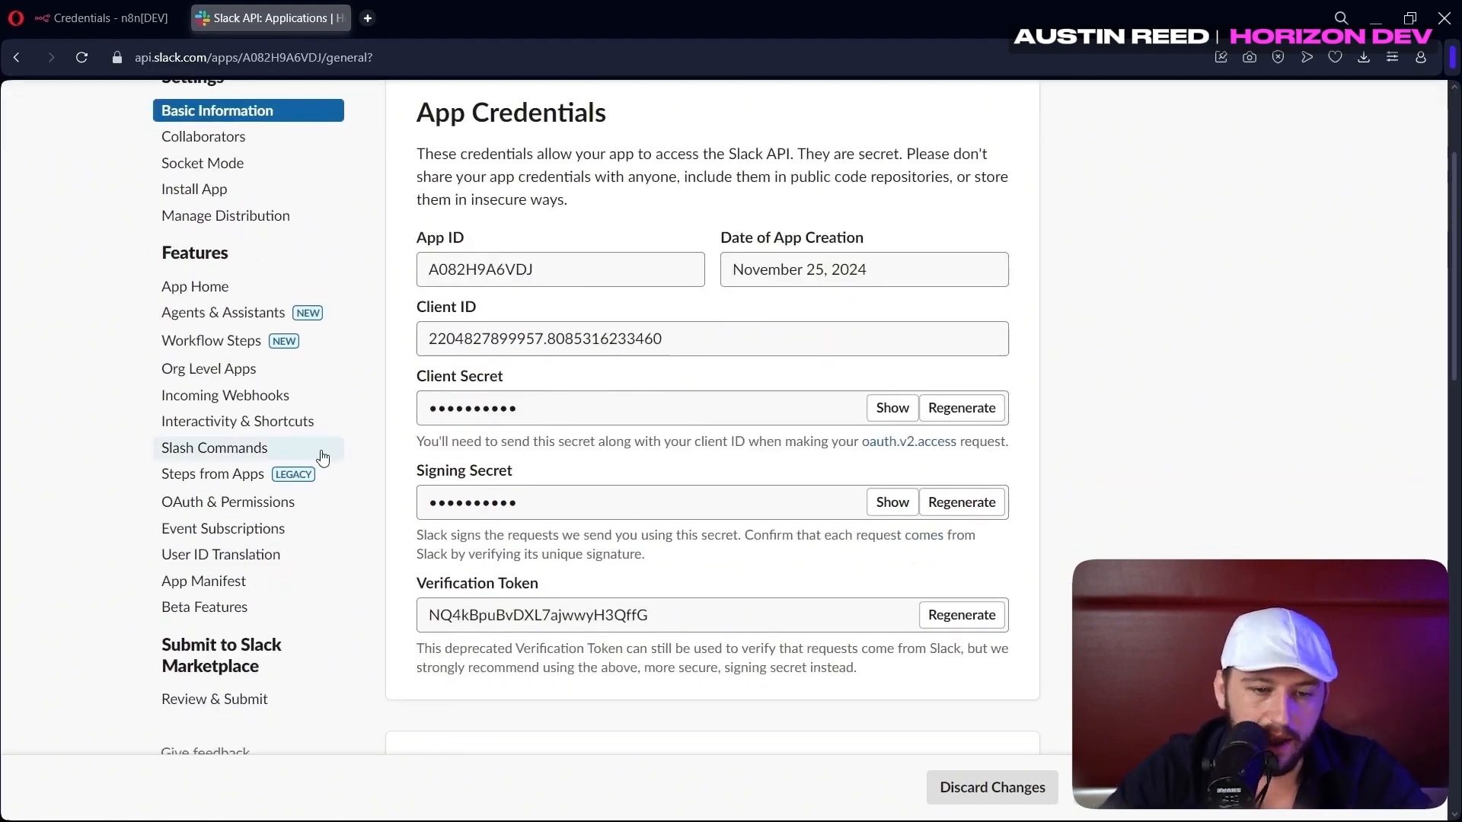
{"action": "left_click", "coordinate": [236, 503]}
{"action": "scroll", "coordinate": [747, 291], "scroll_direction": "down", "scroll_amount": 10}
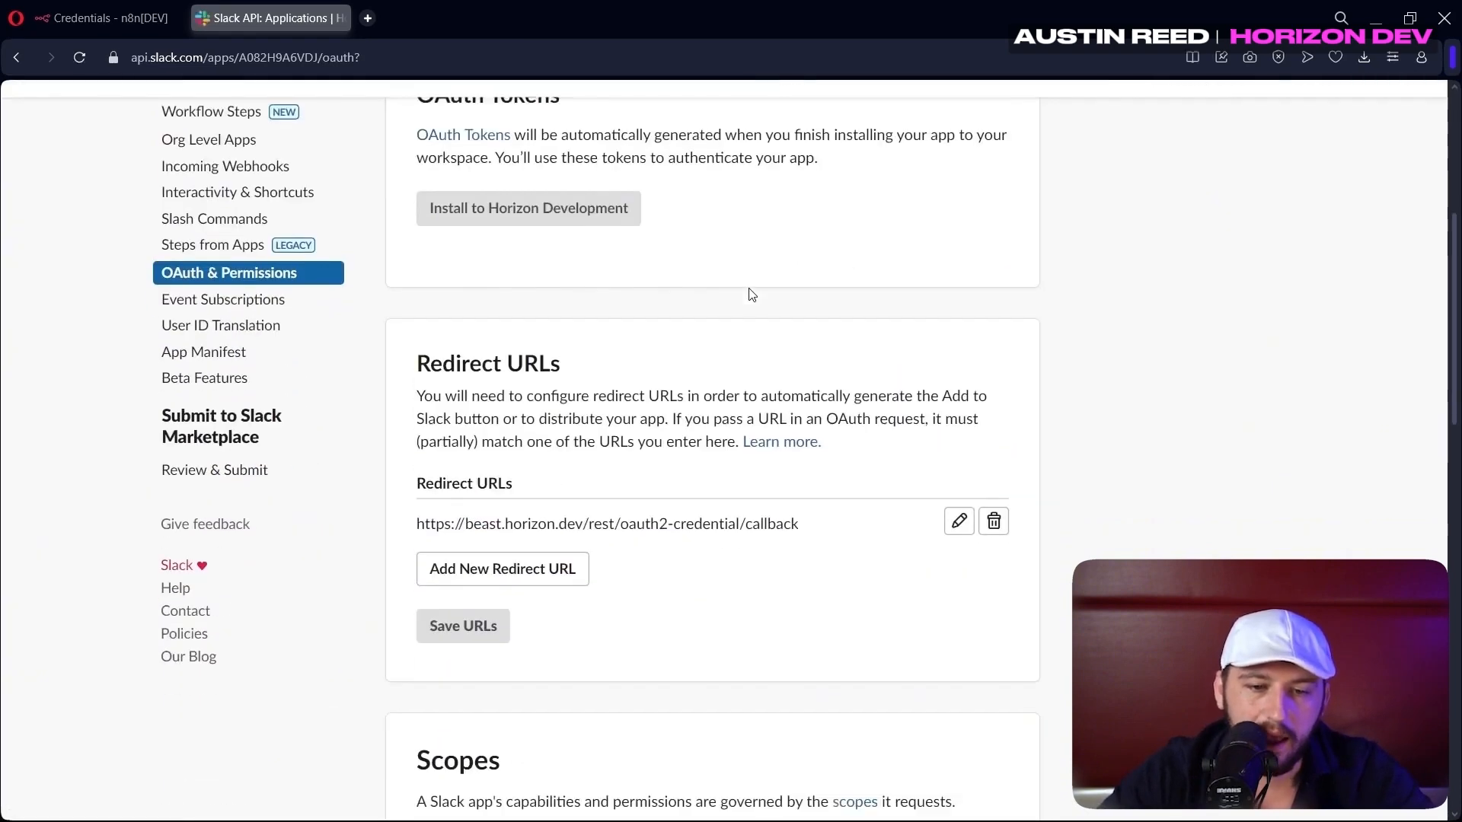
{"action": "scroll", "coordinate": [477, 284], "scroll_direction": "up", "scroll_amount": 3}
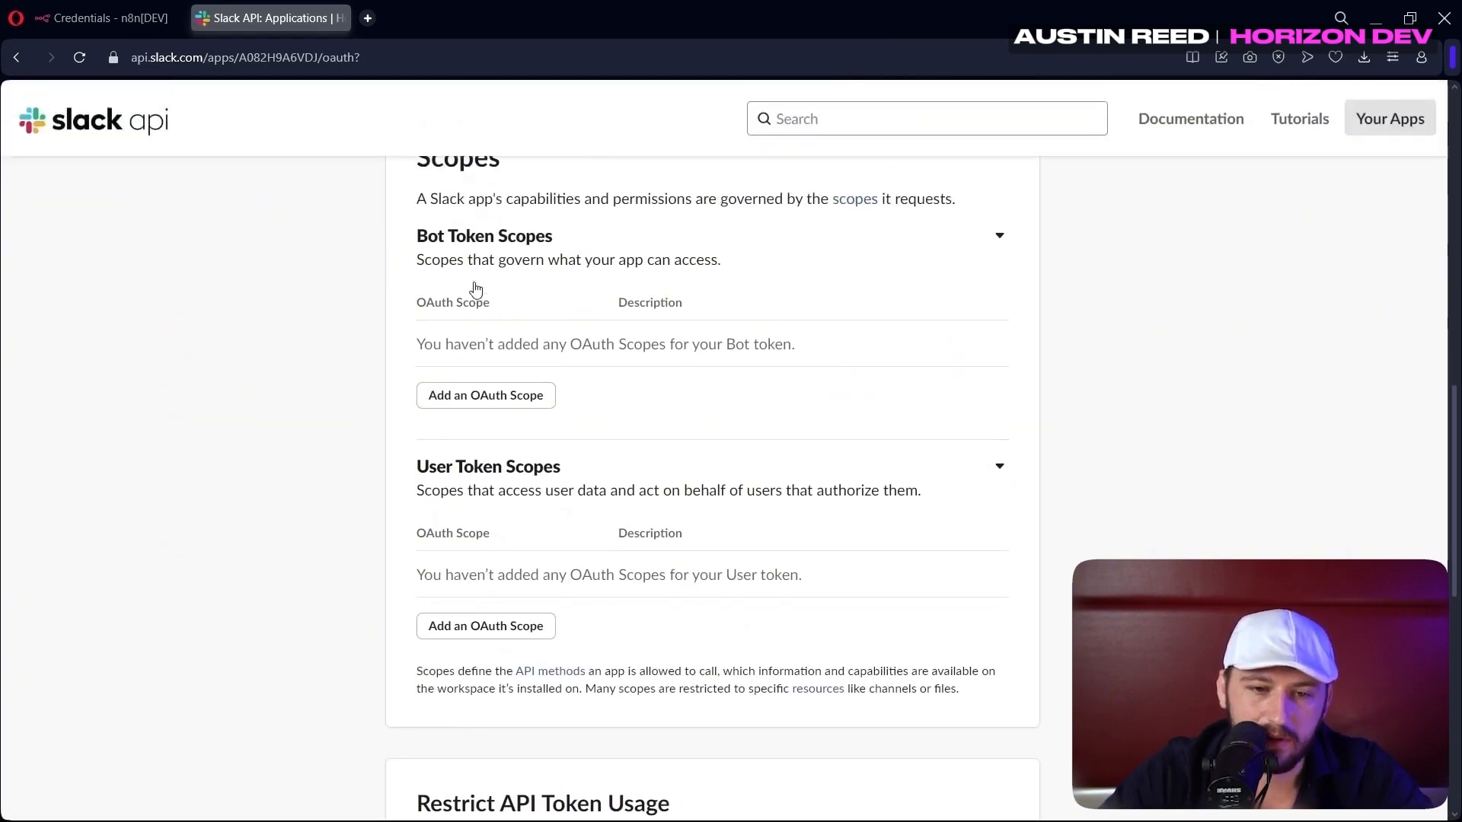
{"action": "left_click_drag", "start_coordinate": [423, 323], "coordinate": [753, 329]}
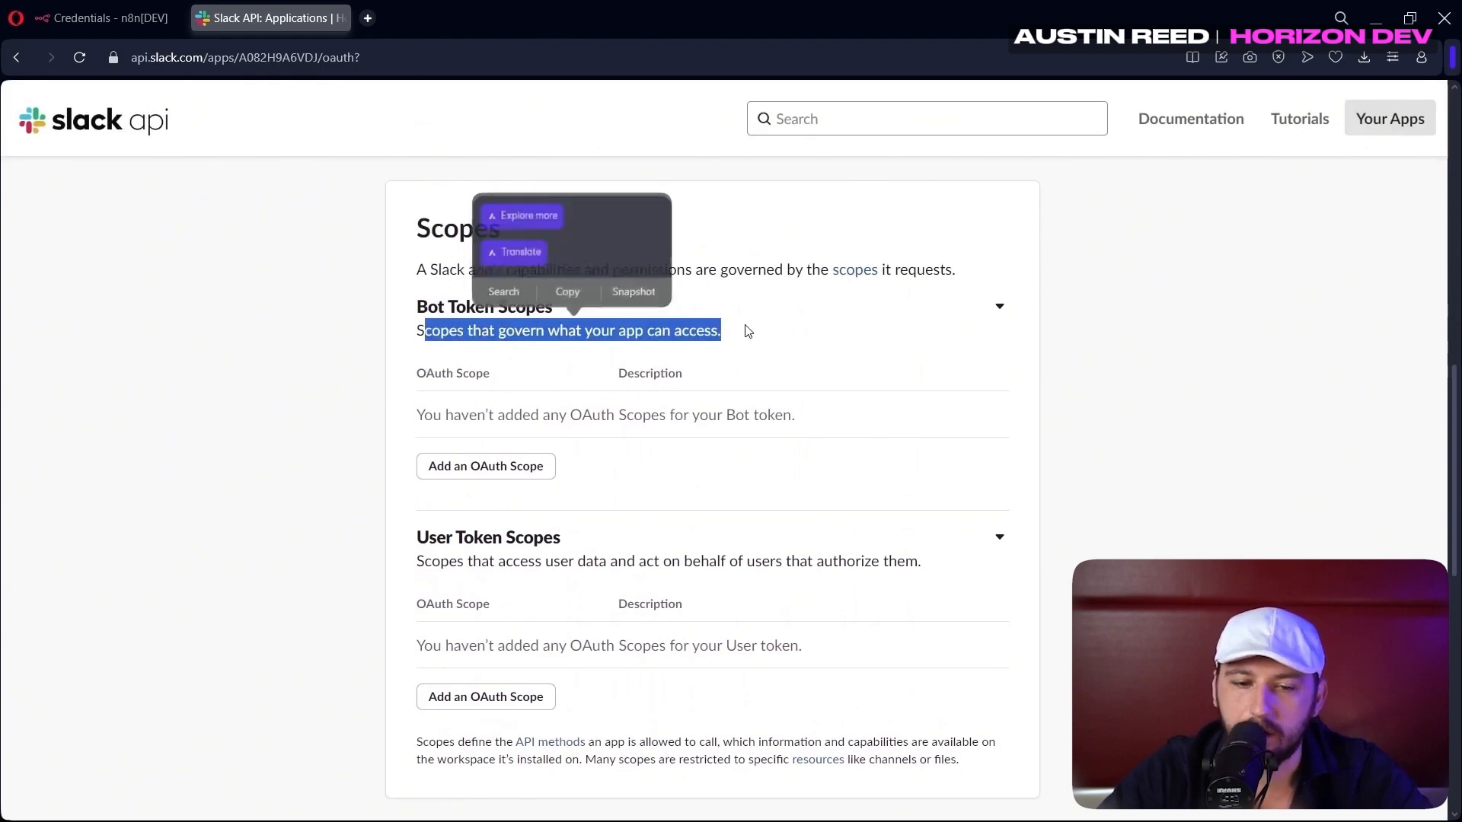
{"action": "left_click_drag", "start_coordinate": [416, 533], "coordinate": [979, 558]}
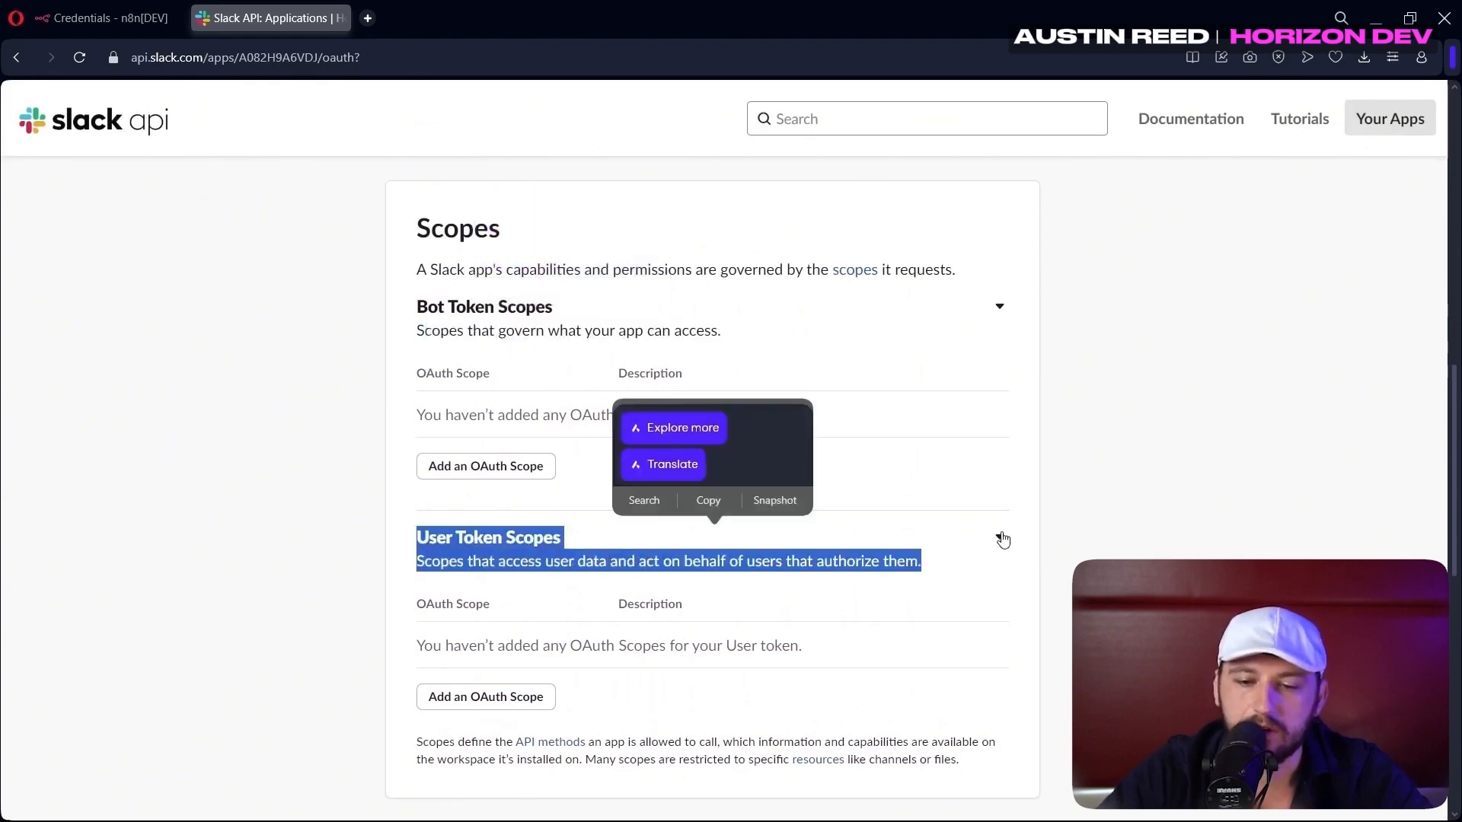
{"action": "left_click", "coordinate": [999, 537]}
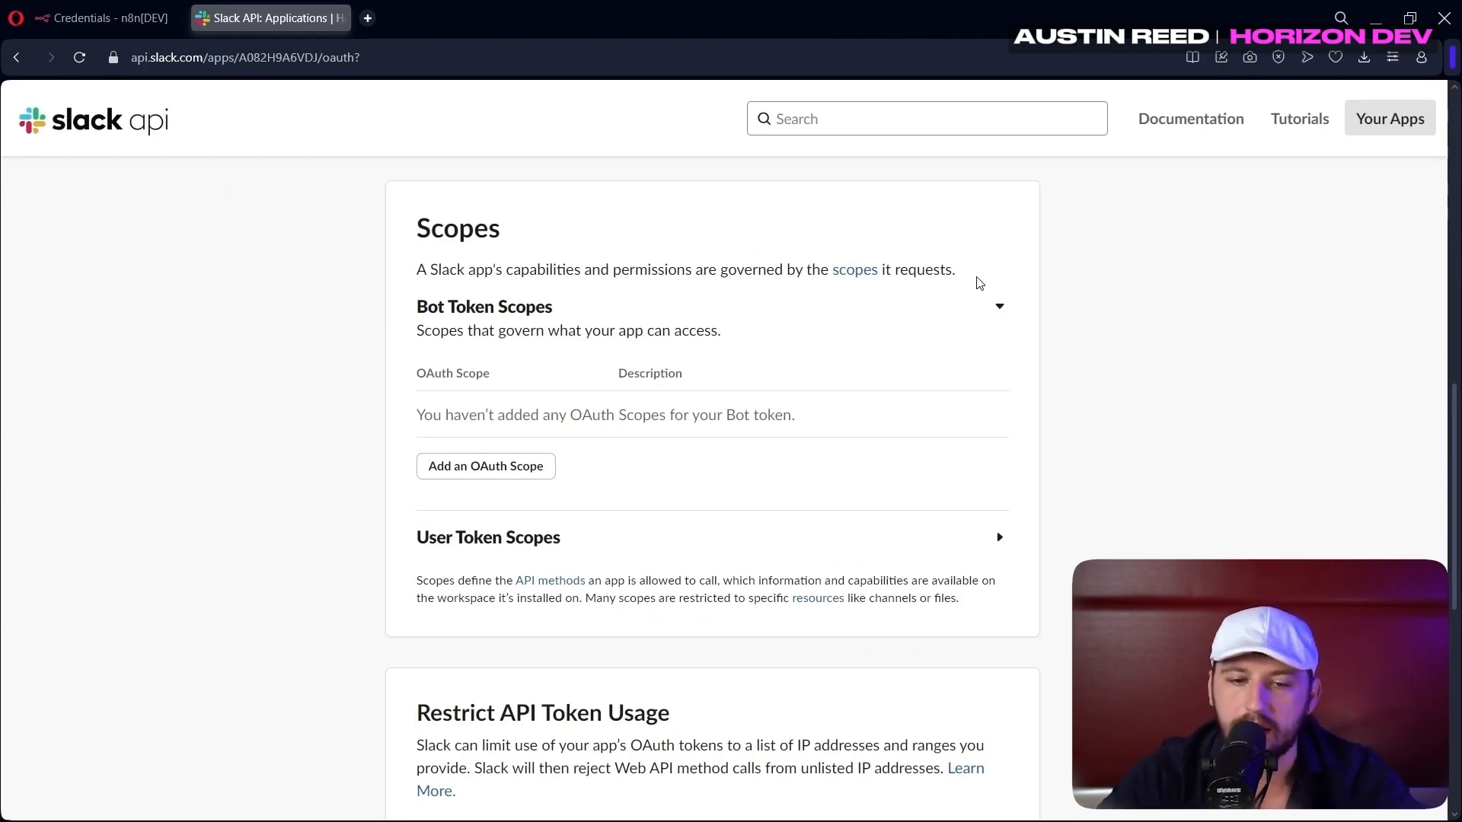
Add the bot token scopes app_mentions:read, a channels scope, and groups:read
{"action": "left_click", "coordinate": [487, 465]}
{"action": "left_click", "coordinate": [508, 508]}
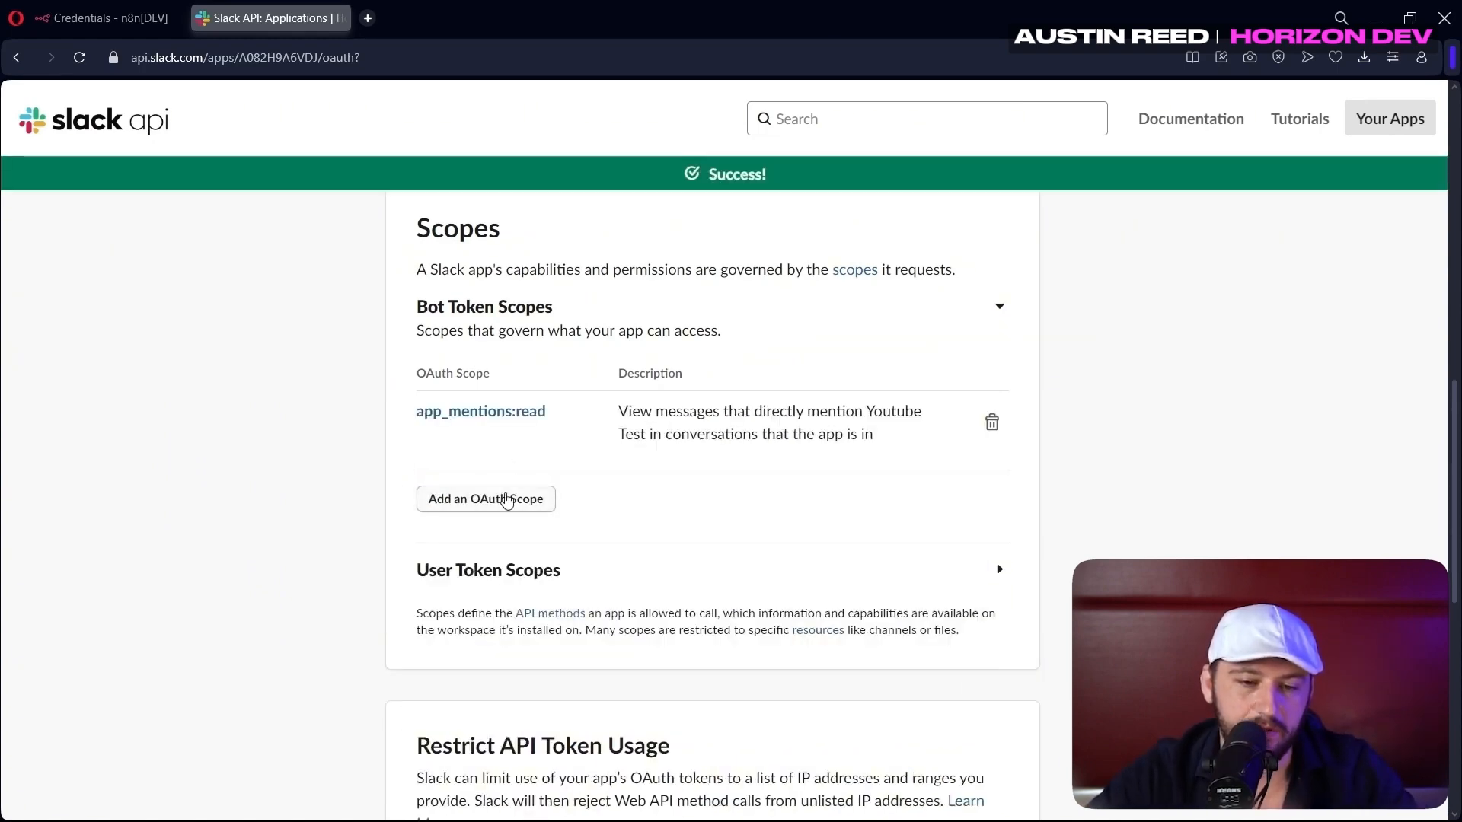
{"action": "left_click", "coordinate": [507, 499]}
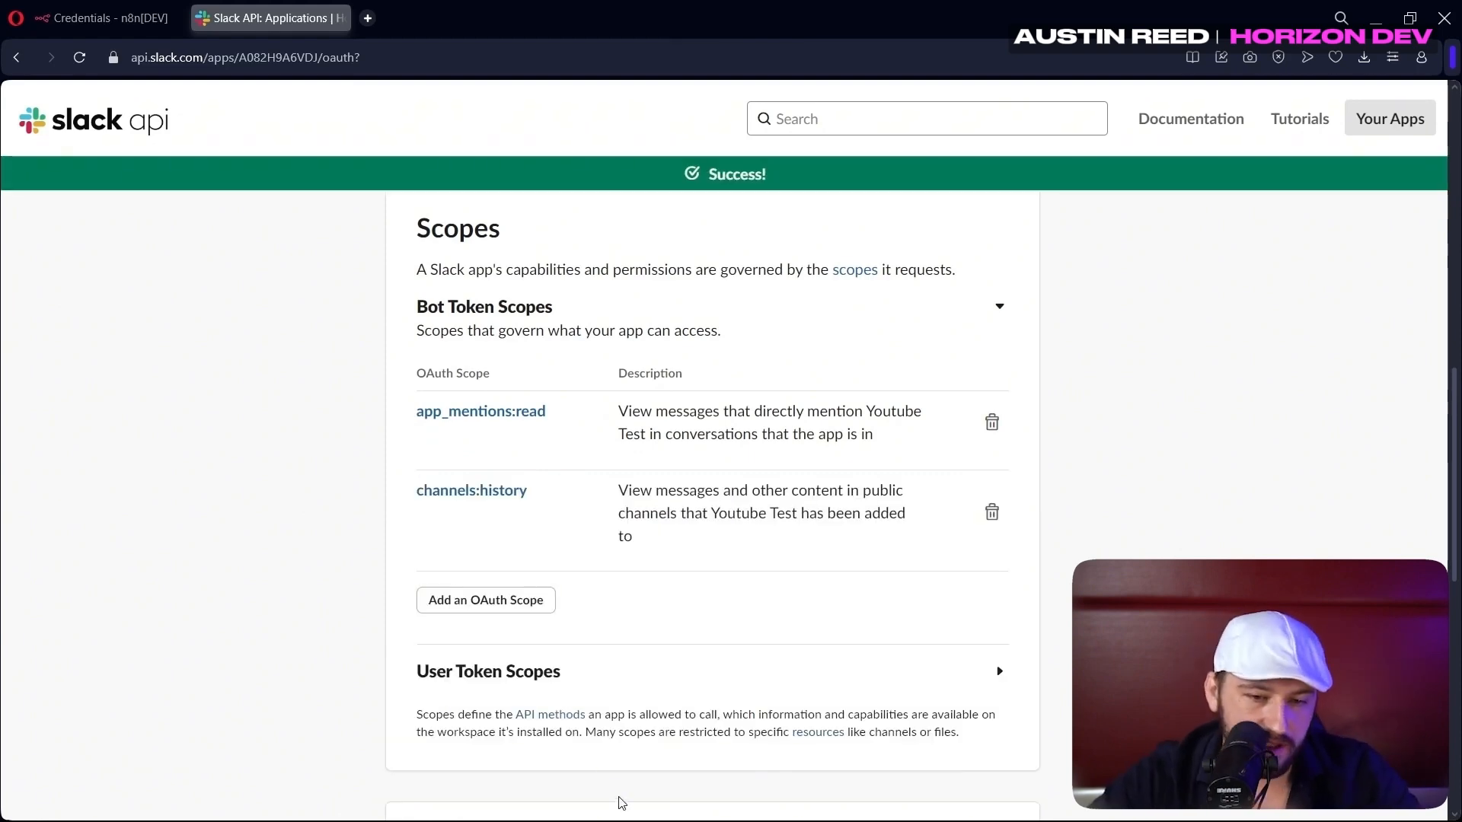
{"action": "left_click", "coordinate": [478, 601]}
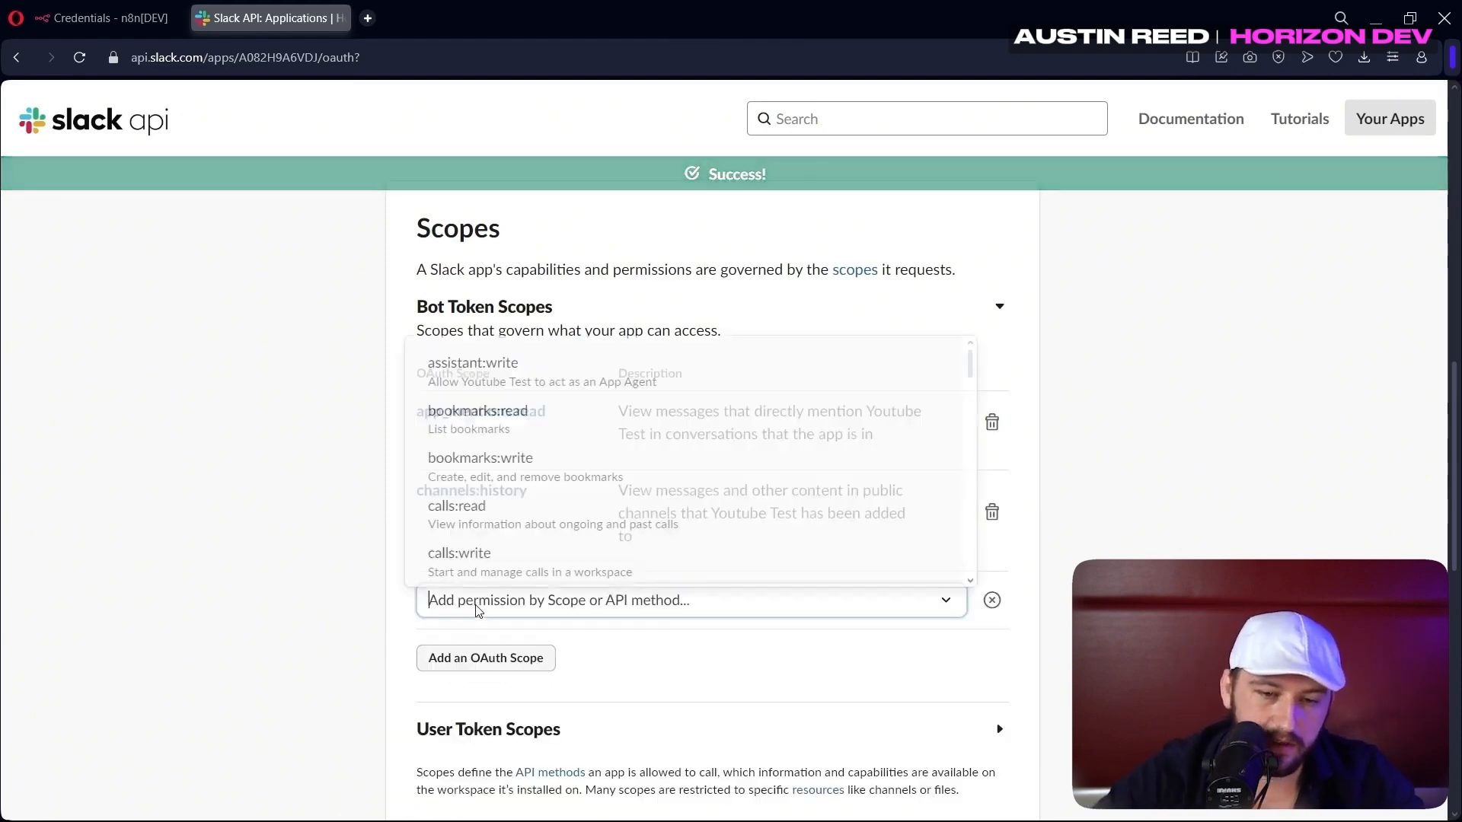
{"action": "type", "text": "cha"}
{"action": "key", "text": "Return"}
{"action": "type", "text": "gr"}
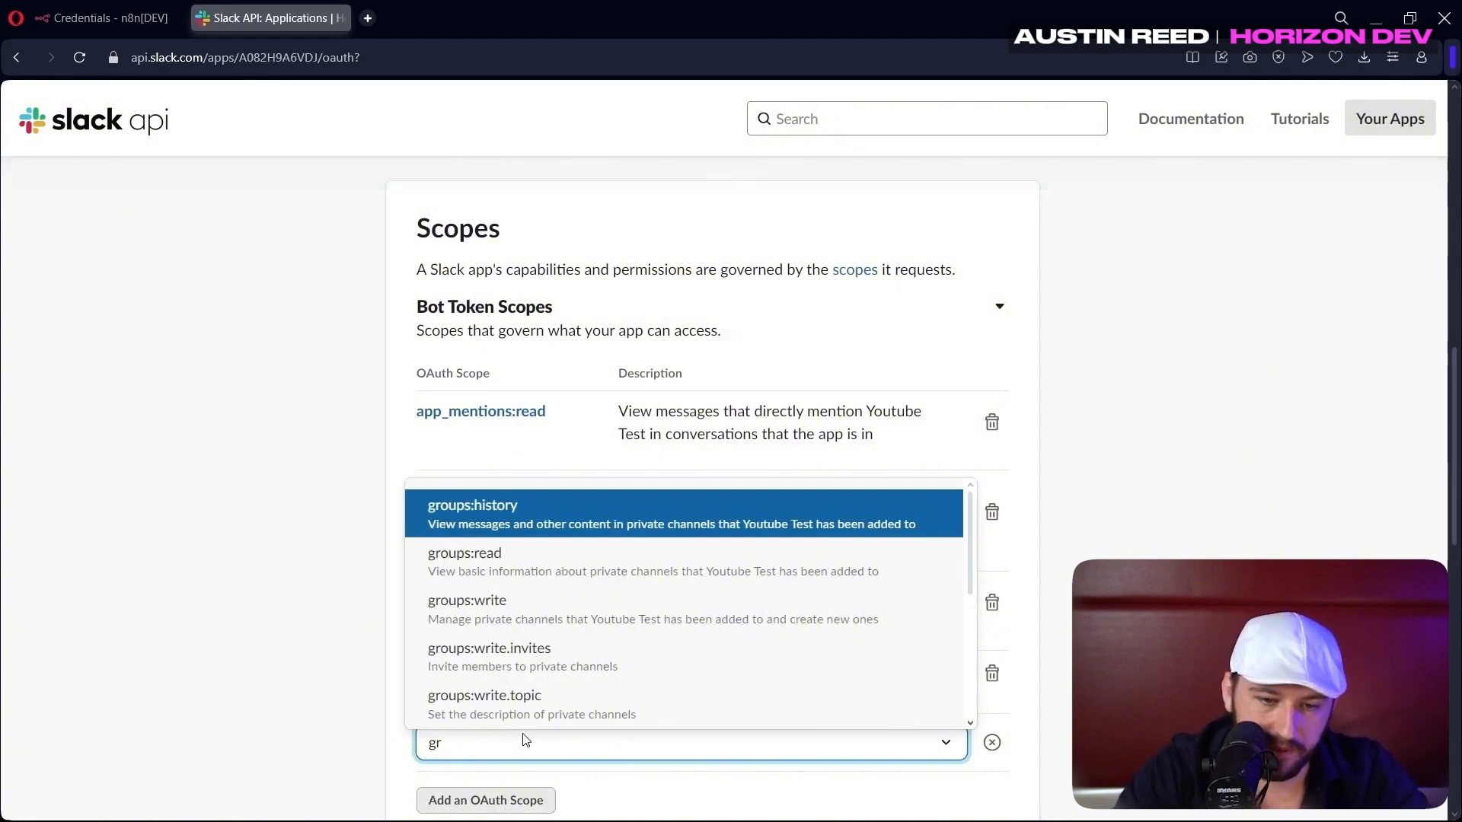
{"action": "left_click", "coordinate": [681, 575]}
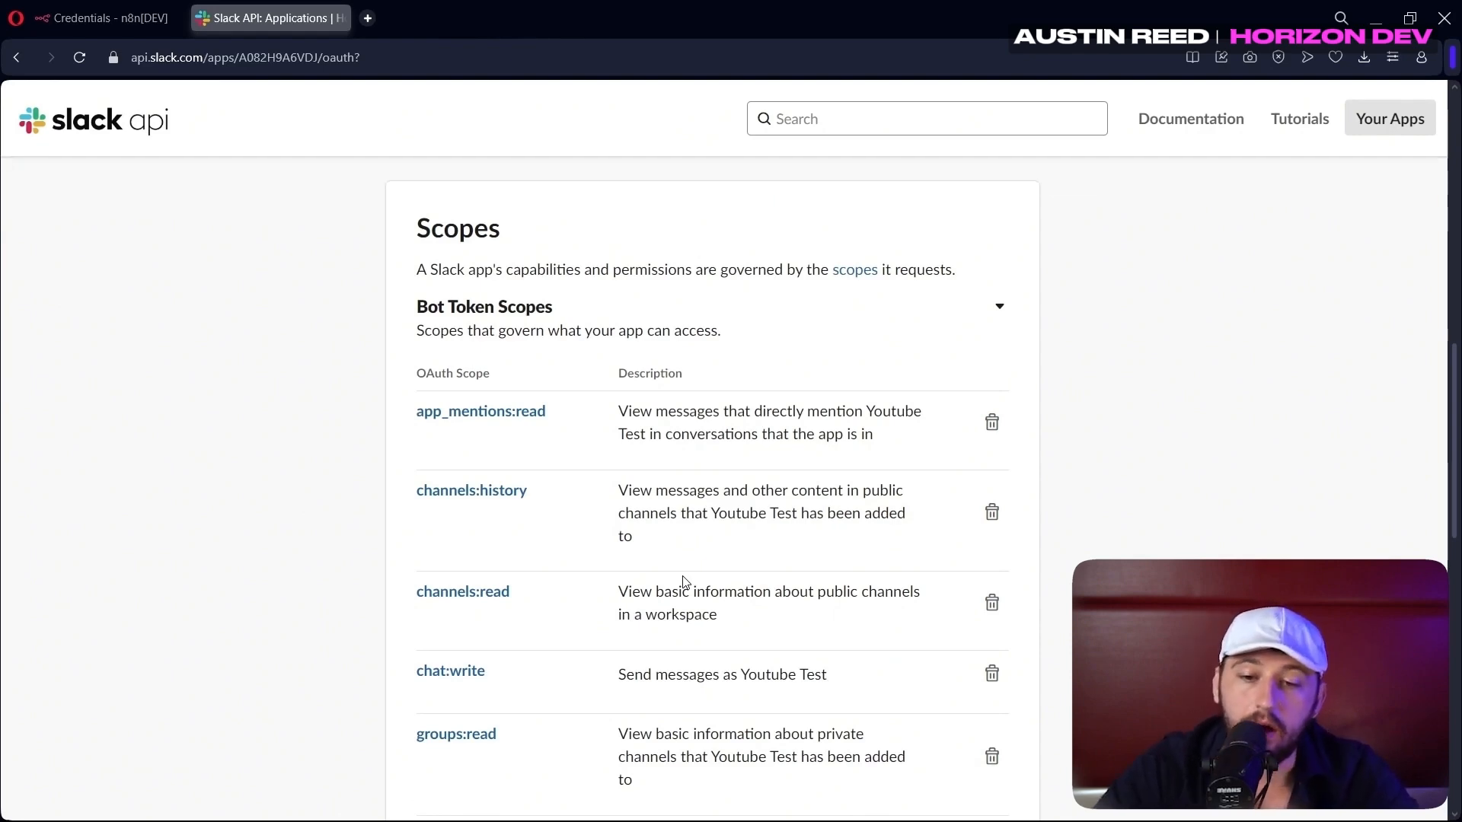
Browse the remaining scopes without adding any, then start a new redirect URL entry
{"action": "scroll", "coordinate": [683, 580], "scroll_direction": "down", "scroll_amount": 3}
{"action": "left_click", "coordinate": [499, 659]}
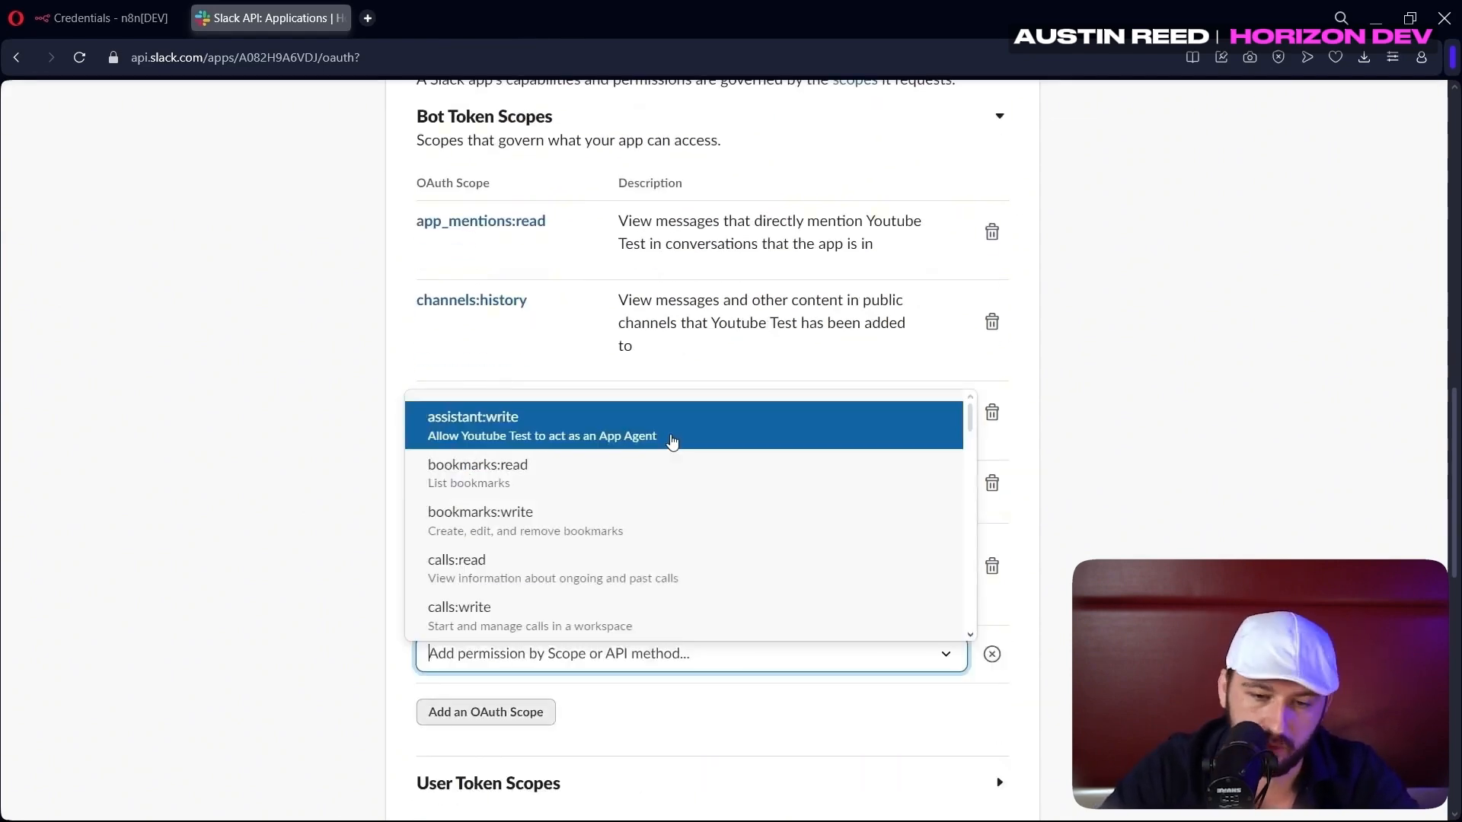
{"action": "scroll", "coordinate": [655, 472], "scroll_direction": "down", "scroll_amount": 10}
{"action": "scroll", "coordinate": [619, 590], "scroll_direction": "up", "scroll_amount": 10}
{"action": "scroll", "coordinate": [619, 586], "scroll_direction": "down", "scroll_amount": 5}
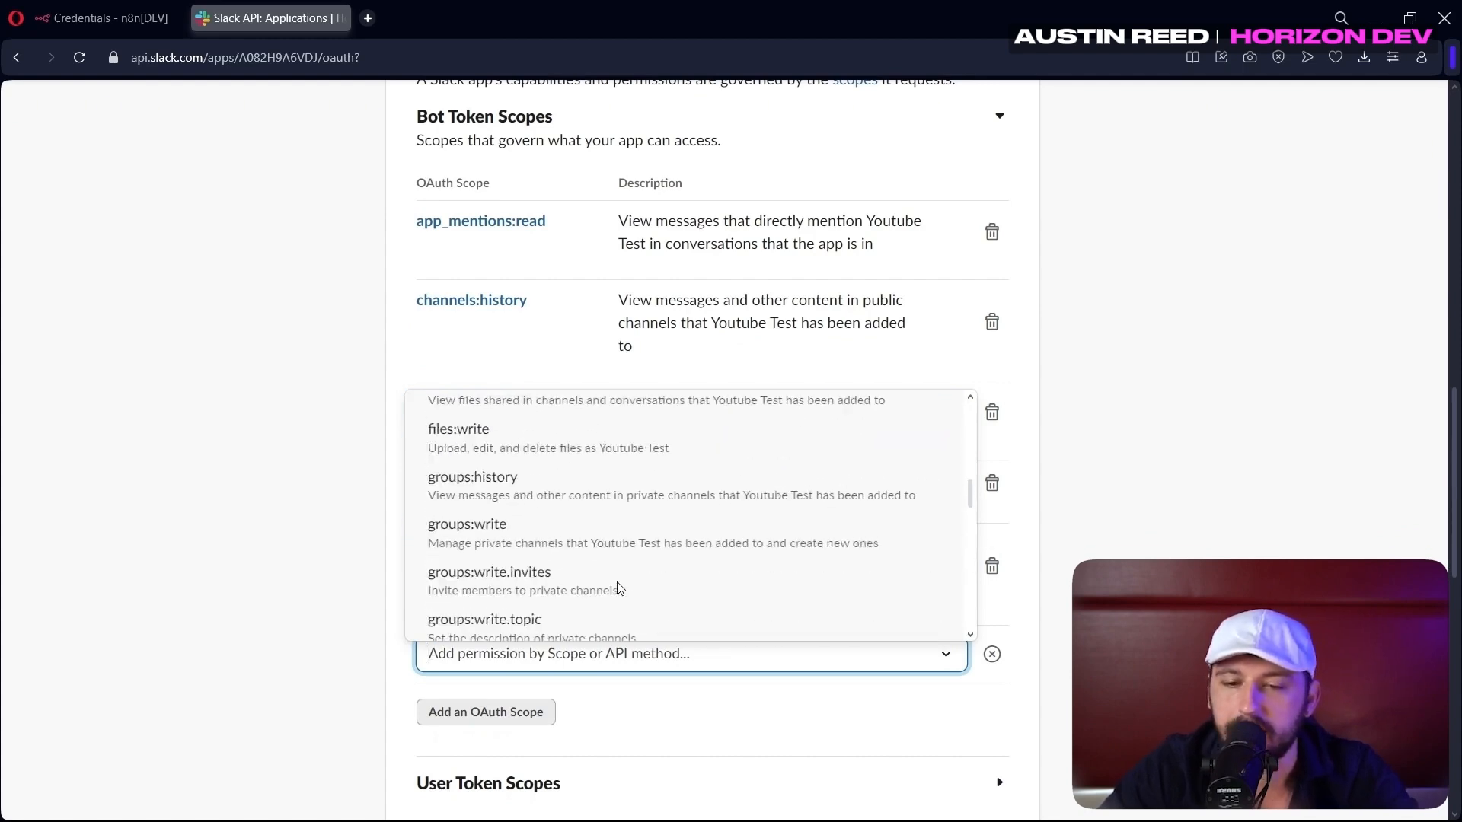
{"action": "scroll", "coordinate": [621, 583], "scroll_direction": "up", "scroll_amount": 5}
{"action": "key", "text": "Escape"}
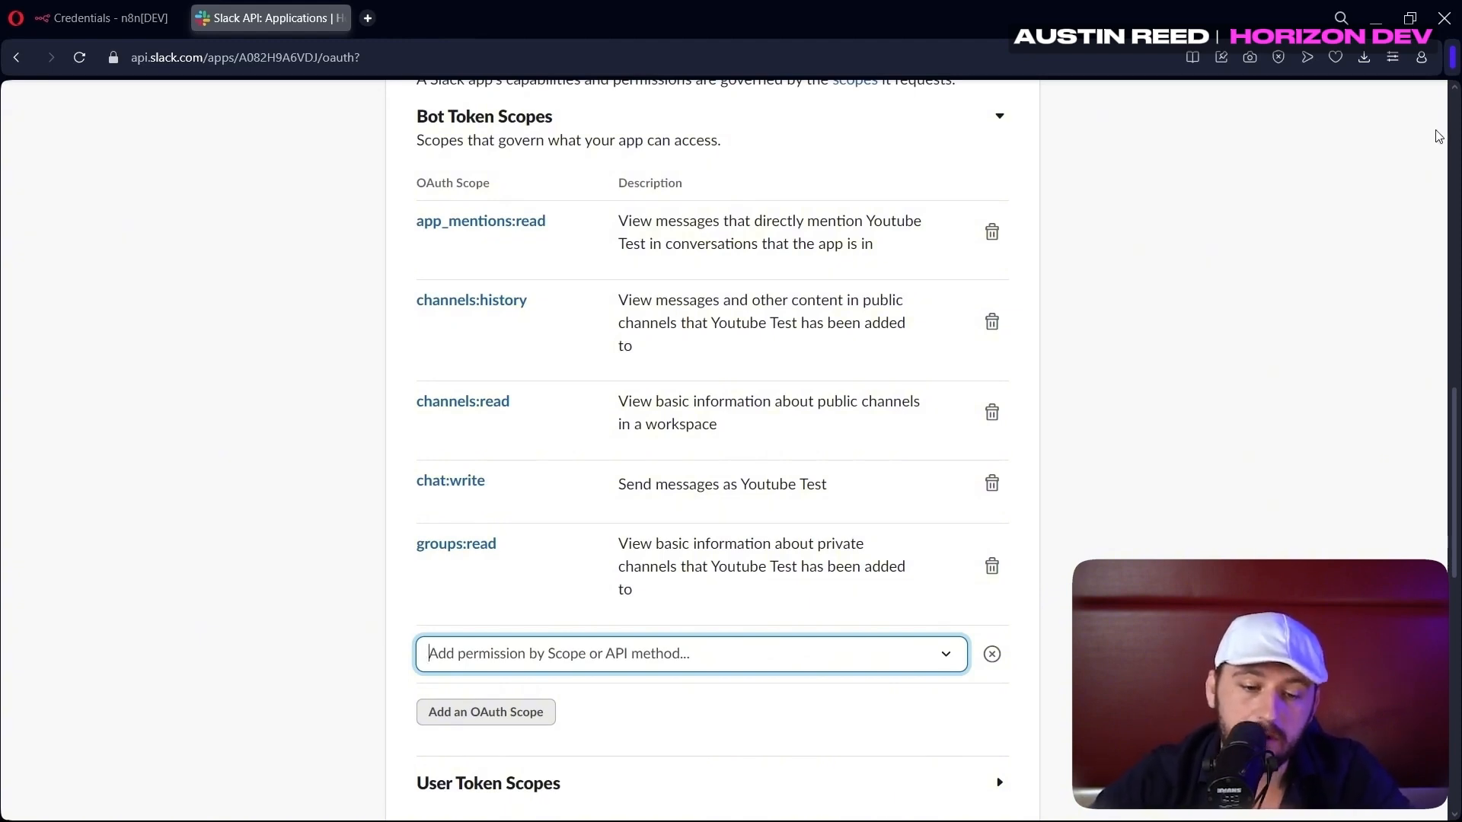
{"action": "left_click", "coordinate": [883, 575]}
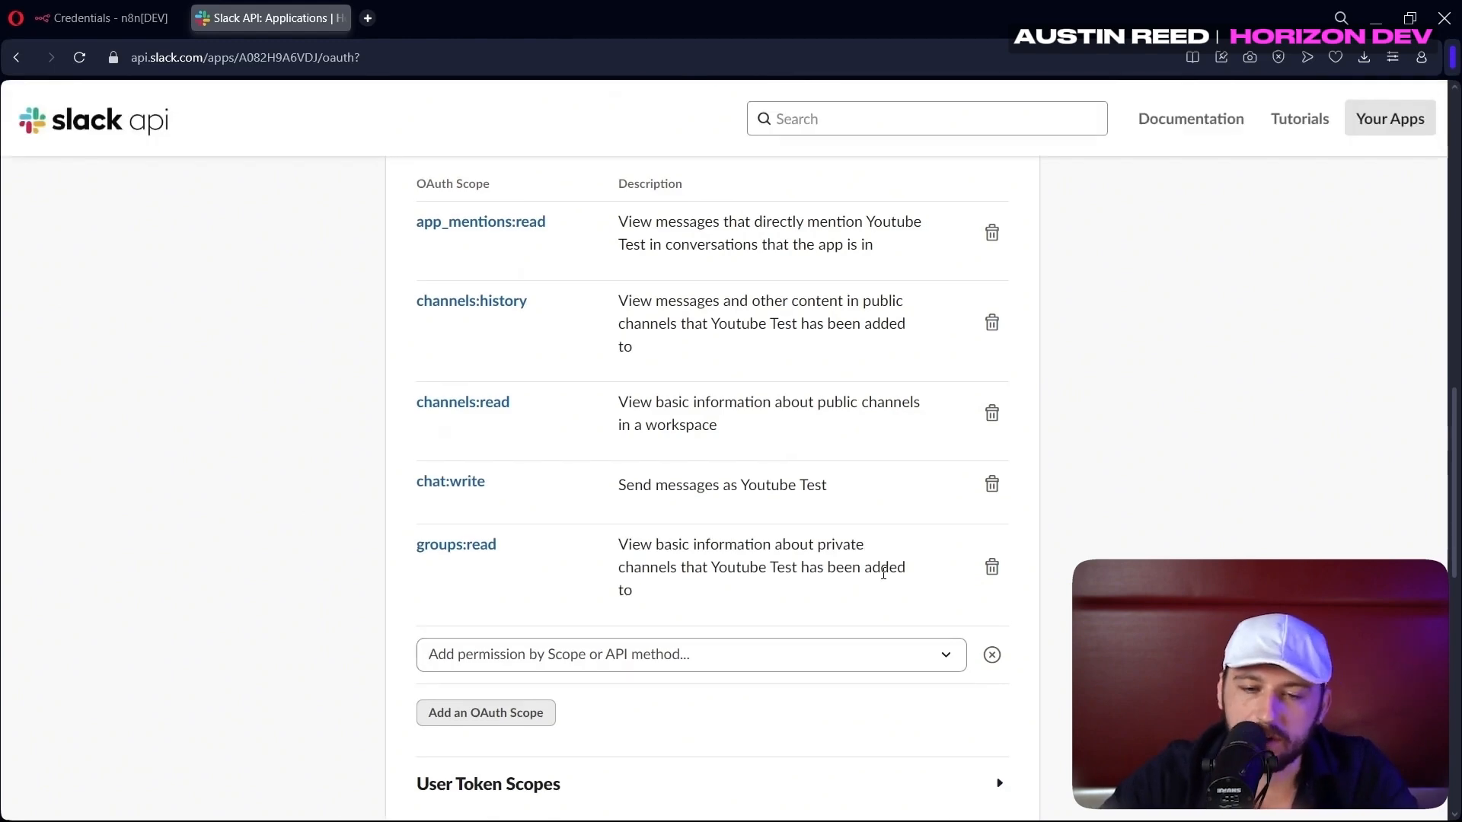
{"action": "scroll", "coordinate": [883, 573], "scroll_direction": "up", "scroll_amount": 10}
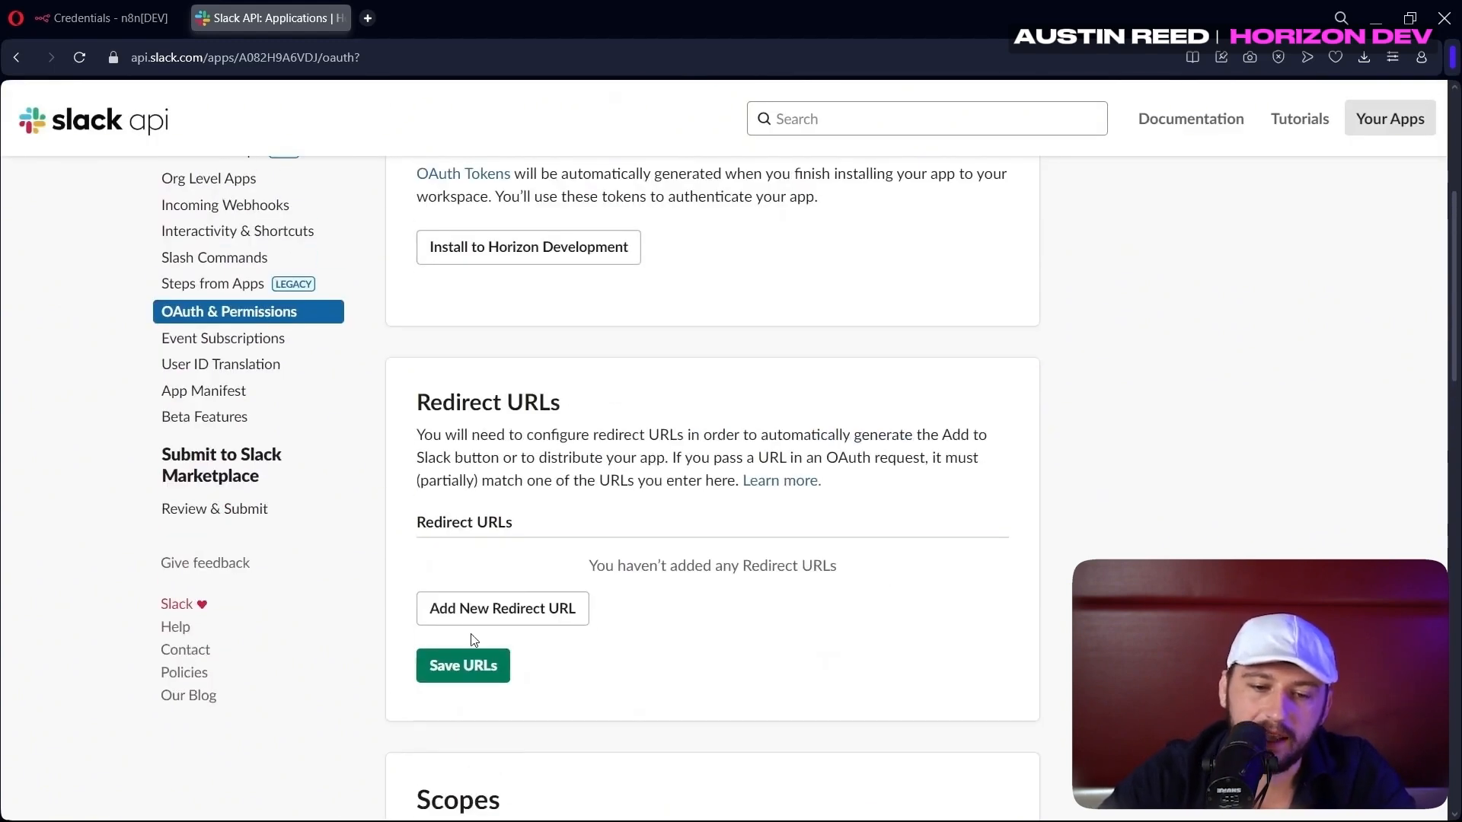
{"action": "left_click", "coordinate": [472, 607]}
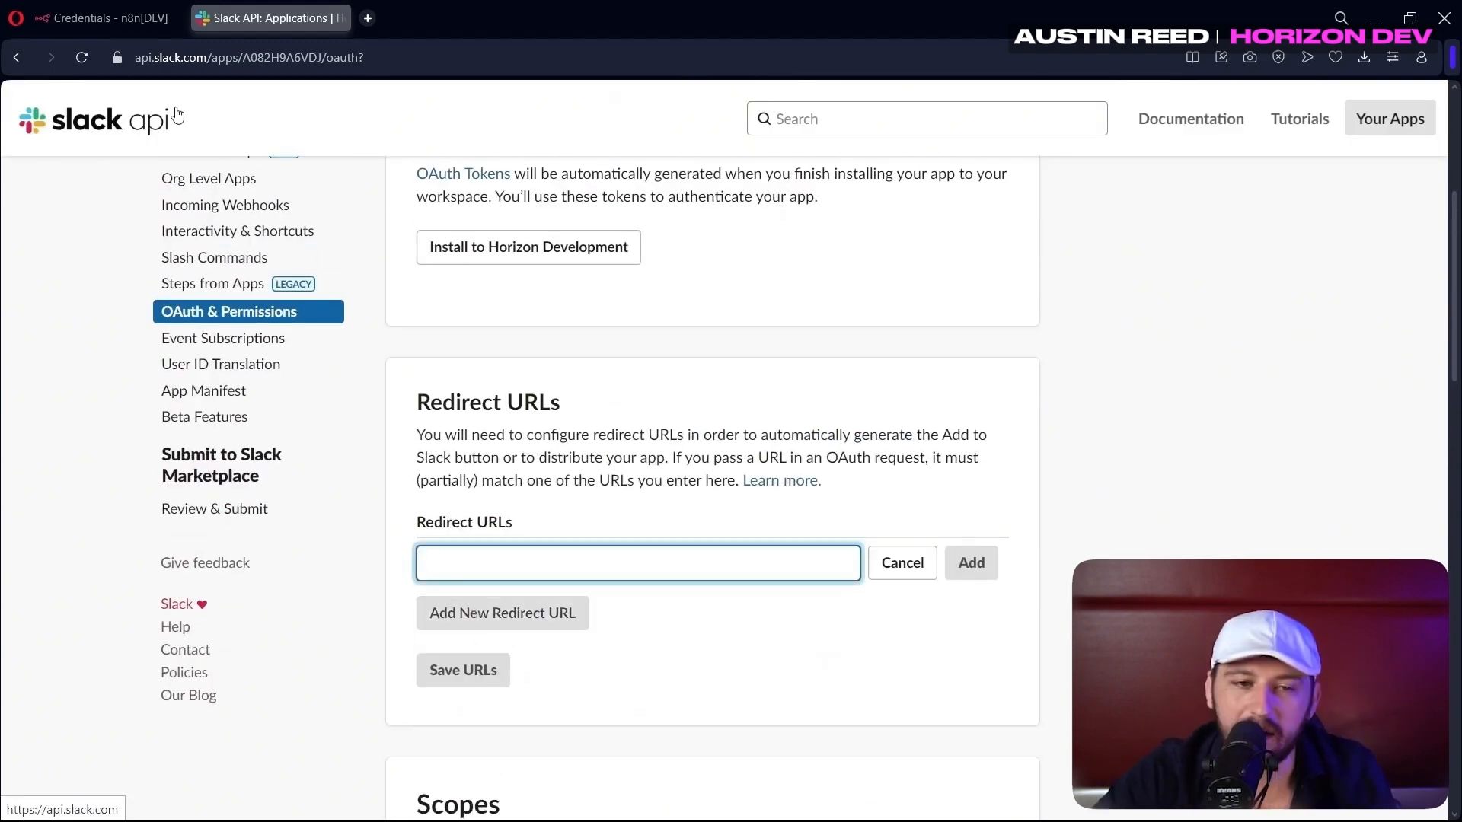
{"action": "left_click", "coordinate": [99, 16]}
Start a new Slack OAuth2 API credential in n8n
{"action": "left_click", "coordinate": [1246, 262]}
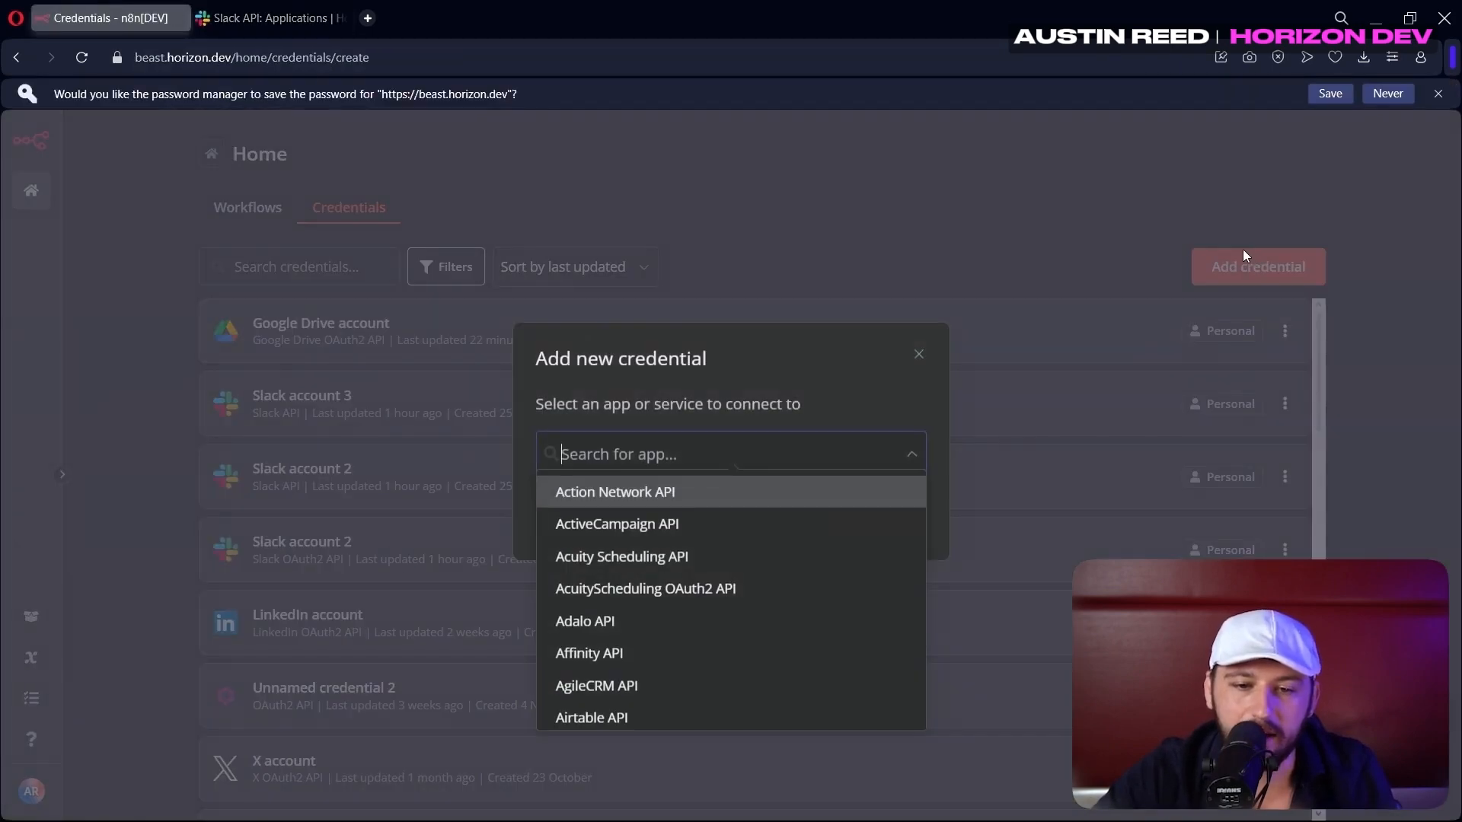
{"action": "type", "text": "slack"}
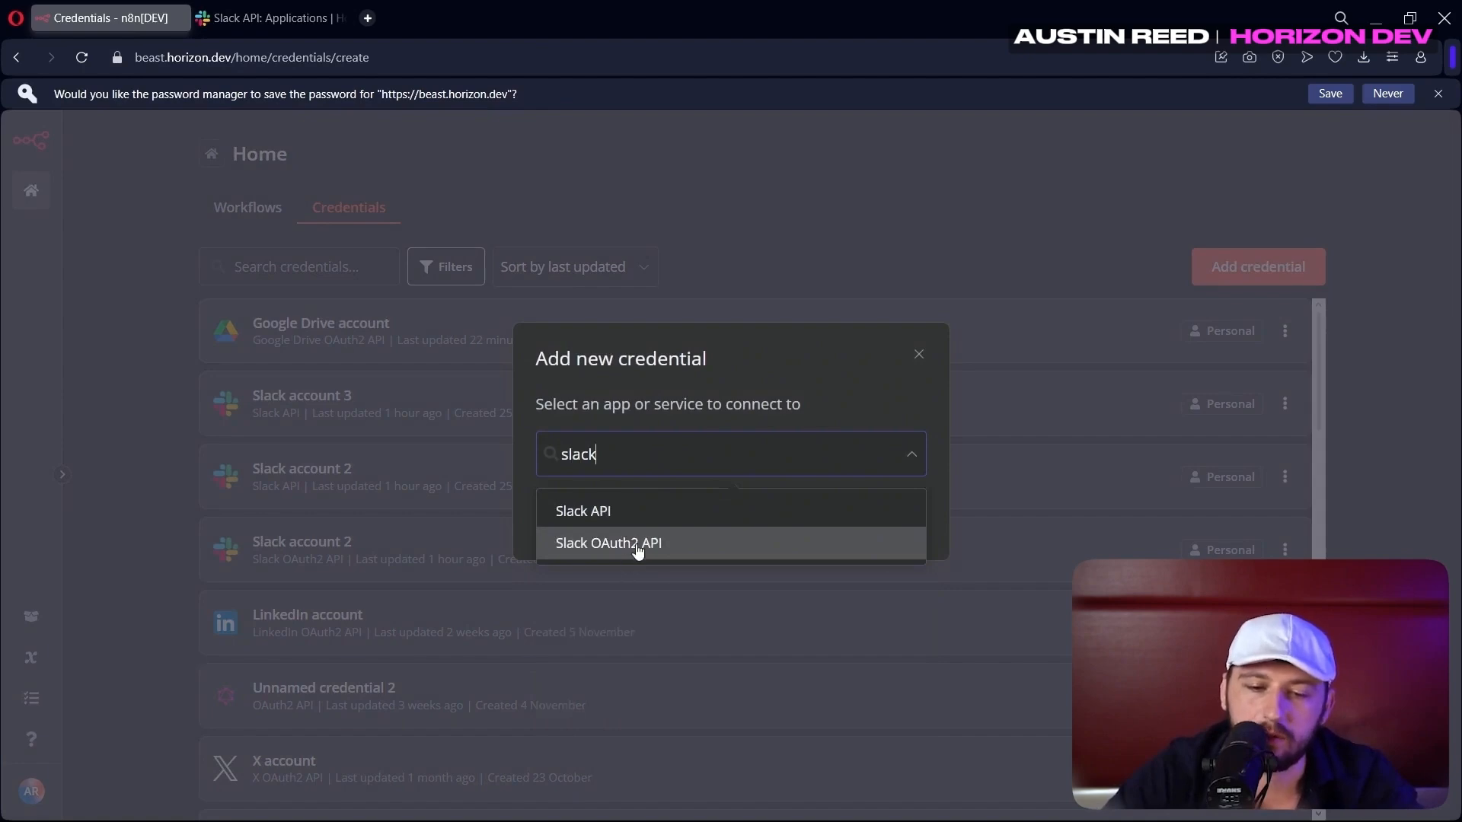
{"action": "left_click", "coordinate": [638, 546]}
{"action": "left_click", "coordinate": [875, 516]}
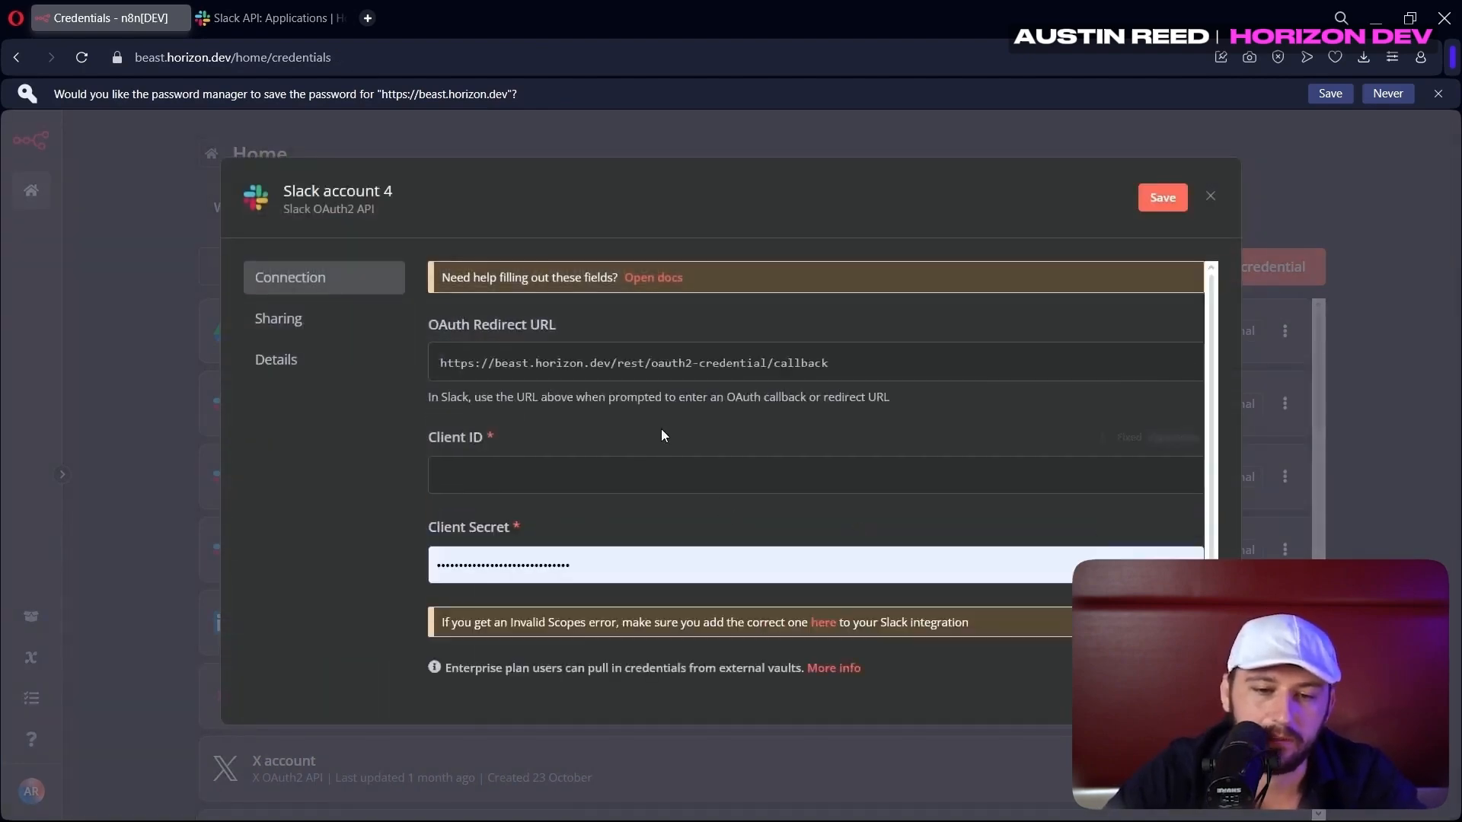
Add n8n's OAuth redirect URL to the Slack app's redirect URLs and save them
{"action": "left_click", "coordinate": [578, 379]}
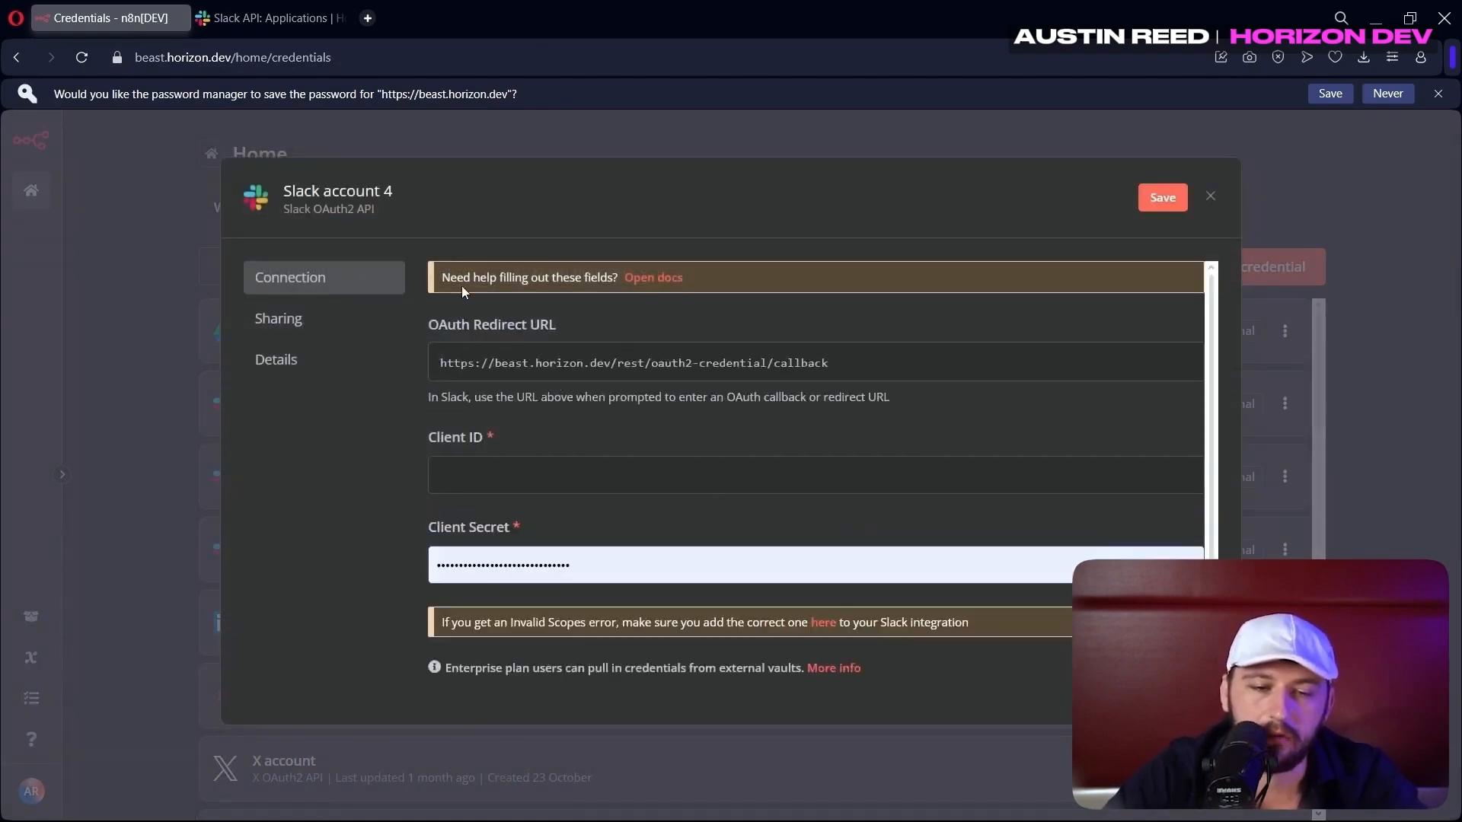
{"action": "left_click", "coordinate": [278, 16]}
{"action": "type", "text": "https://beast.horizon.dev/rest/oauth2-credential/callback"}
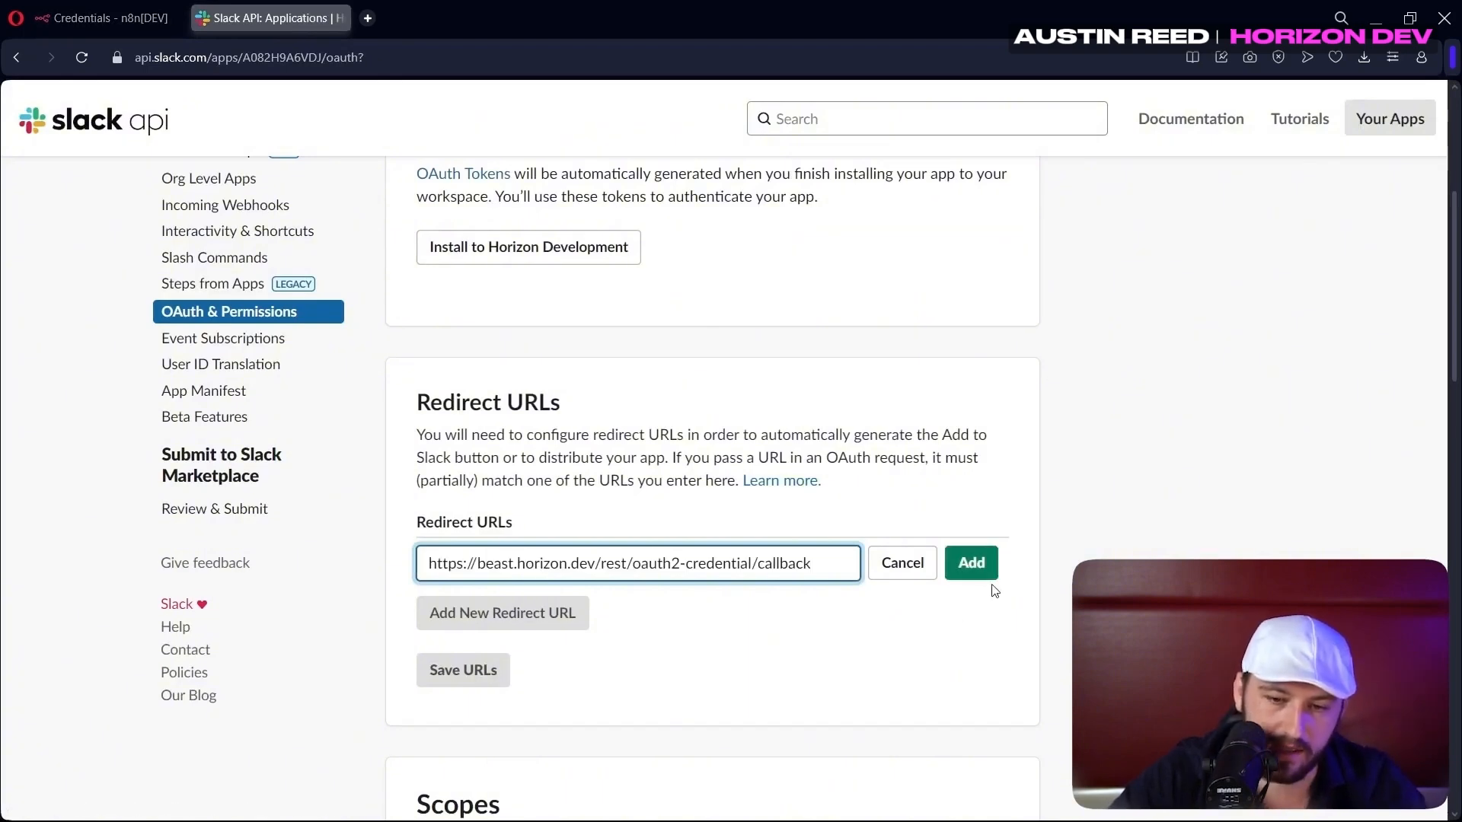
{"action": "left_click", "coordinate": [982, 572]}
{"action": "left_click", "coordinate": [463, 664]}
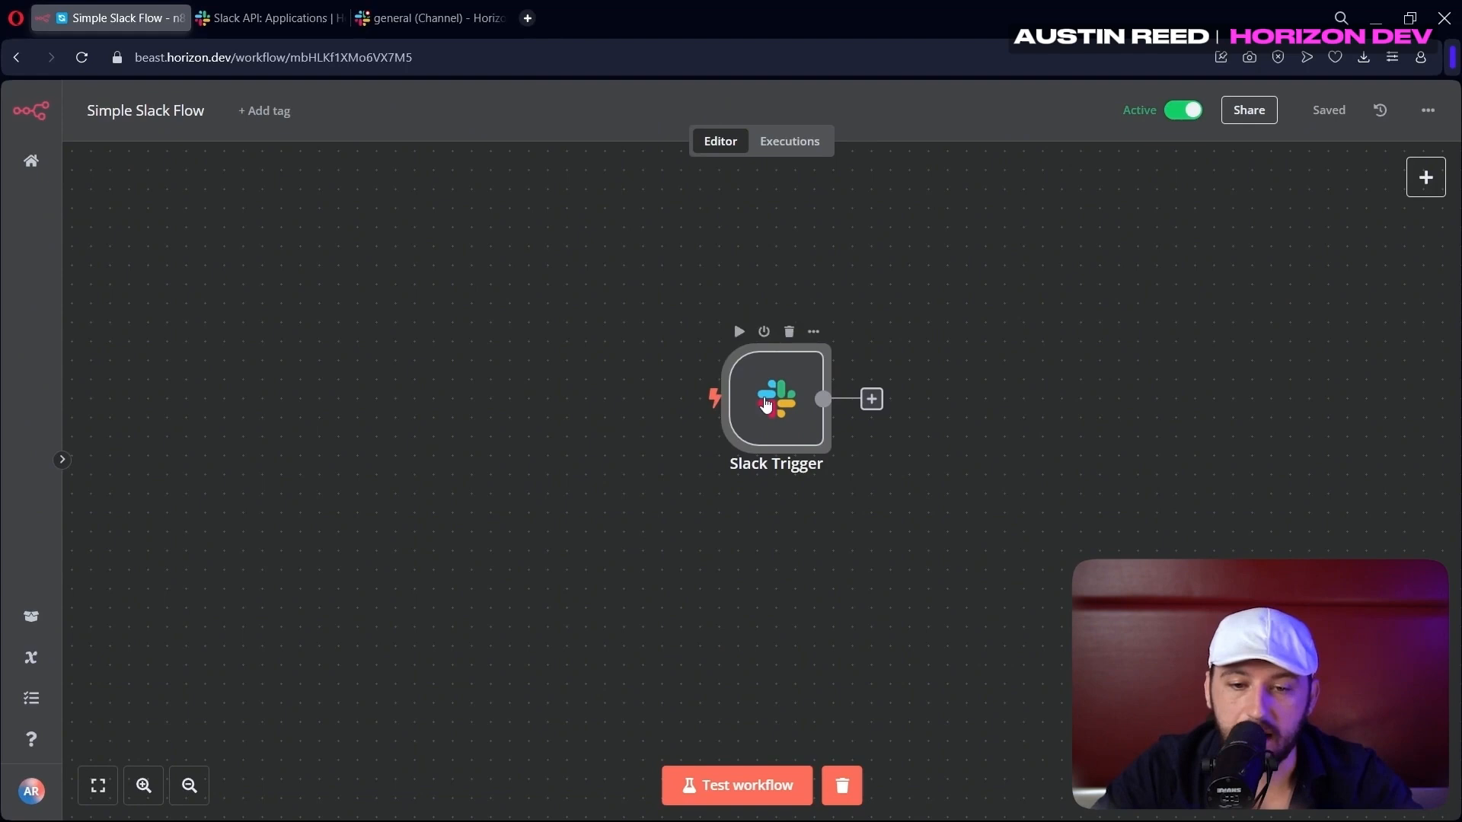
Set the Slack Trigger to Slack account 4, watching the general channel
{"action": "double_click", "coordinate": [766, 404]}
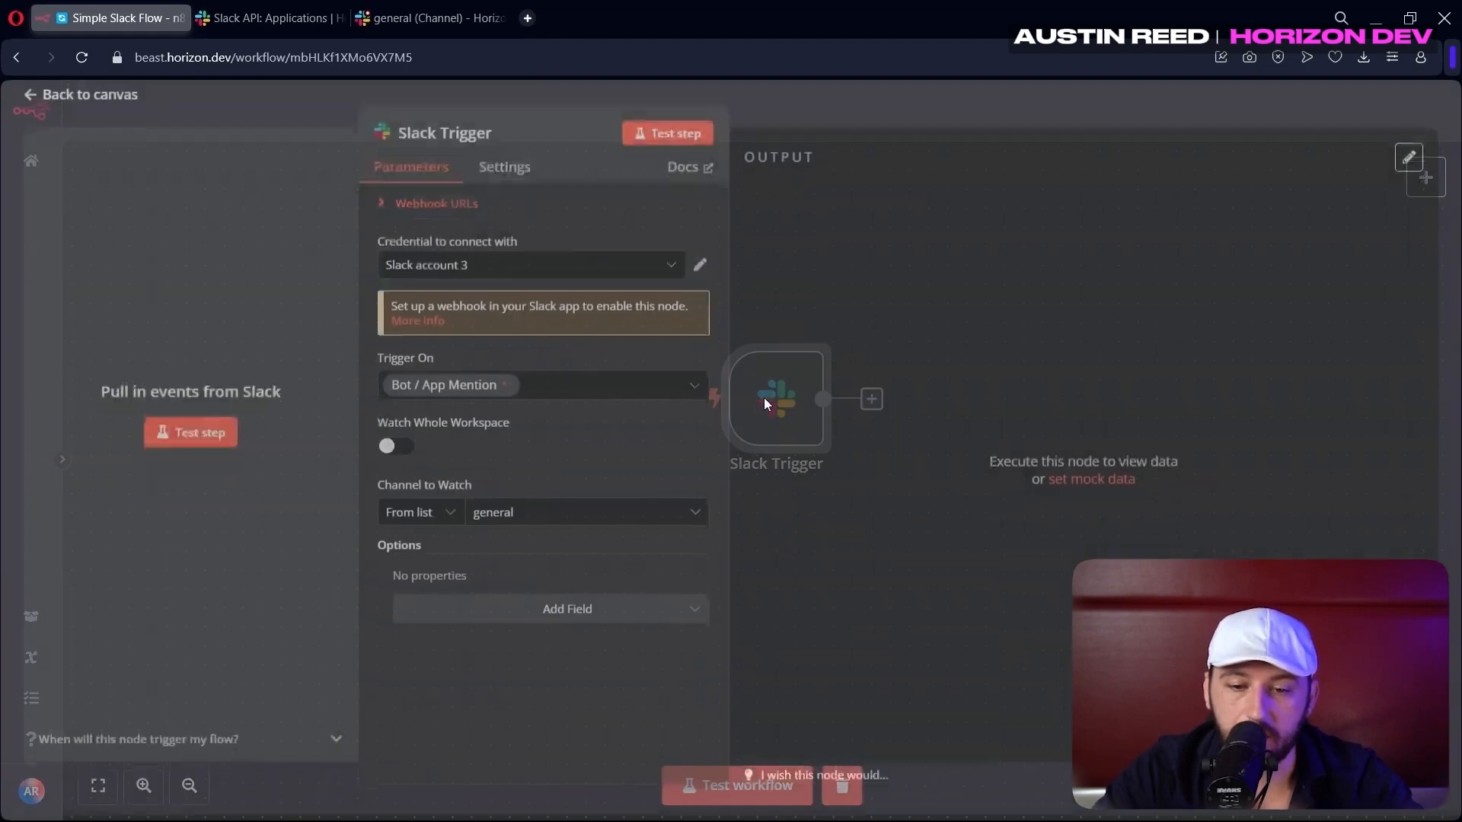
{"action": "left_click", "coordinate": [509, 275]}
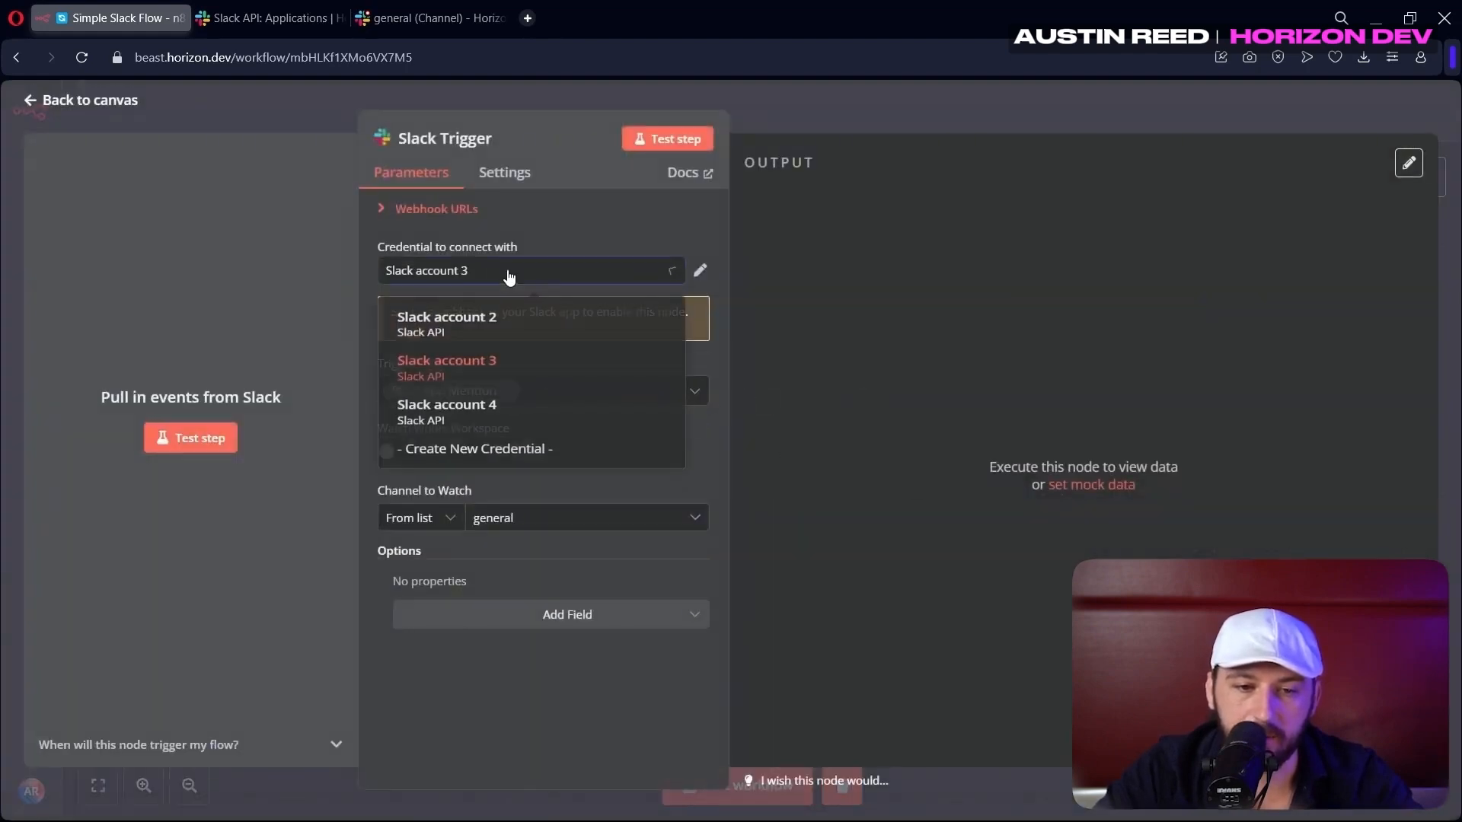
{"action": "left_click", "coordinate": [499, 381]}
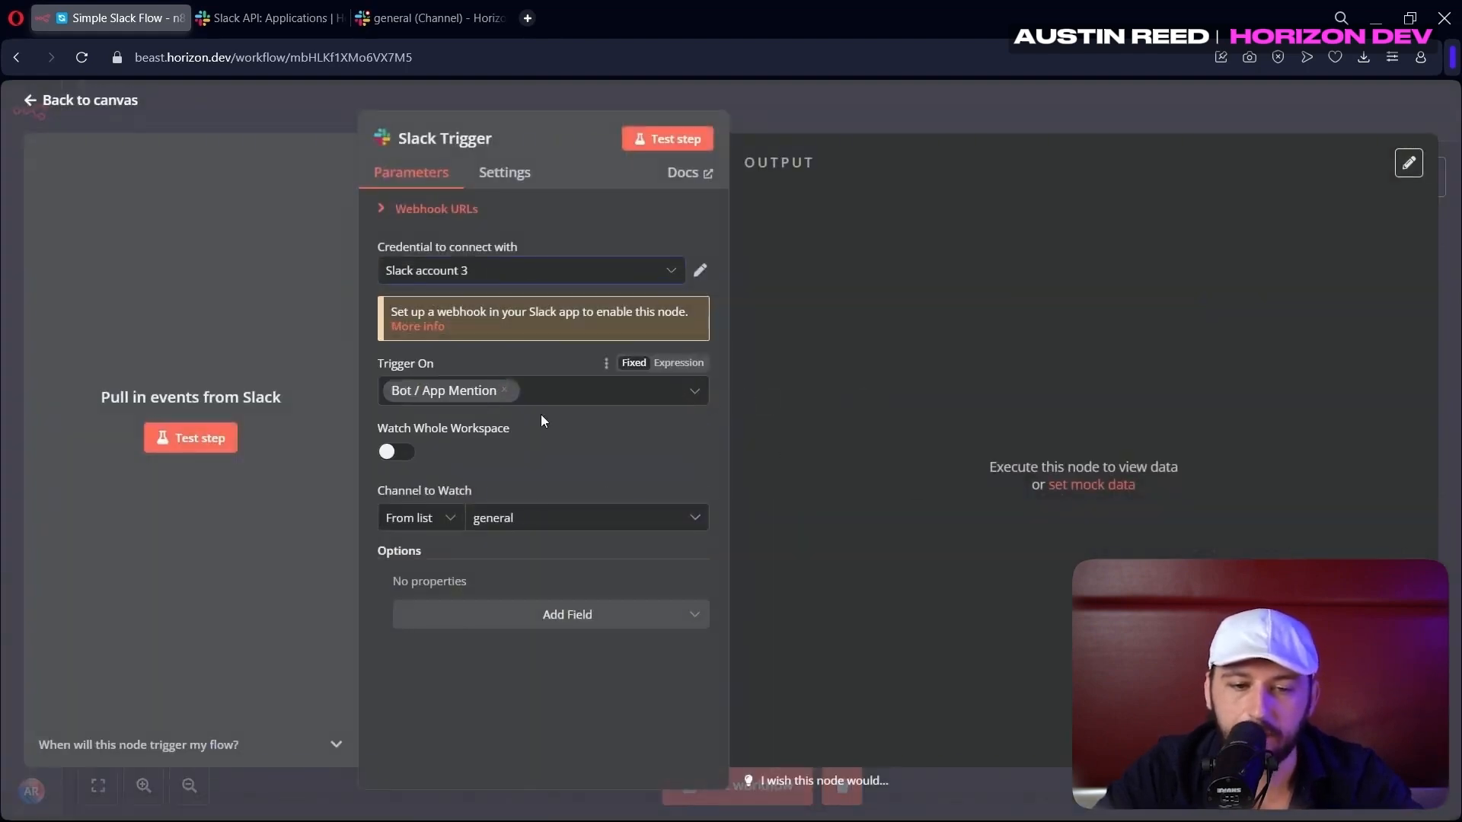
{"action": "left_click", "coordinate": [505, 518]}
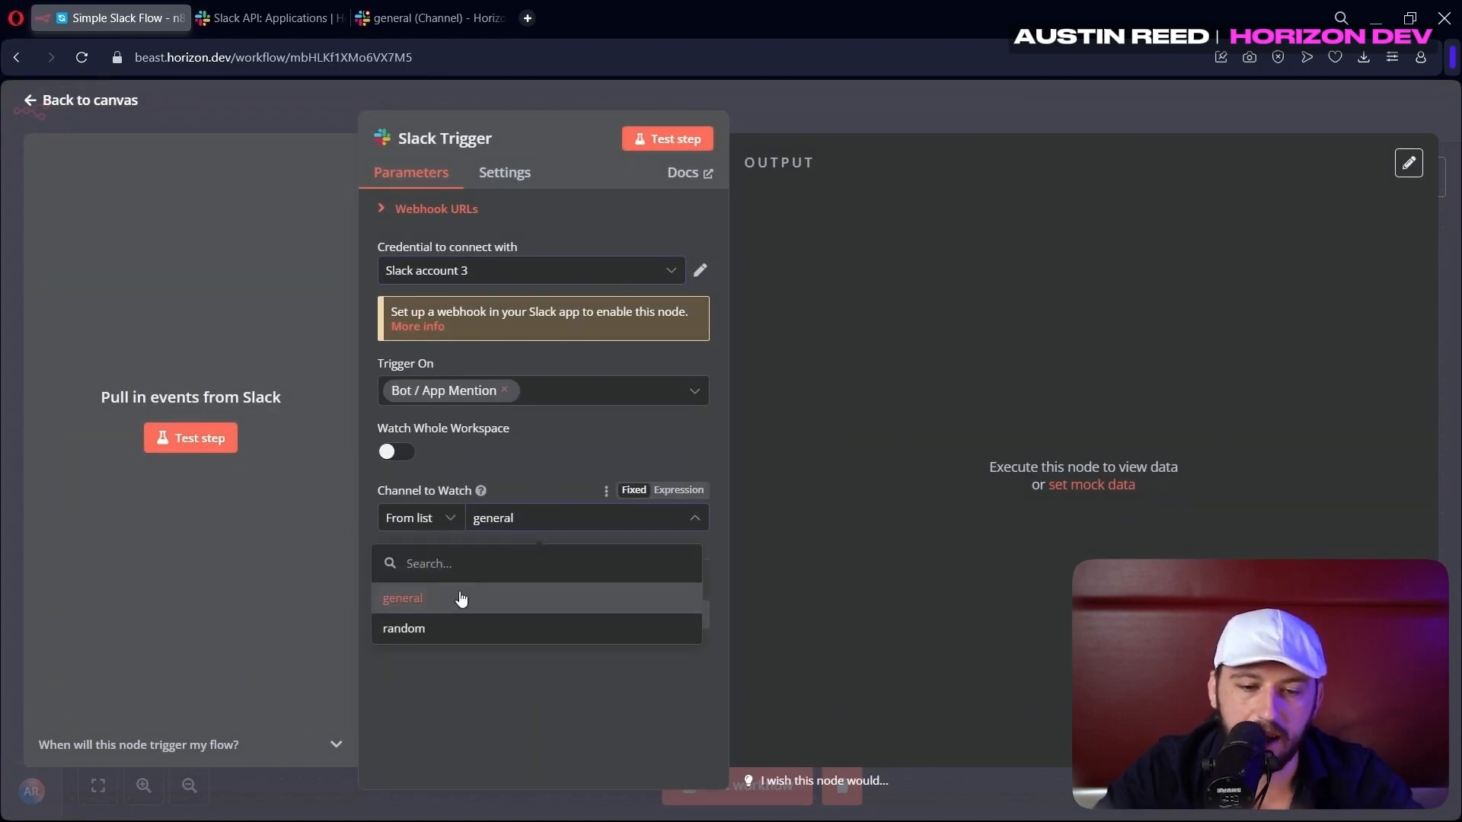
{"action": "left_click", "coordinate": [460, 600]}
{"action": "left_click", "coordinate": [534, 276]}
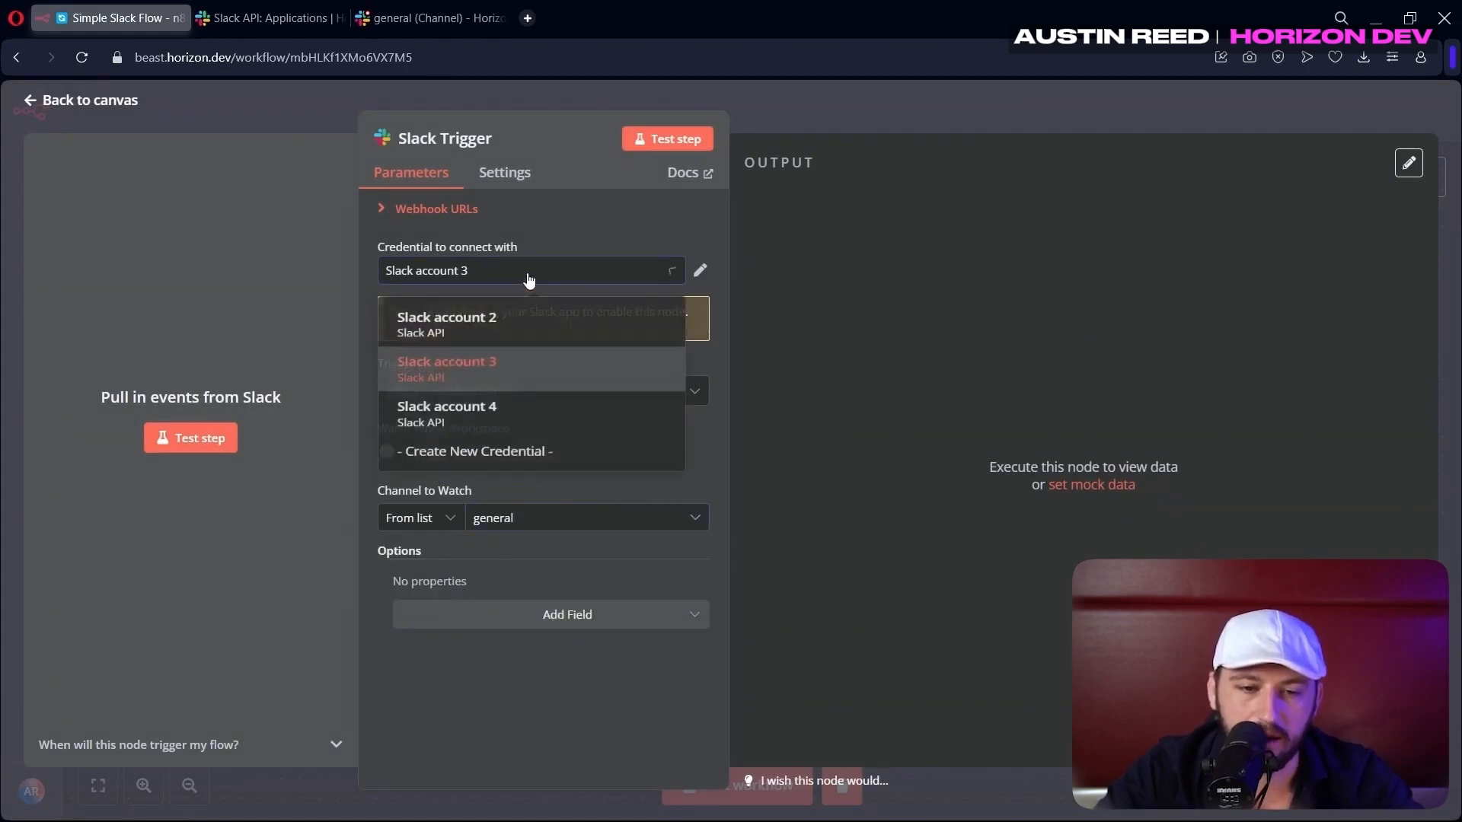
{"action": "left_click", "coordinate": [502, 404]}
{"action": "left_click", "coordinate": [504, 517]}
{"action": "left_click", "coordinate": [458, 606]}
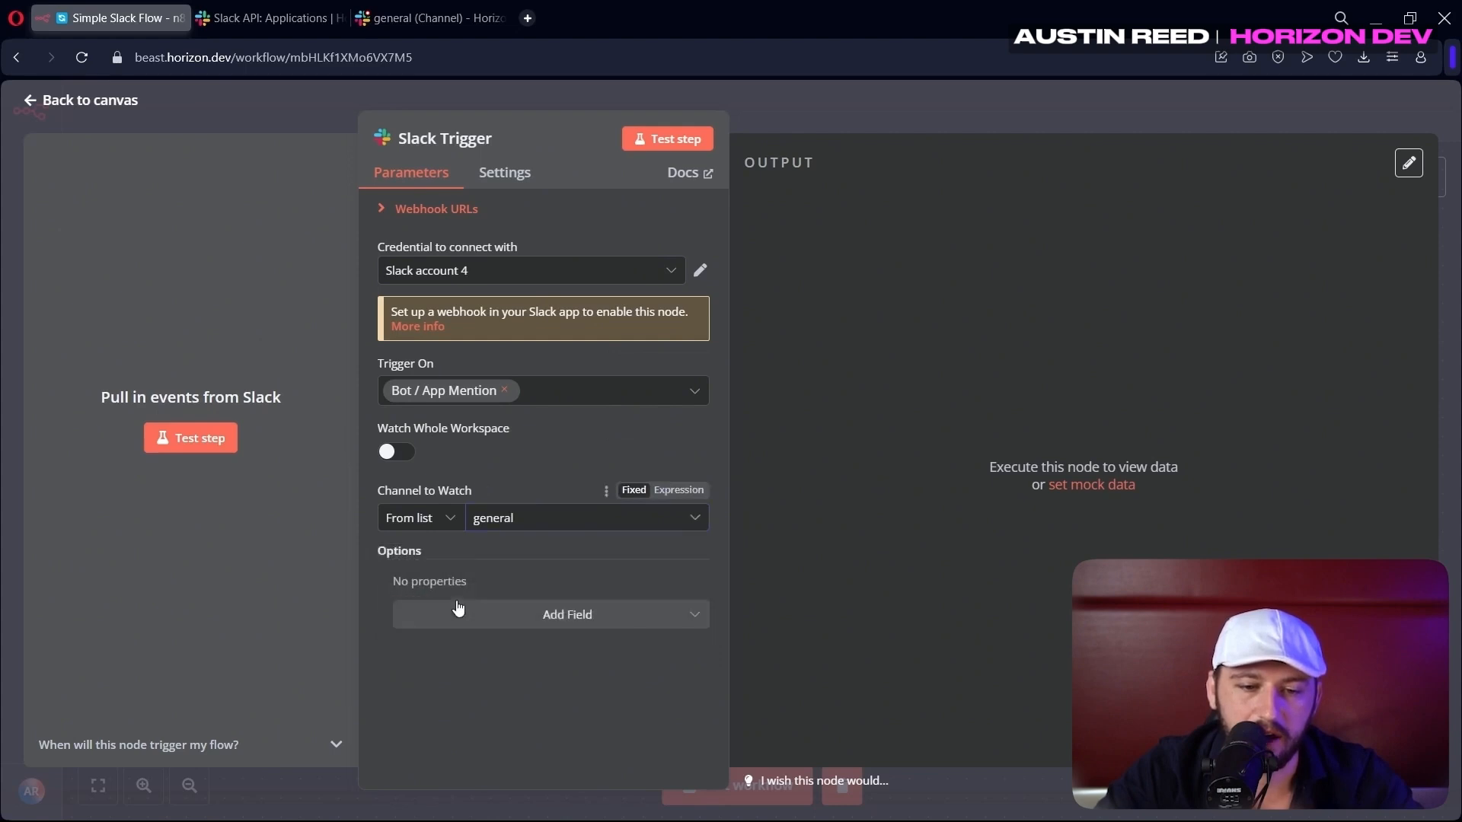
Copy the Slack Trigger's test webhook URL
{"action": "left_click", "coordinate": [401, 210]}
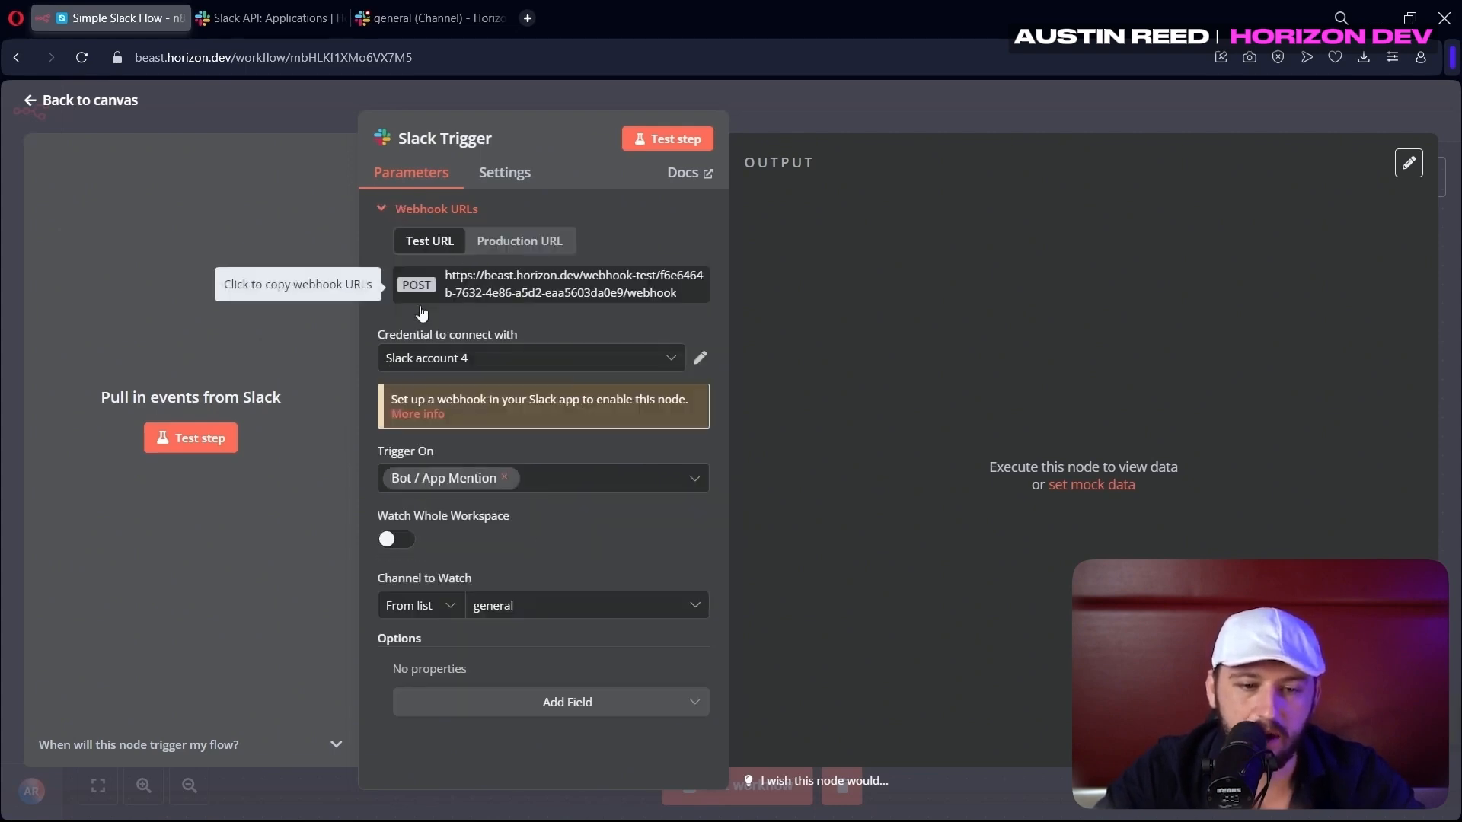
{"action": "left_click", "coordinate": [191, 438]}
{"action": "left_click", "coordinate": [293, 15]}
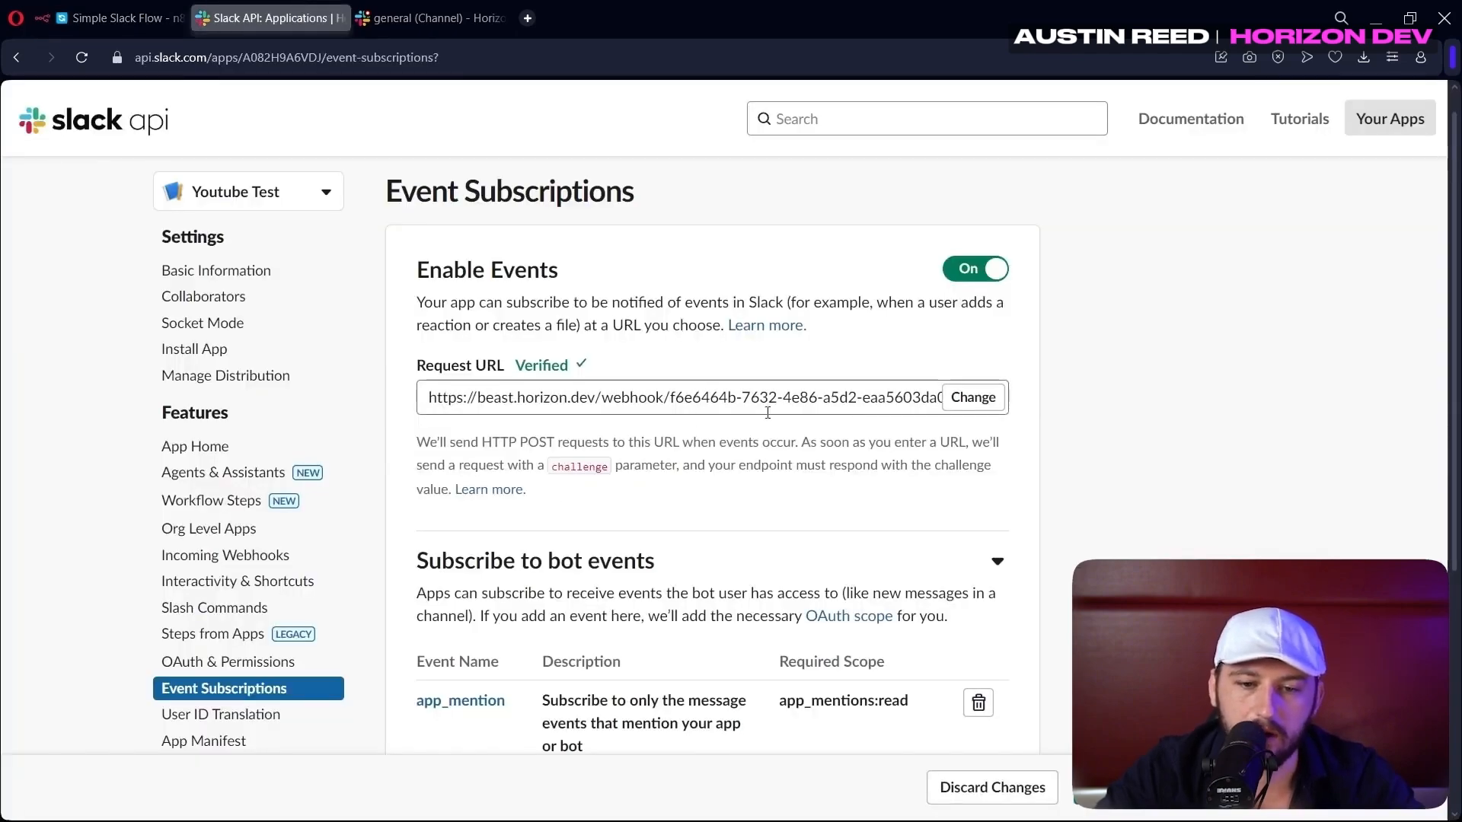
Change the Event Subscriptions Request URL to the n8n test webhook URL and save
{"action": "left_click", "coordinate": [973, 396]}
{"action": "left_click", "coordinate": [774, 459]}
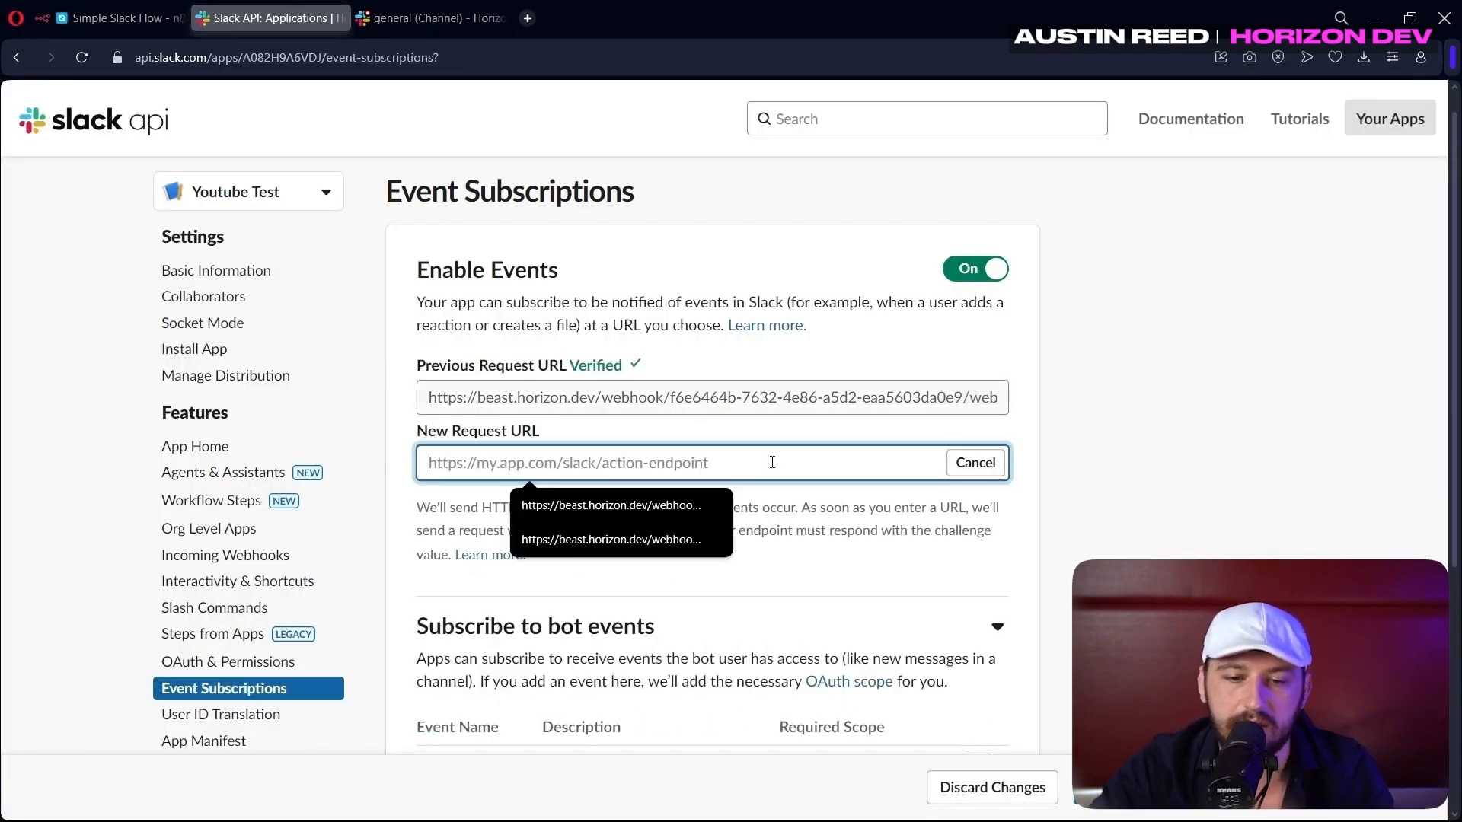
{"action": "key", "text": "ctrl+v"}
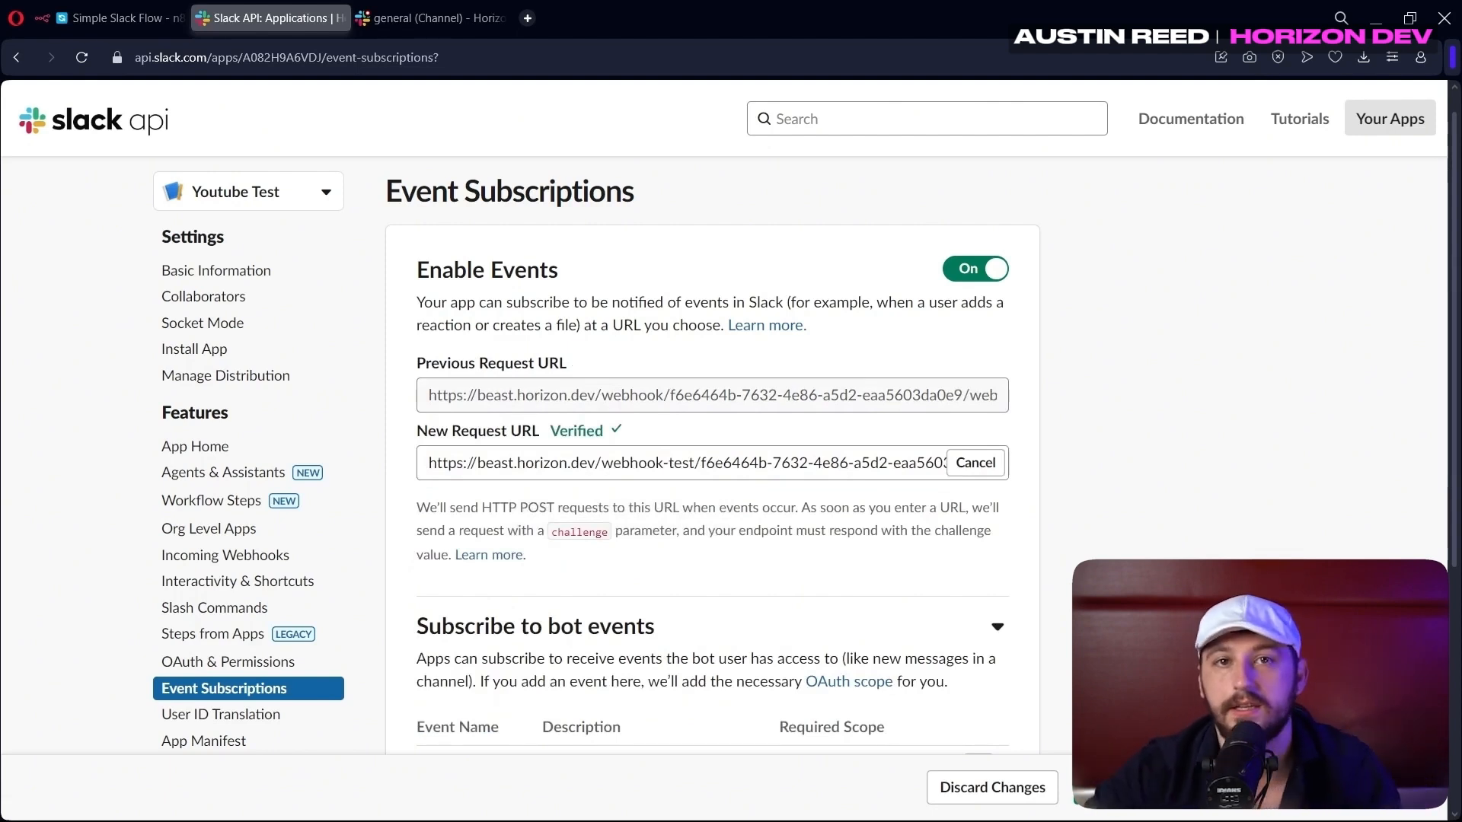
{"action": "left_click", "coordinate": [1127, 787]}
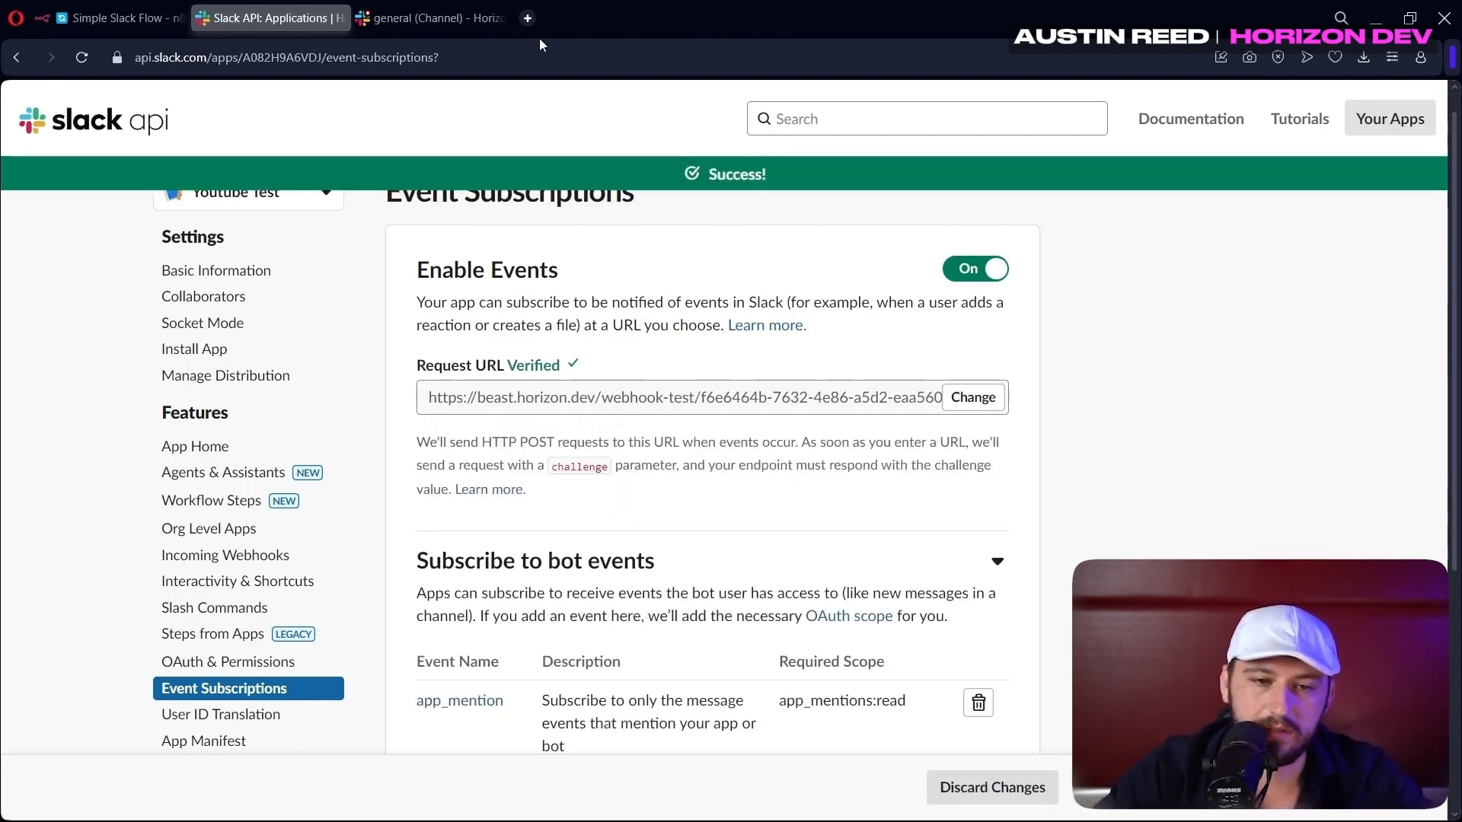
{"action": "left_click", "coordinate": [457, 17]}
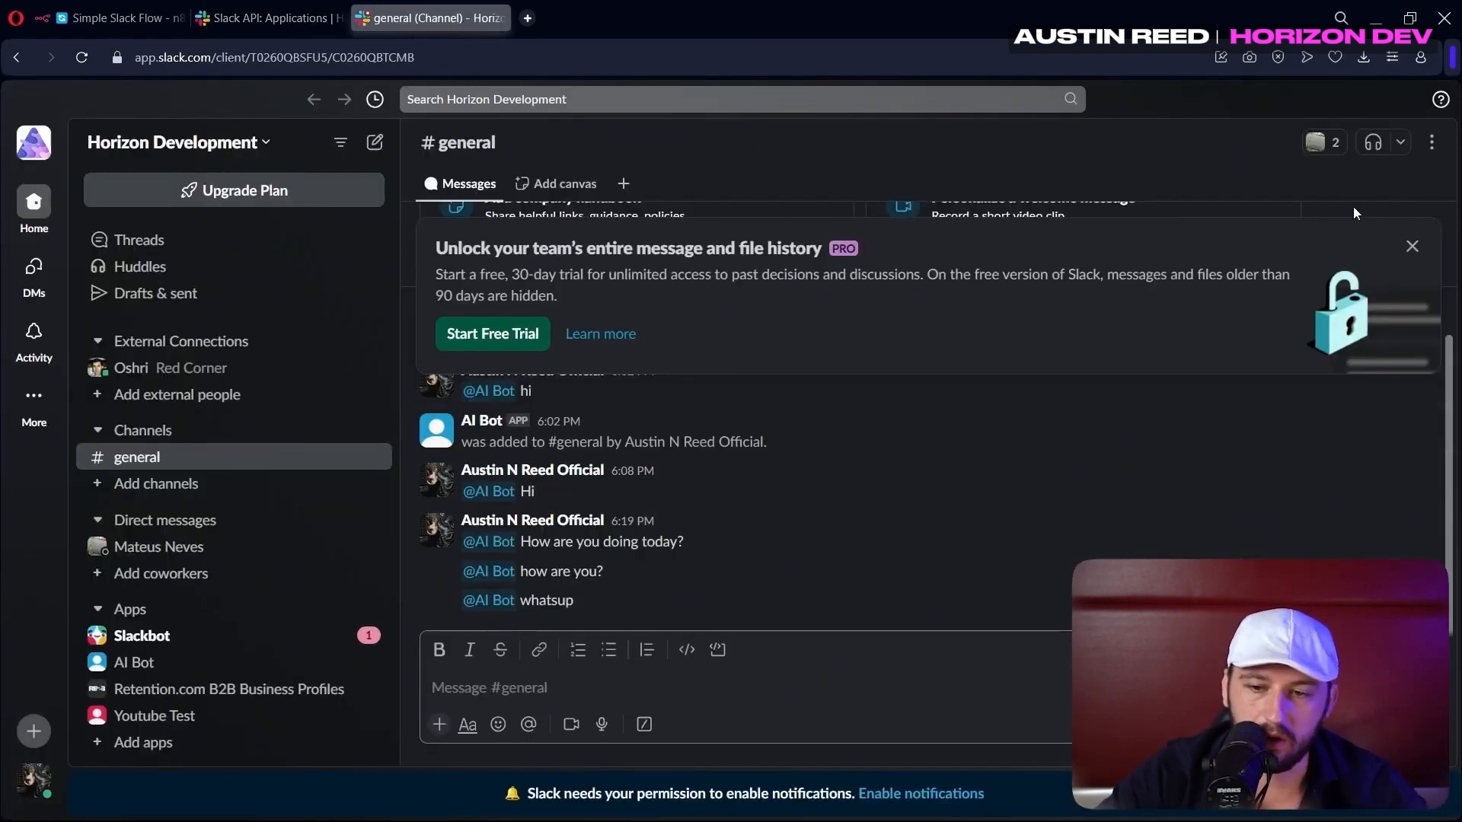
{"action": "left_click", "coordinate": [1410, 251]}
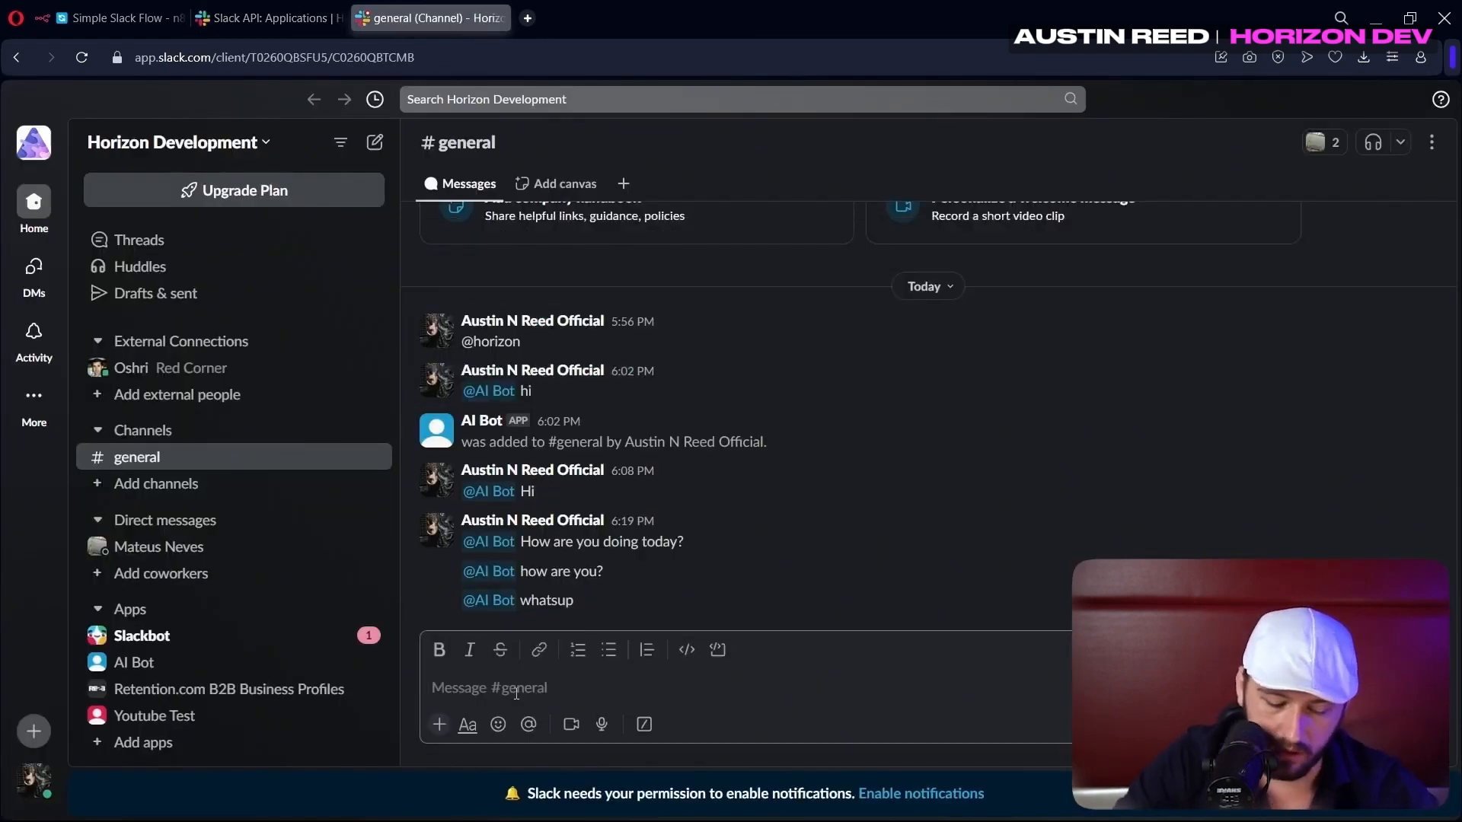
{"action": "type", "text": "@"}
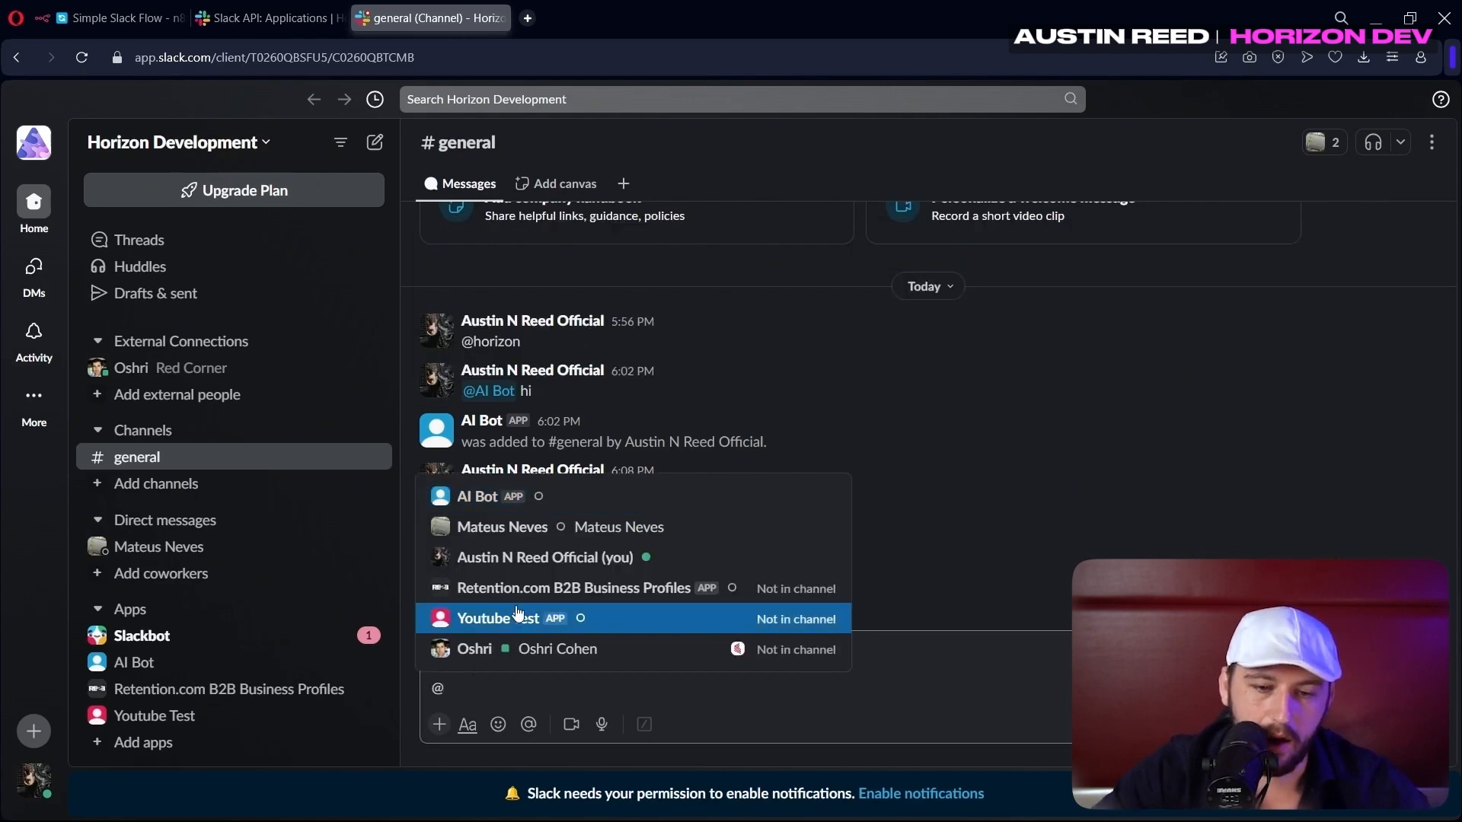
{"action": "key", "text": "BackSpace"}
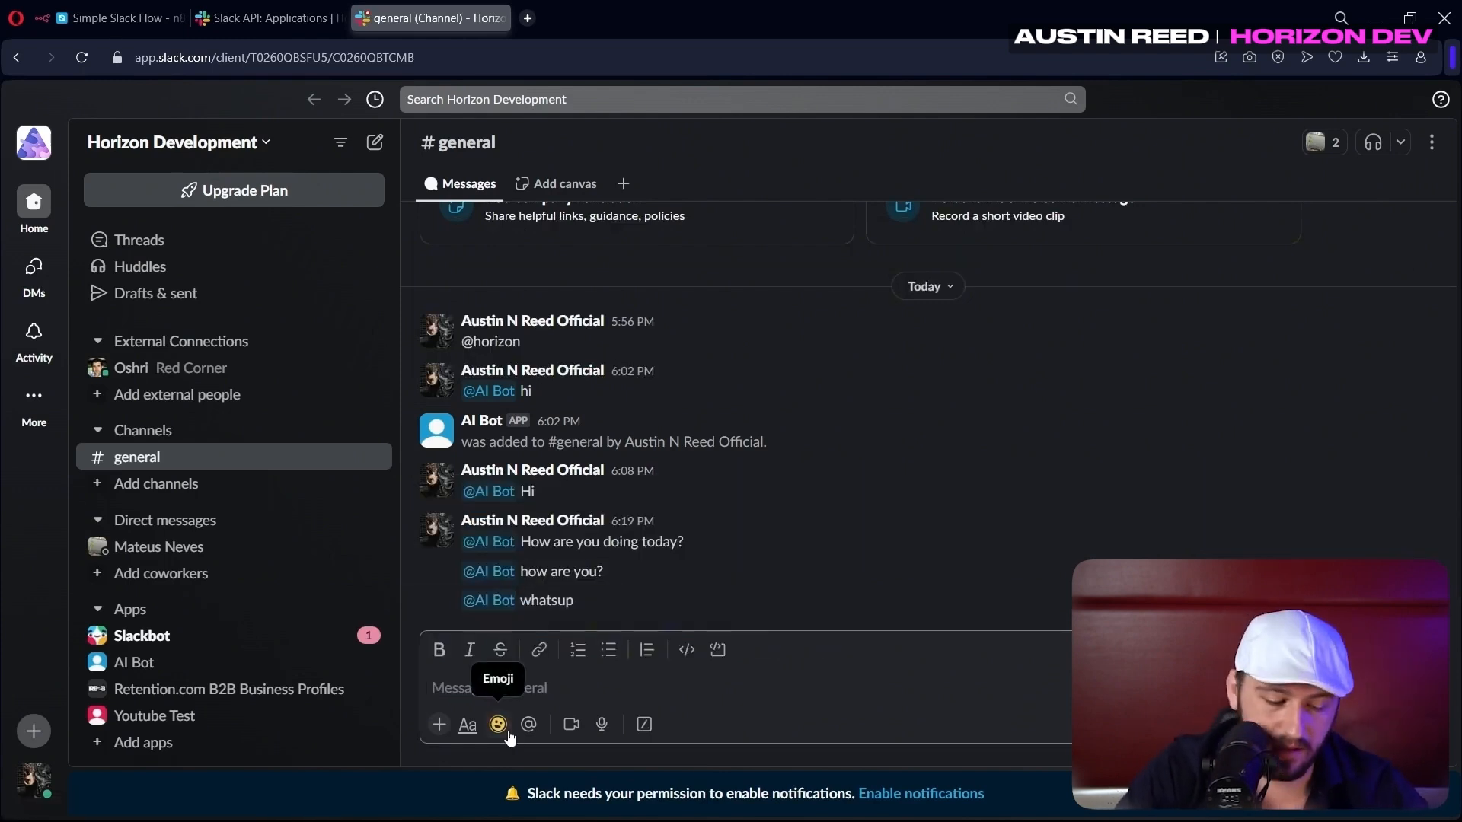
{"action": "type", "text": "@You"}
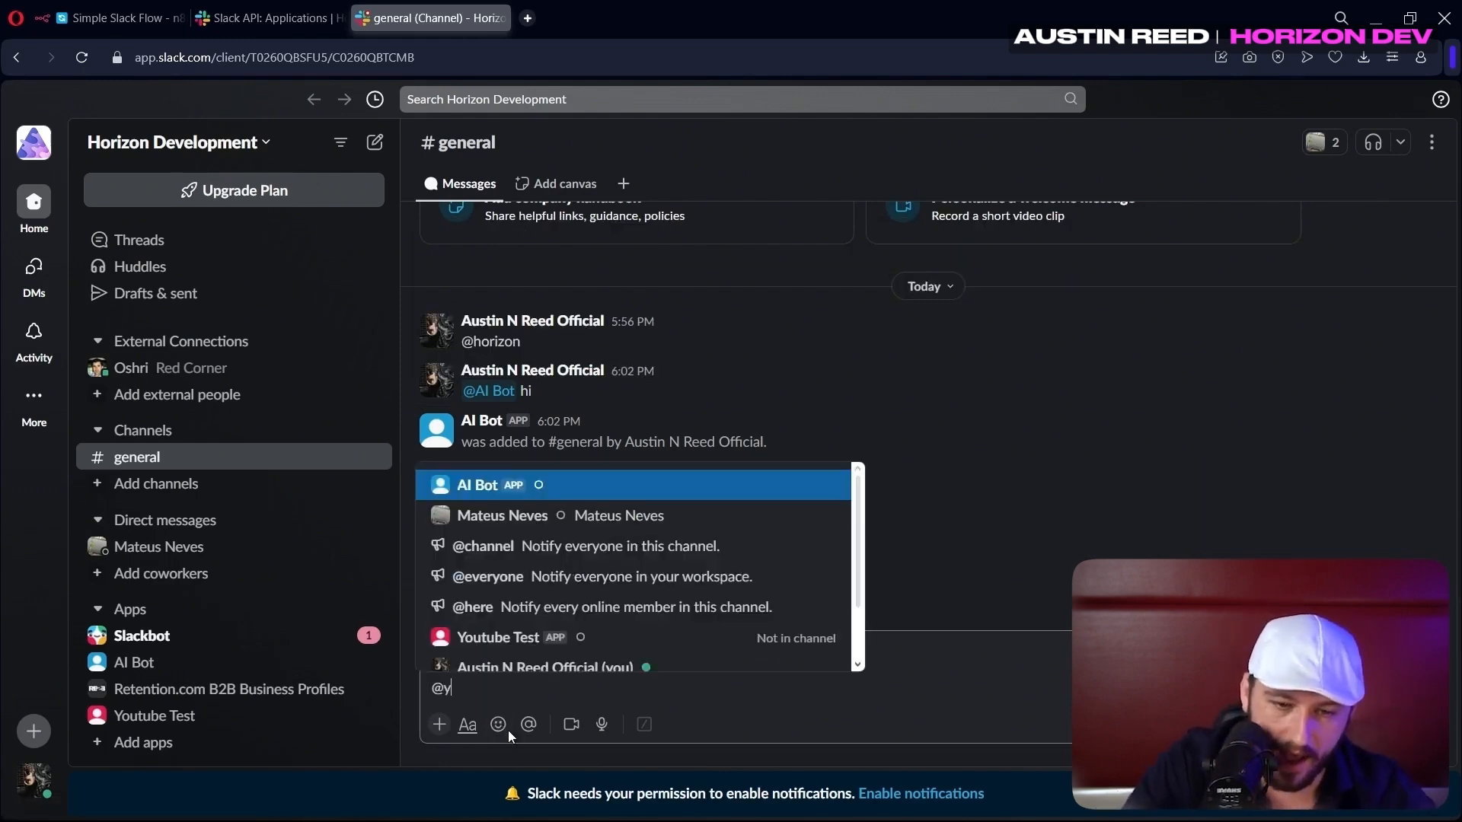
{"action": "key", "text": "Tab"}
{"action": "type", "text": "hi"}
{"action": "key", "text": "Return"}
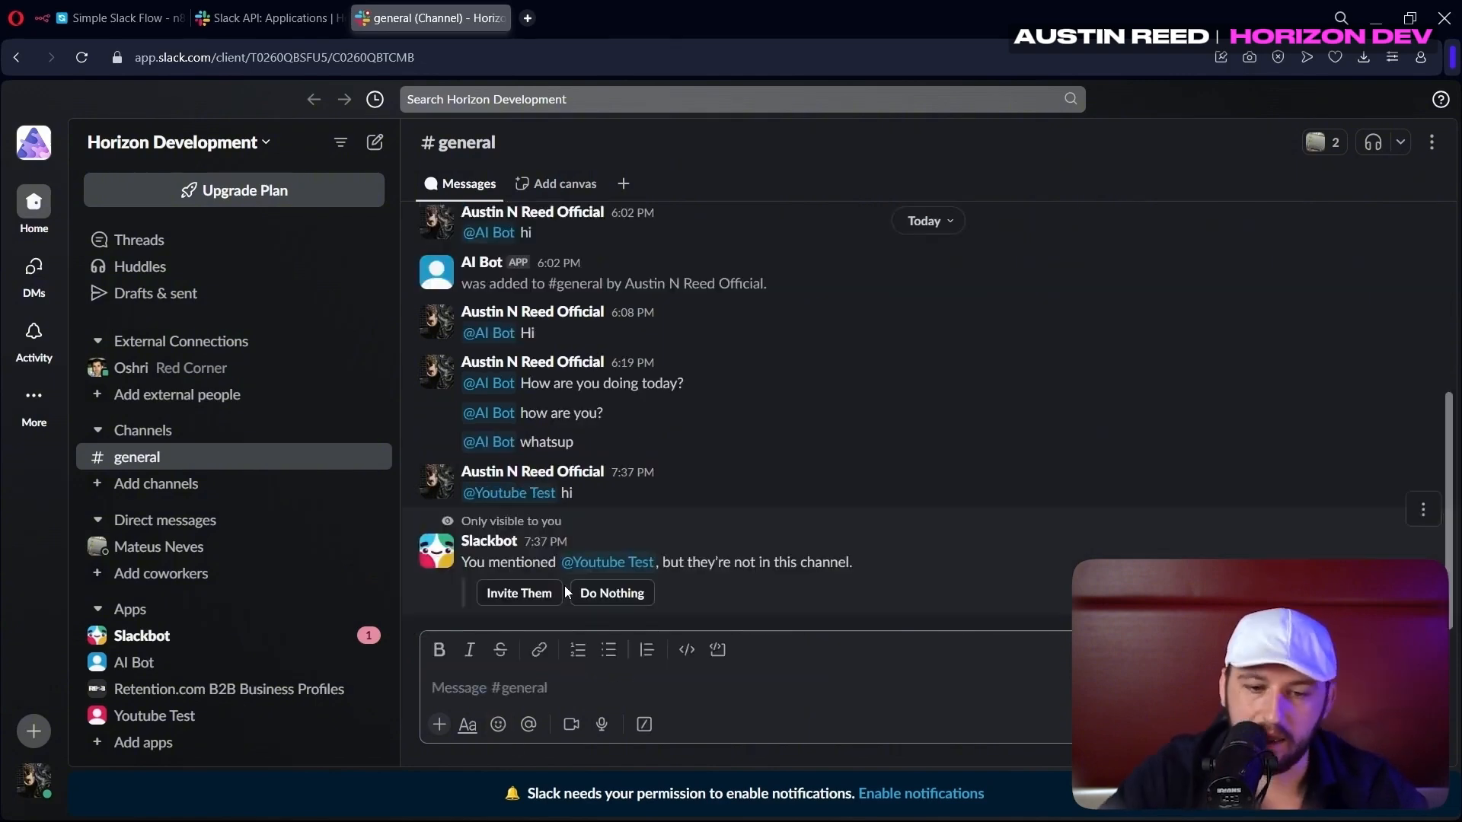
{"action": "left_click", "coordinate": [502, 598]}
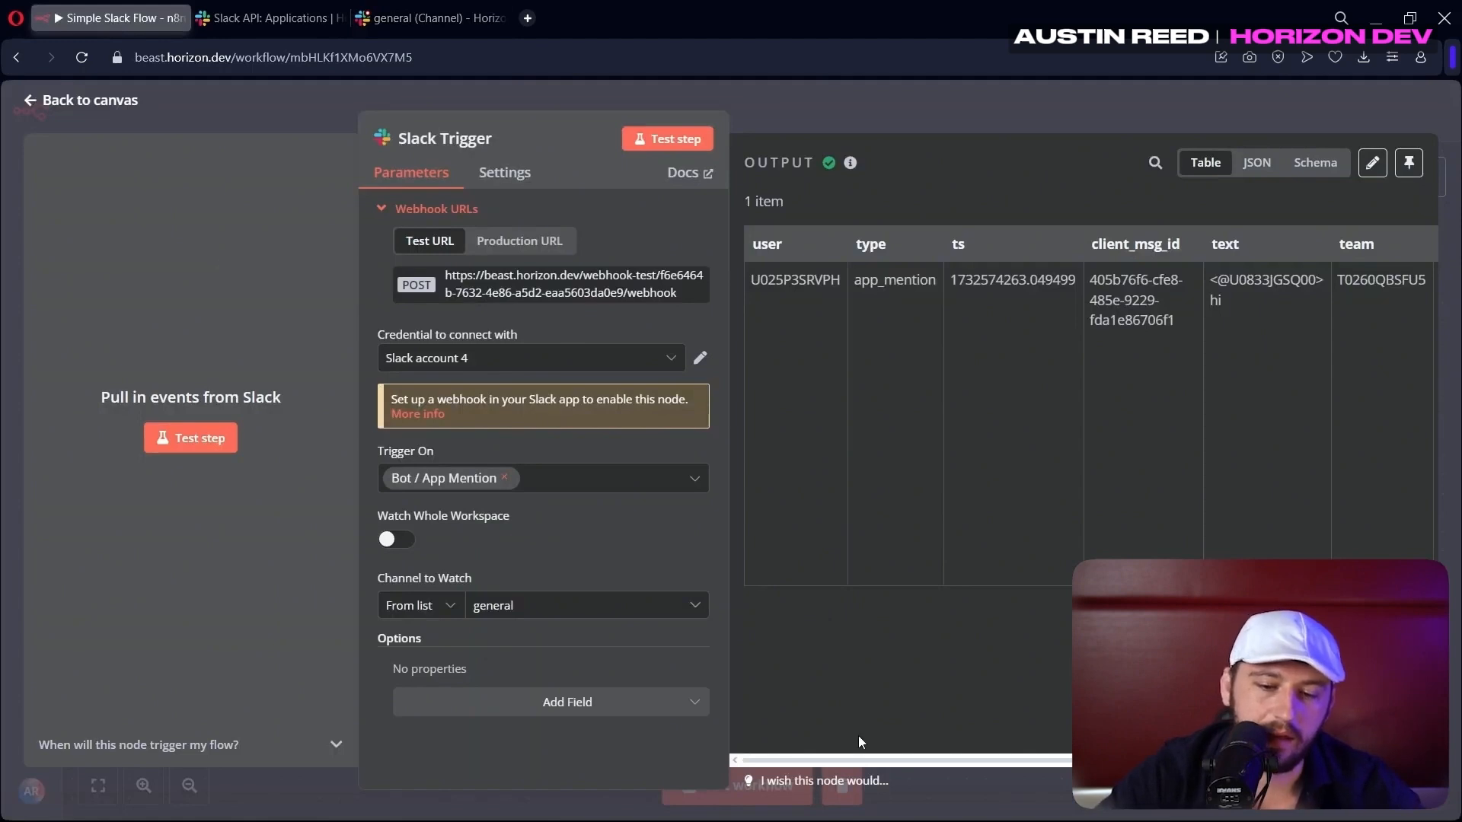
Inspect the Slack Trigger's captured mention output showing text 'hi', then close the node
{"action": "left_click_drag", "start_coordinate": [849, 761], "coordinate": [1127, 762]}
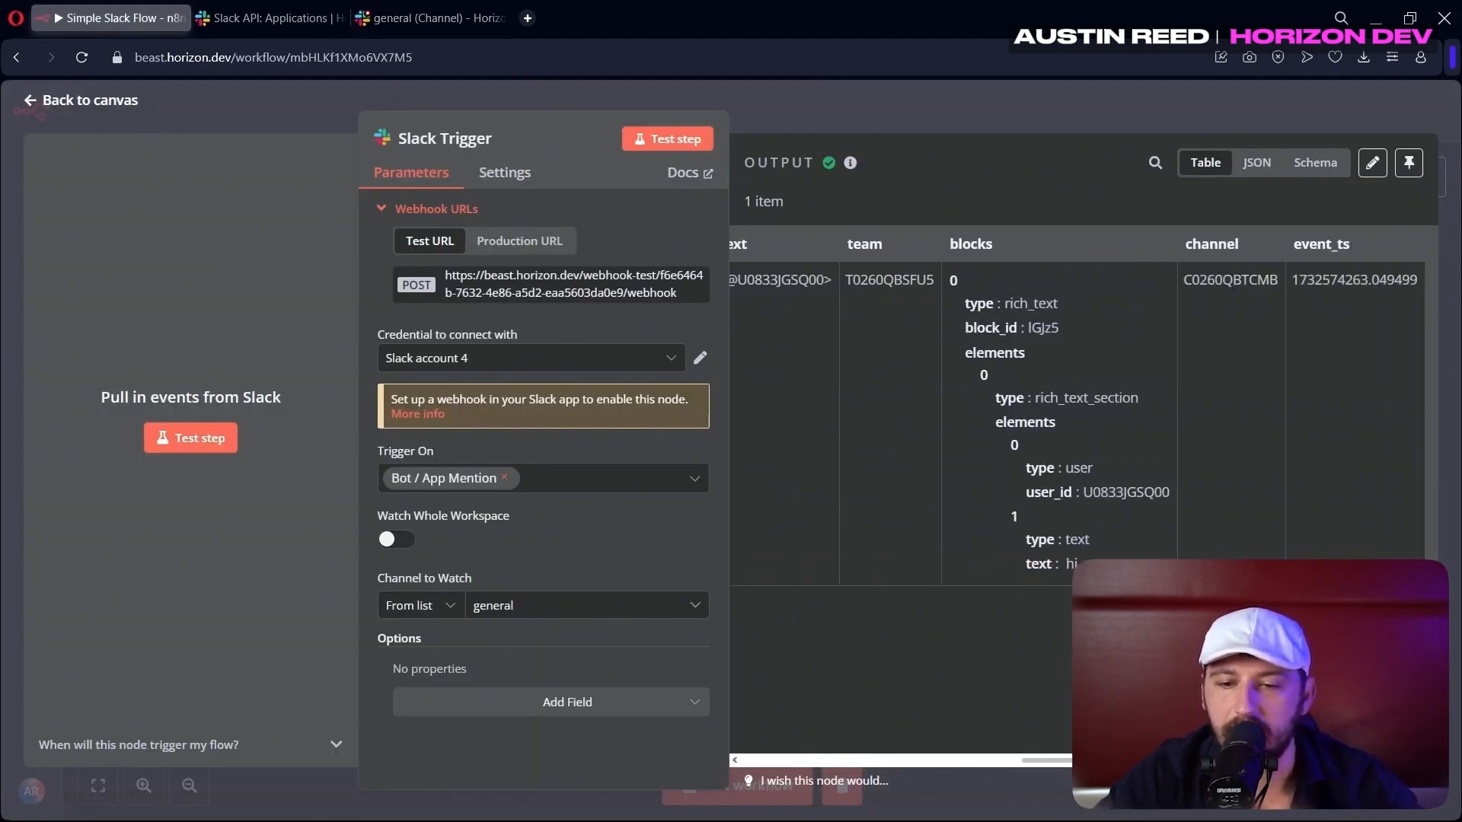
{"action": "left_click_drag", "start_coordinate": [1045, 557], "coordinate": [1006, 559]}
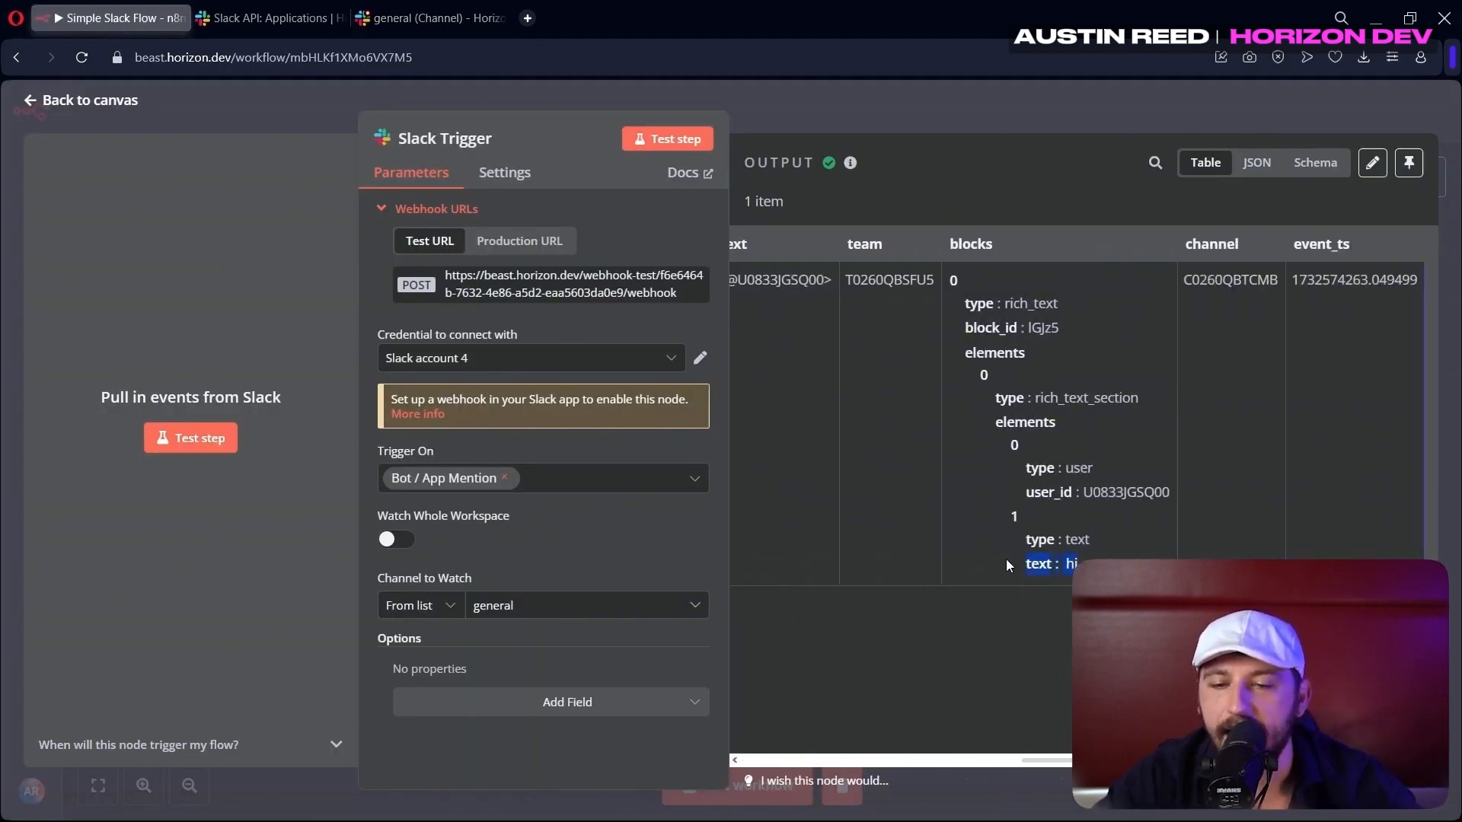
{"action": "left_click", "coordinate": [878, 91]}
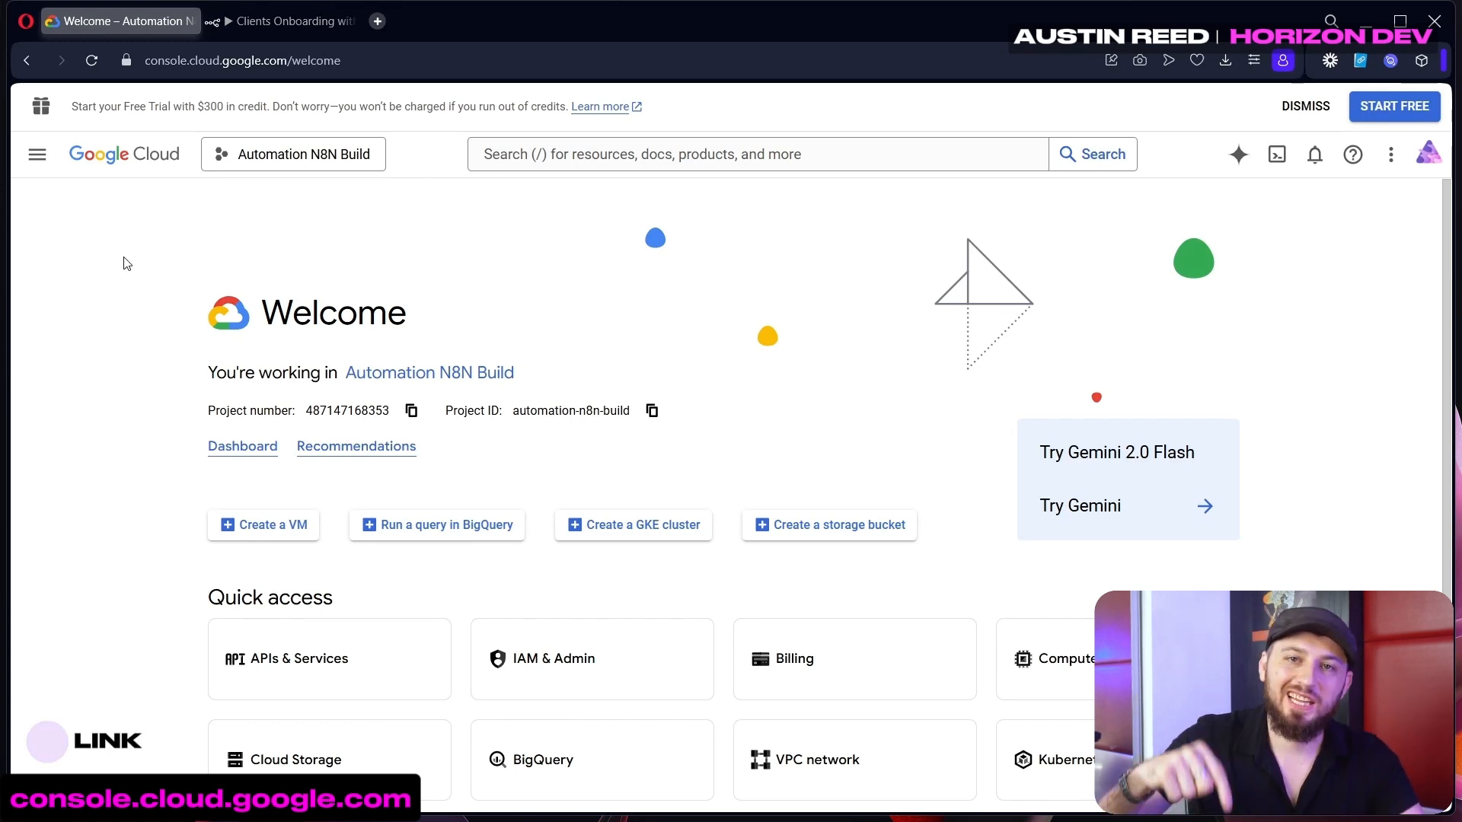
Open the Google Drive API and check the consent screen branding's horizon.dev authorized domain
{"action": "left_click", "coordinate": [653, 149]}
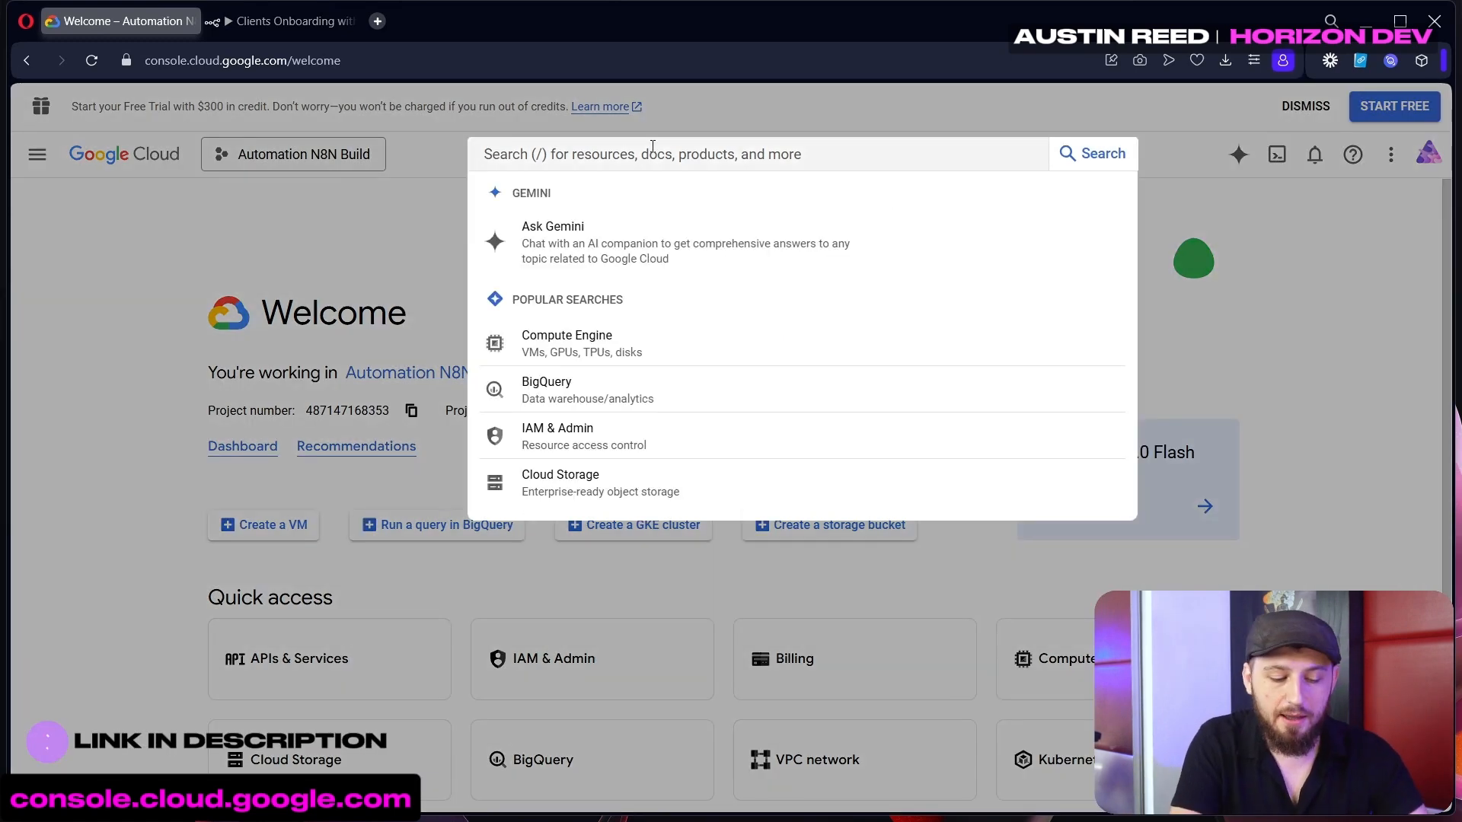
{"action": "type", "text": "google drive"}
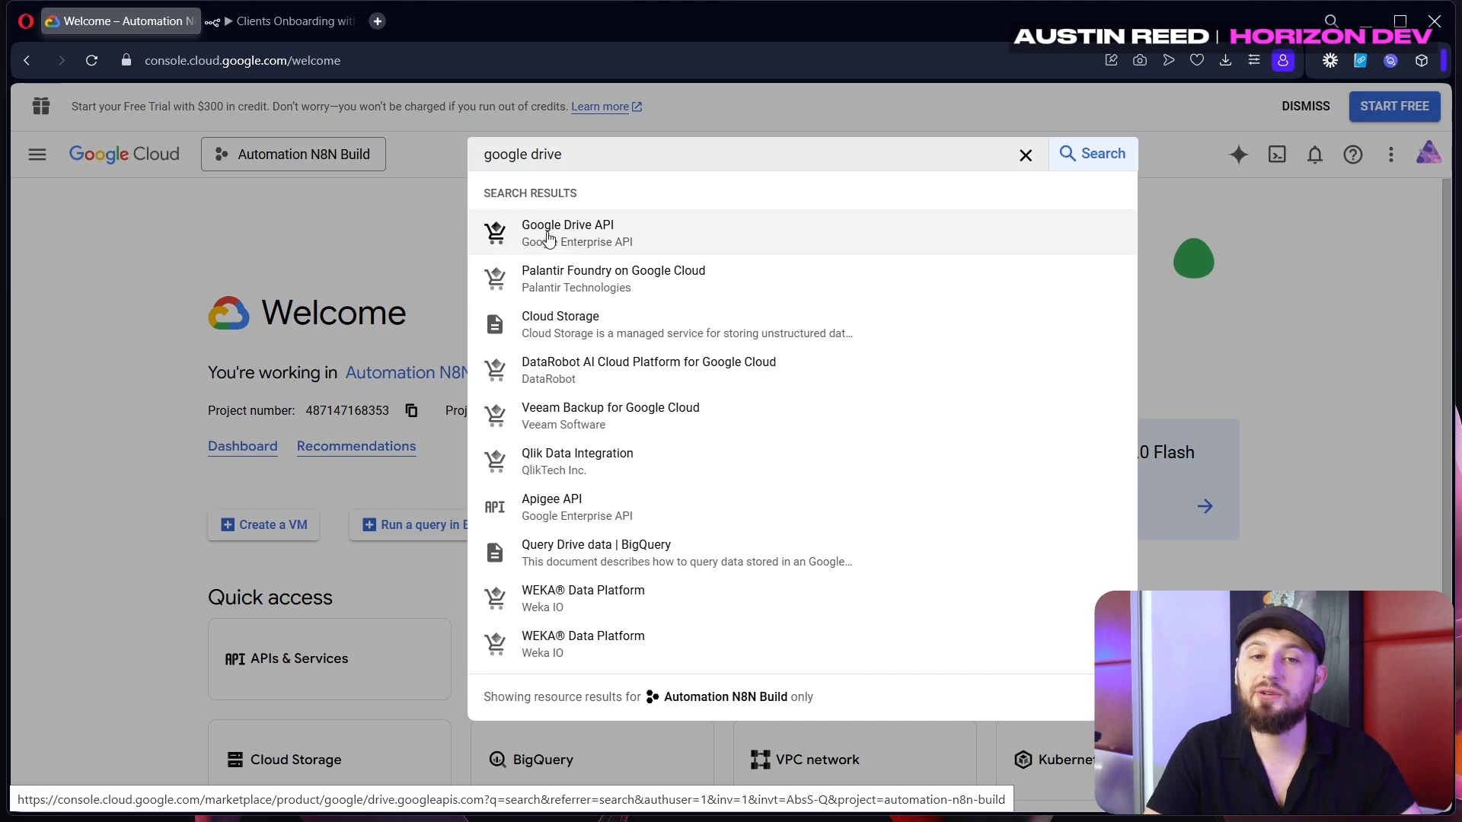
{"action": "left_click", "coordinate": [549, 237]}
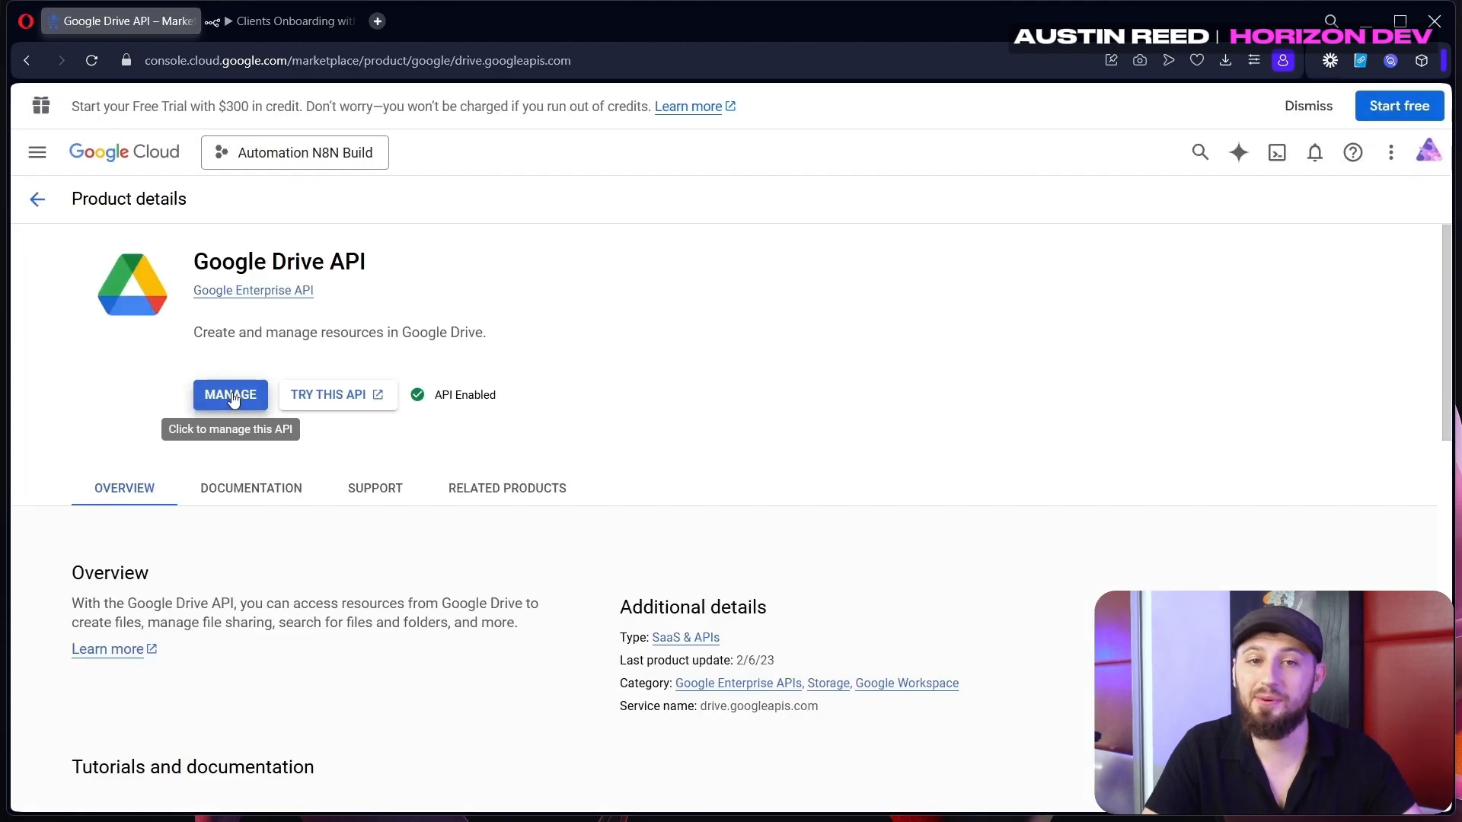
{"action": "left_click", "coordinate": [232, 395]}
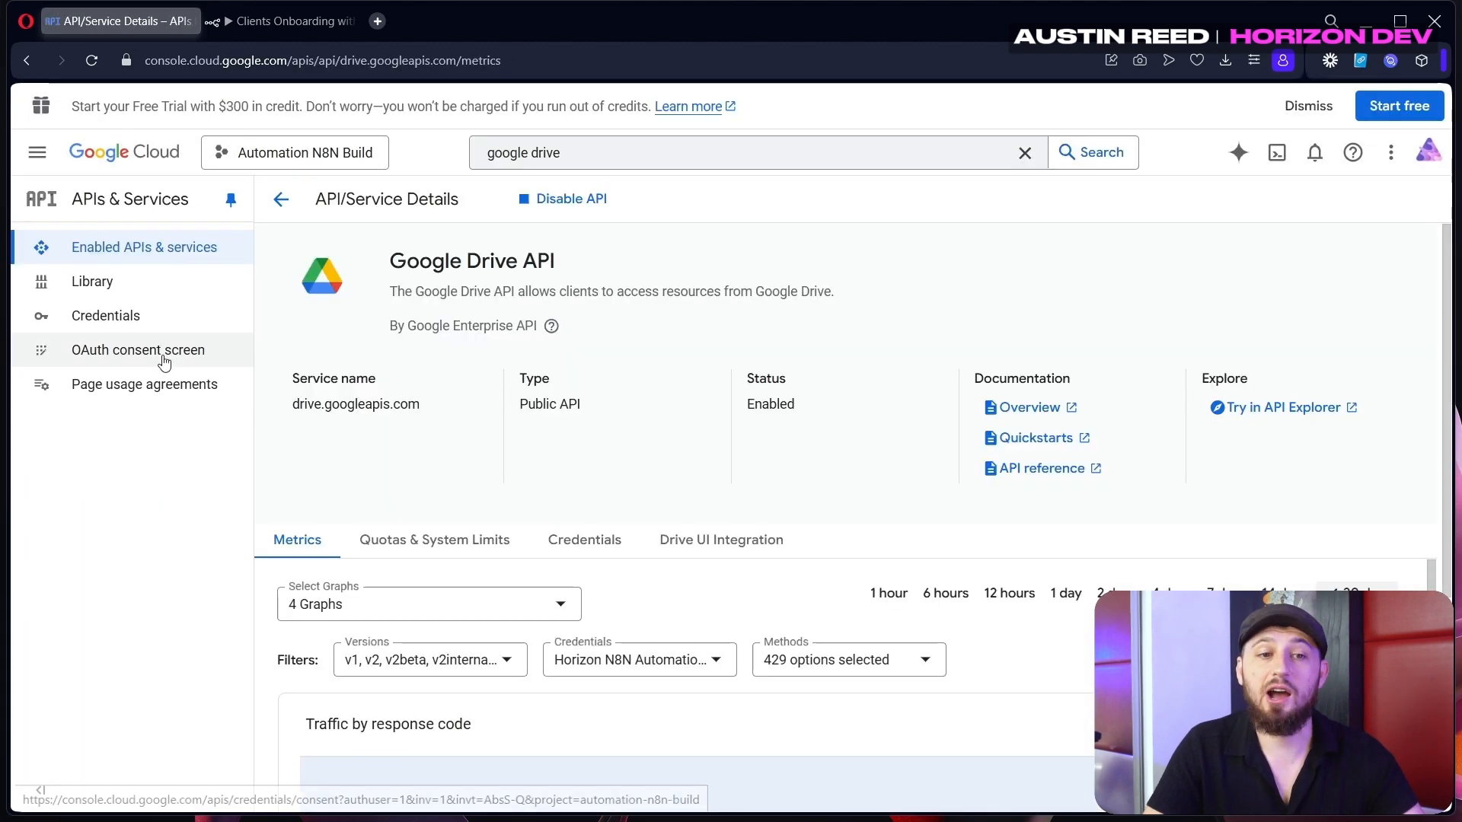
{"action": "left_click", "coordinate": [93, 361]}
{"action": "left_click", "coordinate": [120, 261]}
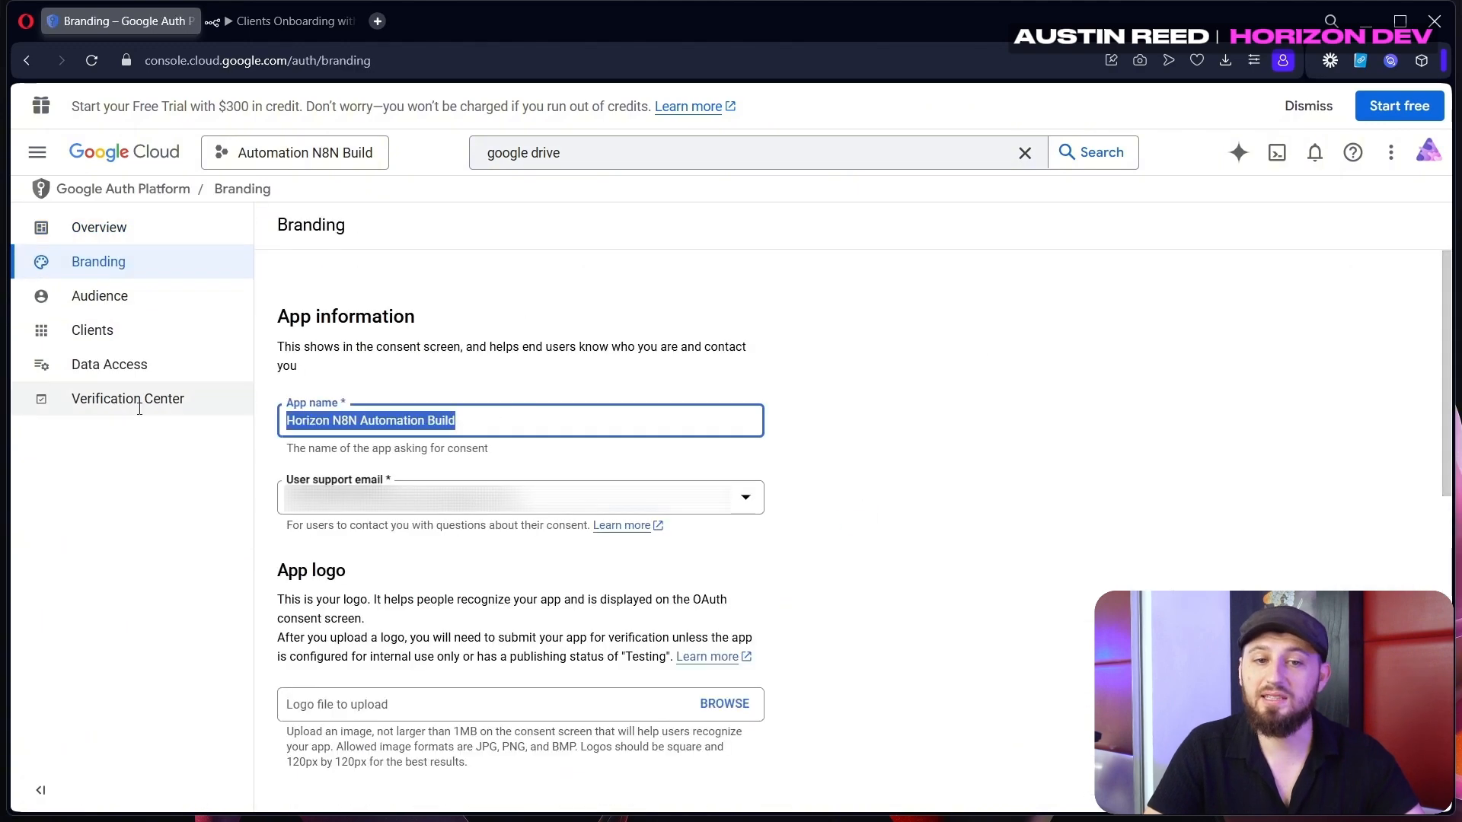
{"action": "scroll", "coordinate": [558, 496], "scroll_direction": "down", "scroll_amount": 10}
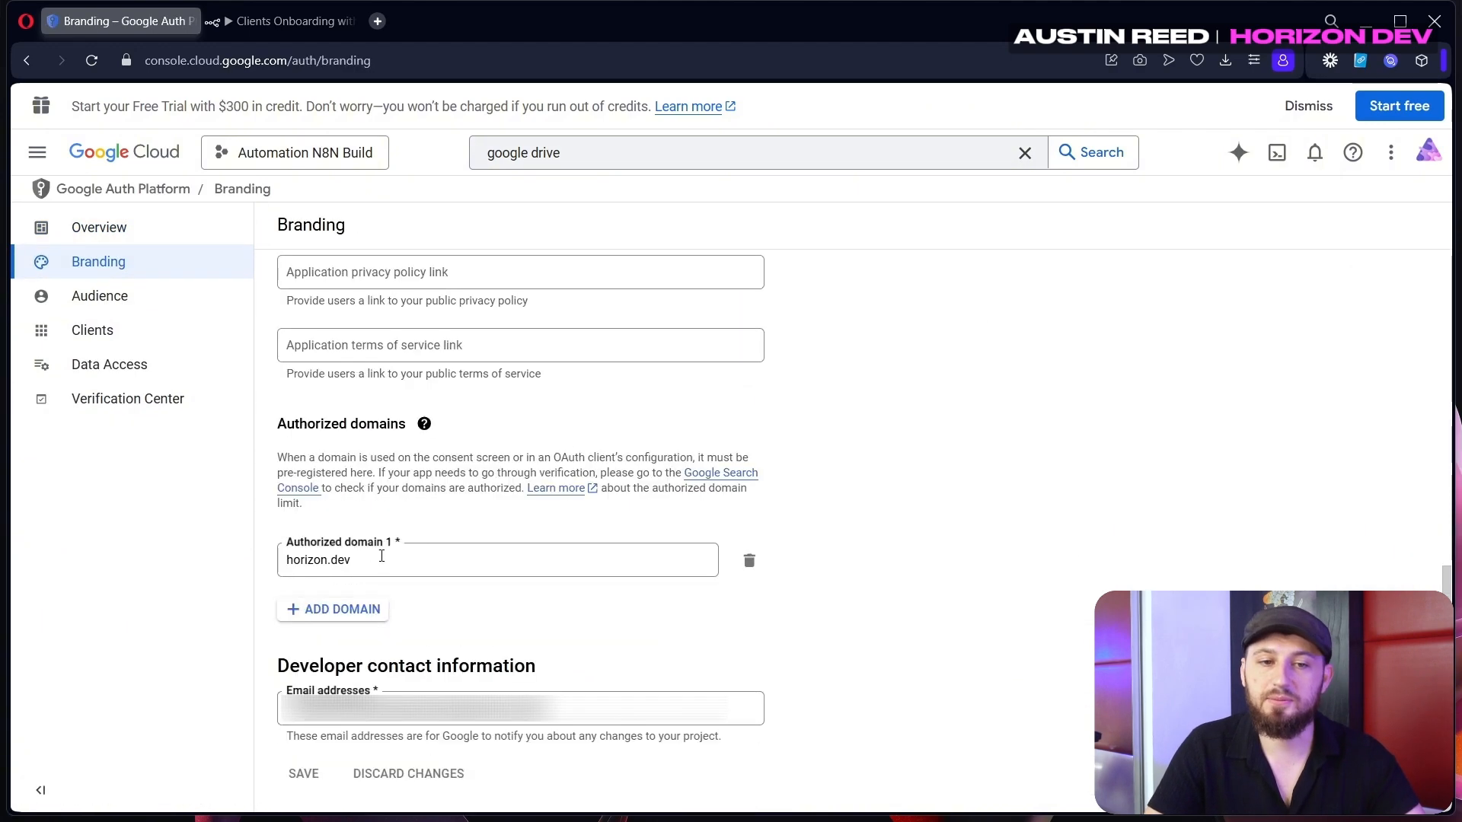
{"action": "left_click_drag", "start_coordinate": [382, 556], "coordinate": [275, 561]}
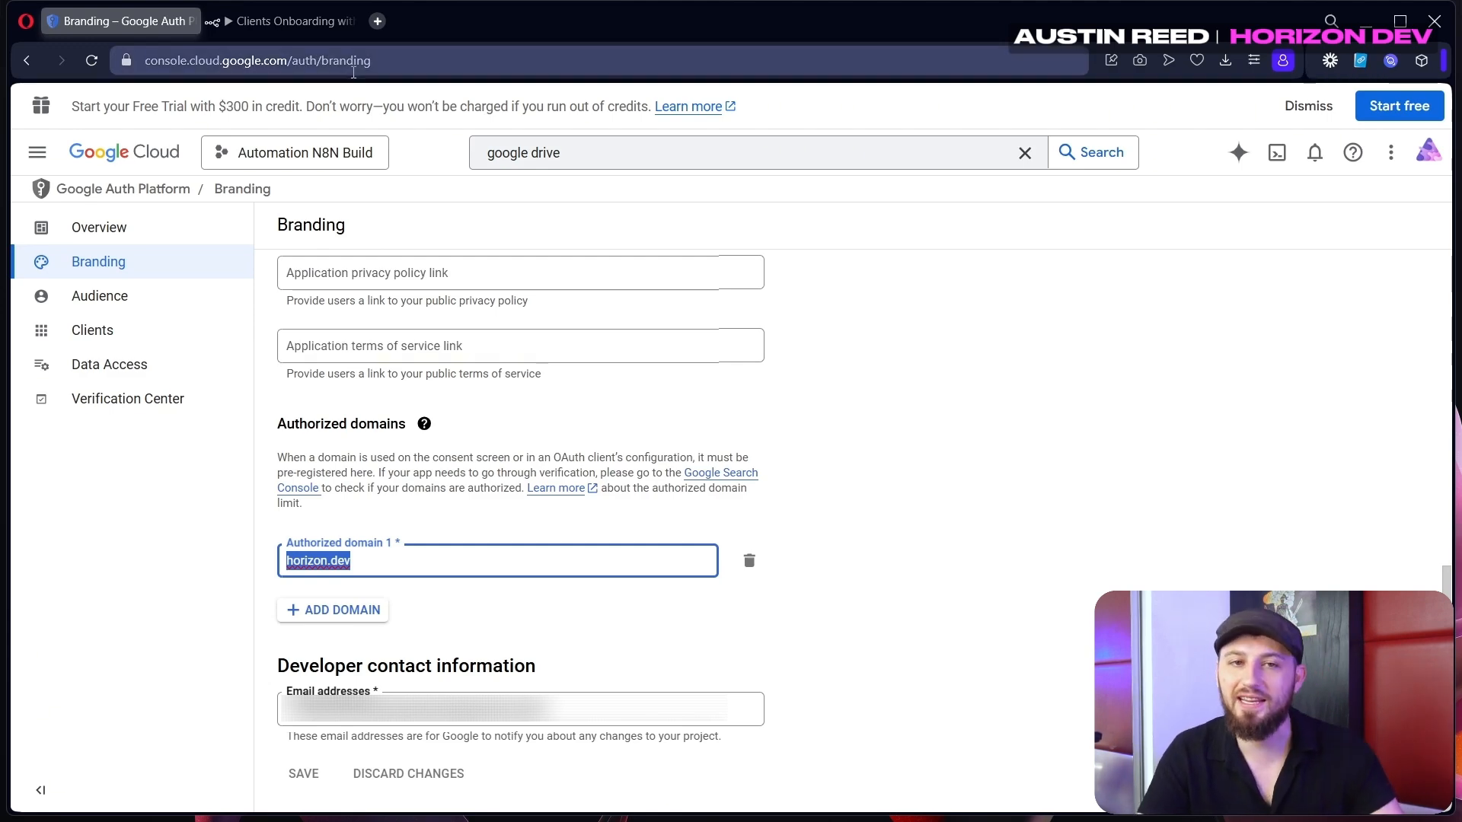
{"action": "left_click", "coordinate": [297, 21]}
{"action": "left_click", "coordinate": [126, 21]}
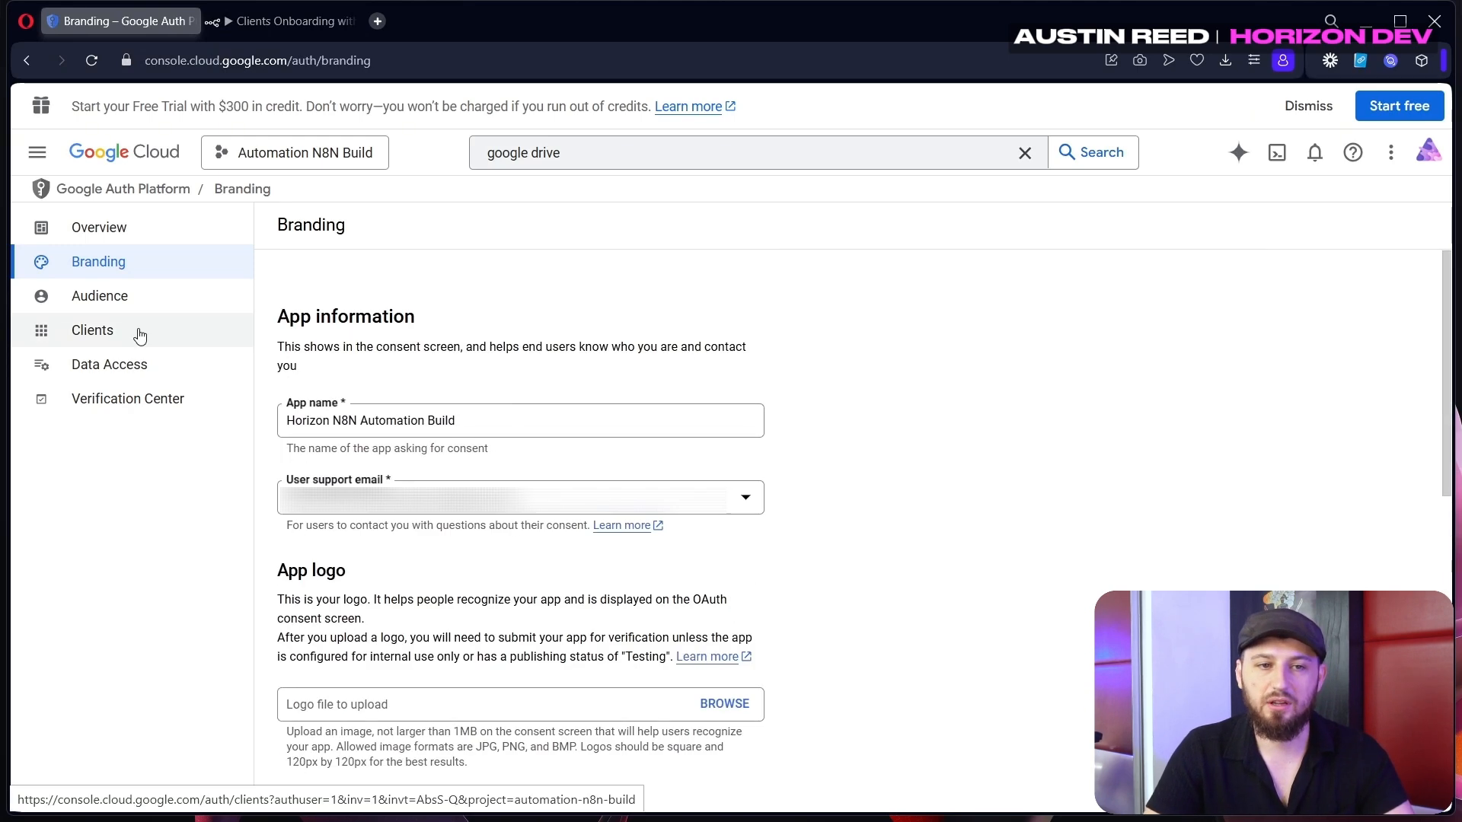
Start a new OAuth client with application type Web application
{"action": "left_click", "coordinate": [139, 334]}
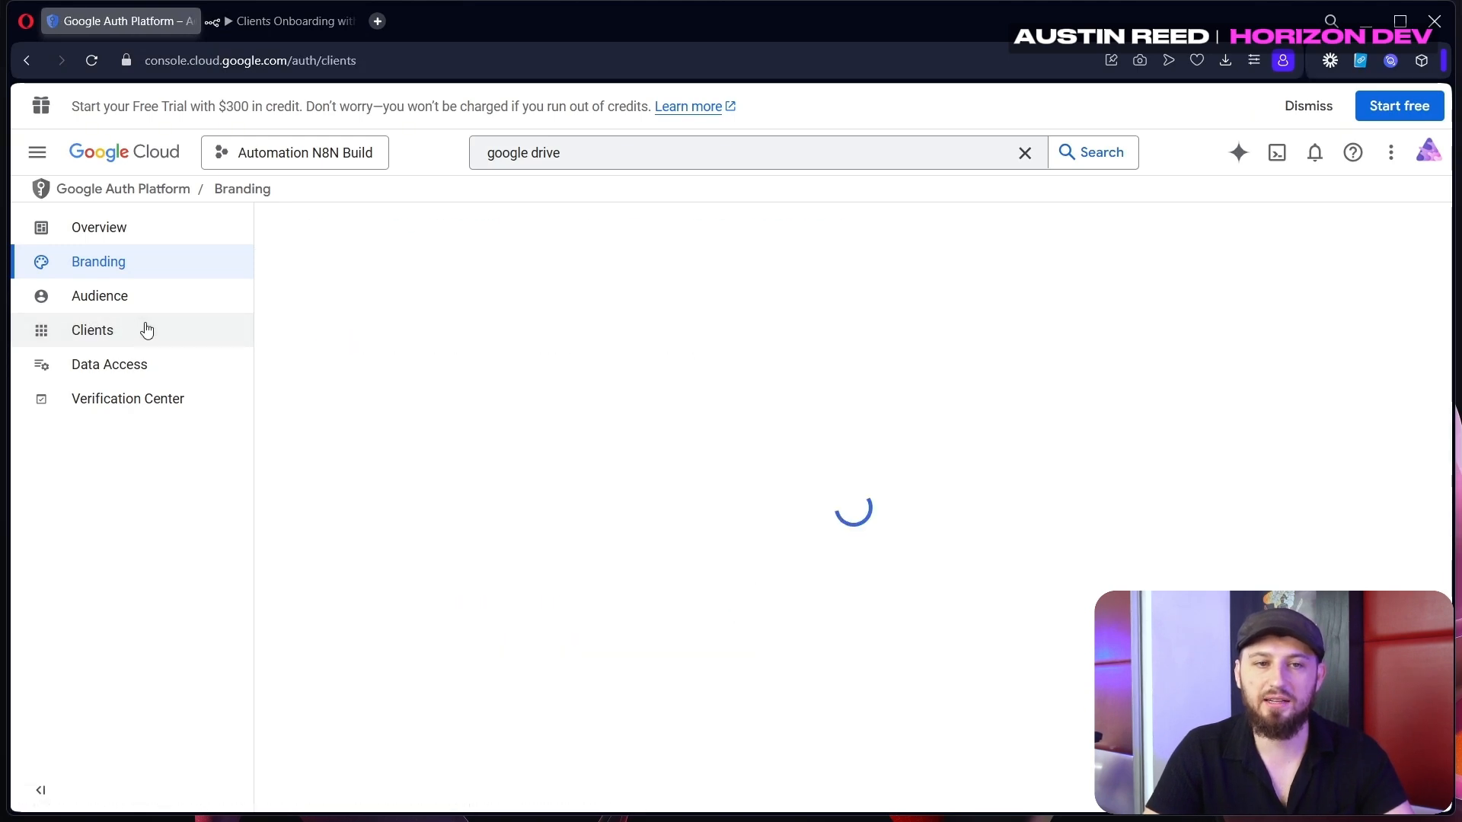
{"action": "left_click", "coordinate": [485, 242]}
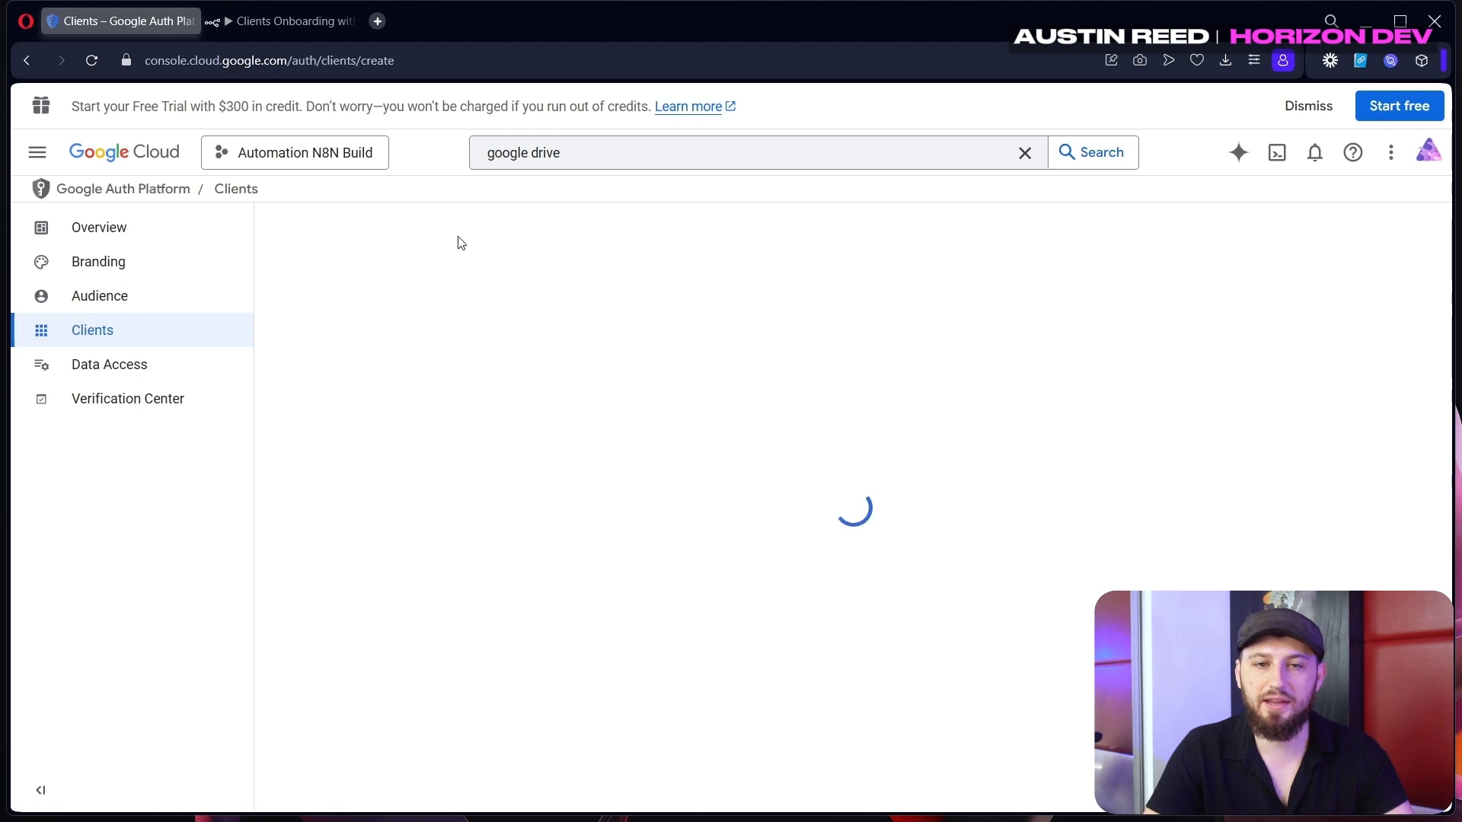
{"action": "left_click", "coordinate": [405, 371]}
{"action": "left_click", "coordinate": [319, 385]}
{"action": "scroll", "coordinate": [471, 442], "scroll_direction": "down", "scroll_amount": 3}
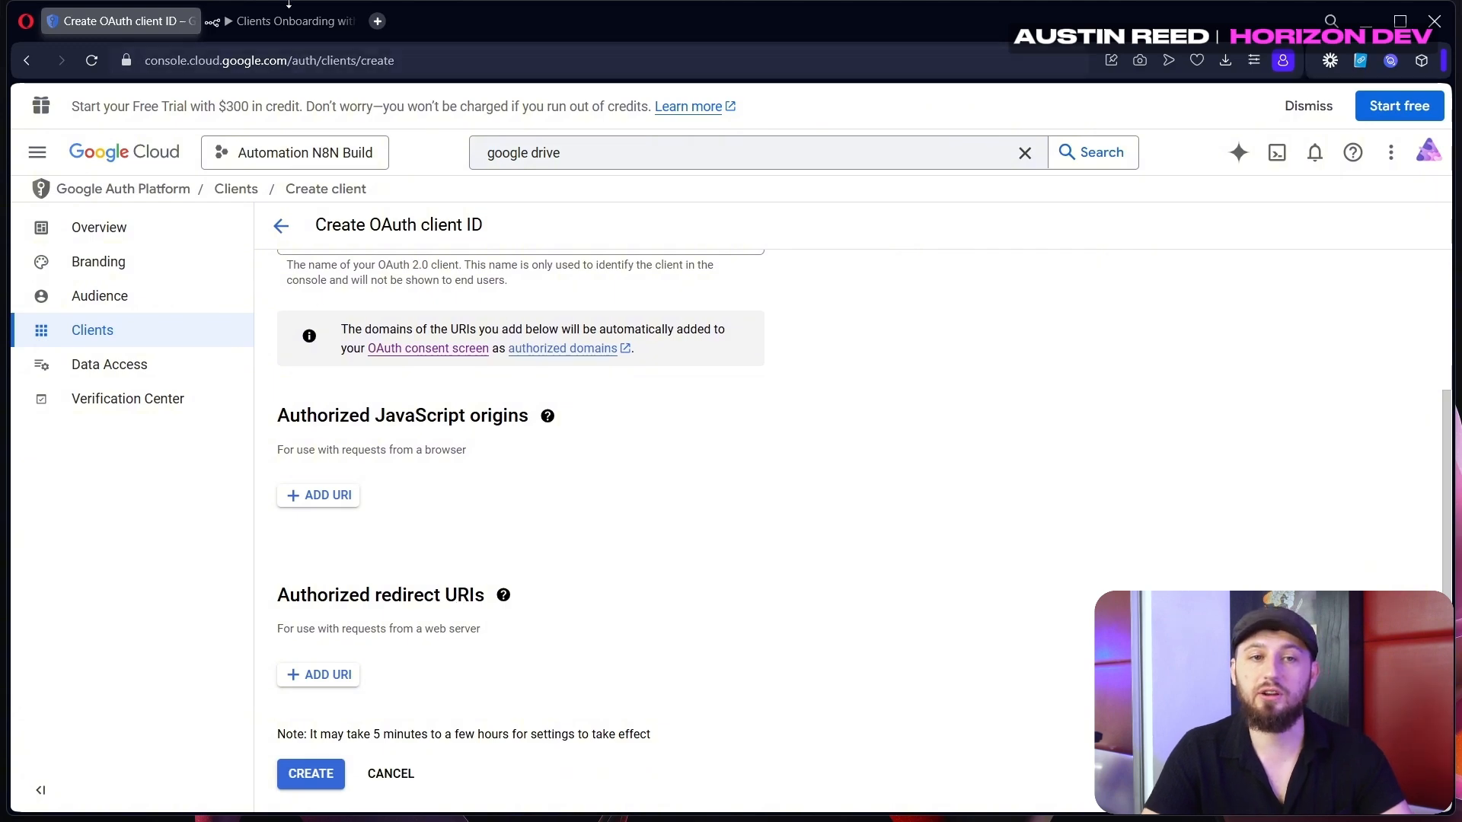
Add n8n's Google Drive OAuth redirect URL as an authorized redirect URI and create the client
{"action": "left_click", "coordinate": [288, 8]}
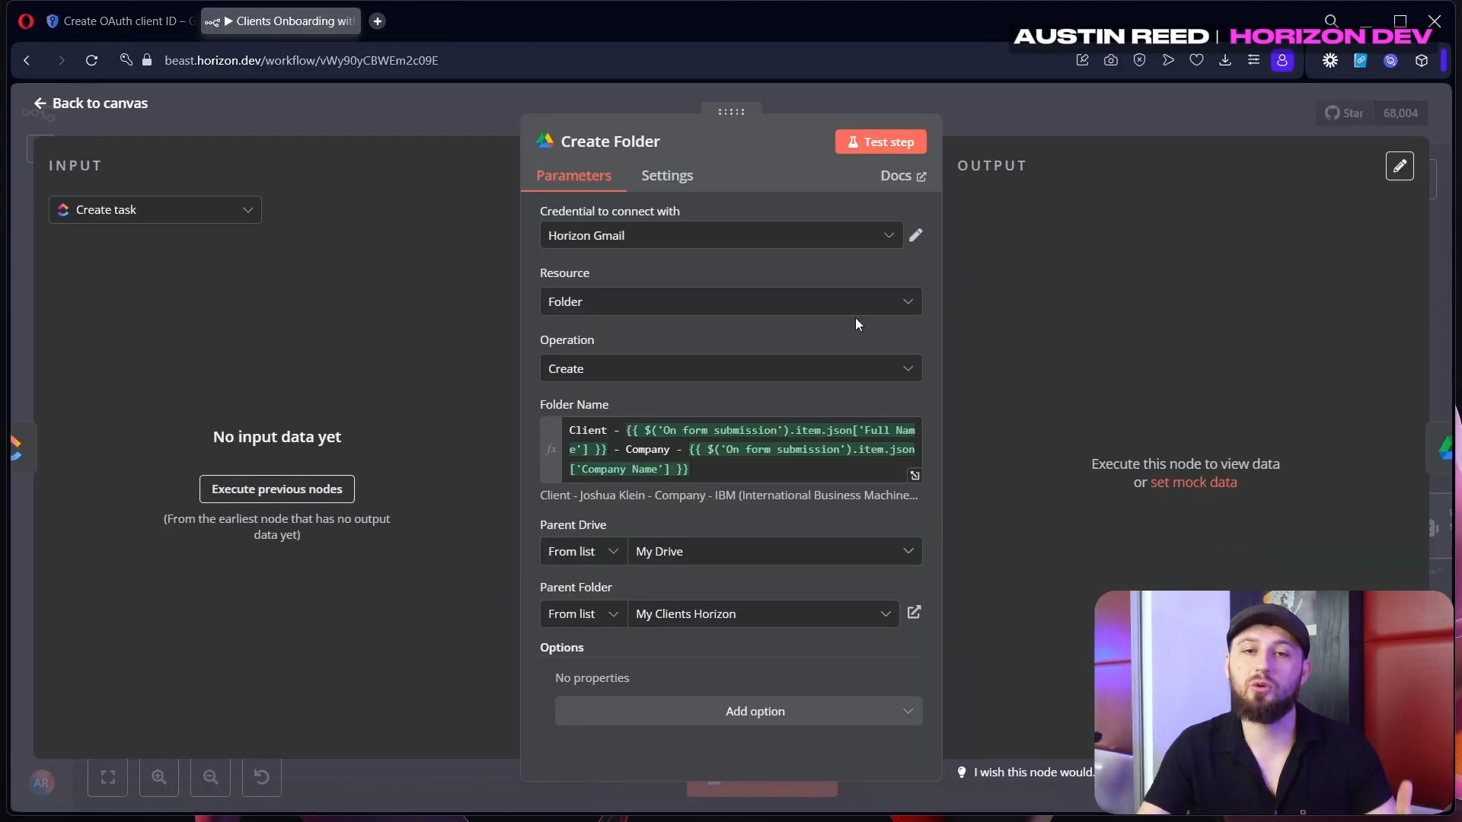
{"action": "left_click", "coordinate": [915, 235]}
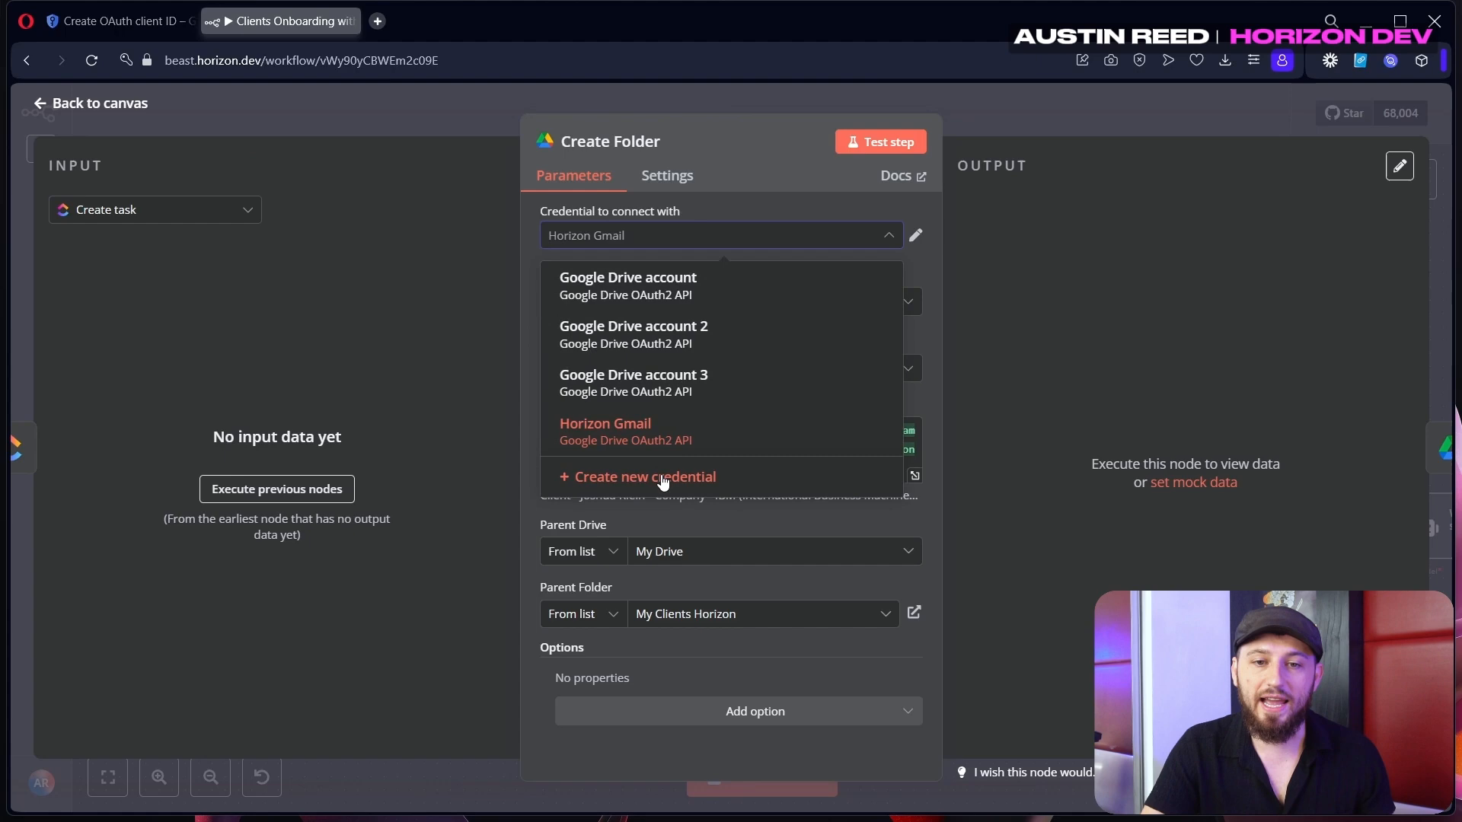
{"action": "left_click", "coordinate": [662, 477]}
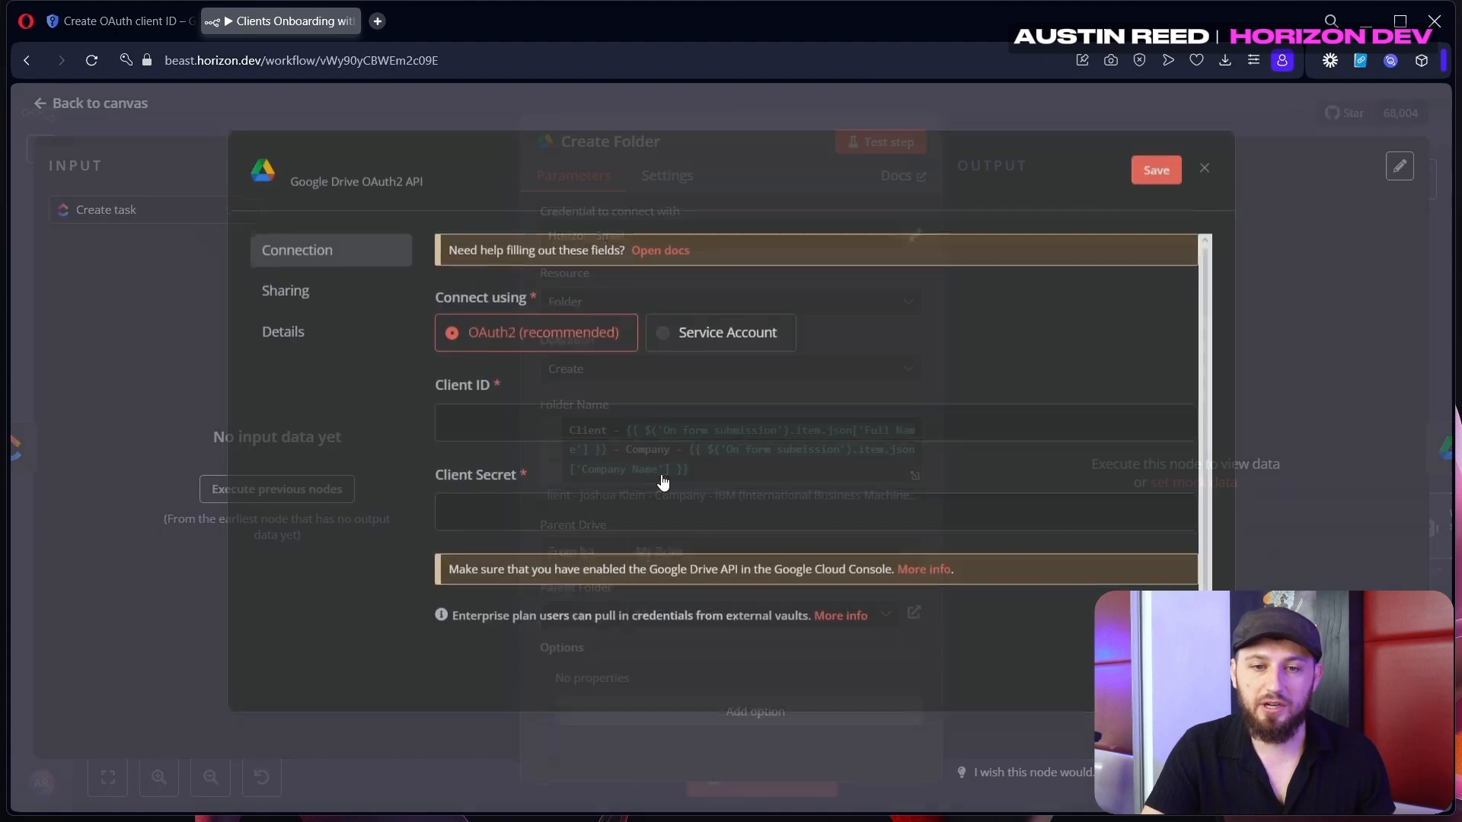
{"action": "left_click", "coordinate": [768, 441]}
{"action": "left_click", "coordinate": [122, 21]}
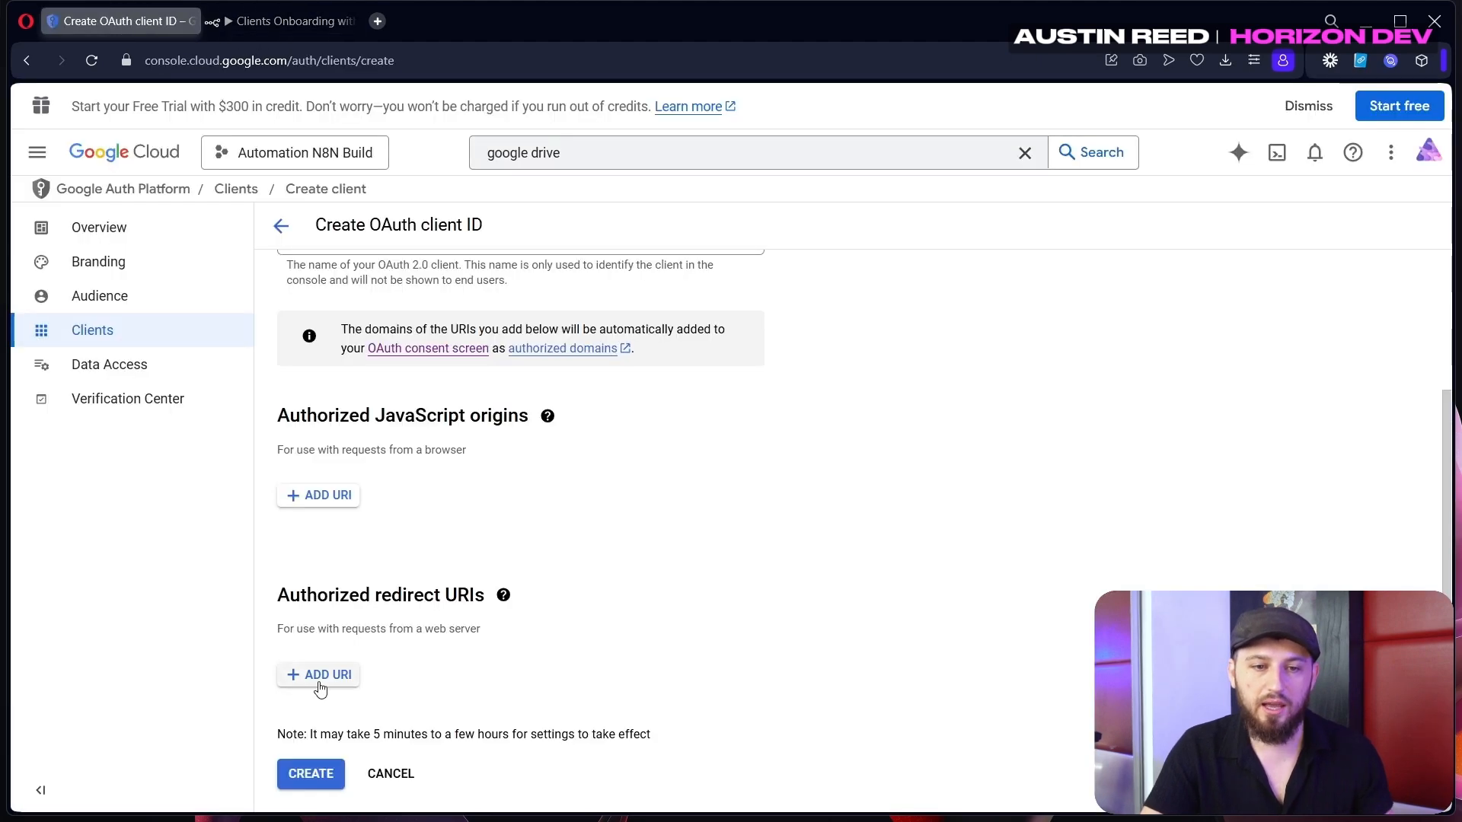
{"action": "left_click", "coordinate": [320, 686]}
{"action": "type", "text": "https://beast.horizon.dev/rest/oauth2-credential/callback"}
{"action": "scroll", "coordinate": [398, 689], "scroll_direction": "down", "scroll_amount": 1}
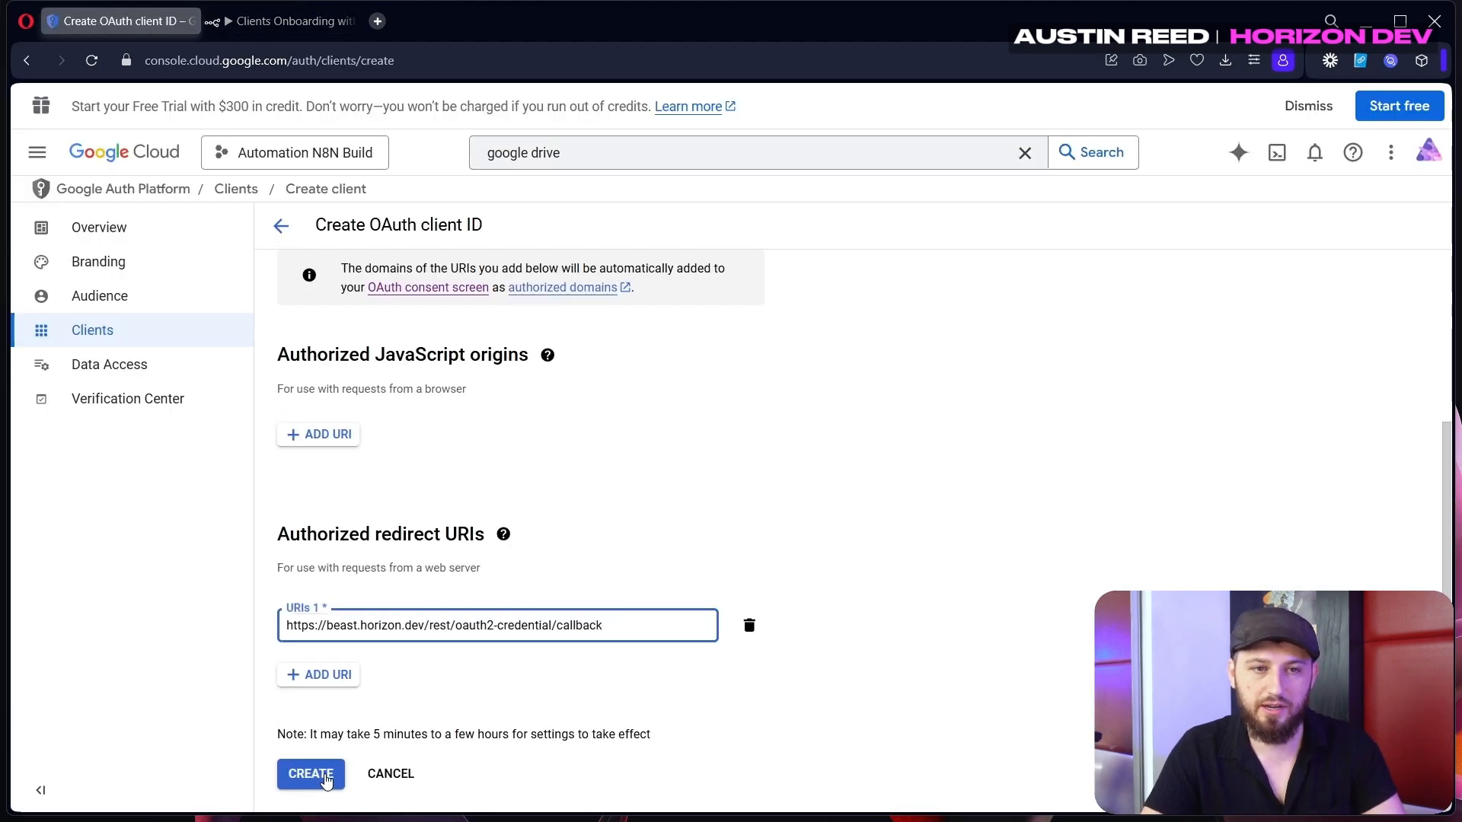
{"action": "left_click", "coordinate": [310, 774]}
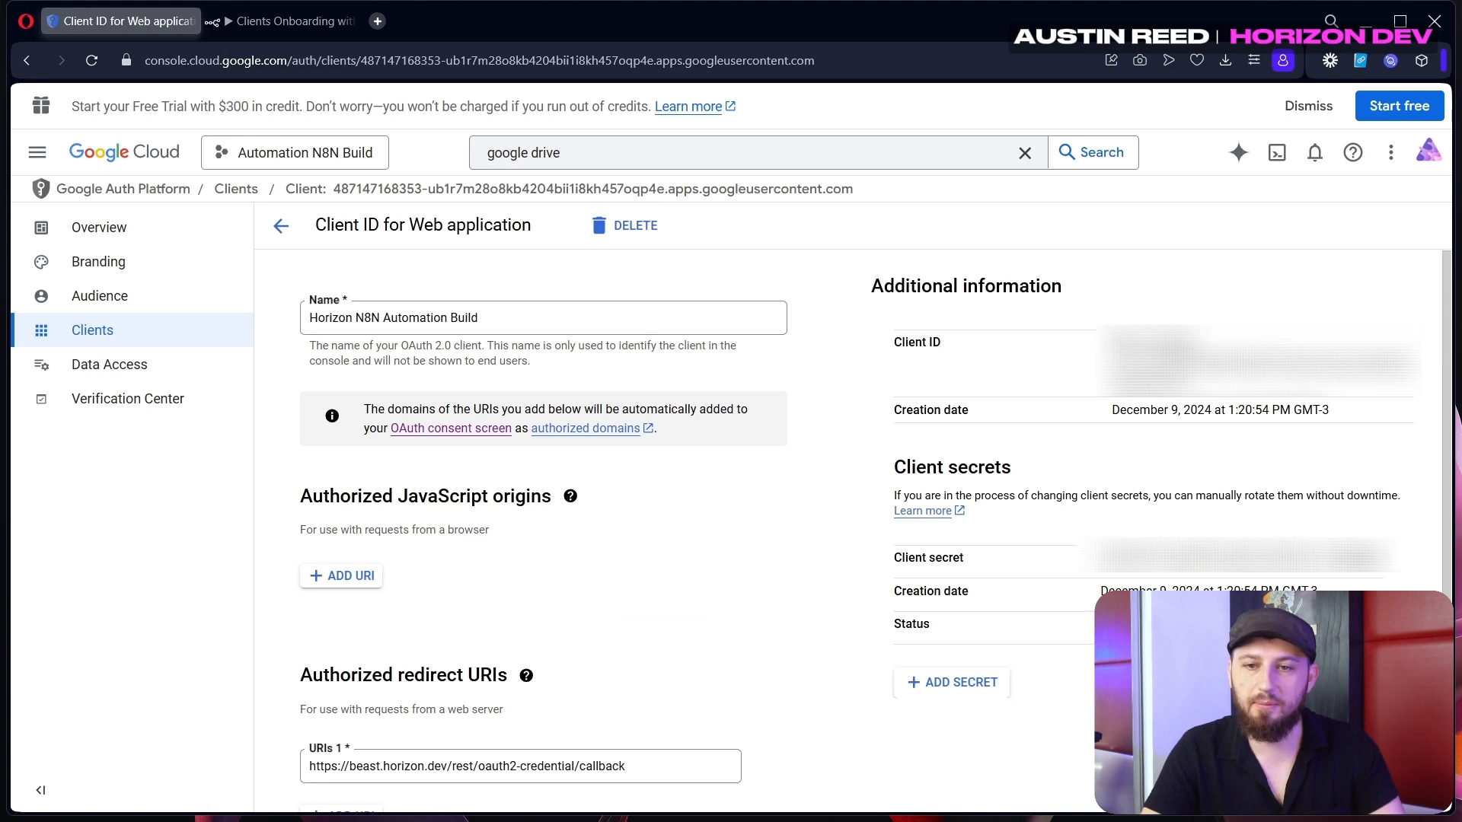
Fill the new client's ID and secret into n8n's Google Drive credential and start Google sign-in
{"action": "left_click_drag", "start_coordinate": [1104, 347], "coordinate": [1175, 463]}
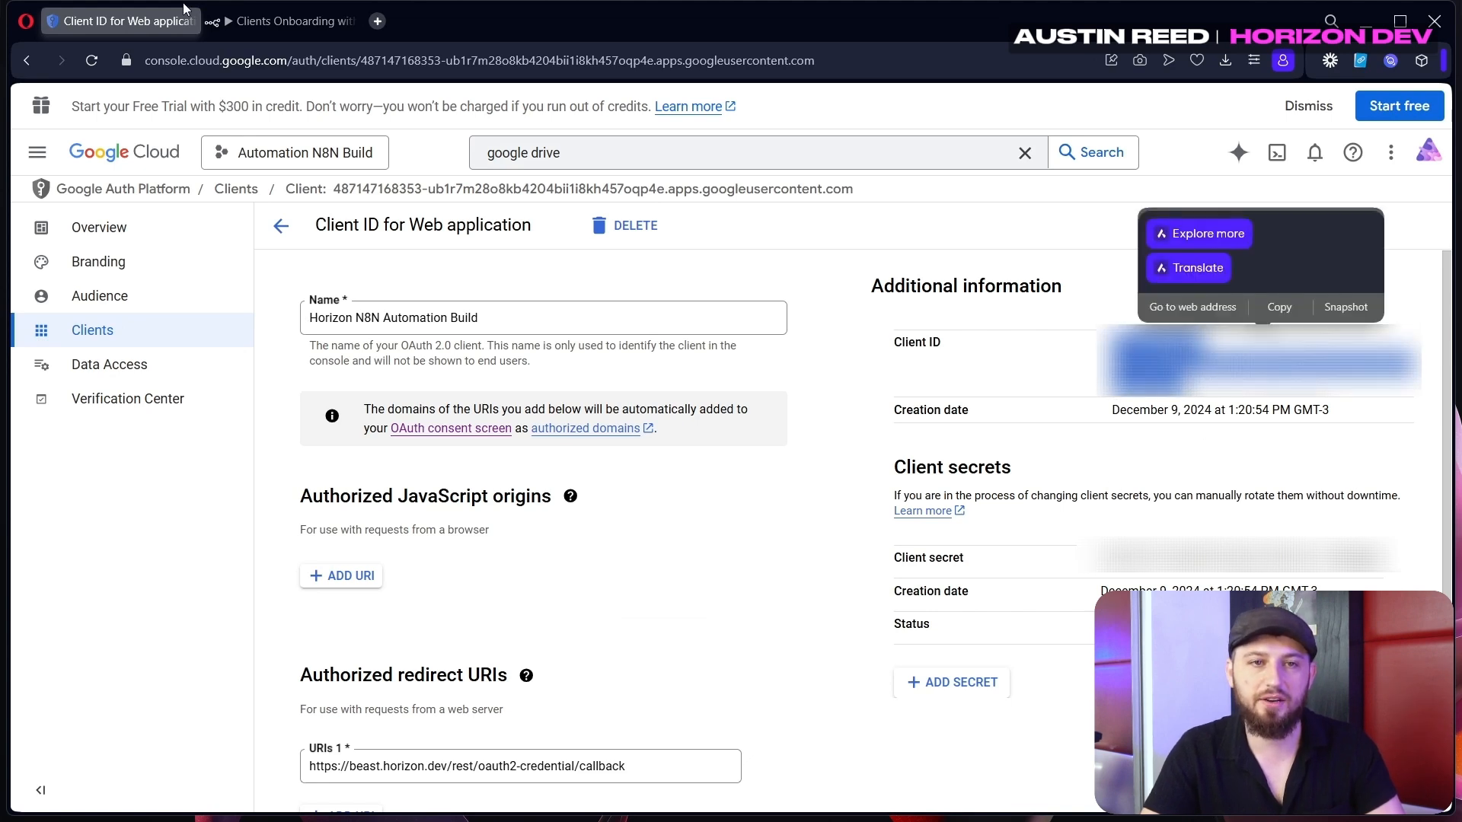
{"action": "left_click", "coordinate": [236, 19]}
{"action": "left_click", "coordinate": [507, 537]}
{"action": "left_click", "coordinate": [569, 638]}
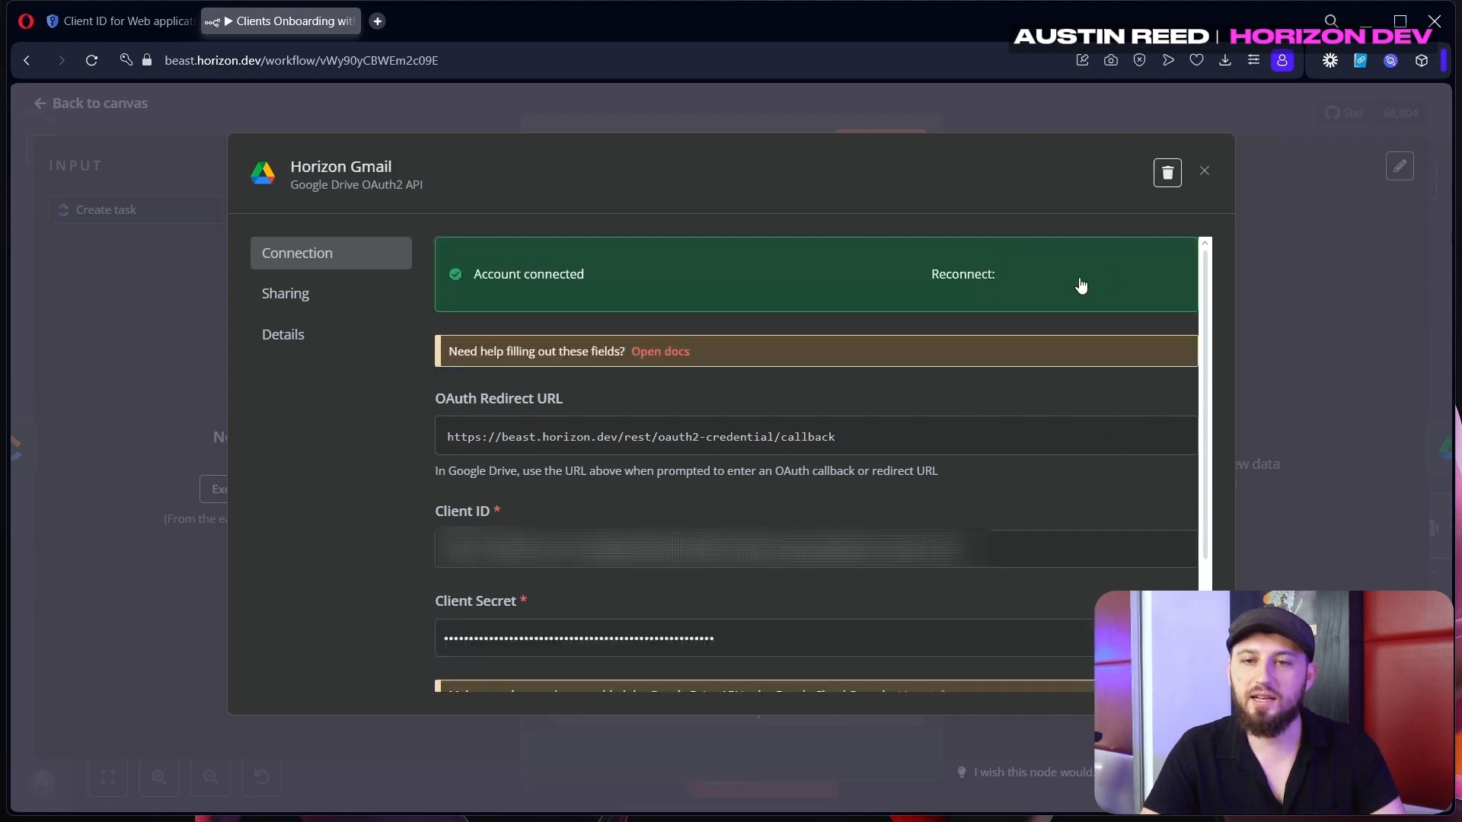
{"action": "left_click", "coordinate": [1079, 284]}
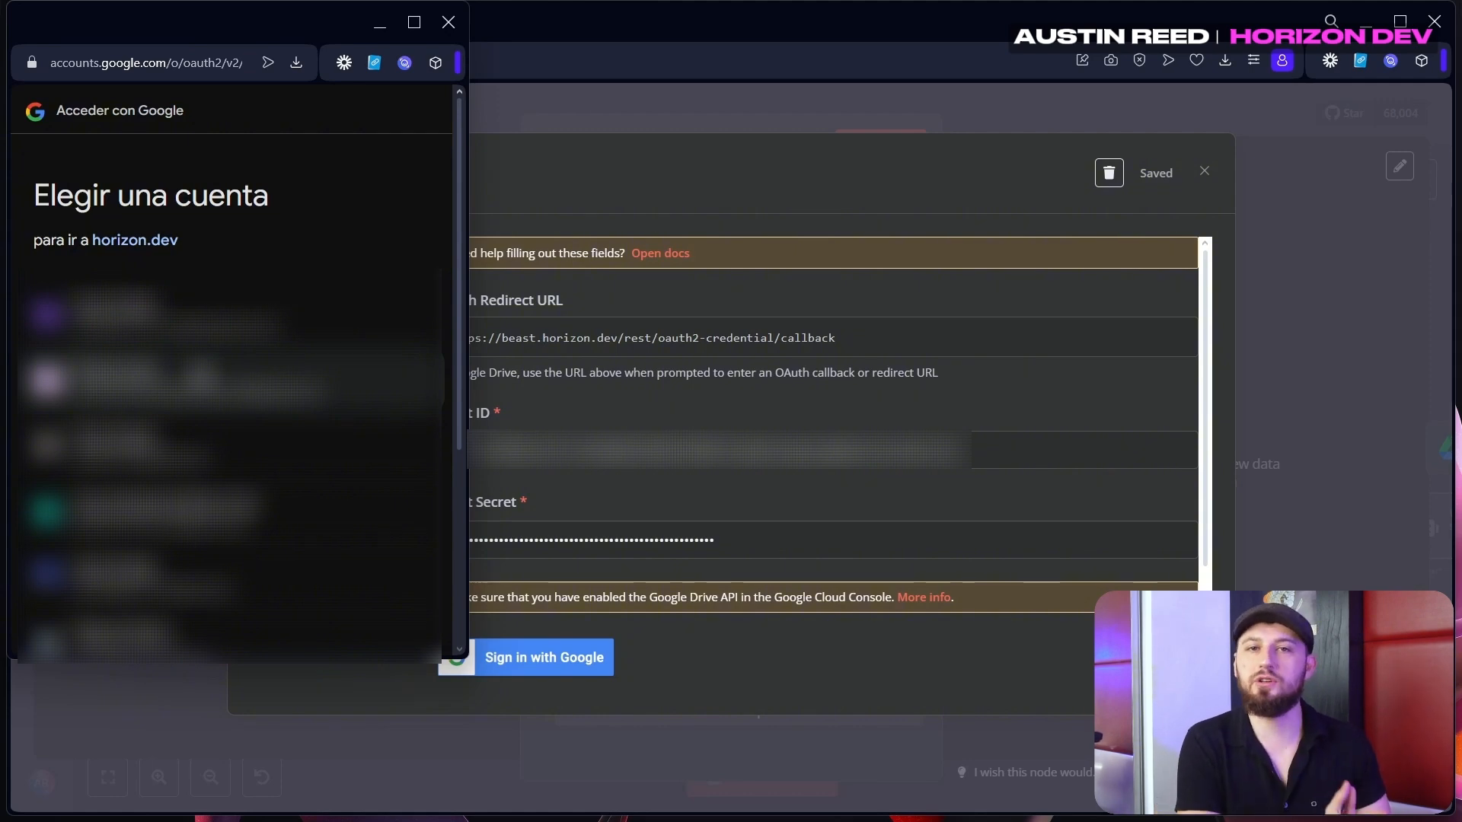
Choose the Google account, select all requested Drive permissions, and continue to grant access
{"action": "left_click", "coordinate": [239, 449]}
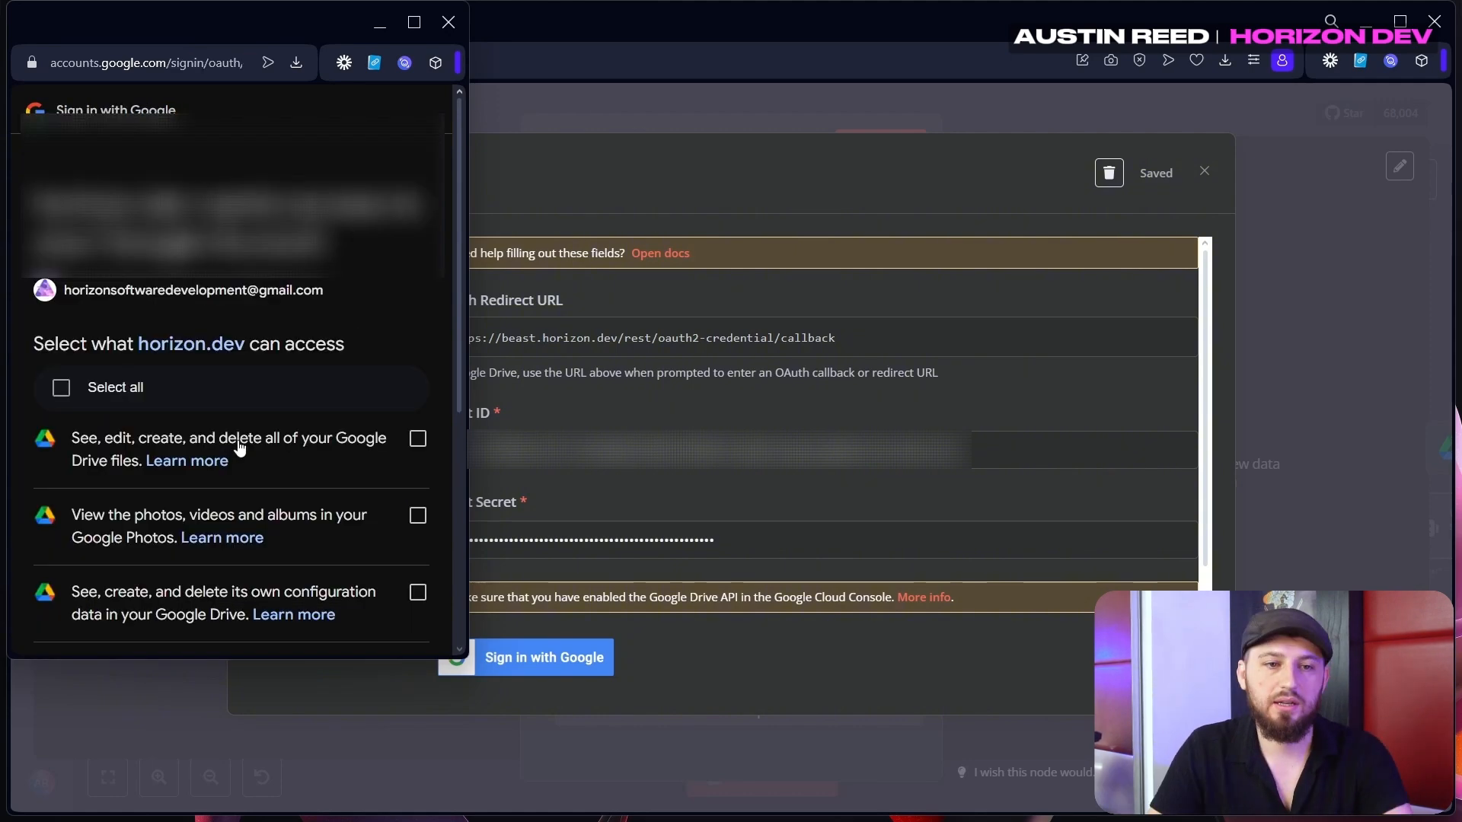
{"action": "left_click", "coordinate": [55, 290]}
{"action": "scroll", "coordinate": [229, 427], "scroll_direction": "down", "scroll_amount": 5}
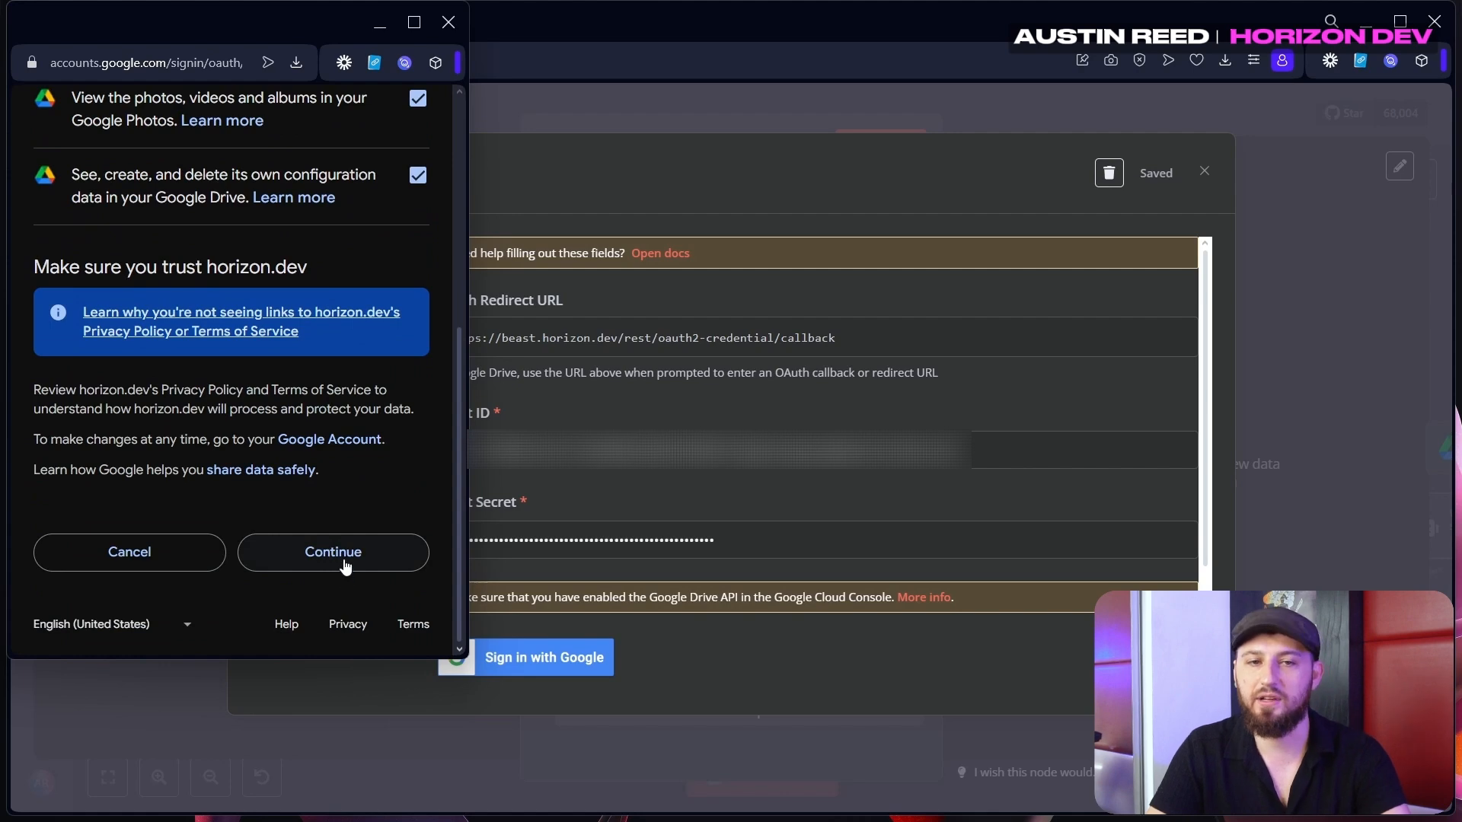
{"action": "left_click", "coordinate": [344, 561]}
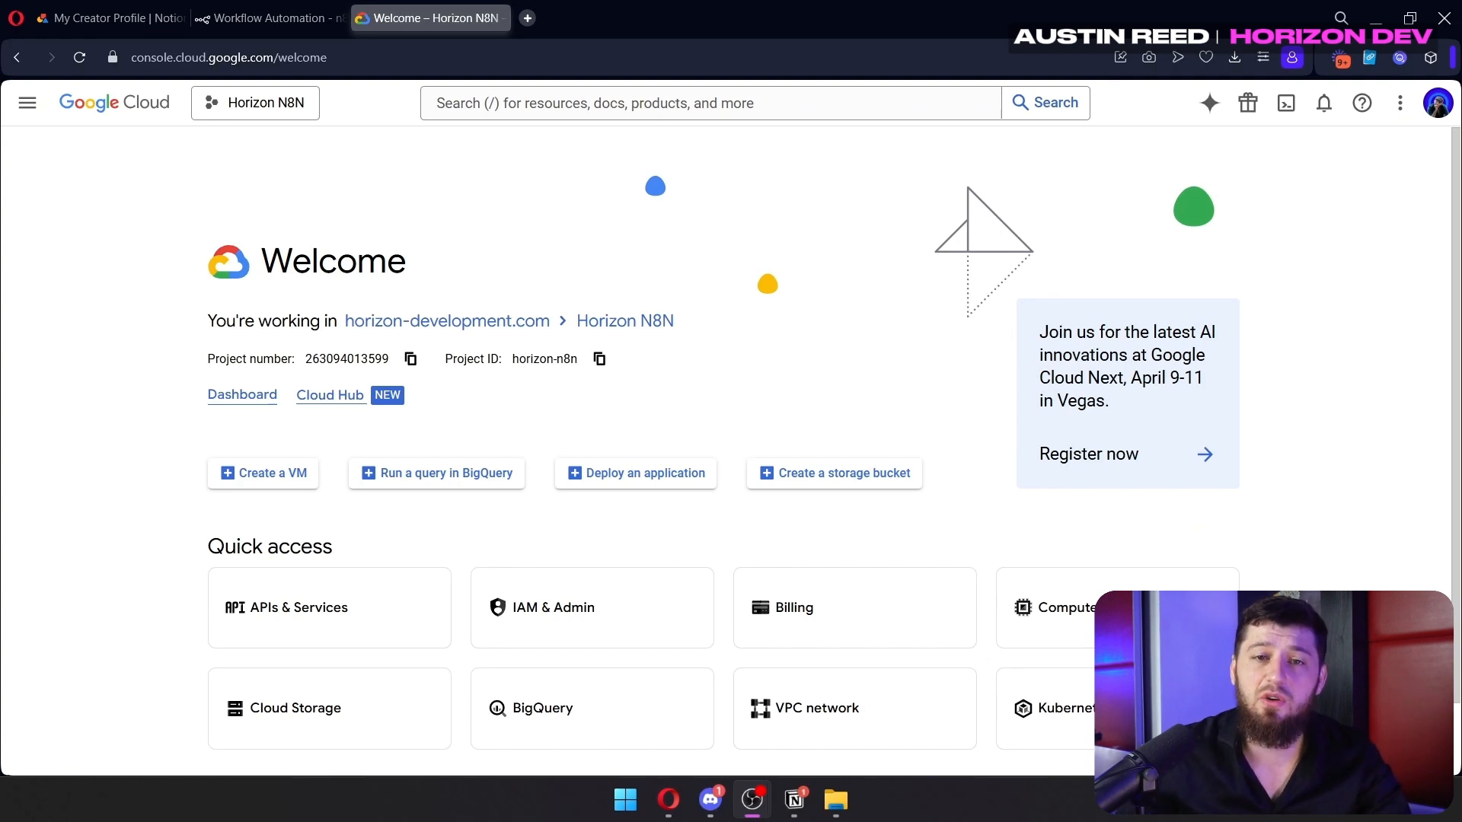
Search the console for 'gmail' and open the Gmail API product page
{"action": "left_click", "coordinate": [677, 106]}
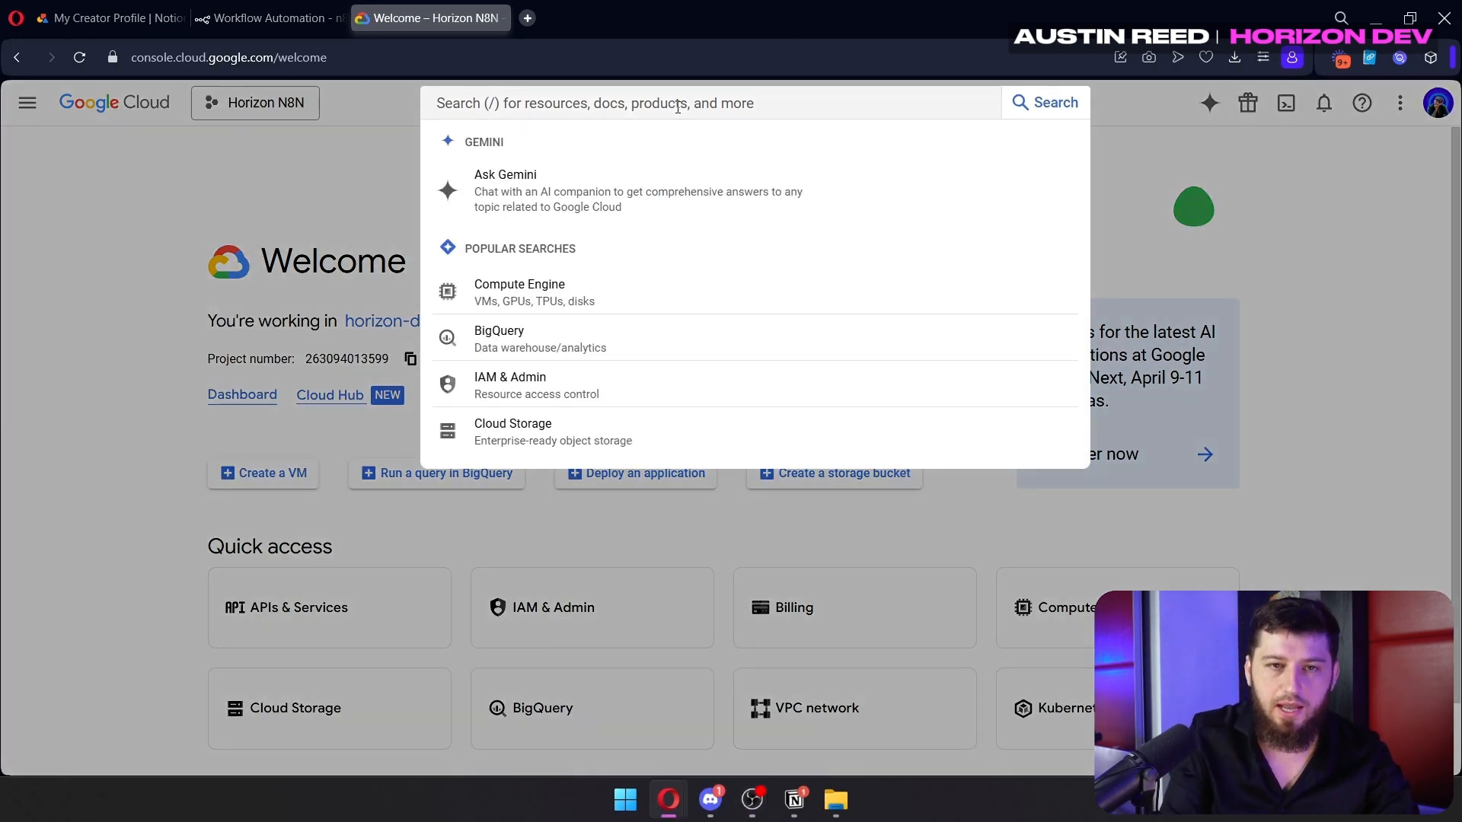
{"action": "type", "text": "gmail"}
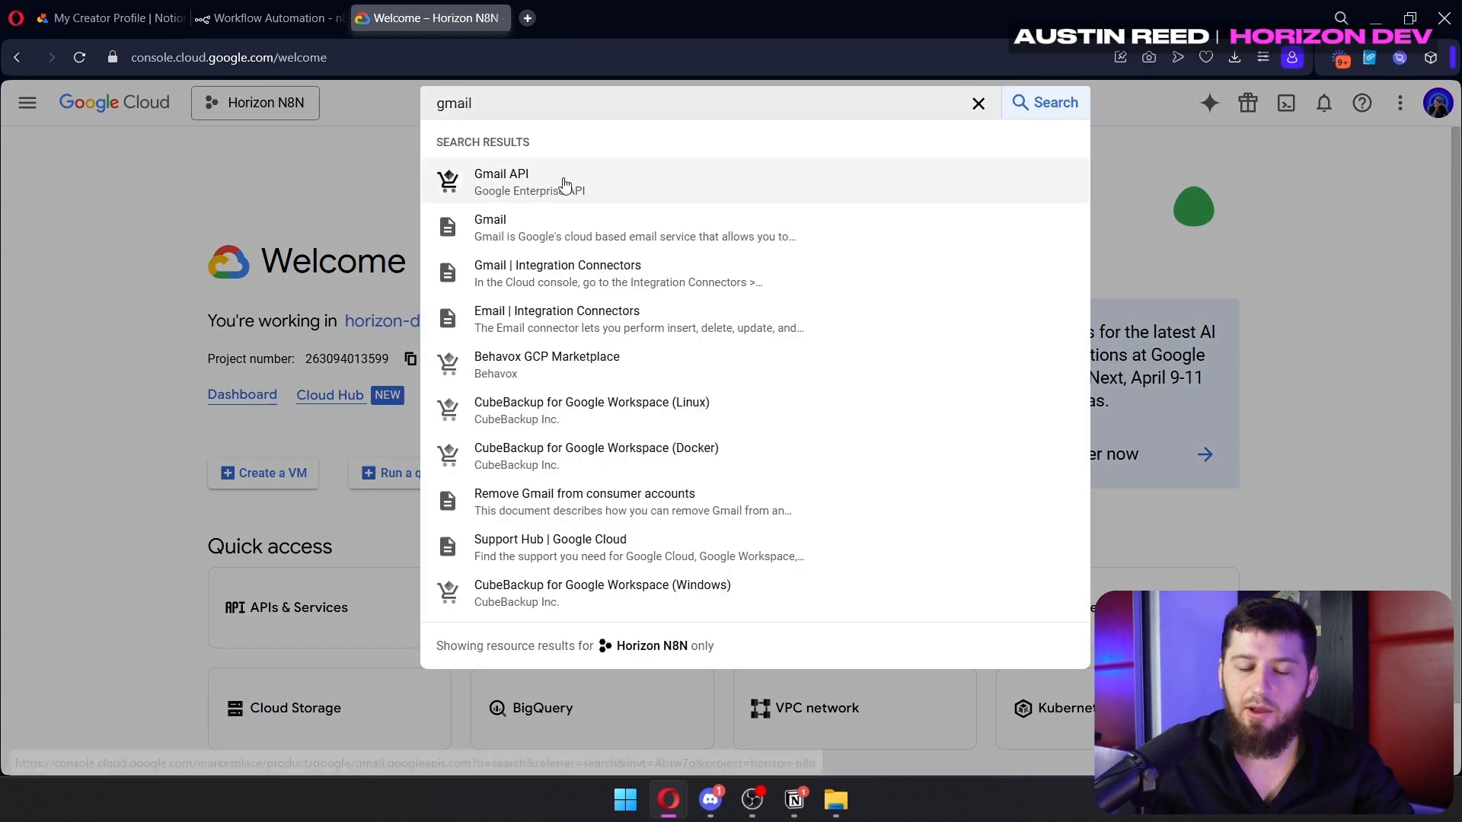
{"action": "left_click", "coordinate": [562, 184]}
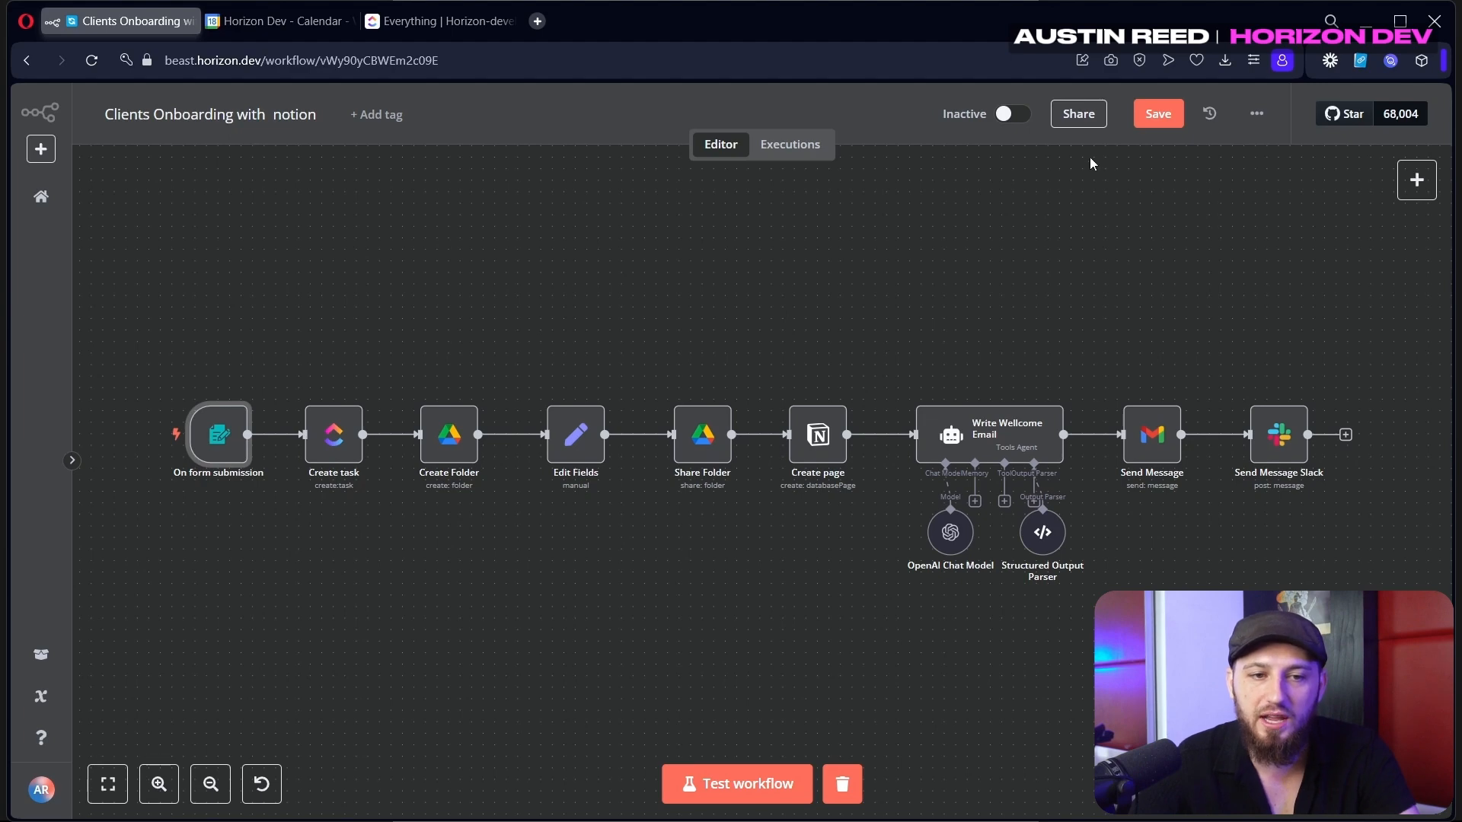
Open the On form submission node and review the Horizon Client Onboarding fields and 'onboarding' form path
{"action": "double_click", "coordinate": [231, 454]}
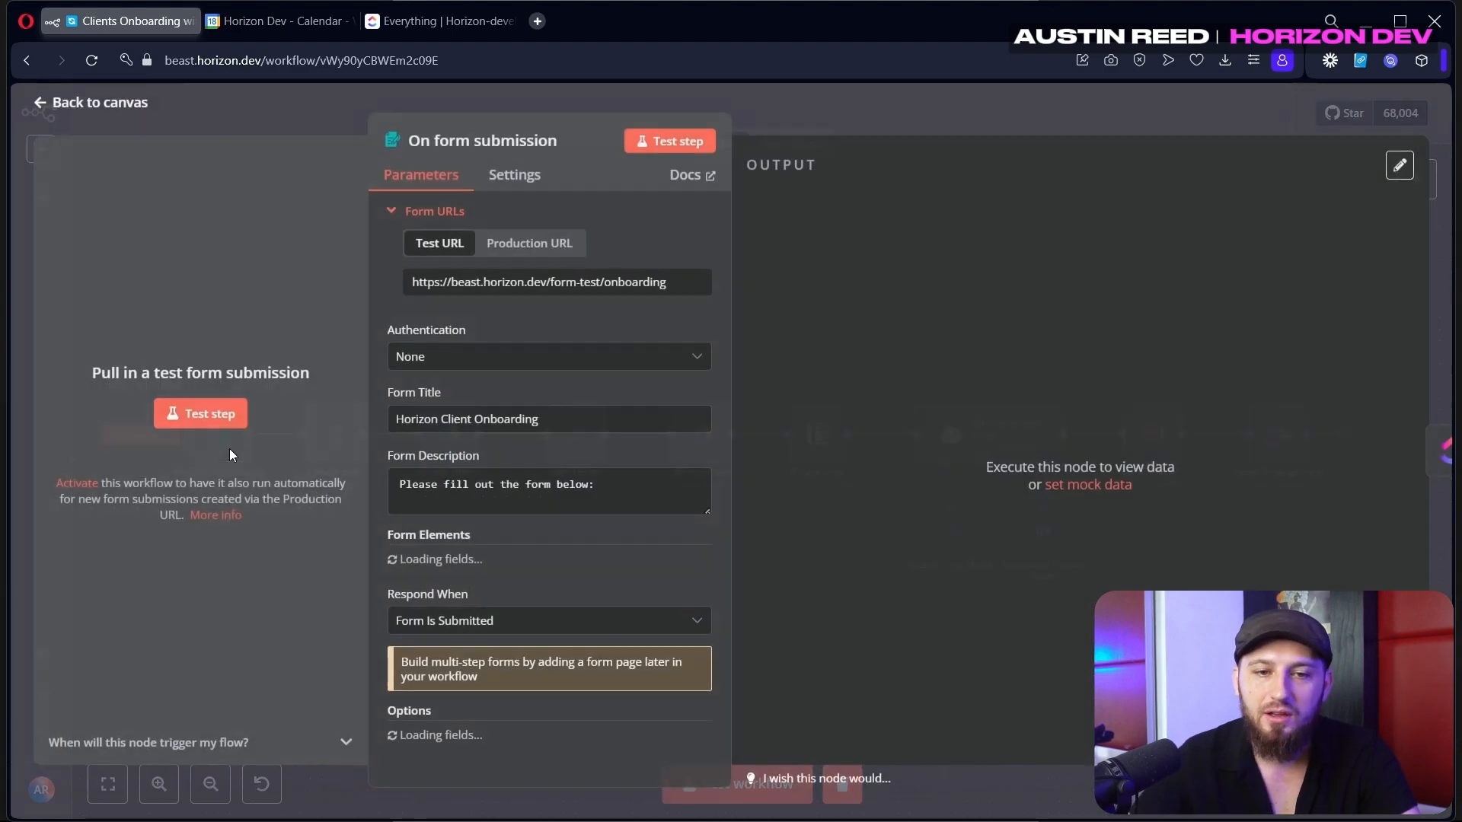
{"action": "scroll", "coordinate": [619, 379], "scroll_direction": "down", "scroll_amount": 1}
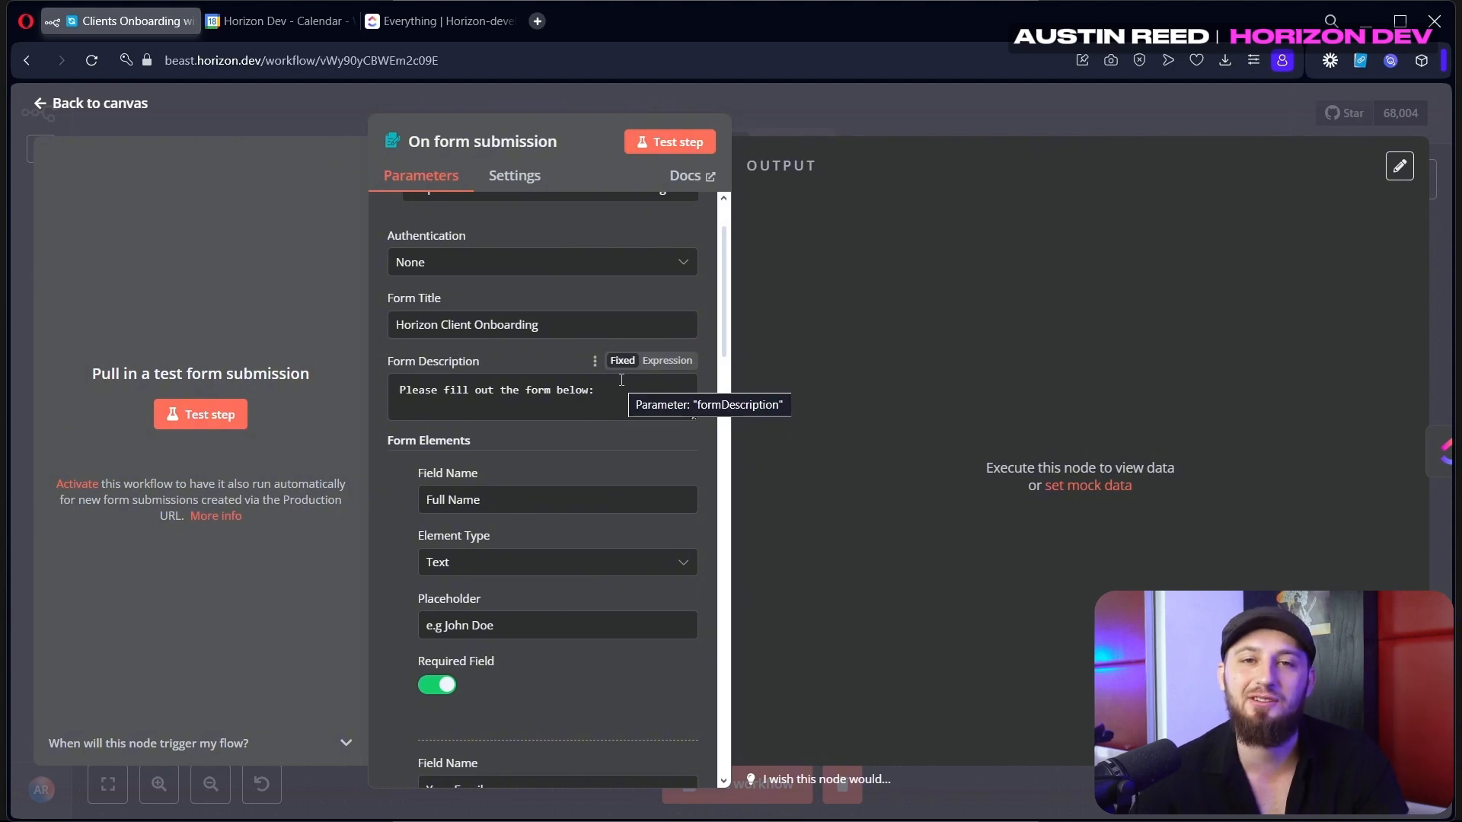
{"action": "scroll", "coordinate": [622, 379], "scroll_direction": "up", "scroll_amount": 1}
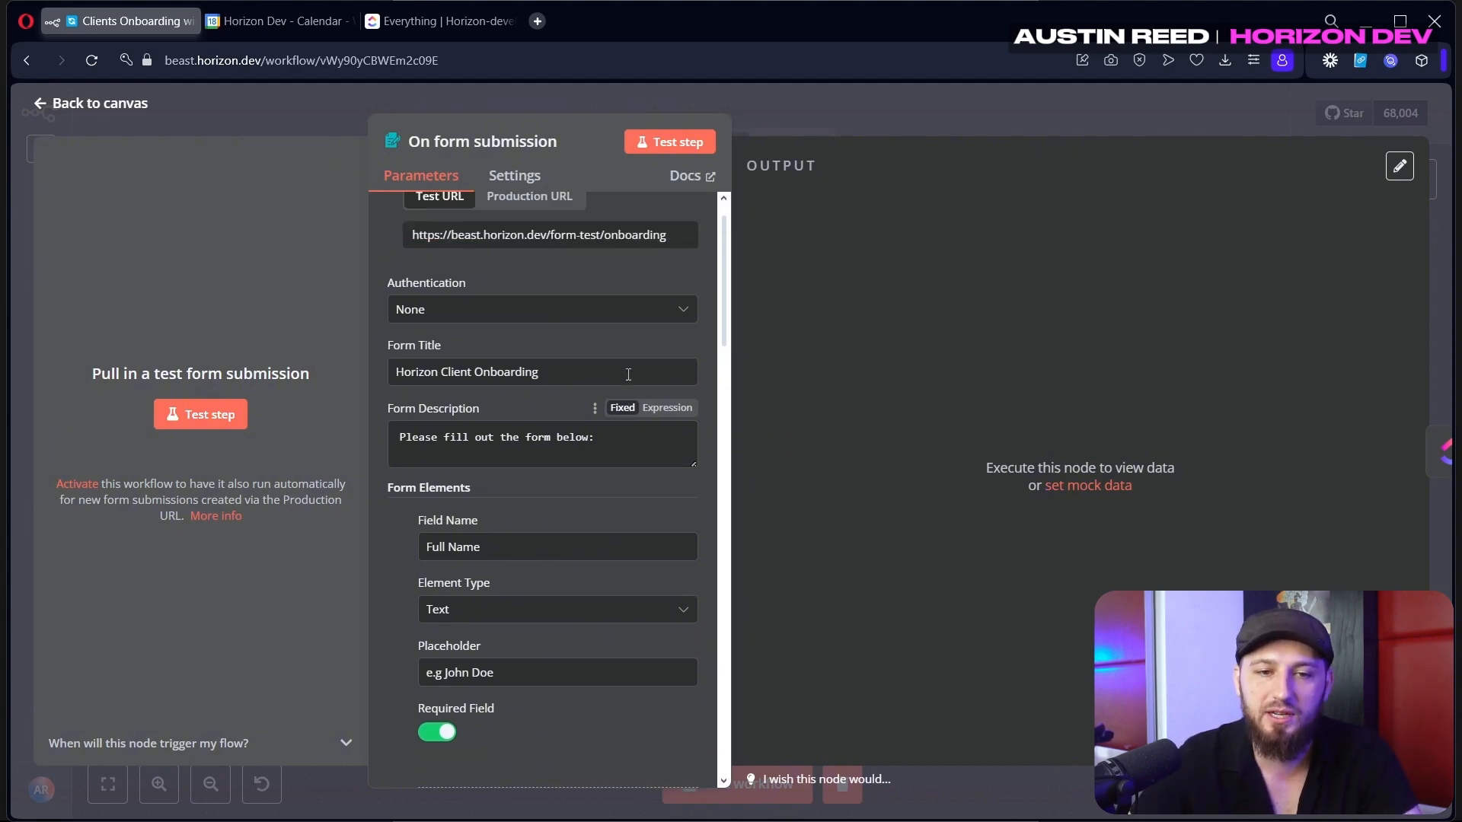
{"action": "key", "text": "Tab"}
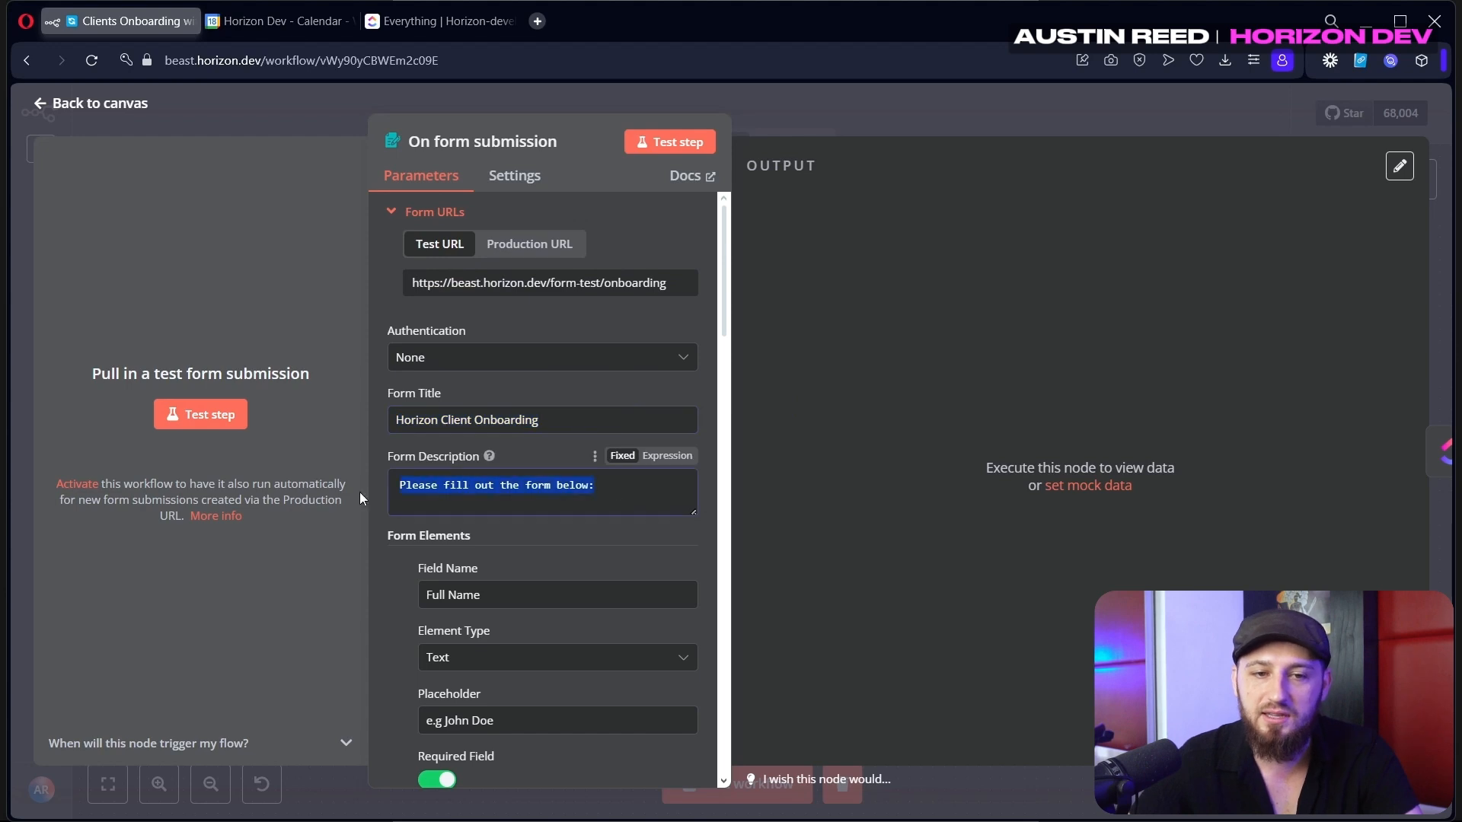
{"action": "scroll", "coordinate": [525, 319], "scroll_direction": "down", "scroll_amount": 3}
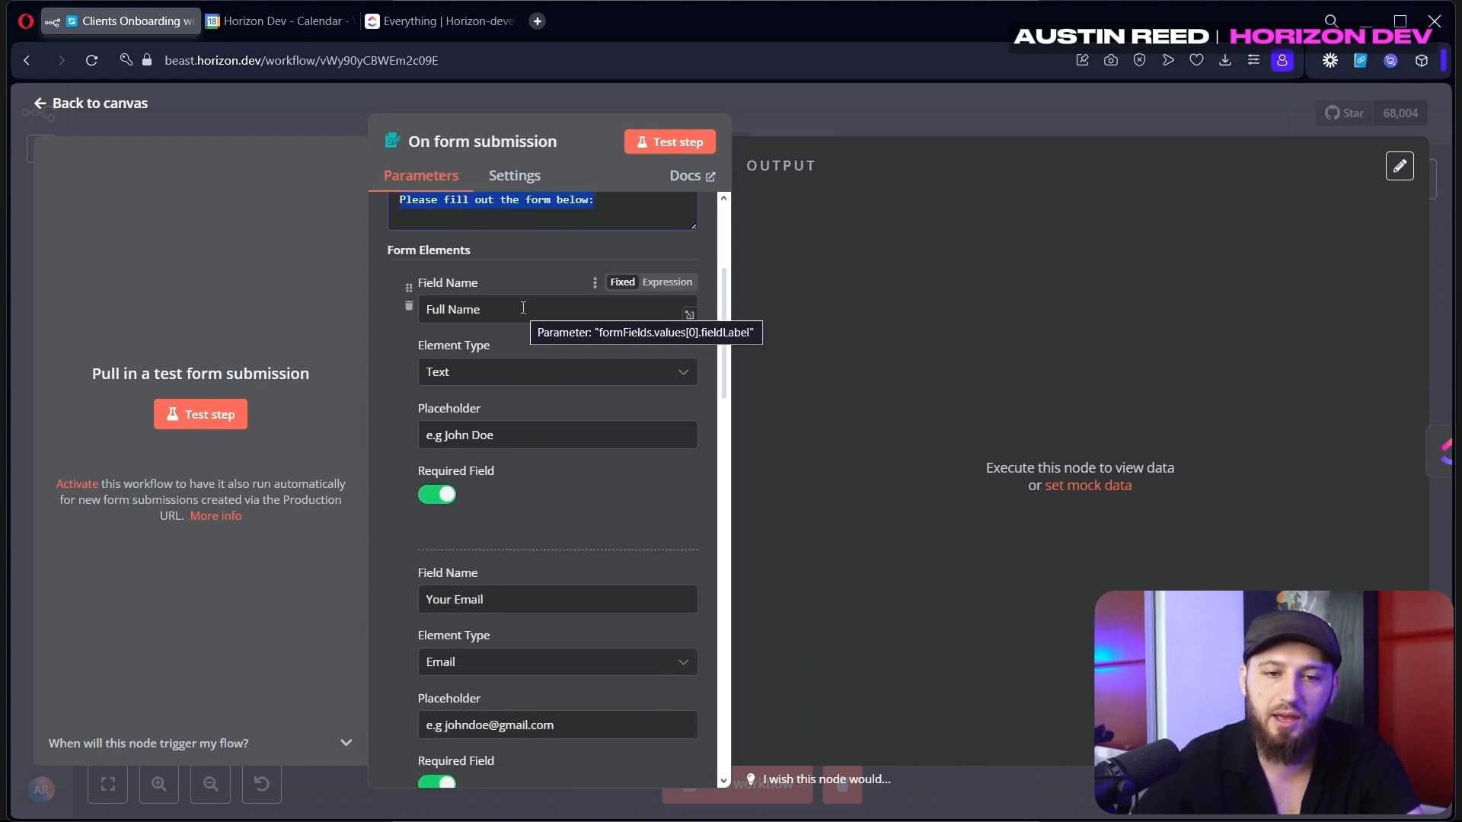
{"action": "scroll", "coordinate": [523, 308], "scroll_direction": "down", "scroll_amount": 2}
{"action": "scroll", "coordinate": [567, 373], "scroll_direction": "down", "scroll_amount": 4}
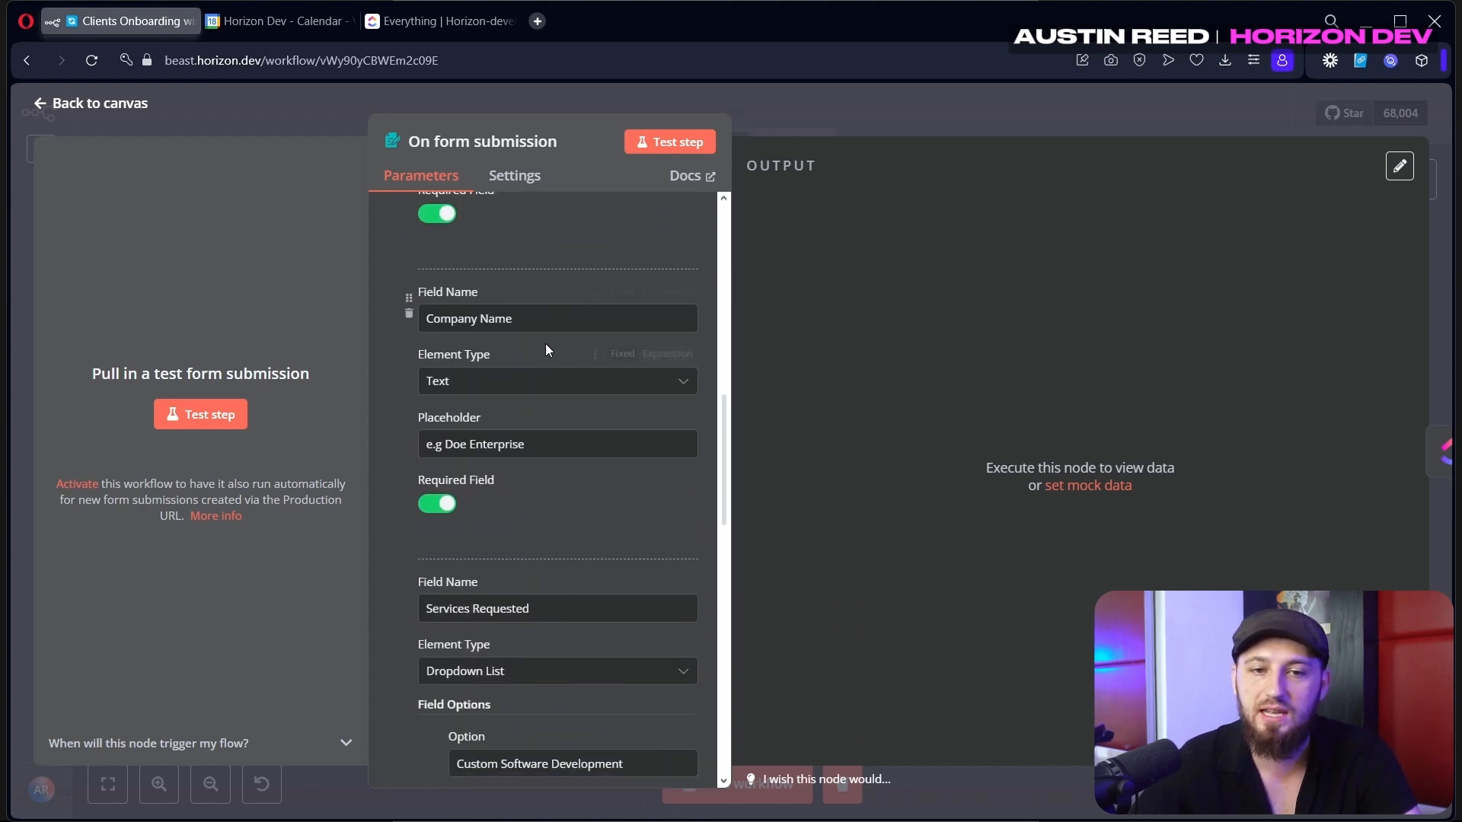
{"action": "scroll", "coordinate": [542, 328], "scroll_direction": "down", "scroll_amount": 5}
{"action": "scroll", "coordinate": [539, 297], "scroll_direction": "up", "scroll_amount": 4}
{"action": "scroll", "coordinate": [442, 594], "scroll_direction": "down", "scroll_amount": 6}
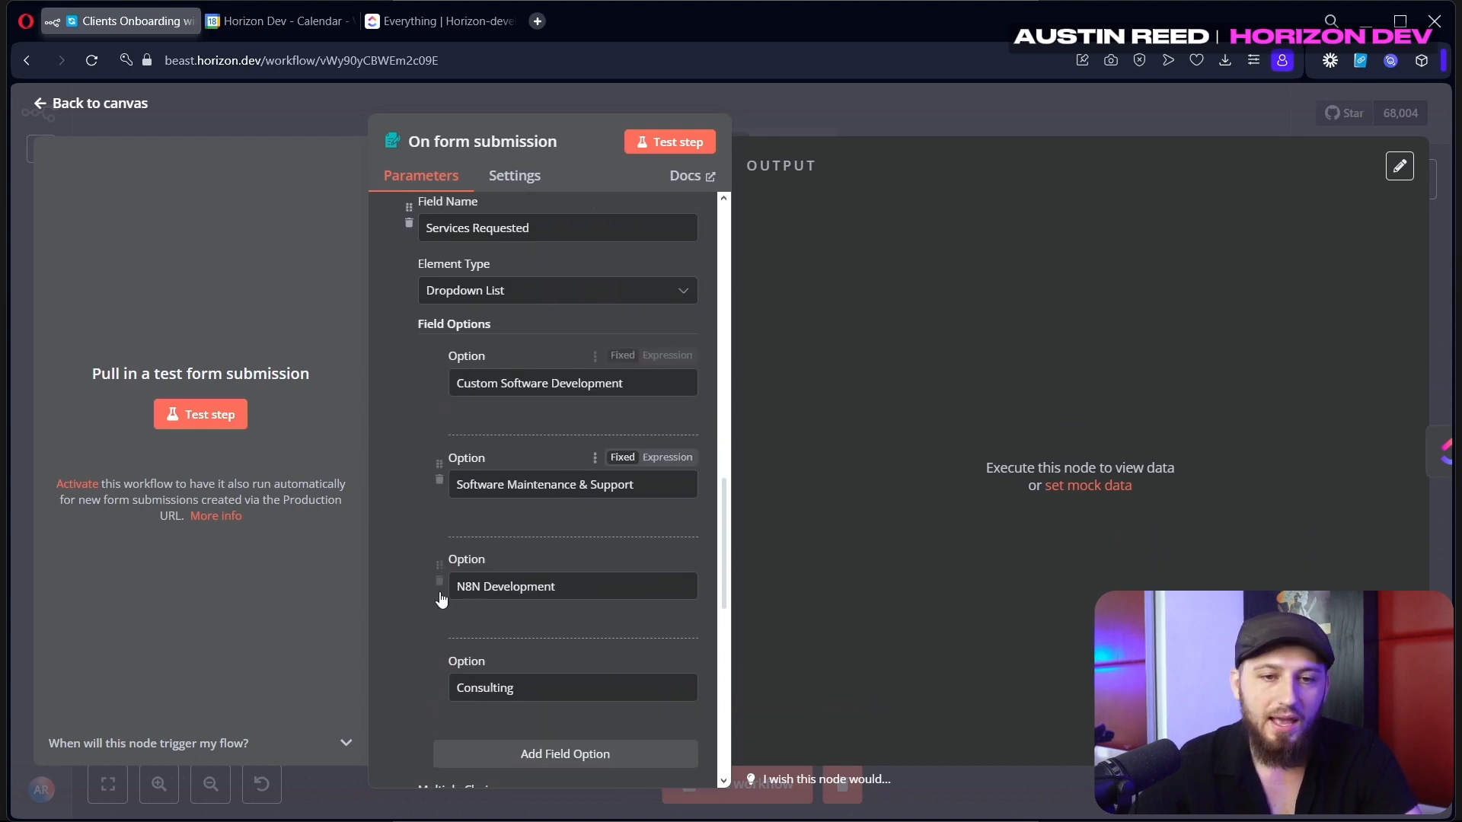
{"action": "scroll", "coordinate": [545, 612], "scroll_direction": "down", "scroll_amount": 4}
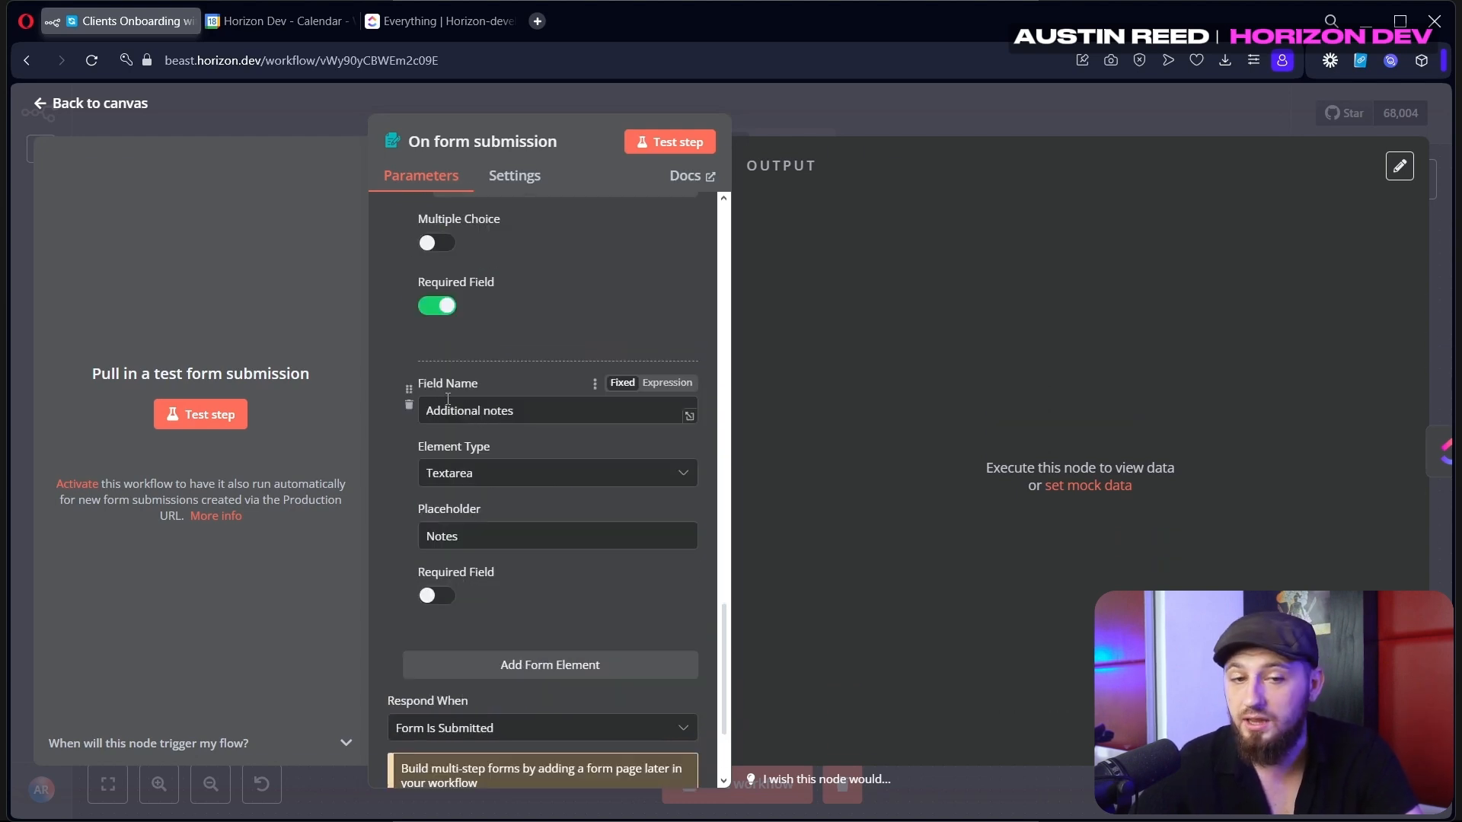
{"action": "scroll", "coordinate": [545, 428], "scroll_direction": "down", "scroll_amount": 3}
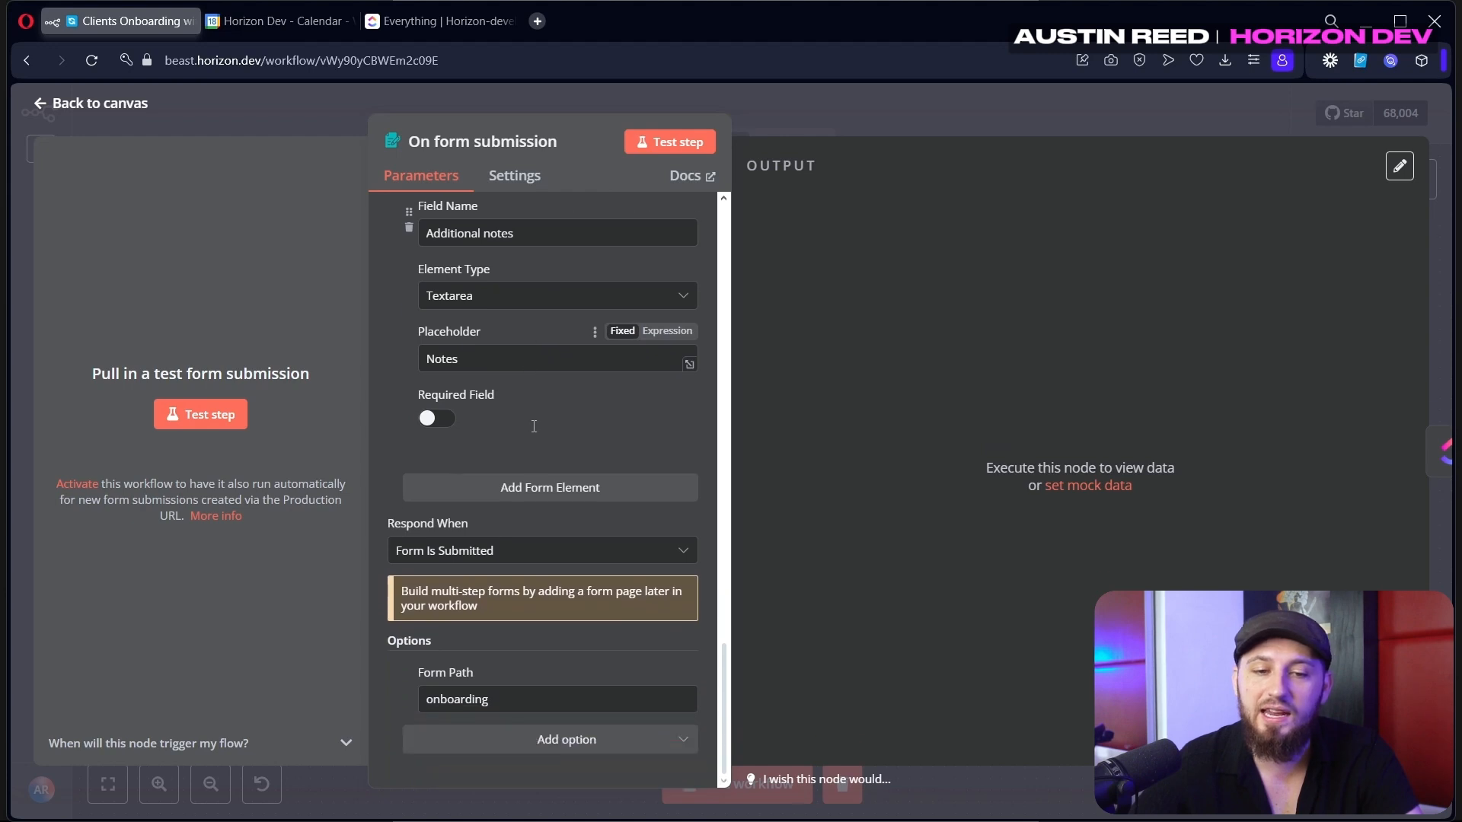
{"action": "double_click", "coordinate": [431, 698]}
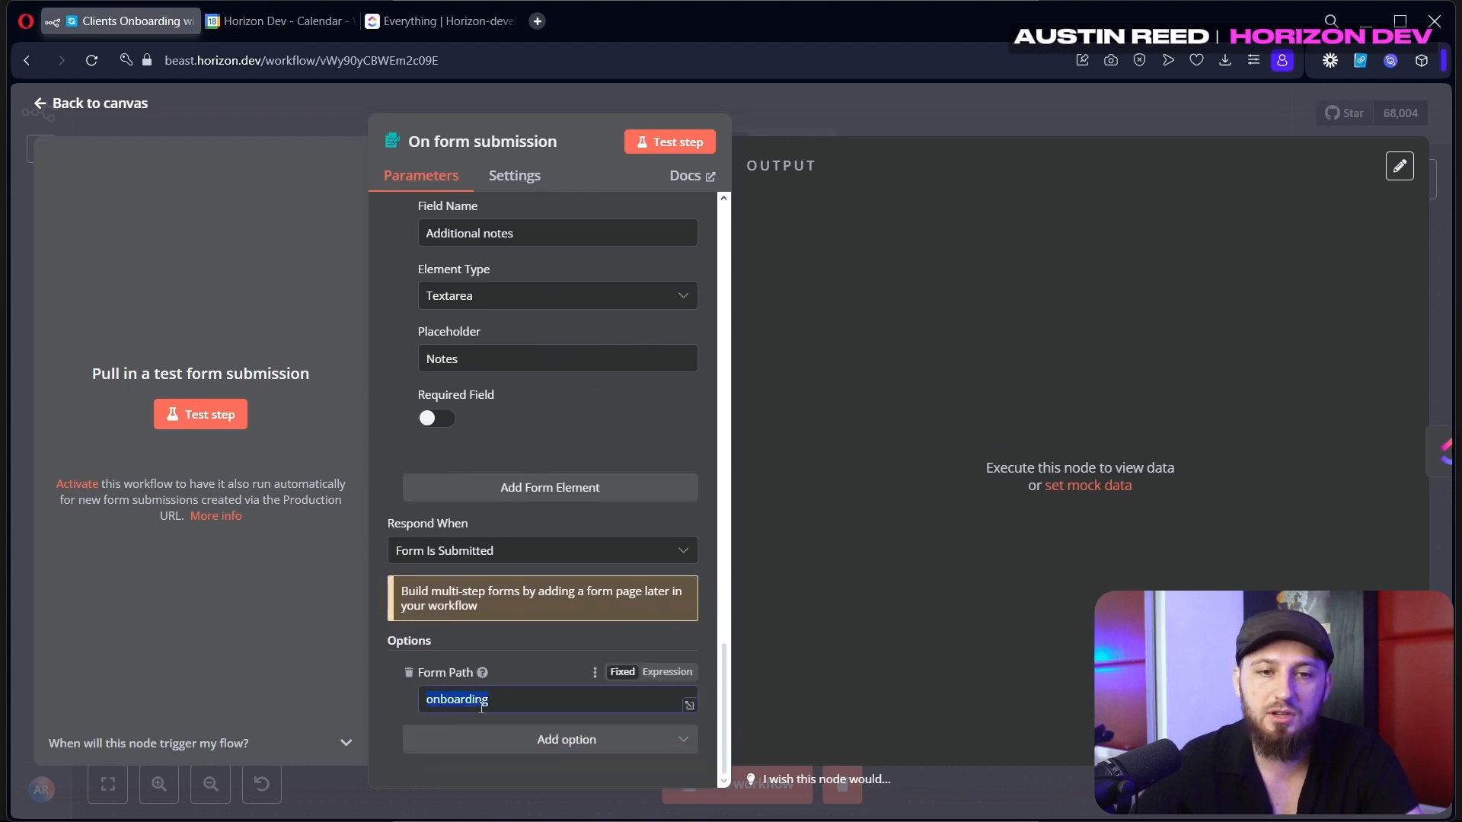
{"action": "scroll", "coordinate": [499, 662], "scroll_direction": "up", "scroll_amount": 10}
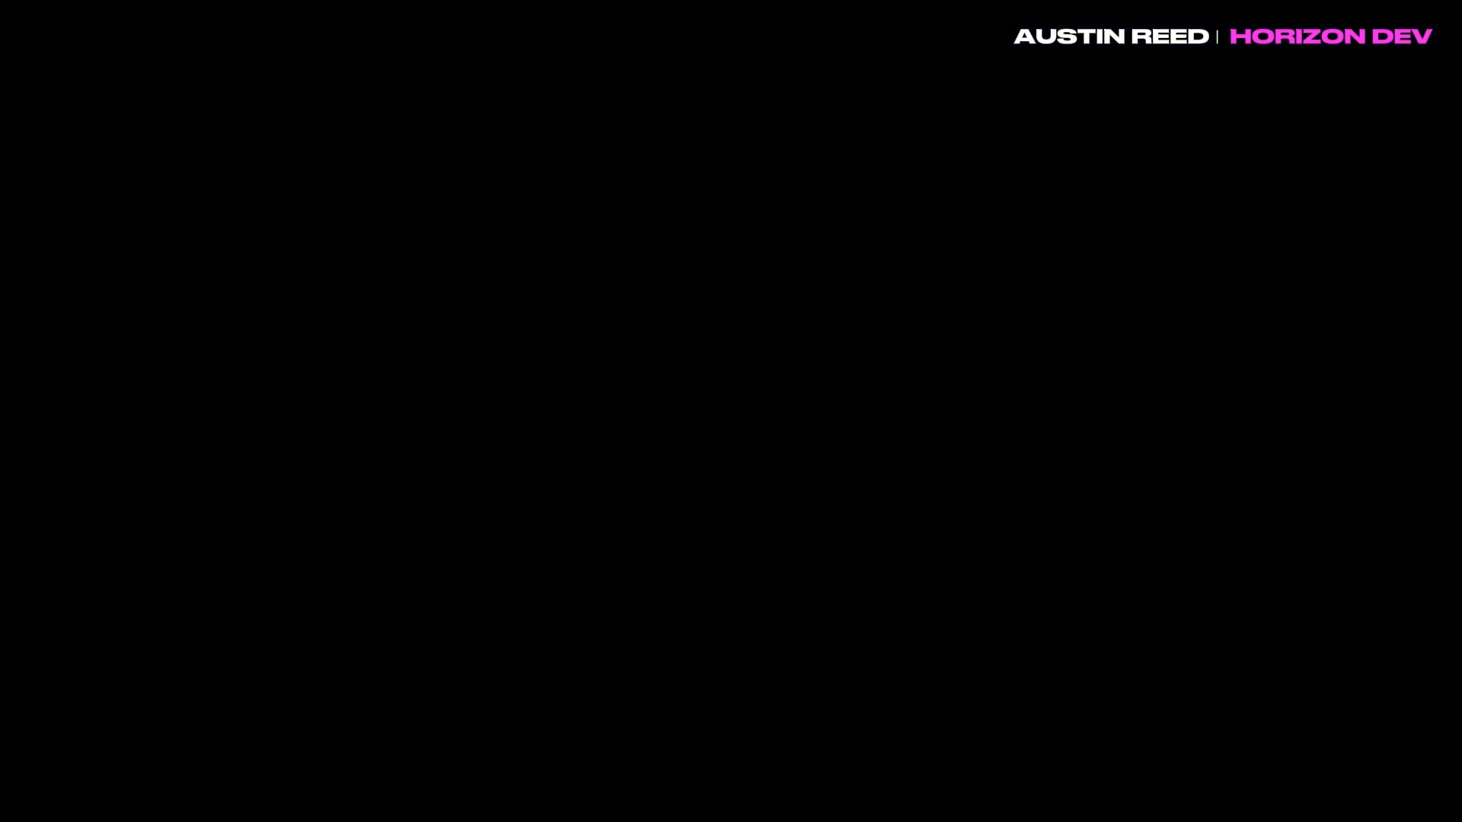
Complete and submit the Horizon Dev LLC test form, then pin the captured output data
{"action": "scroll", "coordinate": [829, 390], "scroll_direction": "up", "scroll_amount": 2}
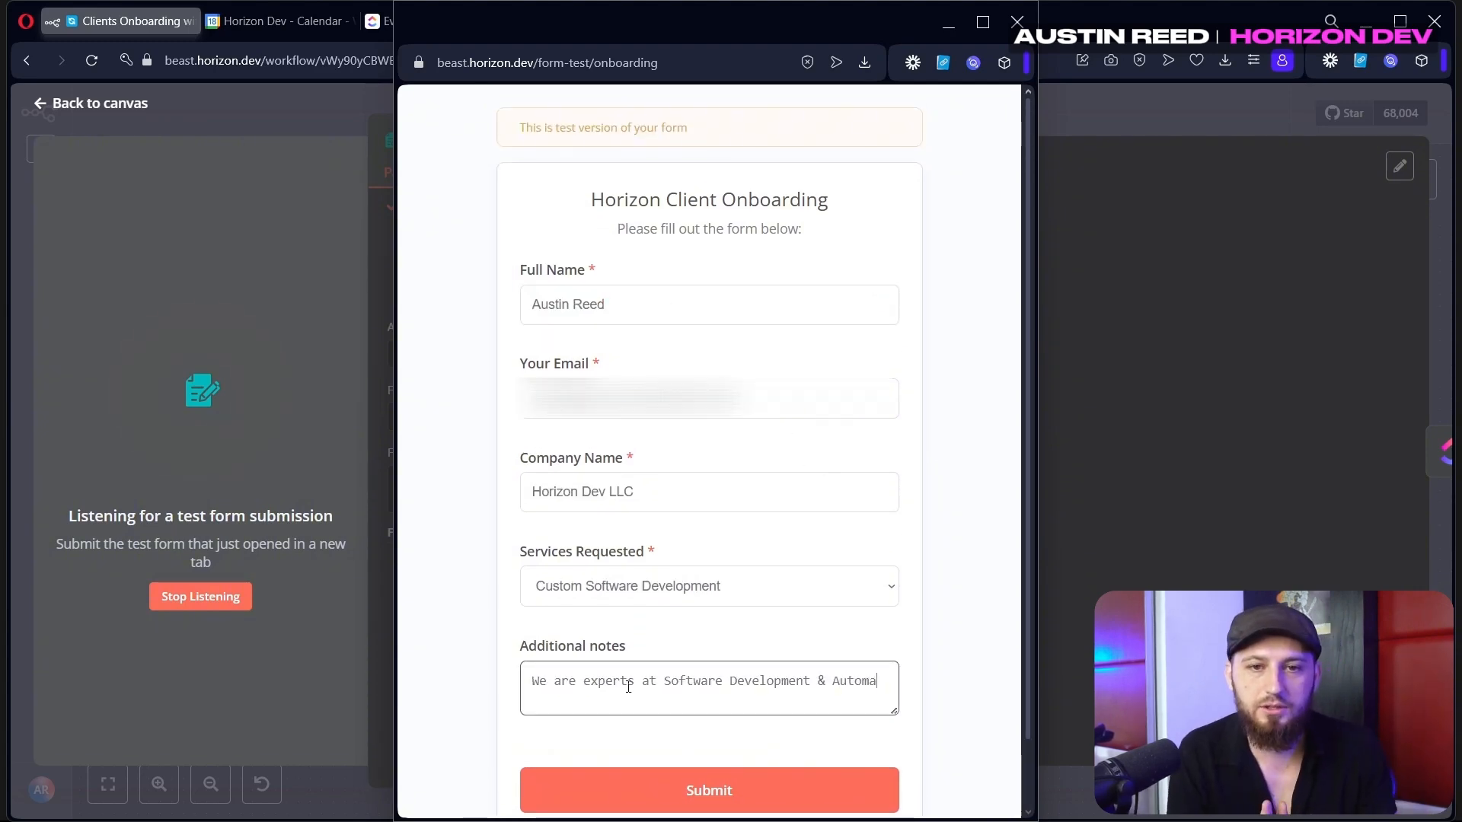
{"action": "type", "text": "tion"}
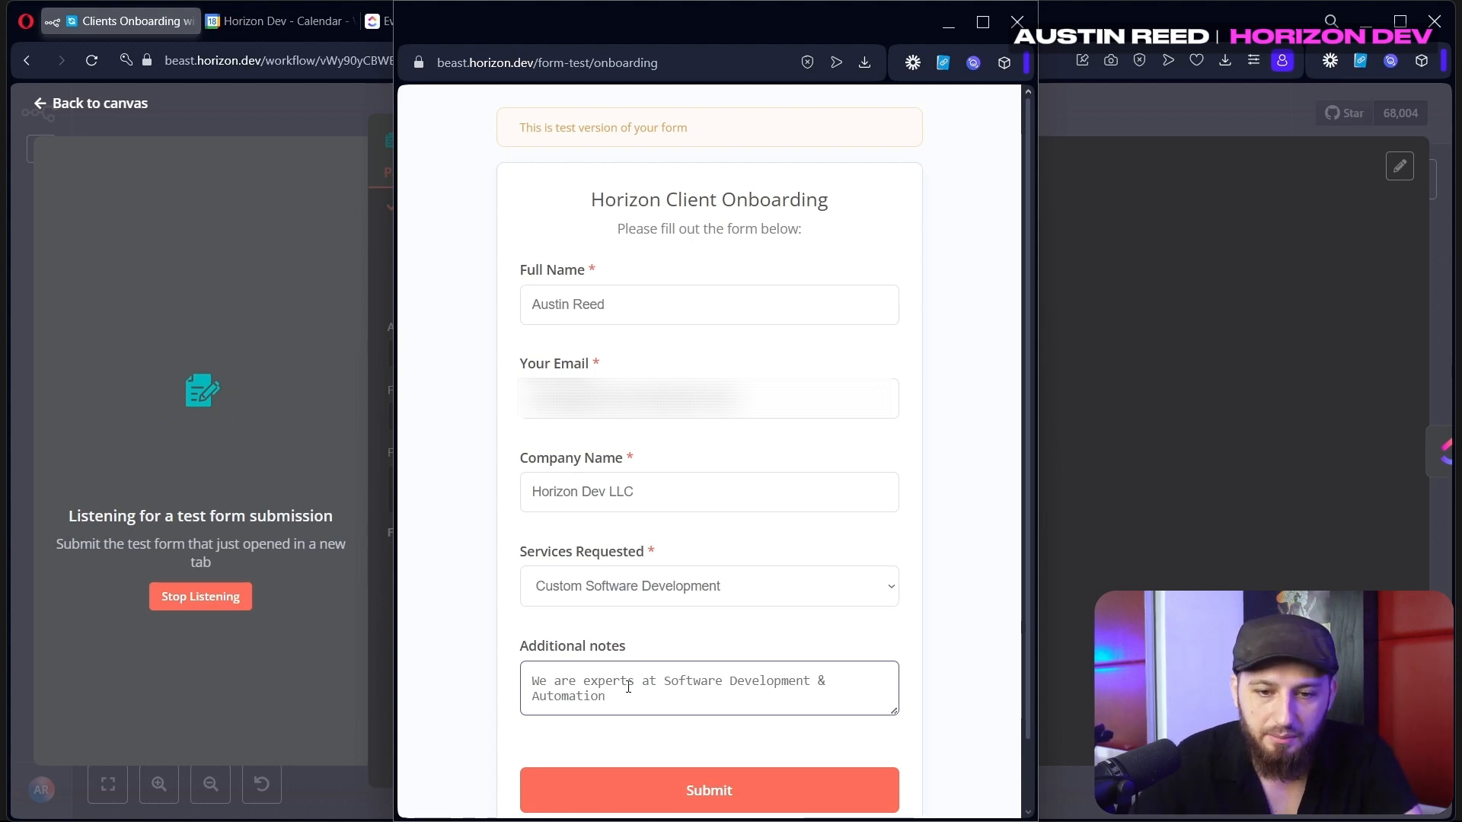
{"action": "left_click", "coordinate": [603, 790]}
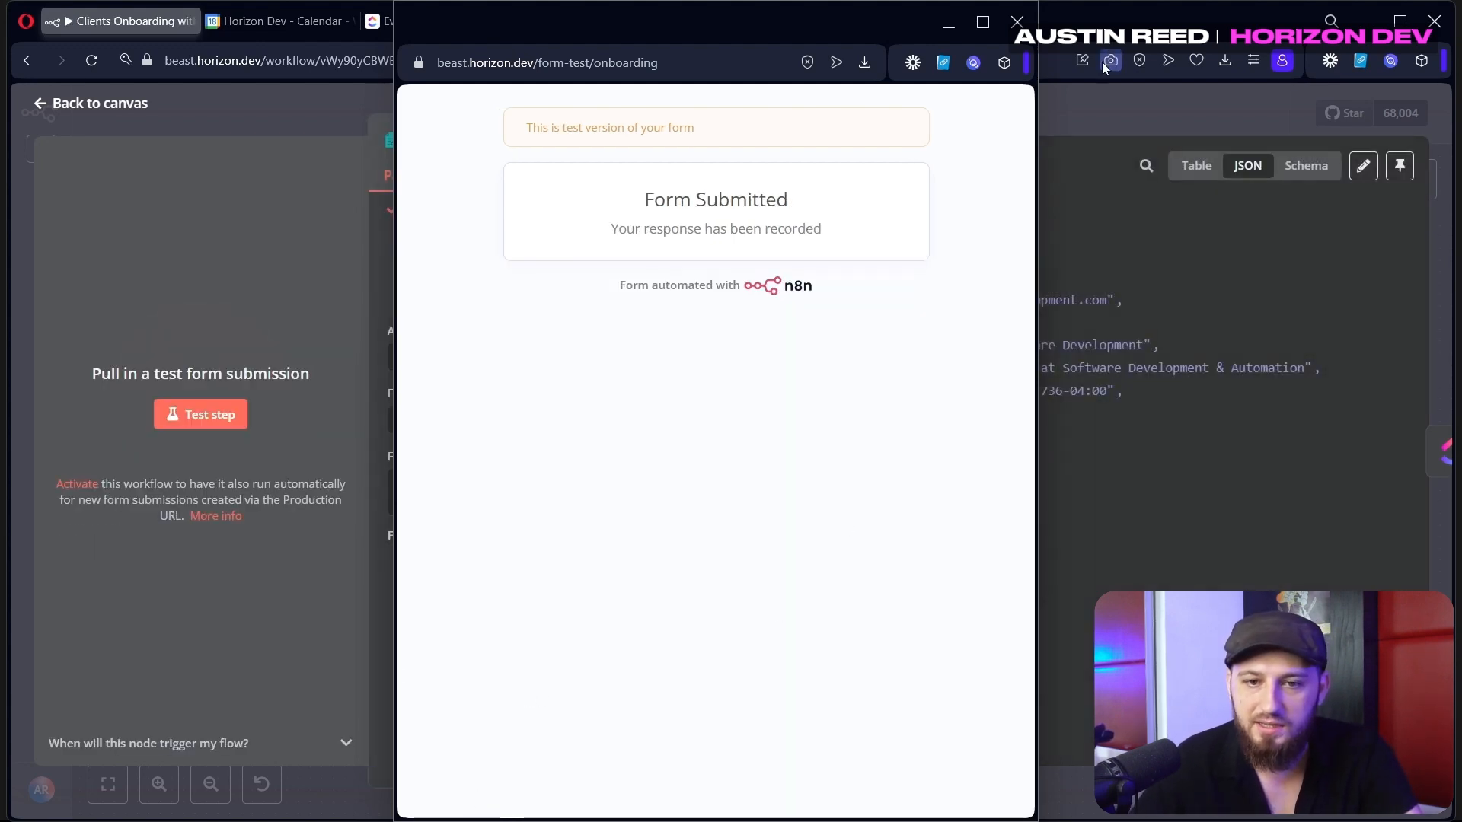
{"action": "left_click", "coordinate": [1017, 21]}
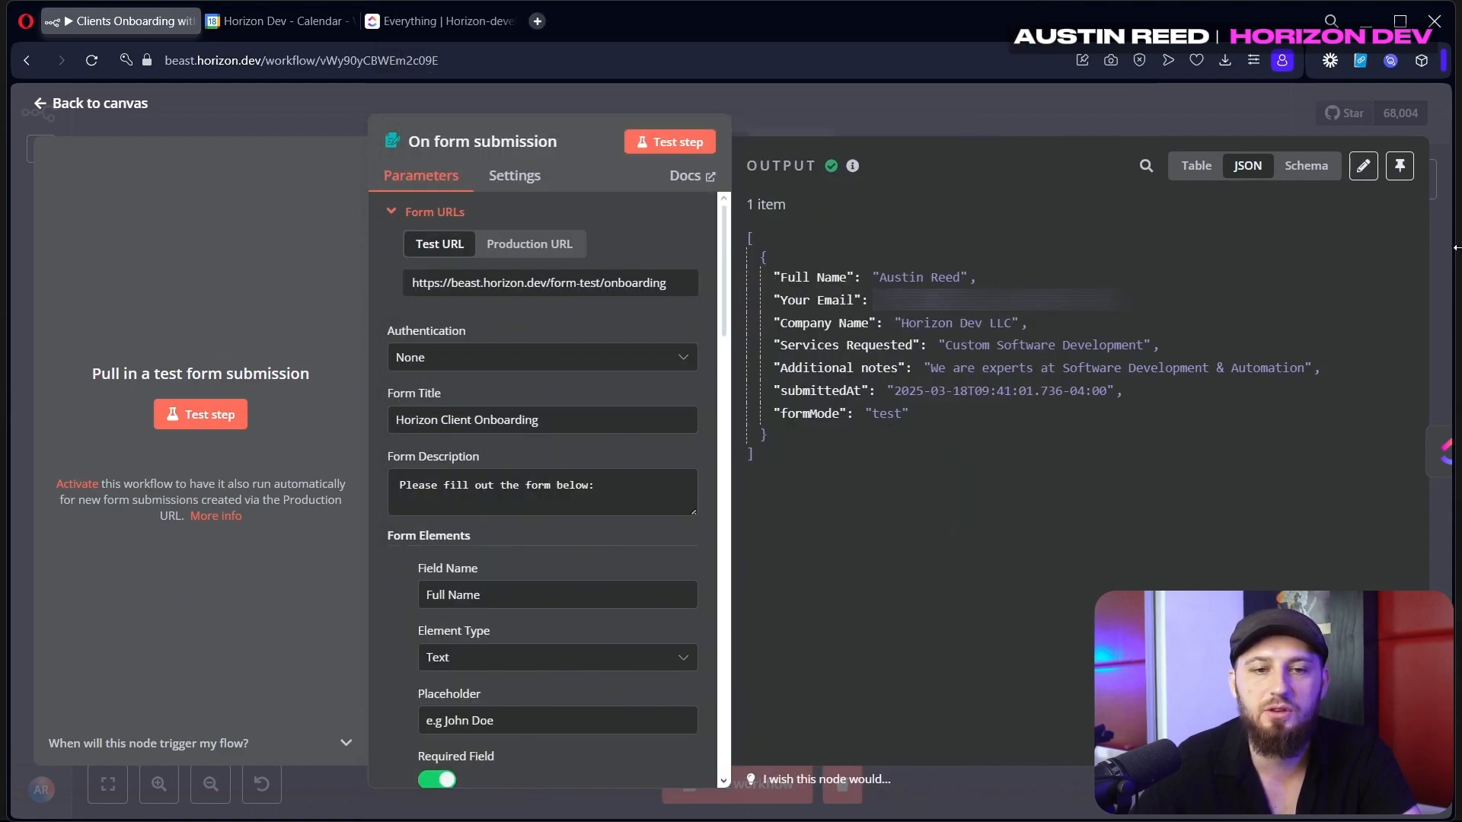
{"action": "left_click", "coordinate": [1399, 166]}
Back on the canvas, open ClickUp's Onboarding Test space and view its empty task list
{"action": "left_click", "coordinate": [1092, 123]}
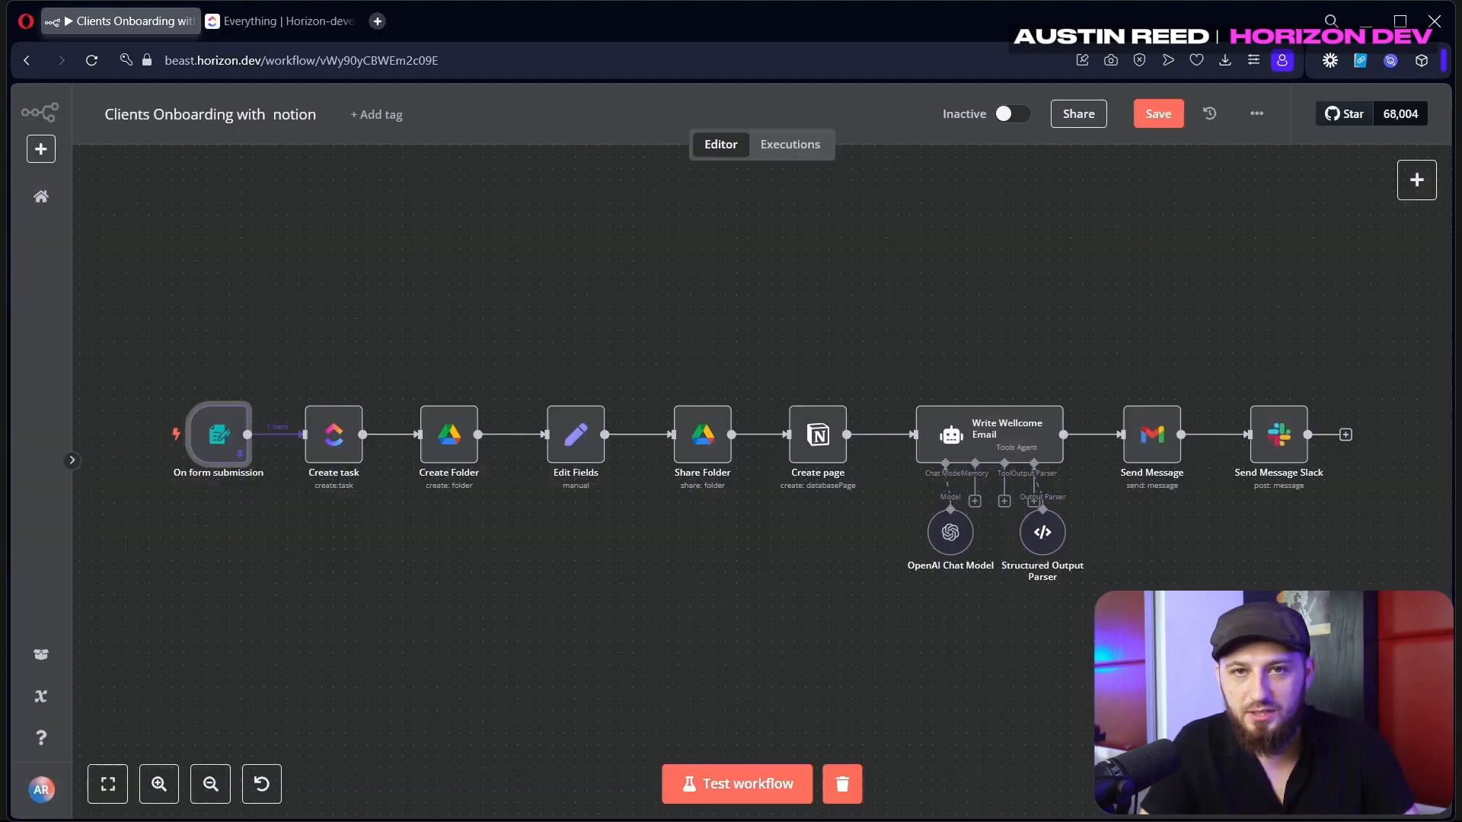
{"action": "left_click", "coordinate": [279, 22]}
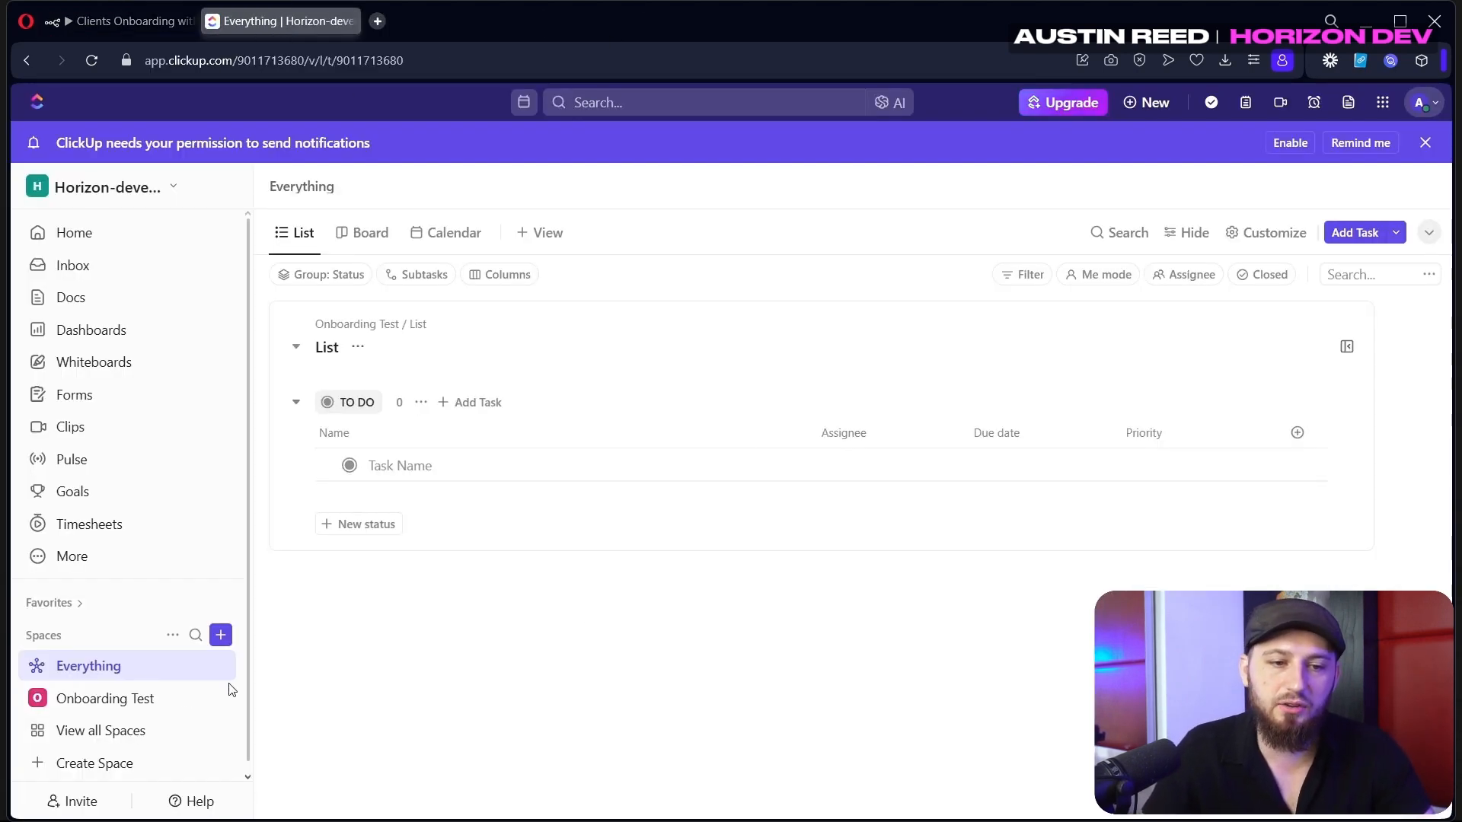
{"action": "left_click", "coordinate": [122, 706]}
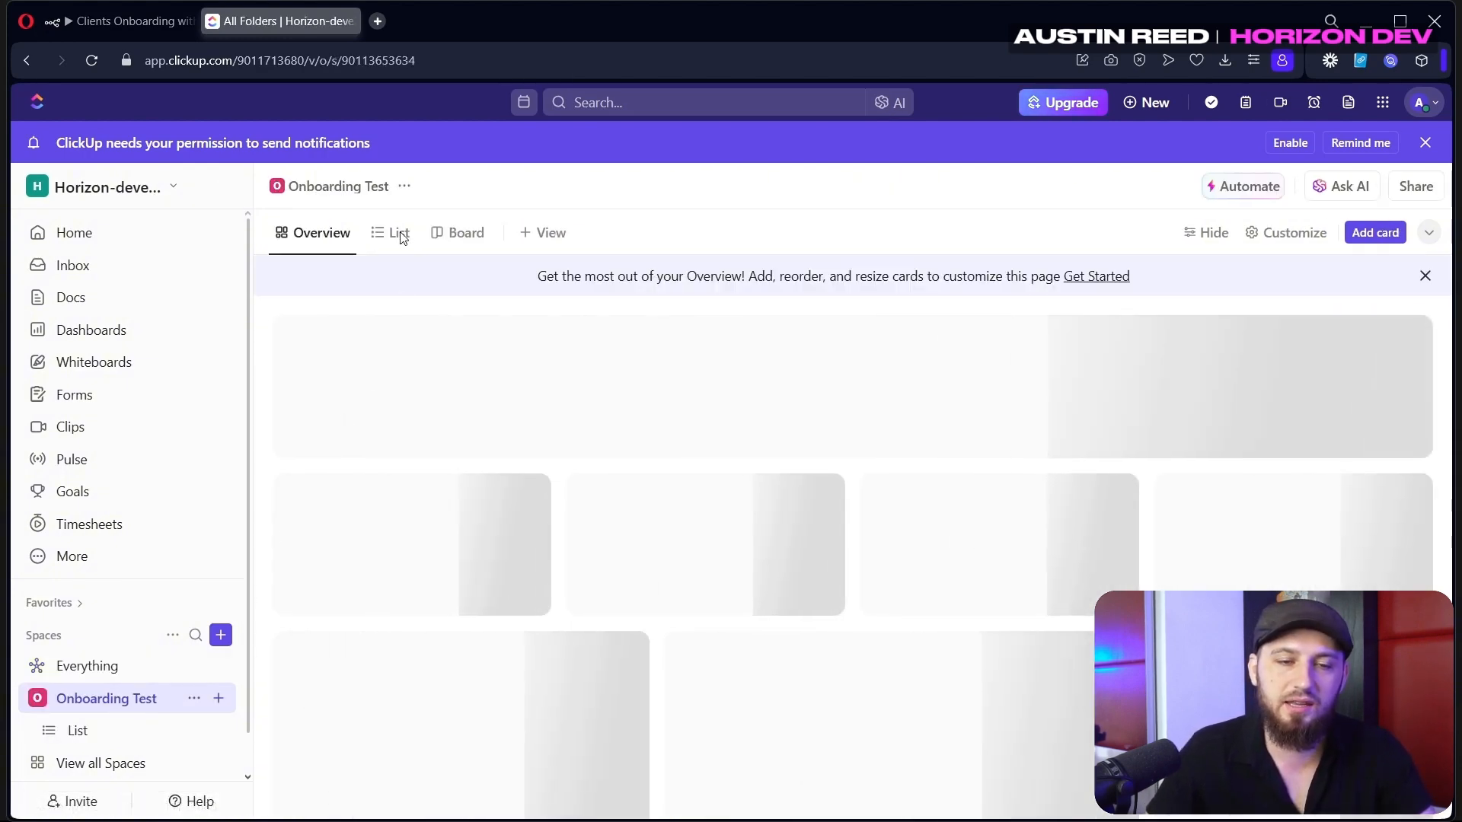
{"action": "left_click", "coordinate": [399, 235]}
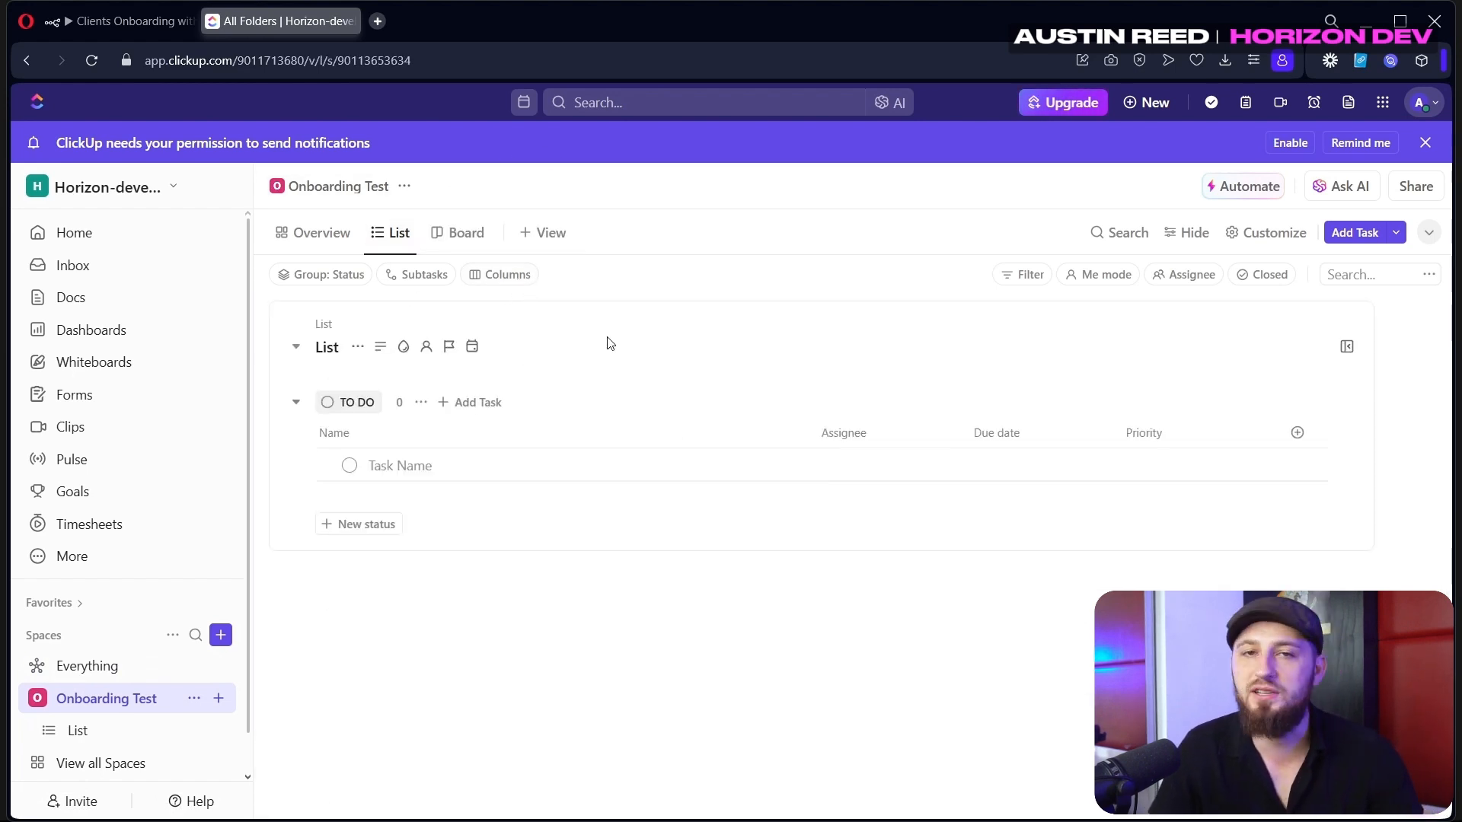
In the ClickUp Create task node, set the task's space to Onboarding Test
{"action": "key", "text": "ctrl+shift+Tab"}
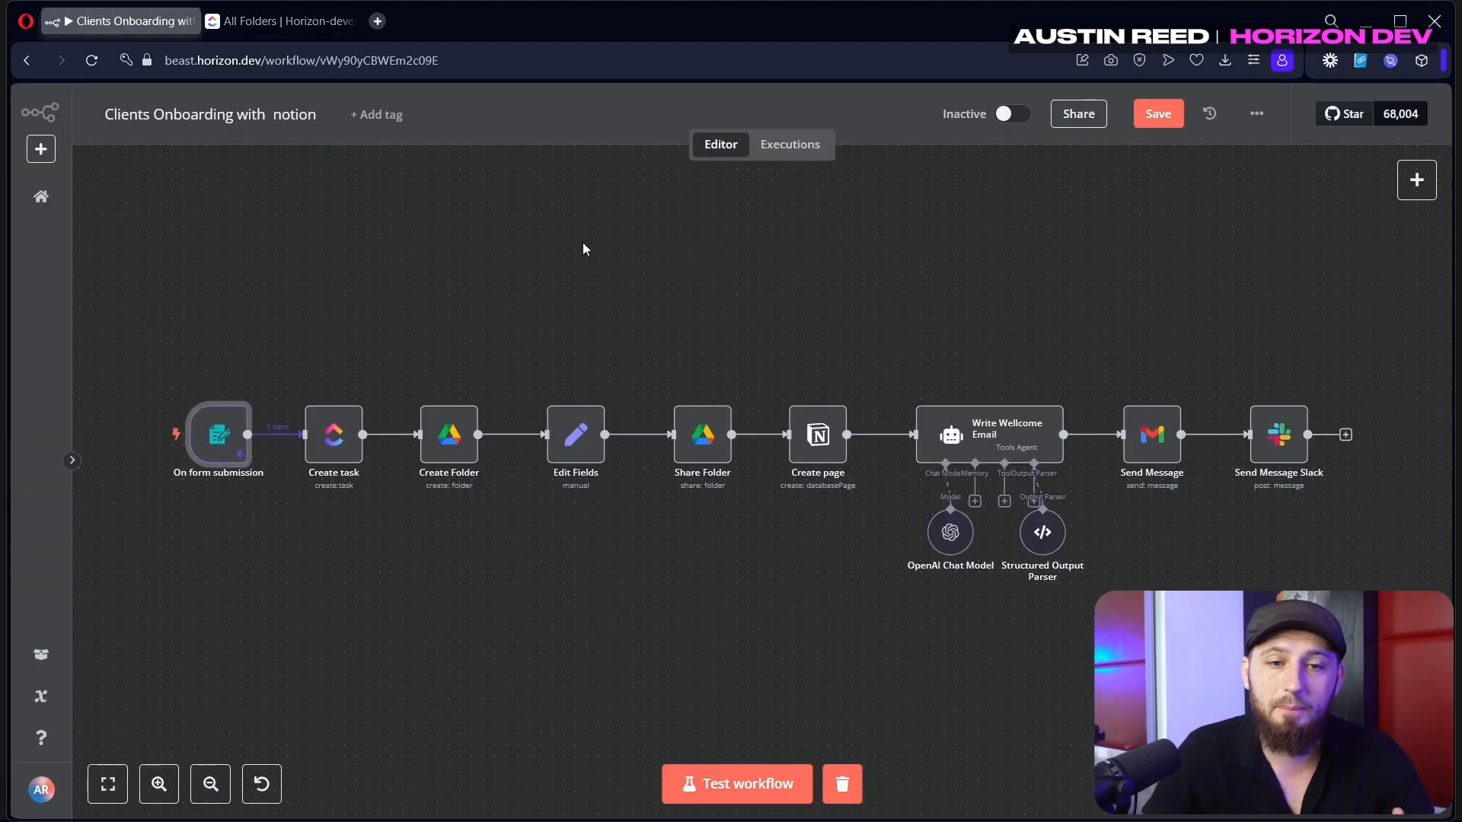
{"action": "left_click", "coordinate": [337, 452]}
{"action": "left_click", "coordinate": [1417, 180]}
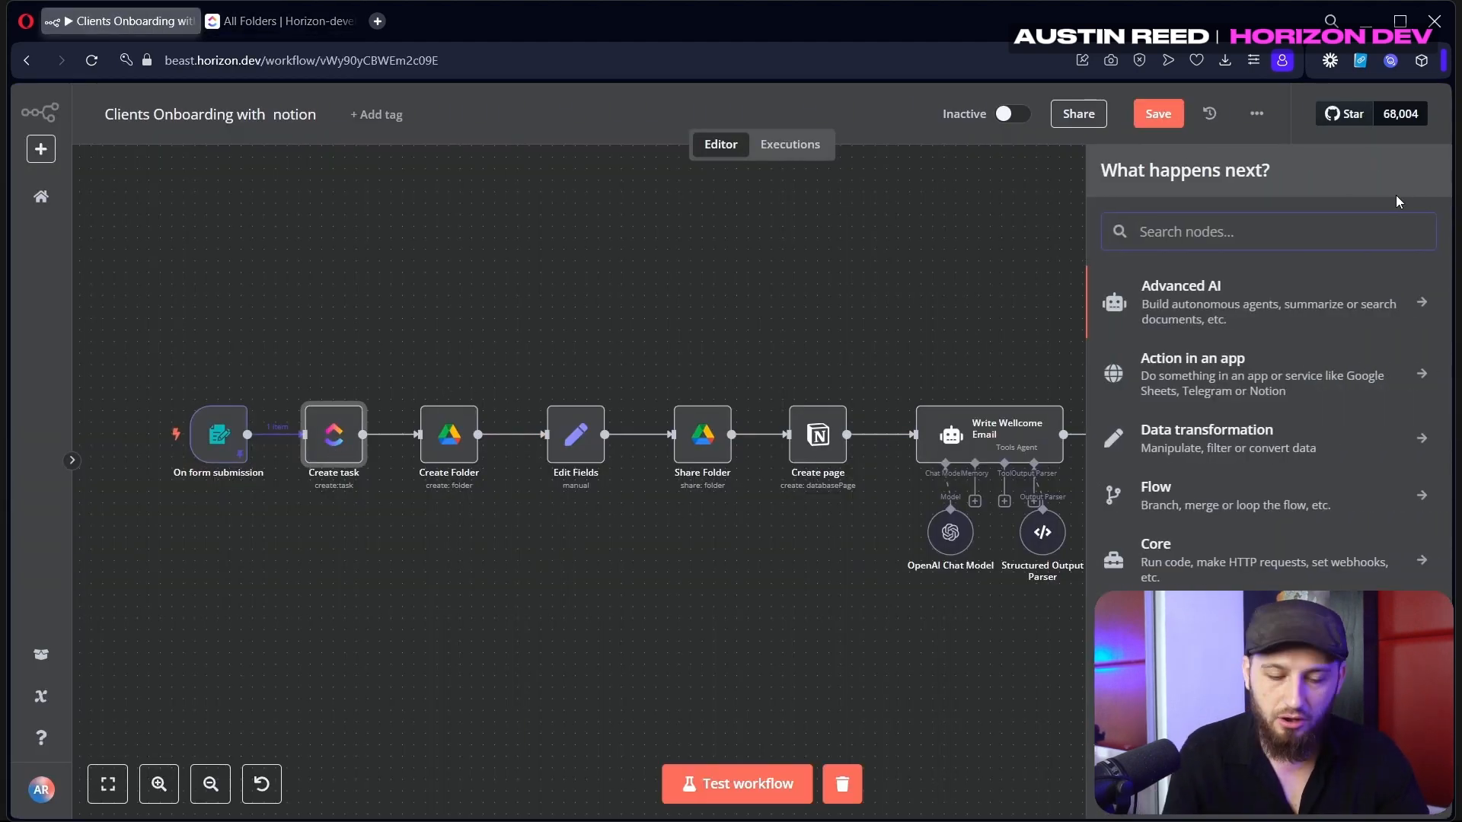
{"action": "left_click", "coordinate": [1224, 398]}
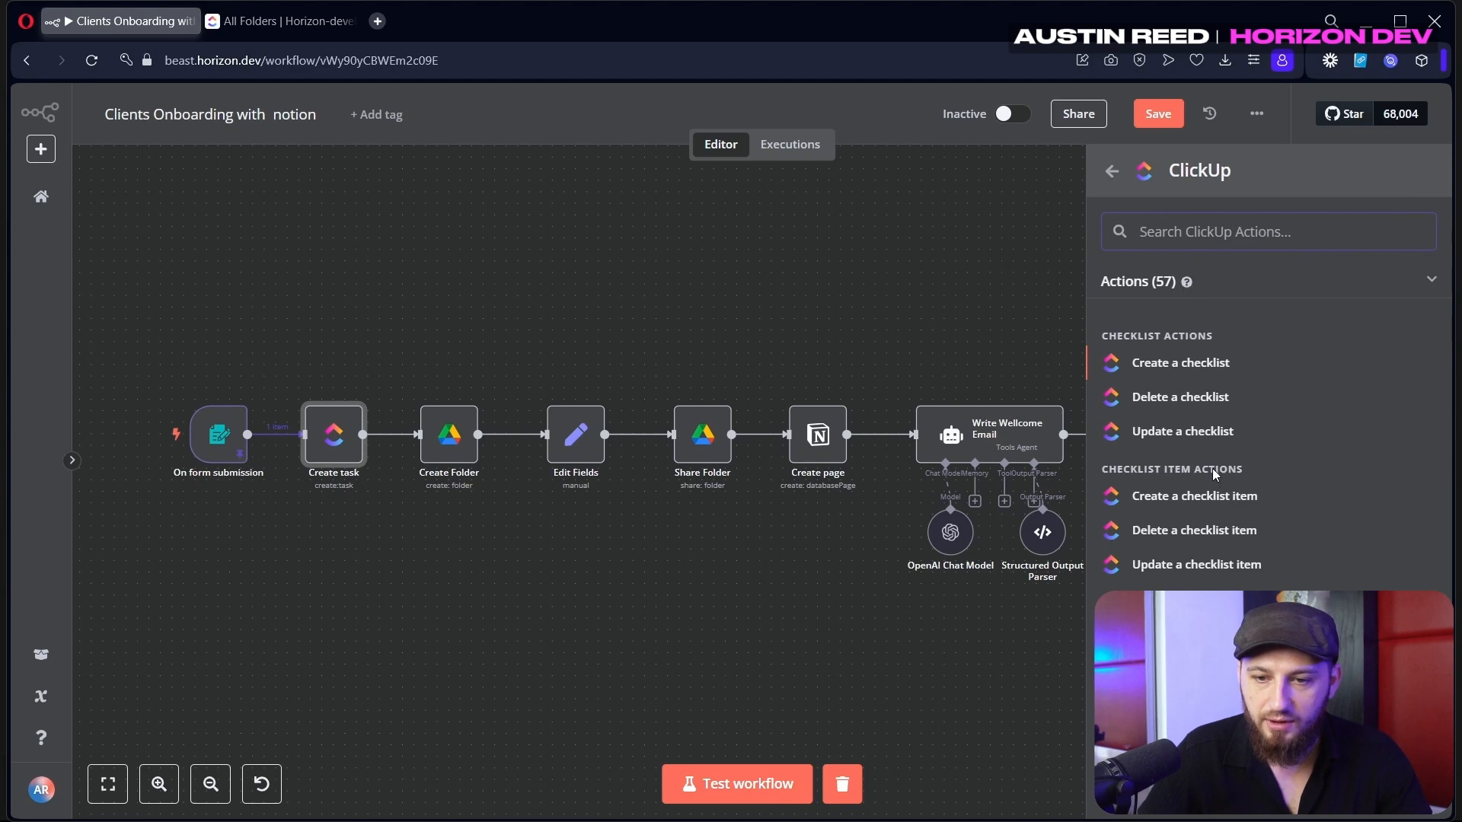
{"action": "type", "text": "c"}
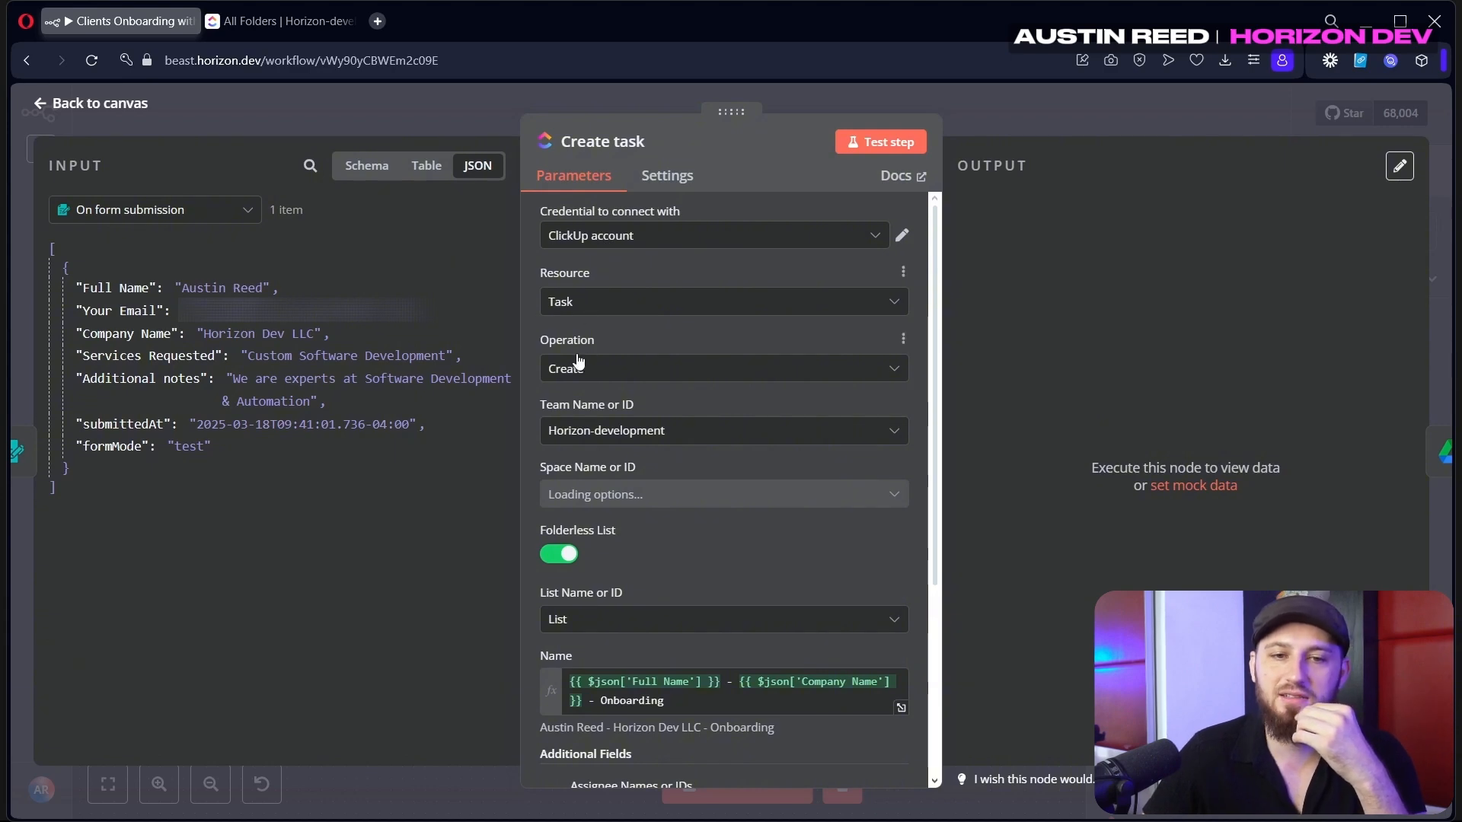
{"action": "scroll", "coordinate": [625, 379], "scroll_direction": "down", "scroll_amount": 1}
{"action": "left_click", "coordinate": [597, 402]}
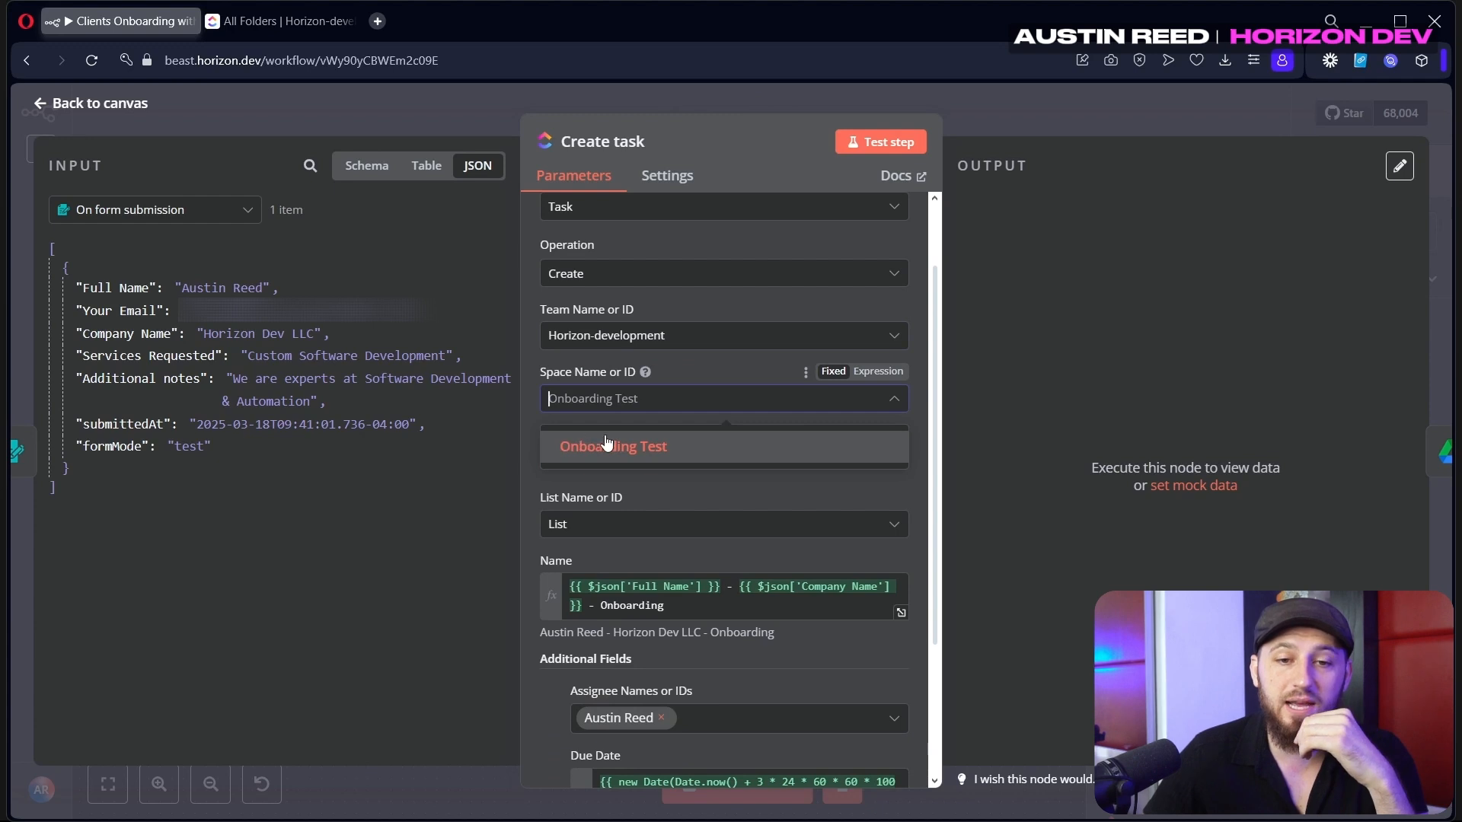
{"action": "left_click", "coordinate": [648, 445]}
{"action": "scroll", "coordinate": [648, 445], "scroll_direction": "down", "scroll_amount": 2}
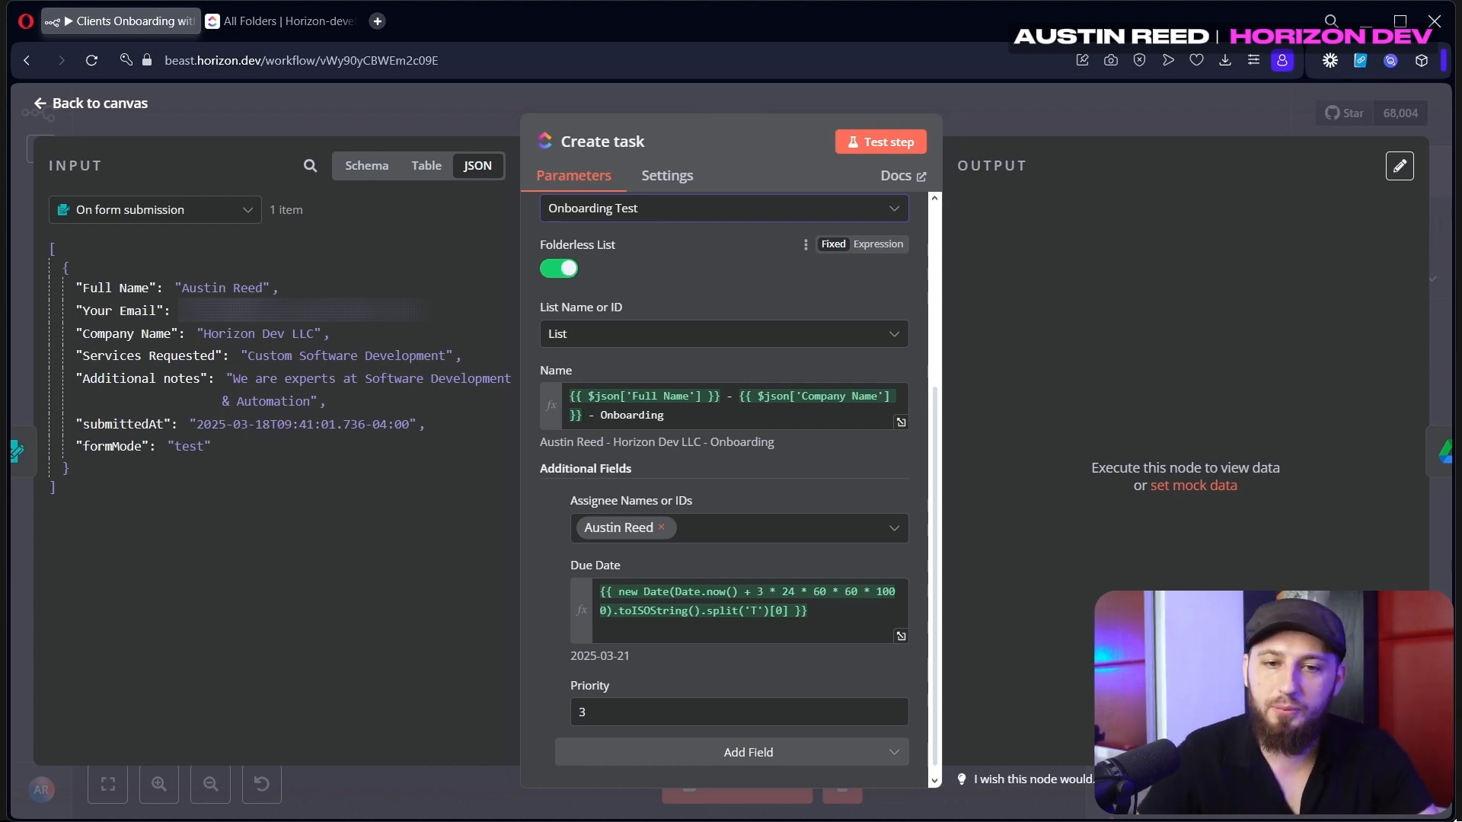
Build the task Name expression from Full Name, Company Name and 'Onboarding', separated by dashes
{"action": "left_click", "coordinate": [739, 421]}
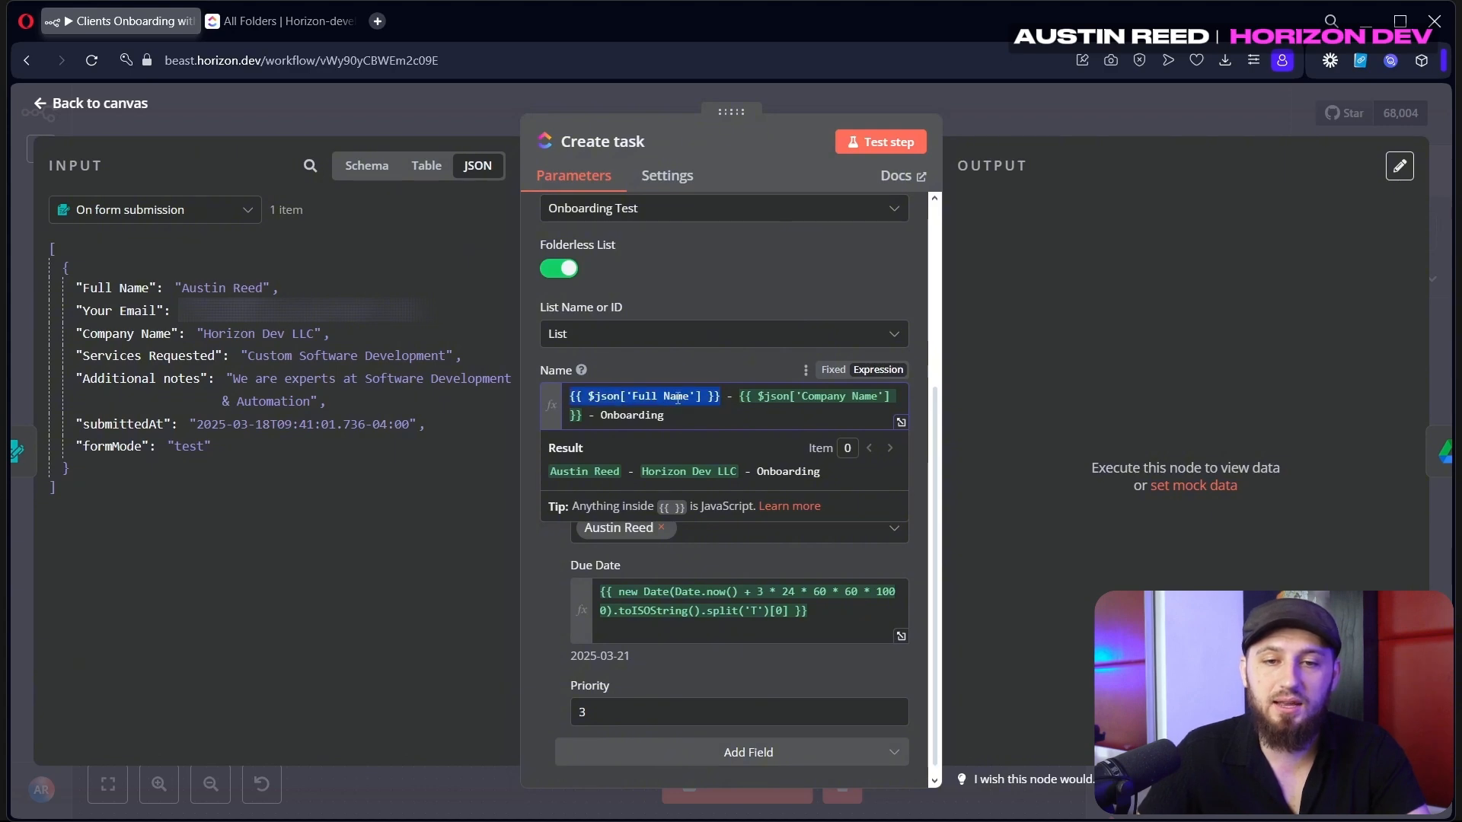
{"action": "left_click_drag", "start_coordinate": [675, 418], "coordinate": [599, 416]}
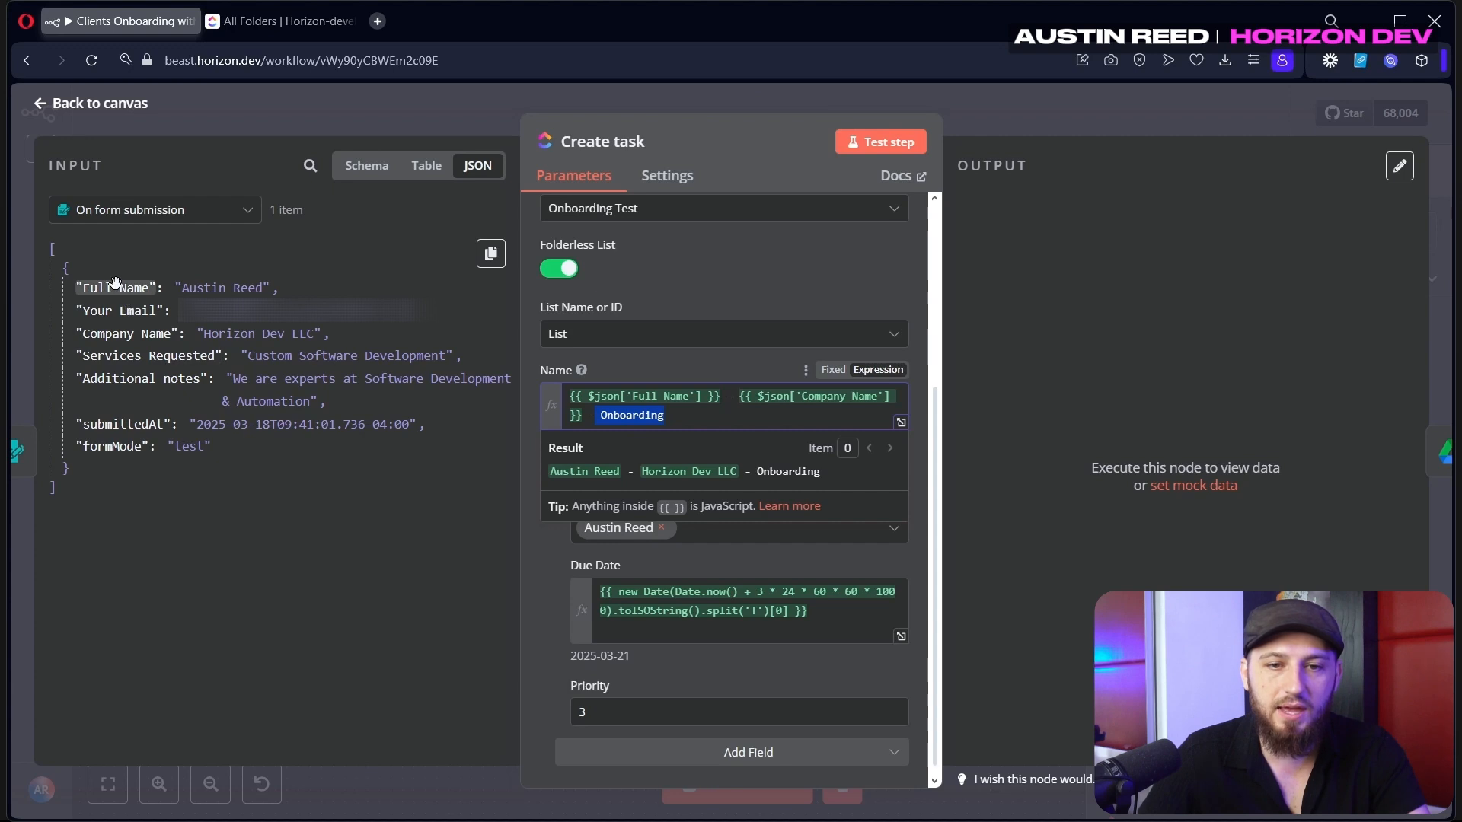
{"action": "left_click_drag", "start_coordinate": [115, 283], "coordinate": [678, 414]}
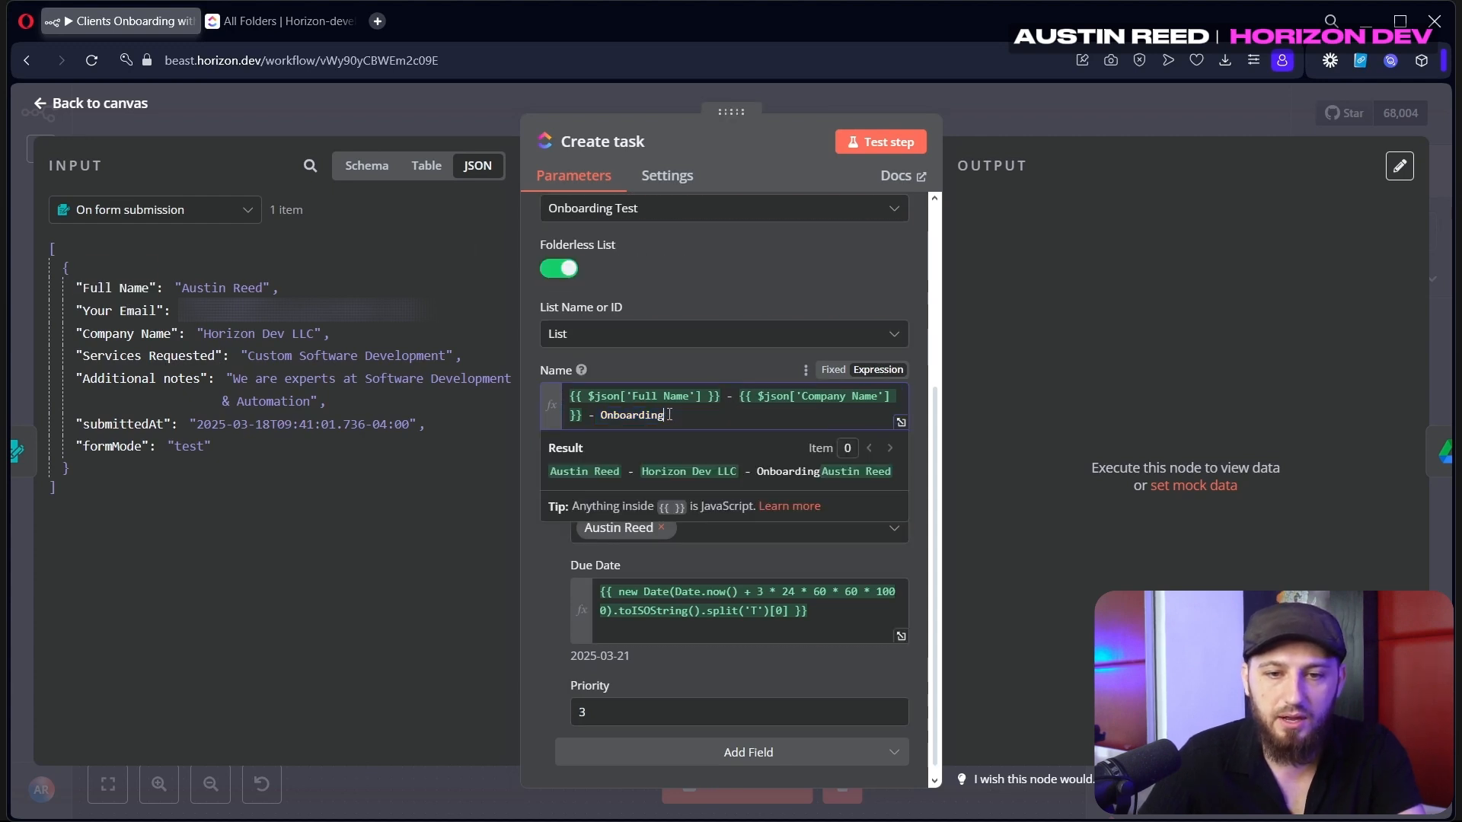
{"action": "left_click_drag", "start_coordinate": [129, 332], "coordinate": [754, 428]}
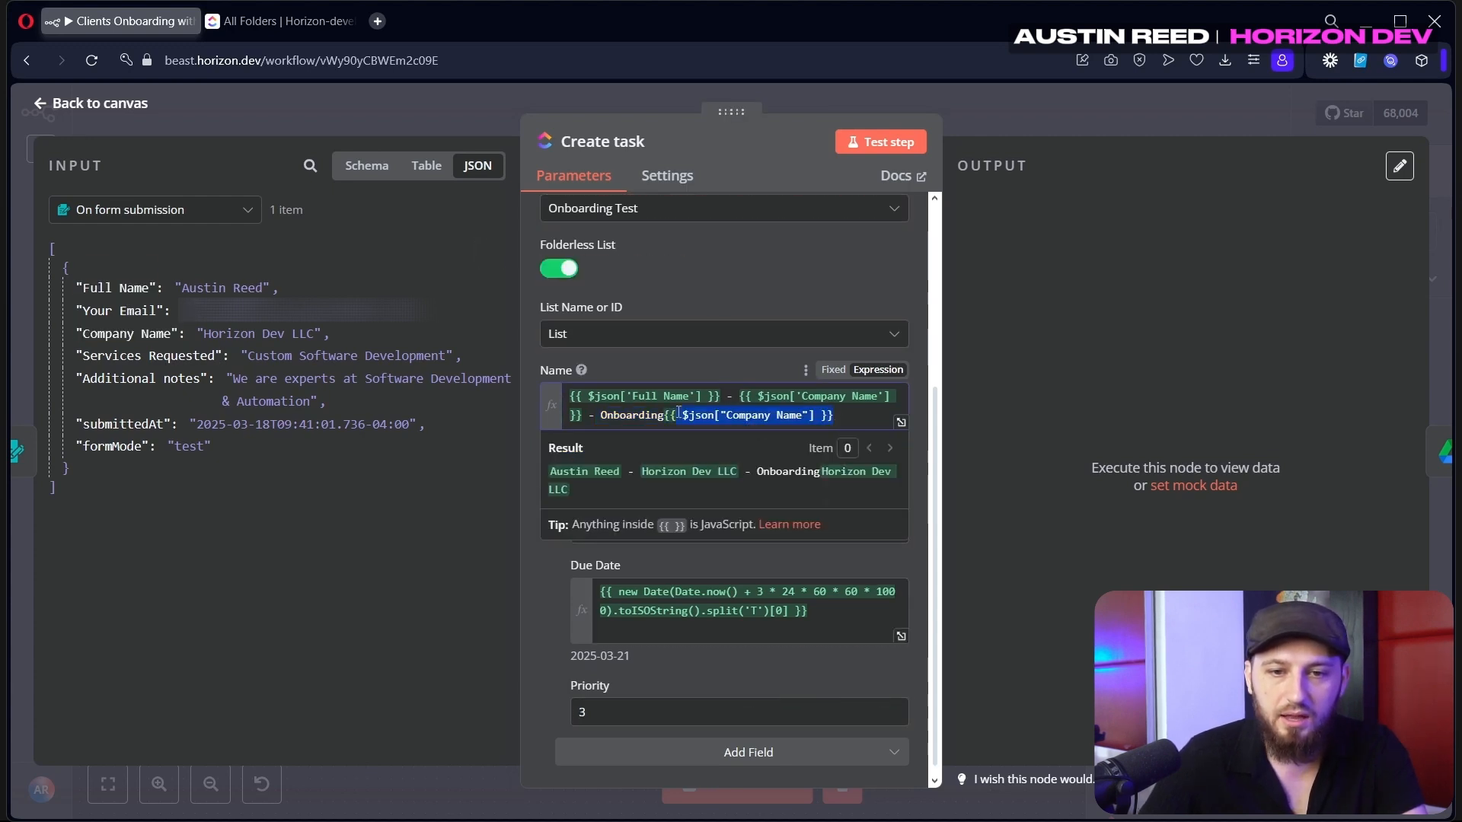
{"action": "key", "text": "BackSpace"}
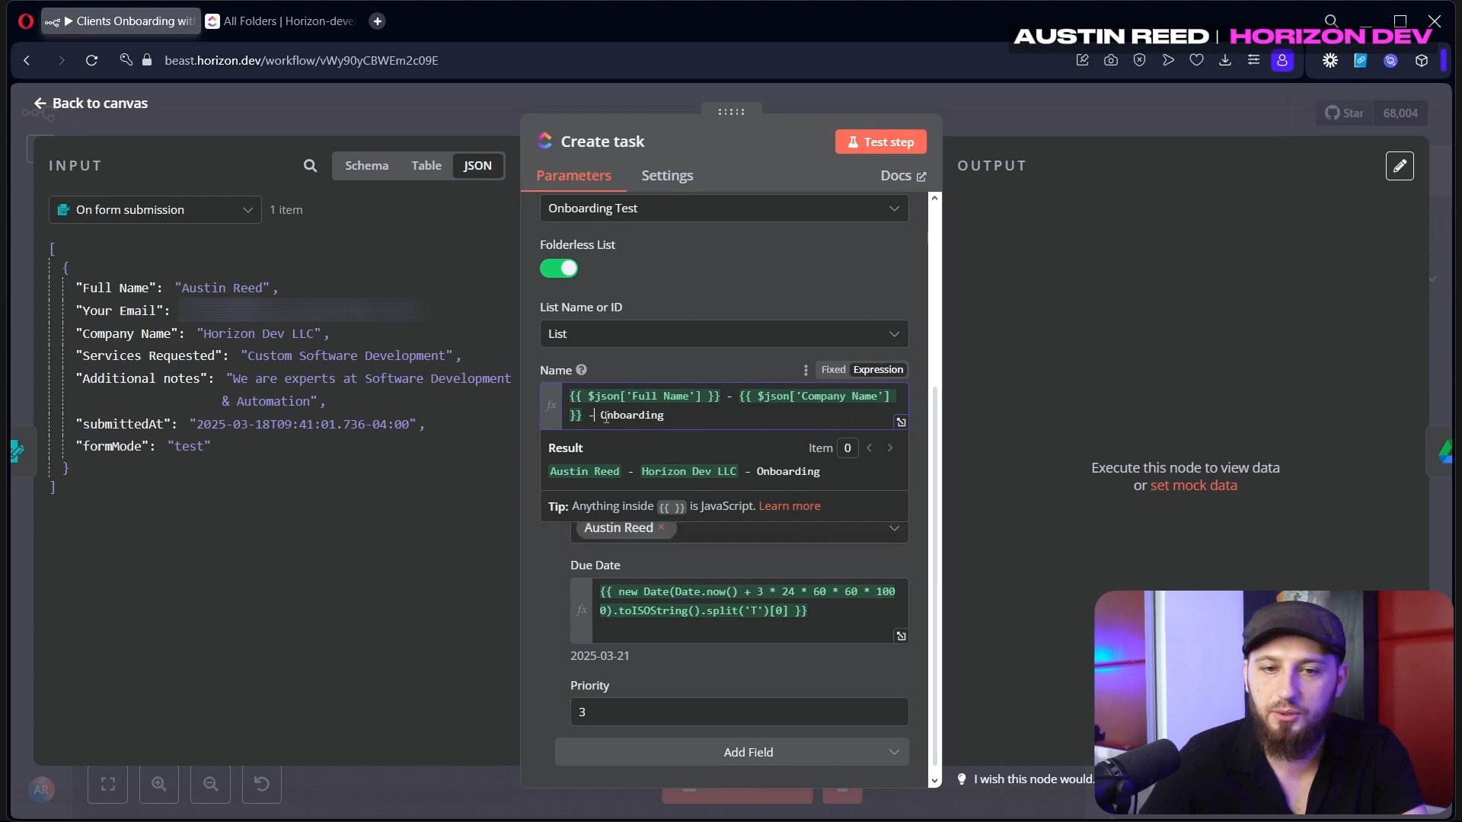
{"action": "left_click", "coordinate": [757, 484]}
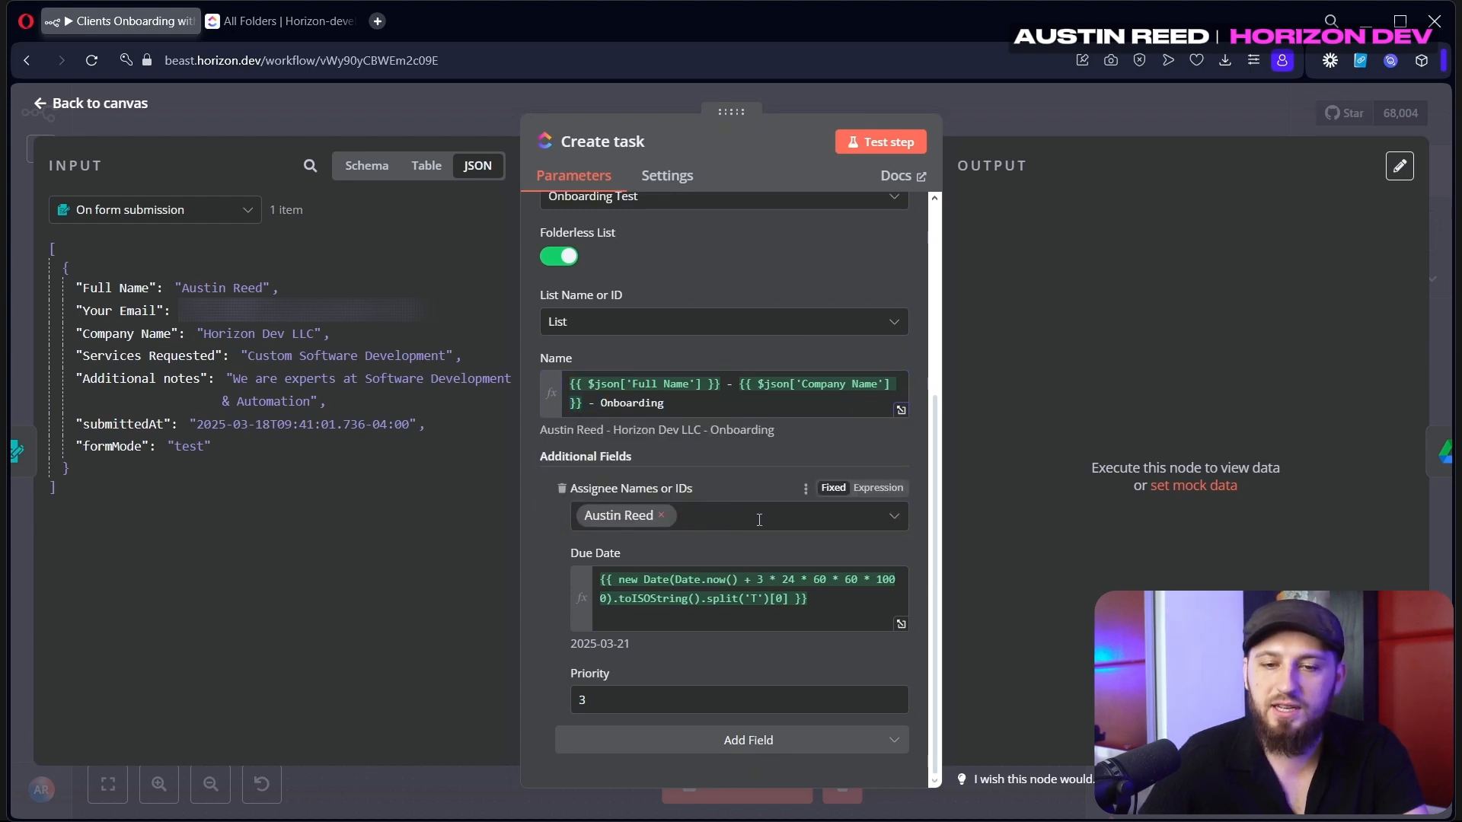
Review the ClickUp task's assignee and its three-day due date expression
{"action": "left_click", "coordinate": [670, 518]}
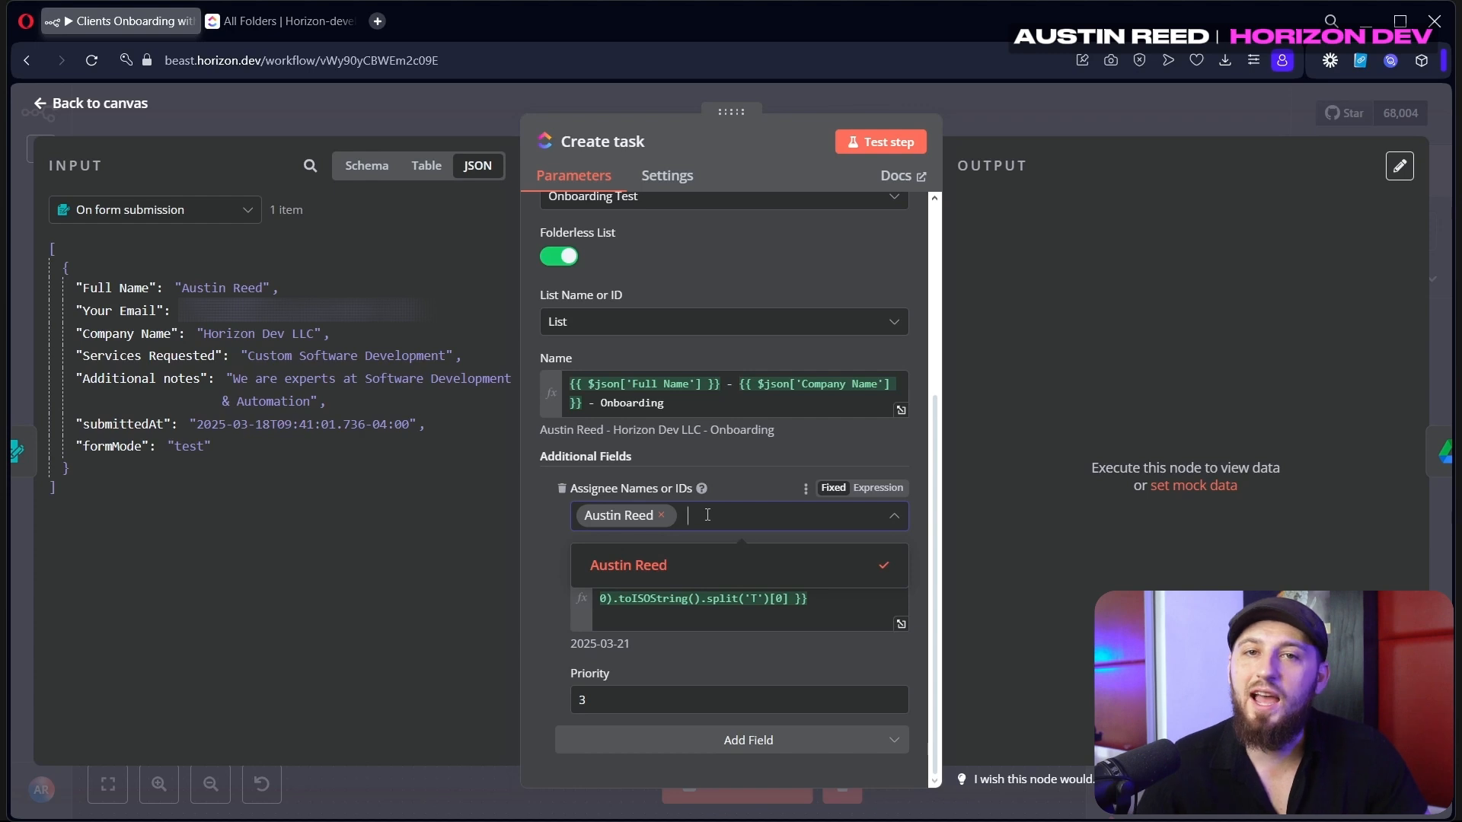
{"action": "left_click", "coordinate": [748, 462]}
{"action": "left_click_drag", "start_coordinate": [843, 609], "coordinate": [505, 569]}
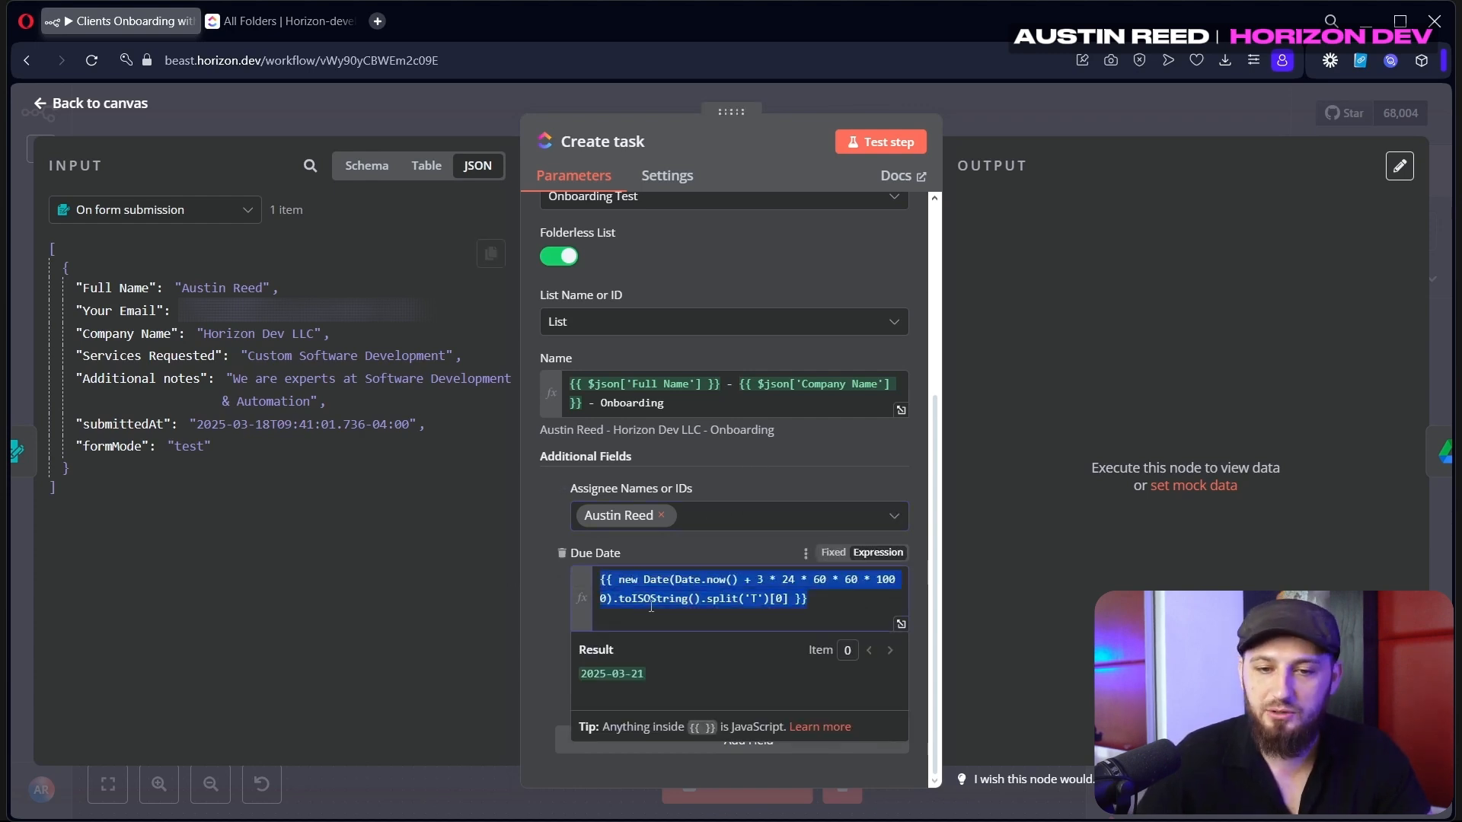
{"action": "left_click", "coordinate": [787, 609]}
{"action": "left_click_drag", "start_coordinate": [791, 596], "coordinate": [536, 561]}
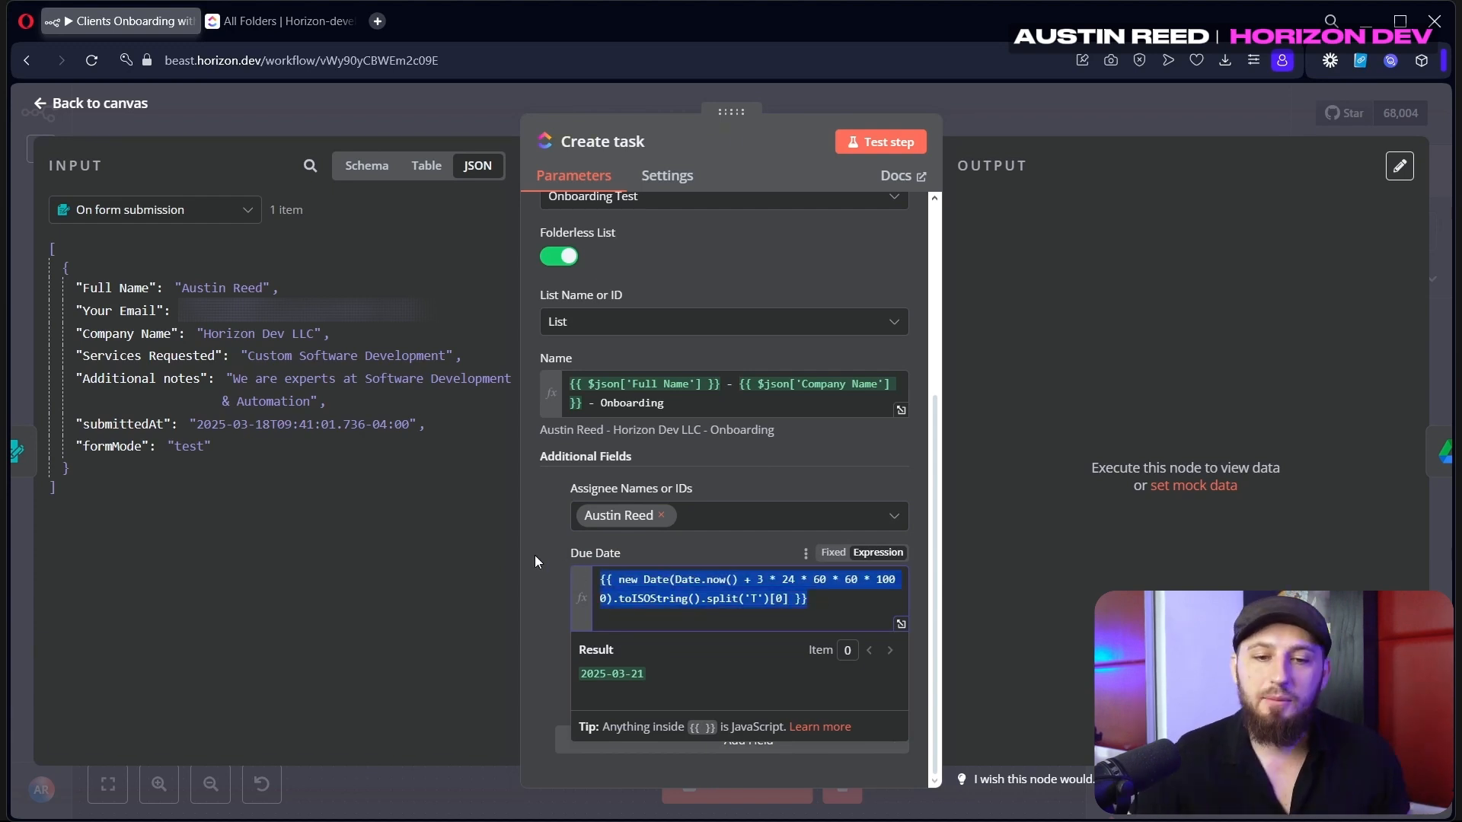
{"action": "left_click", "coordinate": [711, 597]}
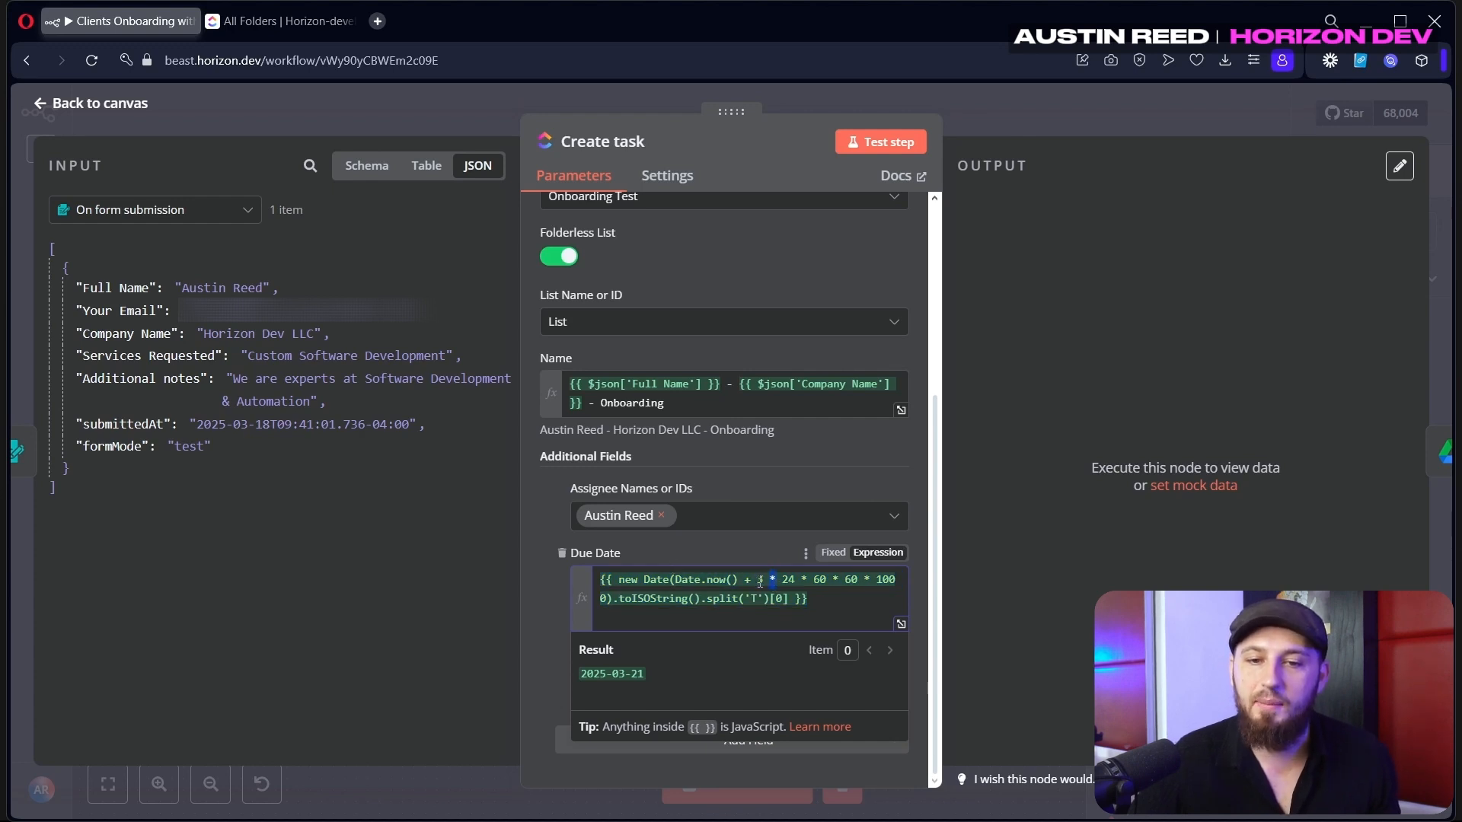
{"action": "left_click_drag", "start_coordinate": [807, 598], "coordinate": [510, 592]}
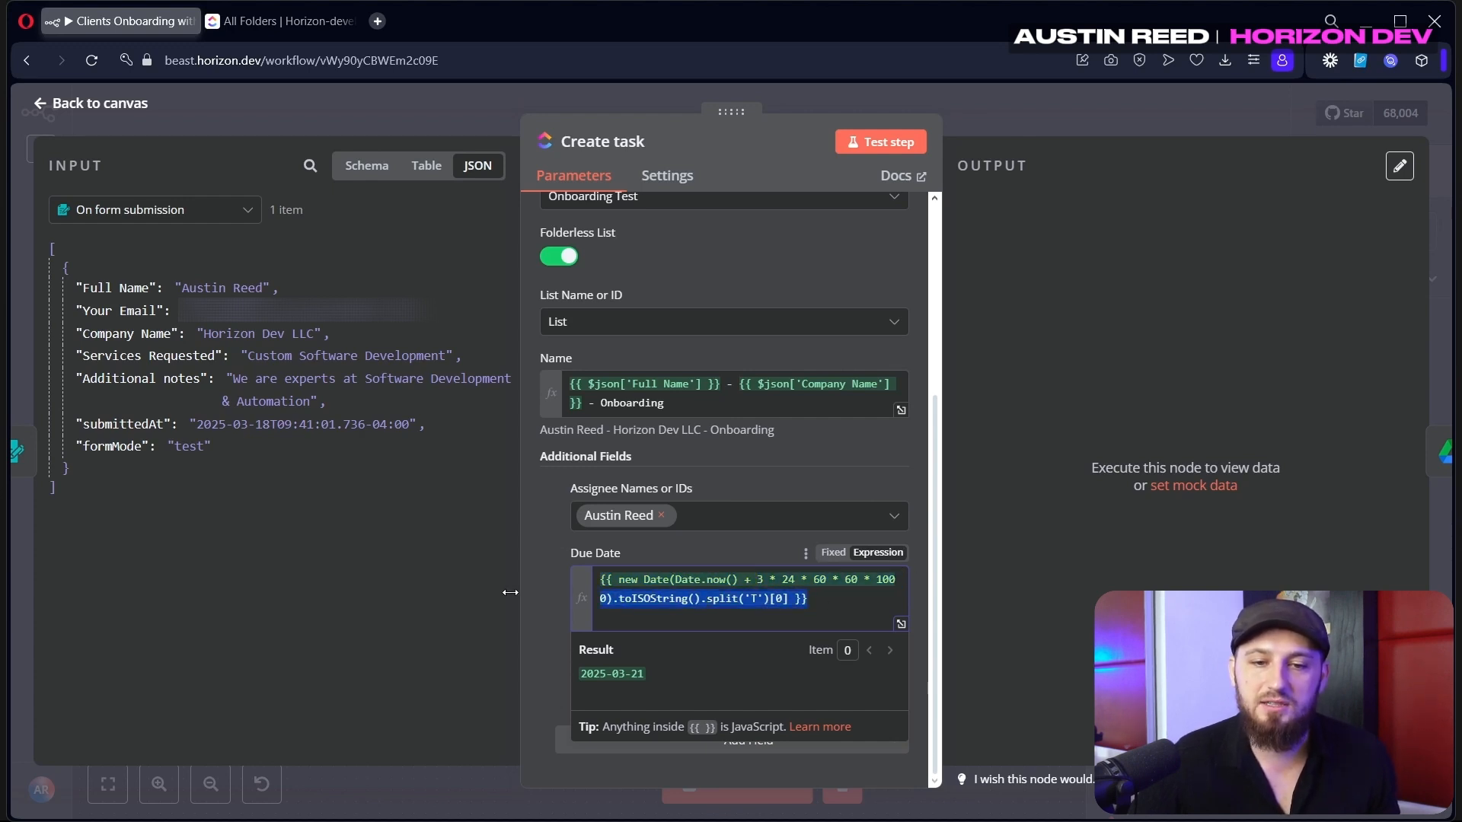
{"action": "left_click", "coordinate": [659, 680]}
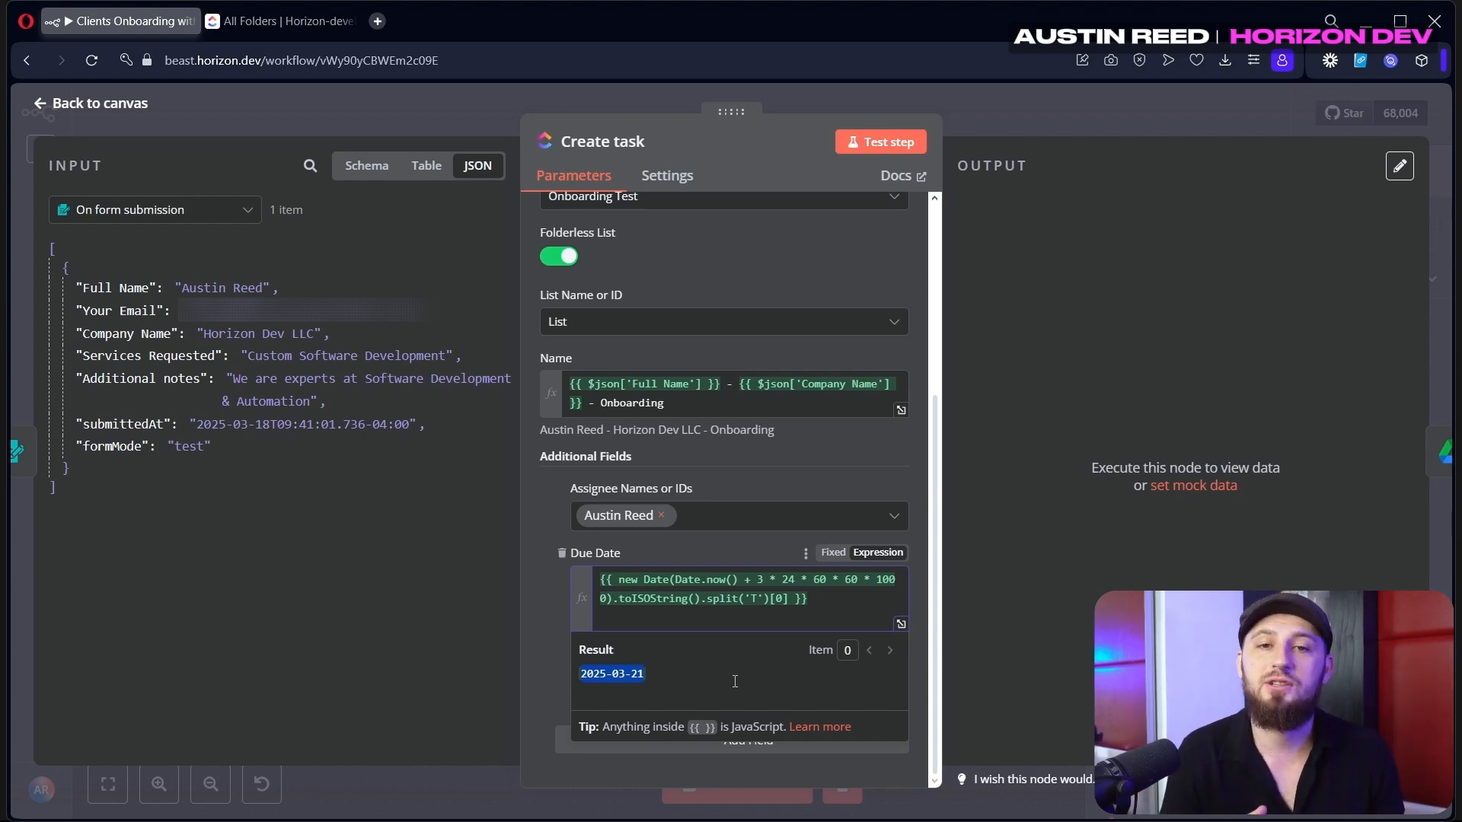
Confirm priority 3, test-run the step and verify the new task in ClickUp
{"action": "left_click", "coordinate": [611, 701]}
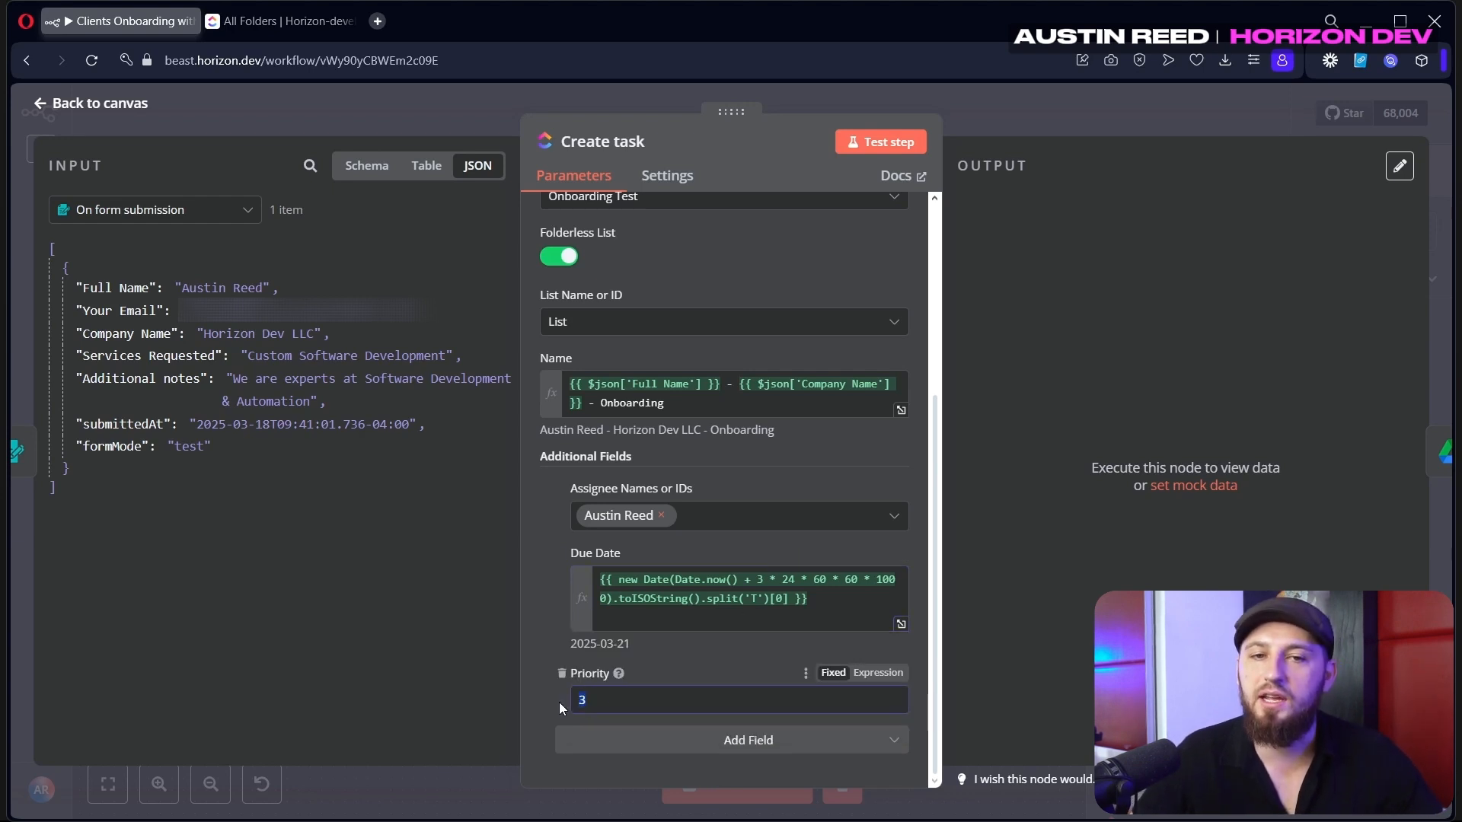
{"action": "left_click", "coordinate": [885, 141]}
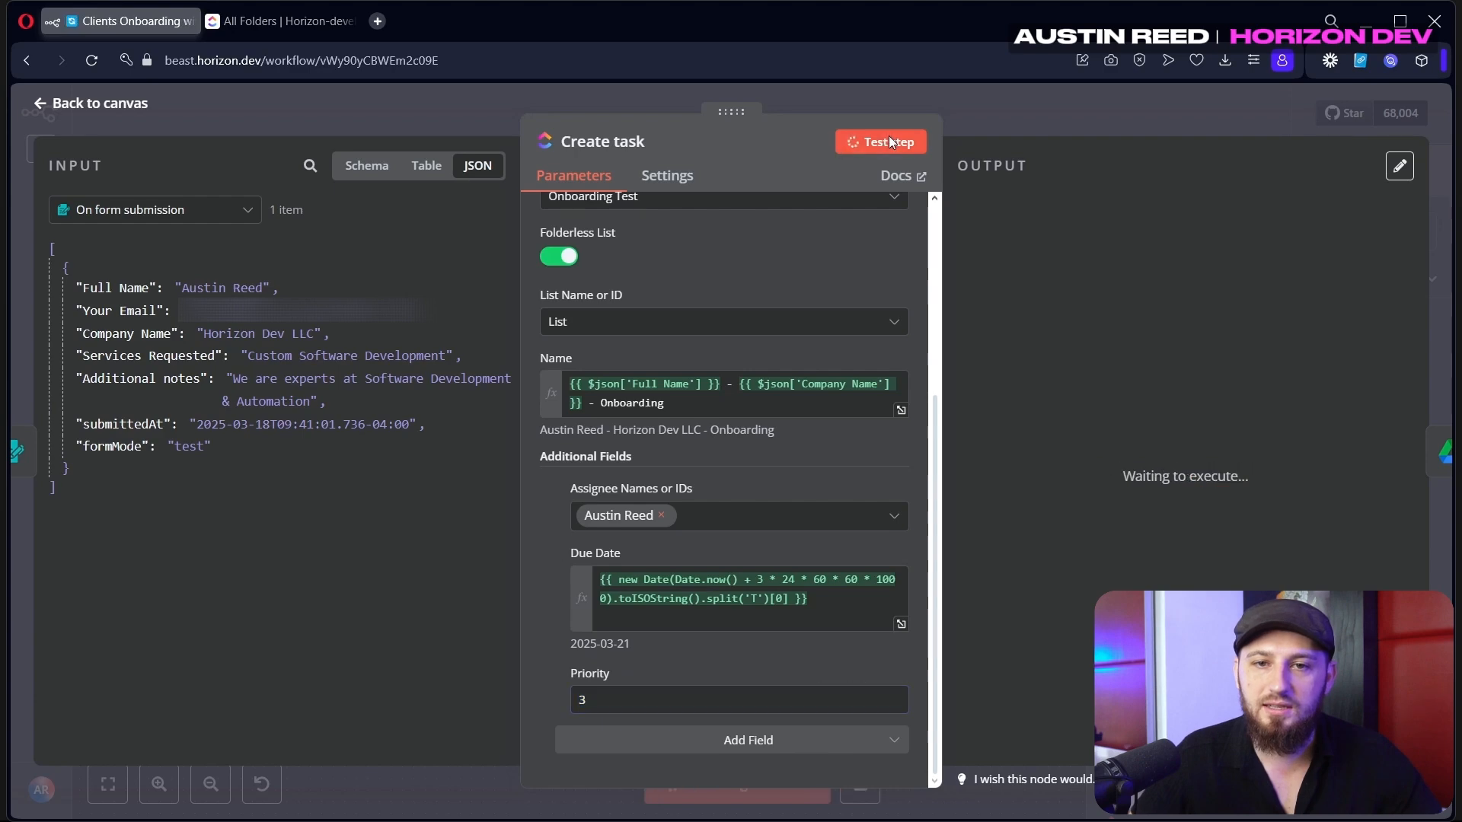
{"action": "left_click", "coordinate": [297, 23]}
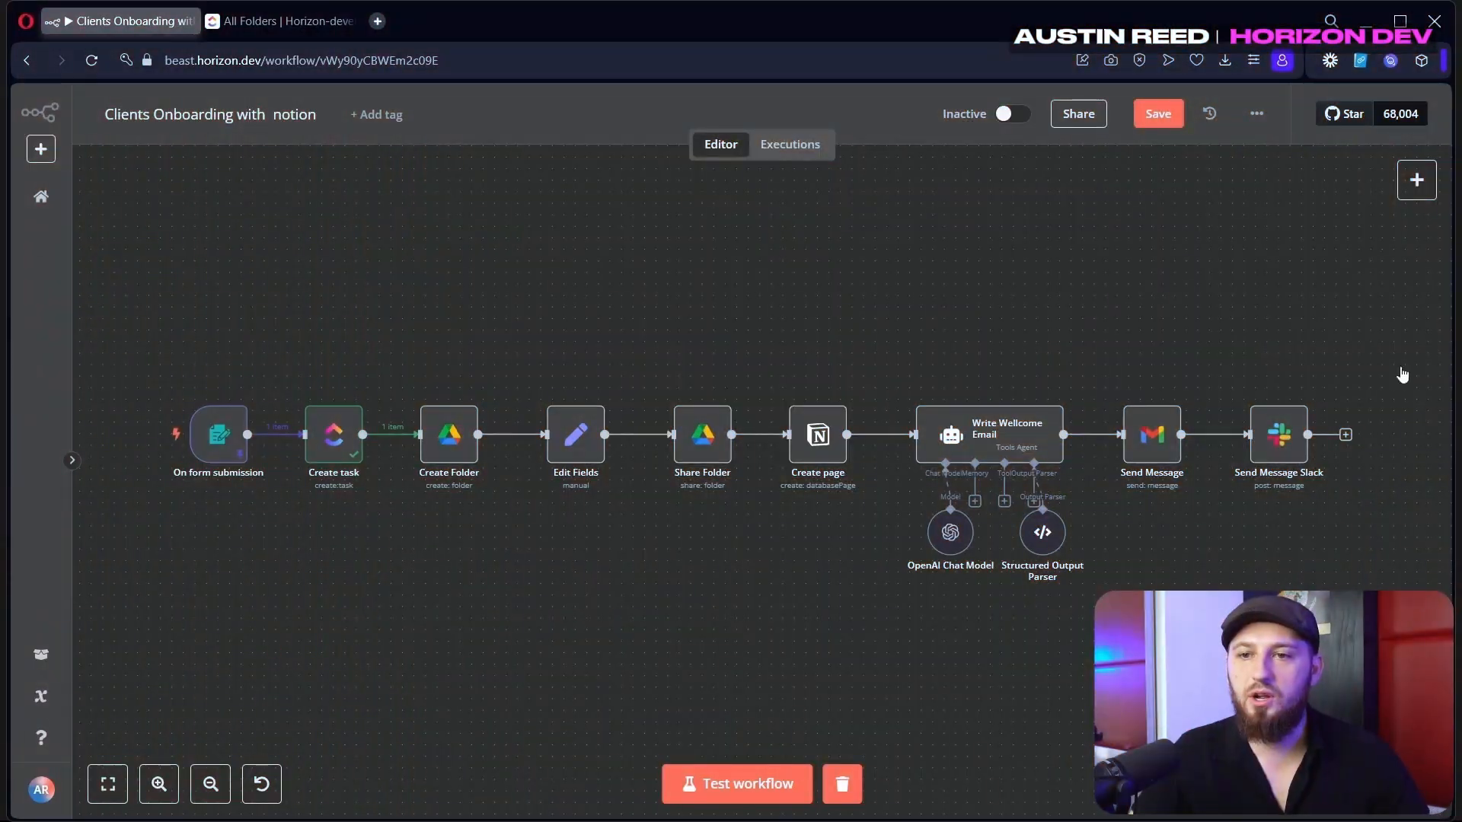
Add a Google Drive Create Folder node and open its settings
{"action": "left_click", "coordinate": [1416, 180]}
{"action": "type", "text": "drive"}
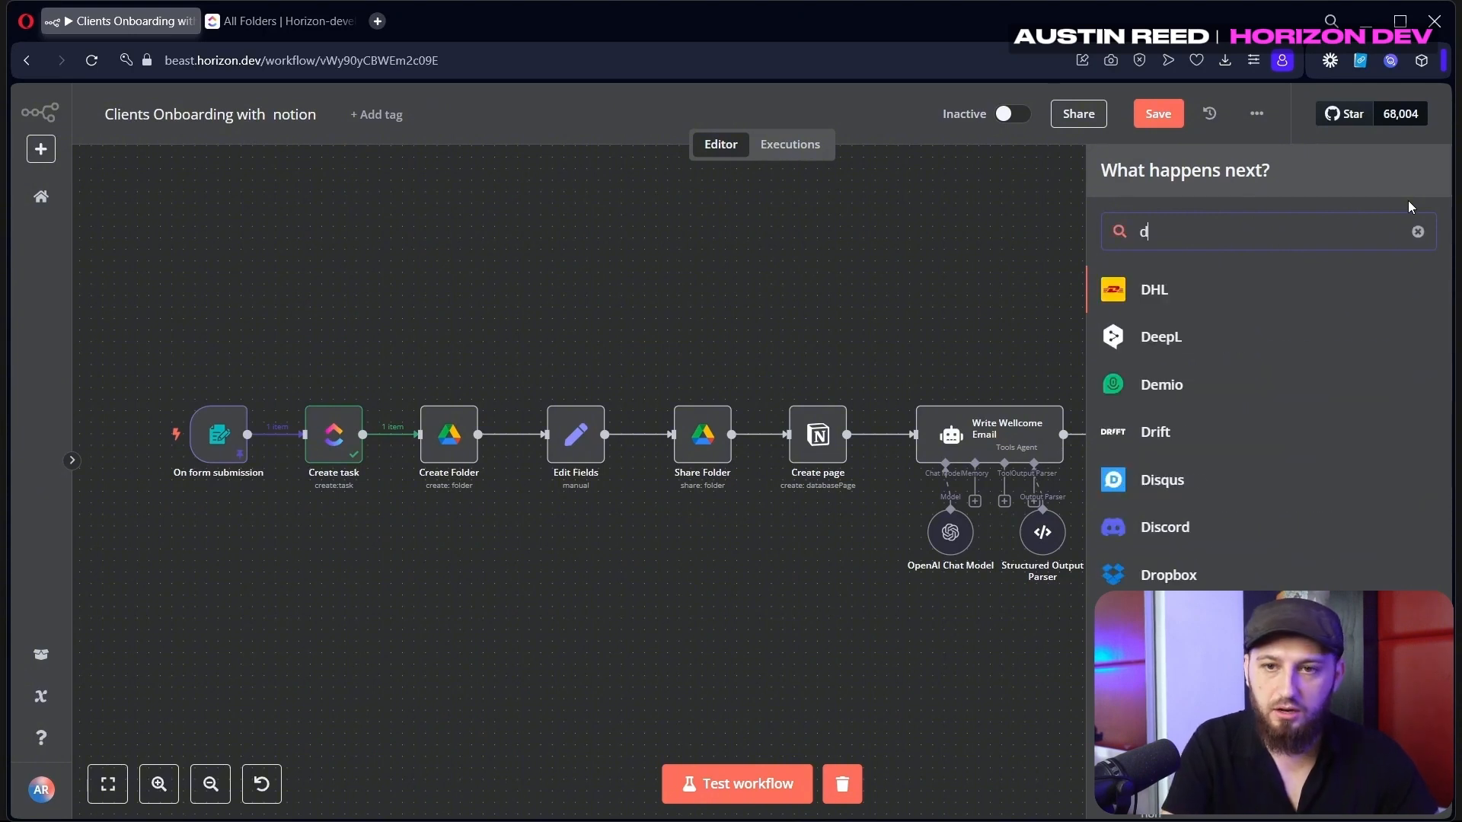
{"action": "left_click", "coordinate": [1271, 369]}
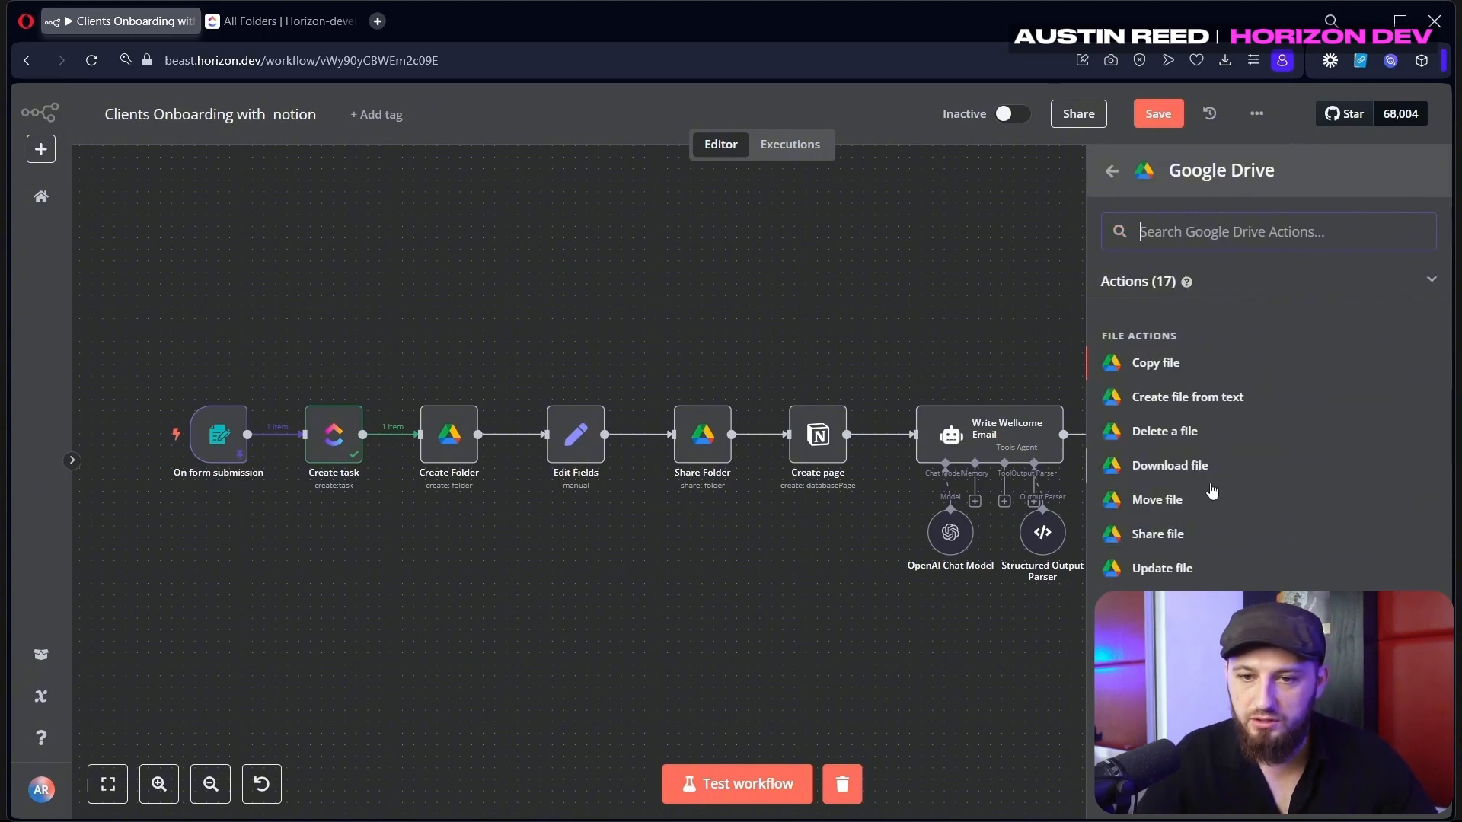
{"action": "scroll", "coordinate": [1210, 491], "scroll_direction": "down", "scroll_amount": 4}
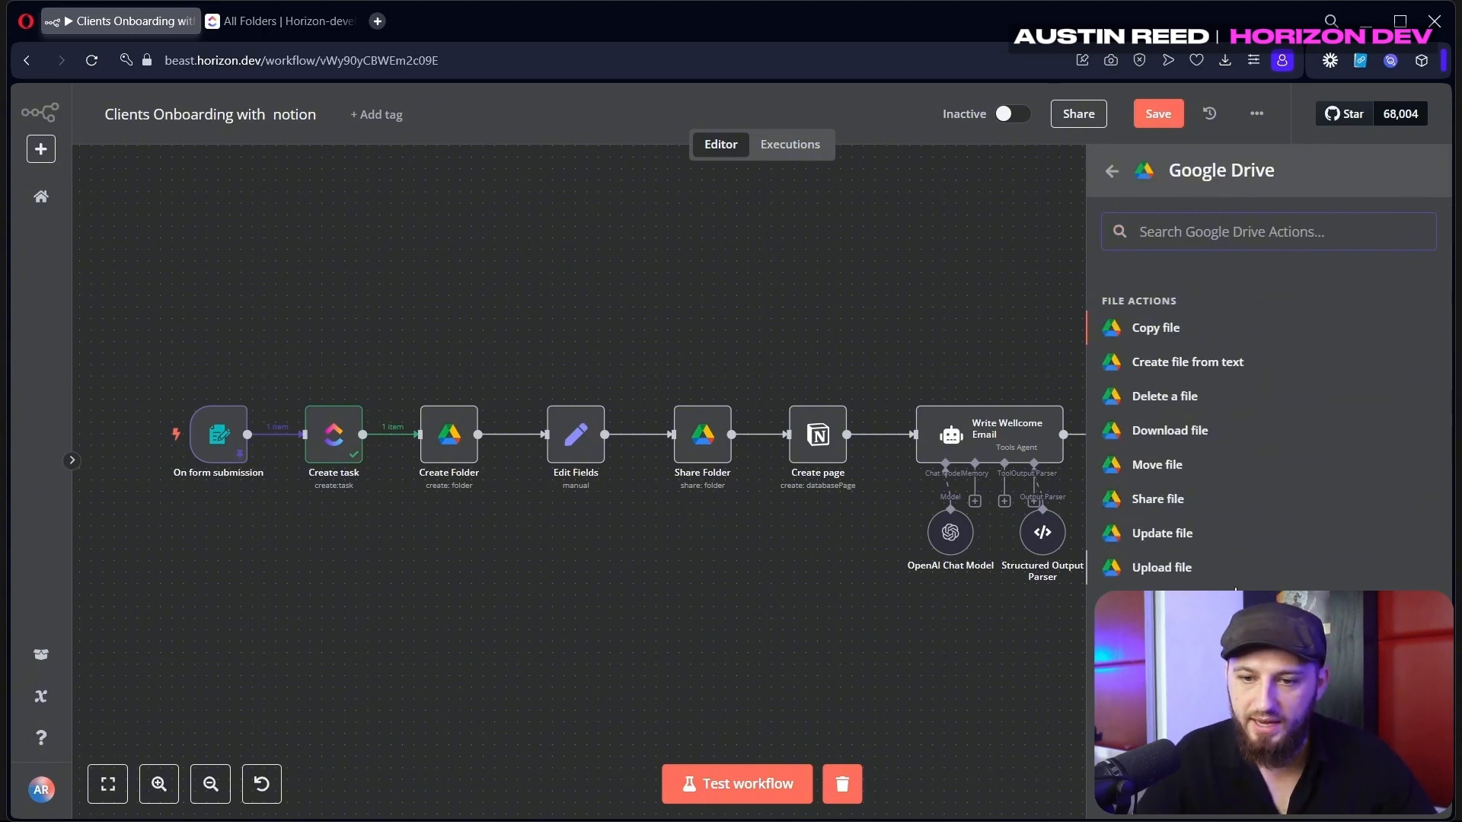
{"action": "double_click", "coordinate": [455, 447]}
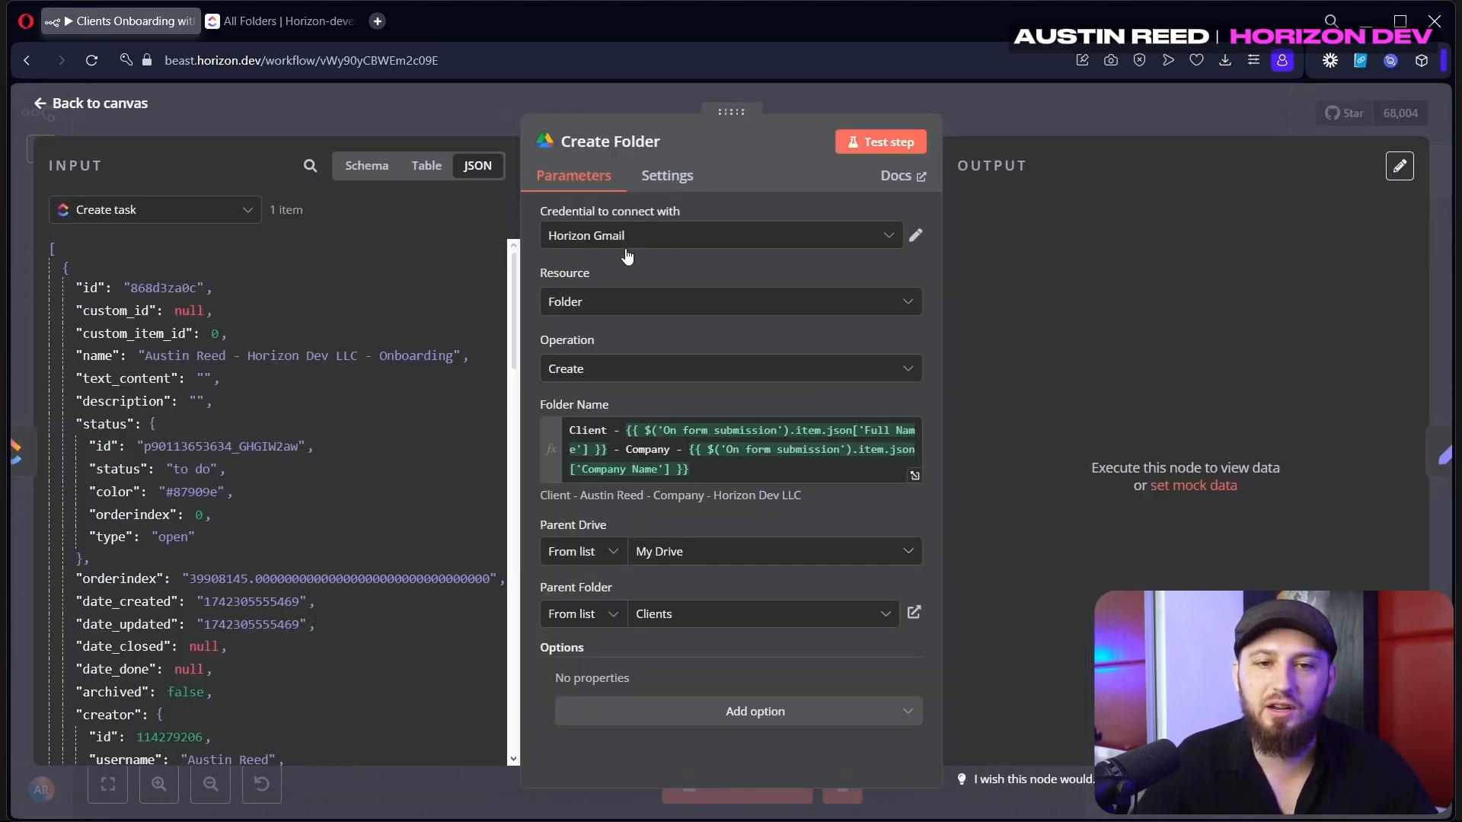
Rebuild the folder name using the form's Full Name and Company Name fields
{"action": "left_click_drag", "start_coordinate": [620, 434], "coordinate": [565, 431]}
{"action": "left_click", "coordinate": [620, 449]}
{"action": "left_click_drag", "start_coordinate": [720, 431], "coordinate": [629, 431]}
{"action": "key", "text": "BackSpace"}
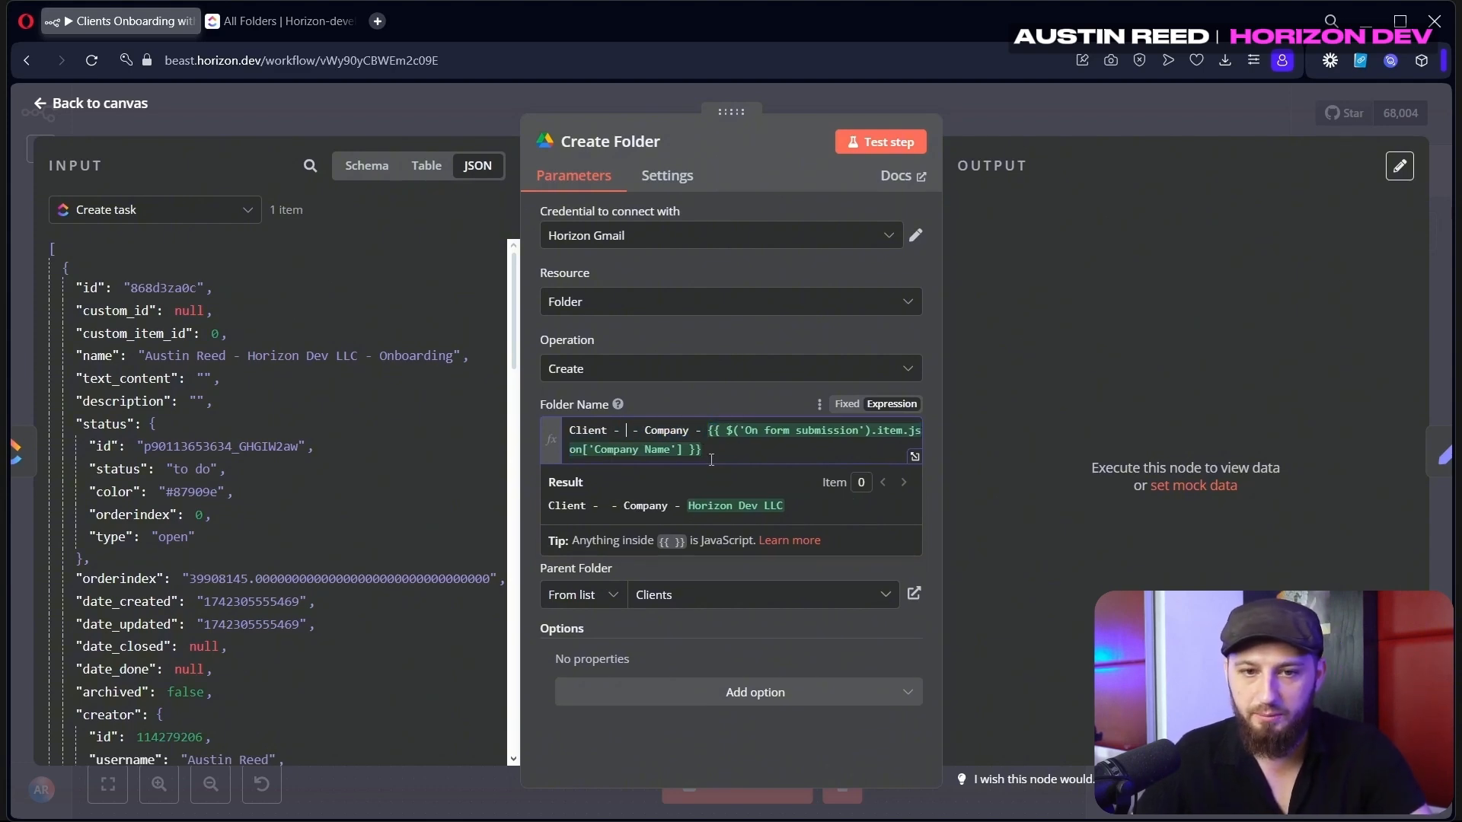
{"action": "mouse_move", "coordinate": [721, 447]}
{"action": "left_mouse_down"}
{"action": "mouse_move", "coordinate": [570, 431]}
{"action": "mouse_move", "coordinate": [707, 431]}
{"action": "left_mouse_up"}
{"action": "key", "text": "BackSpace"}
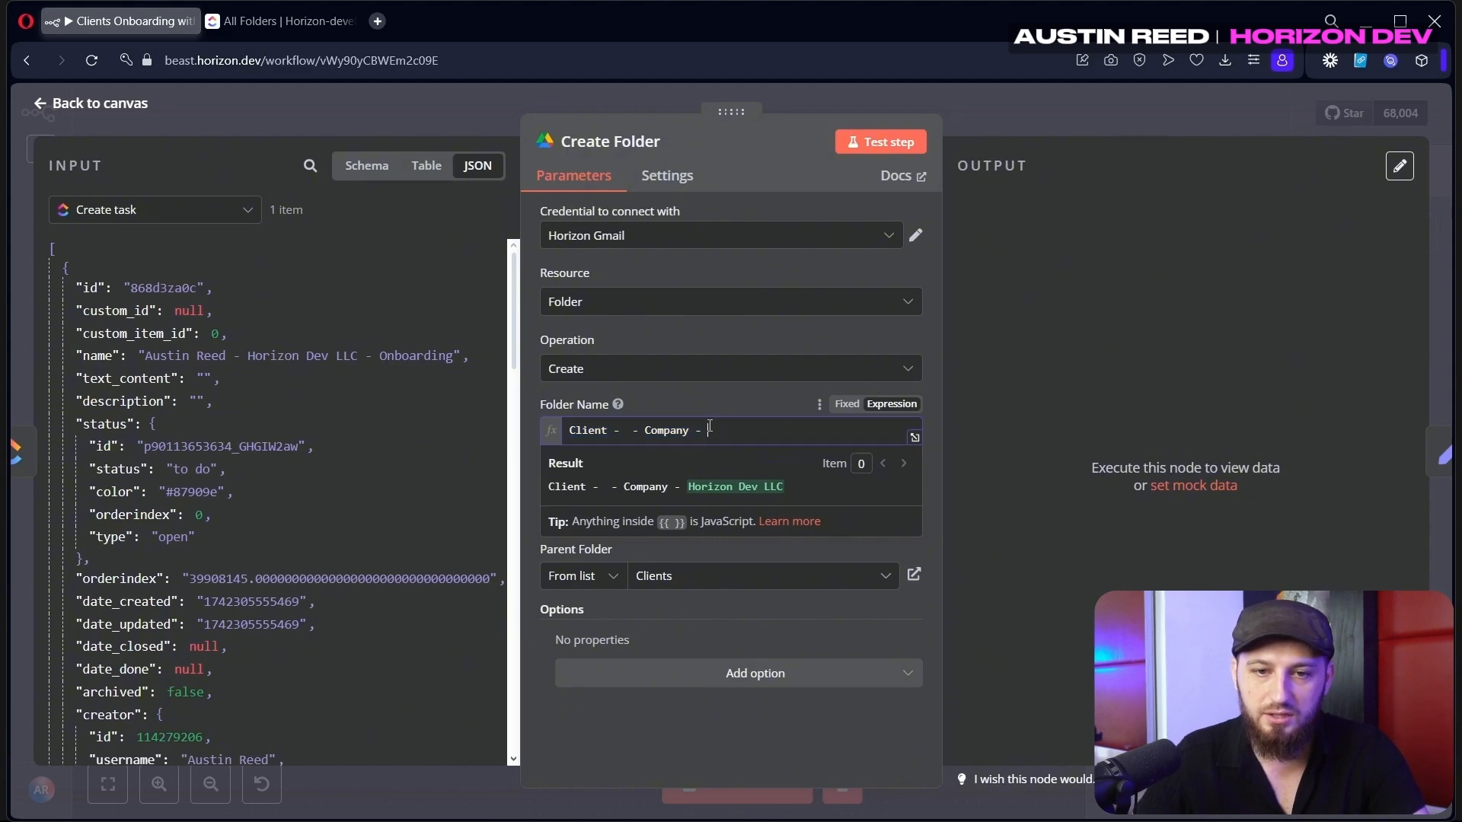
{"action": "left_click", "coordinate": [232, 208]}
{"action": "left_click", "coordinate": [156, 288]}
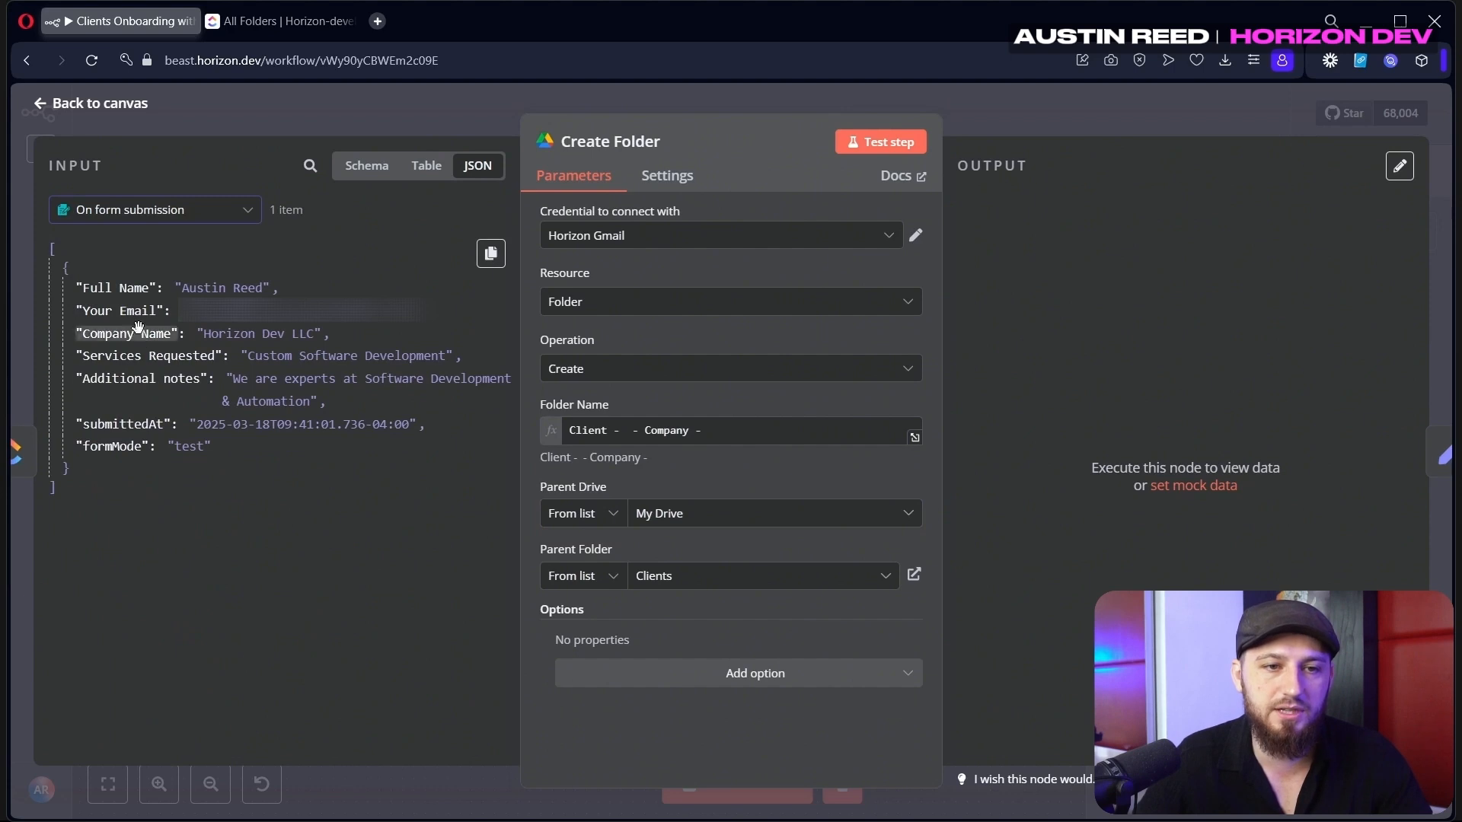
{"action": "left_click_drag", "start_coordinate": [118, 287], "coordinate": [621, 431]}
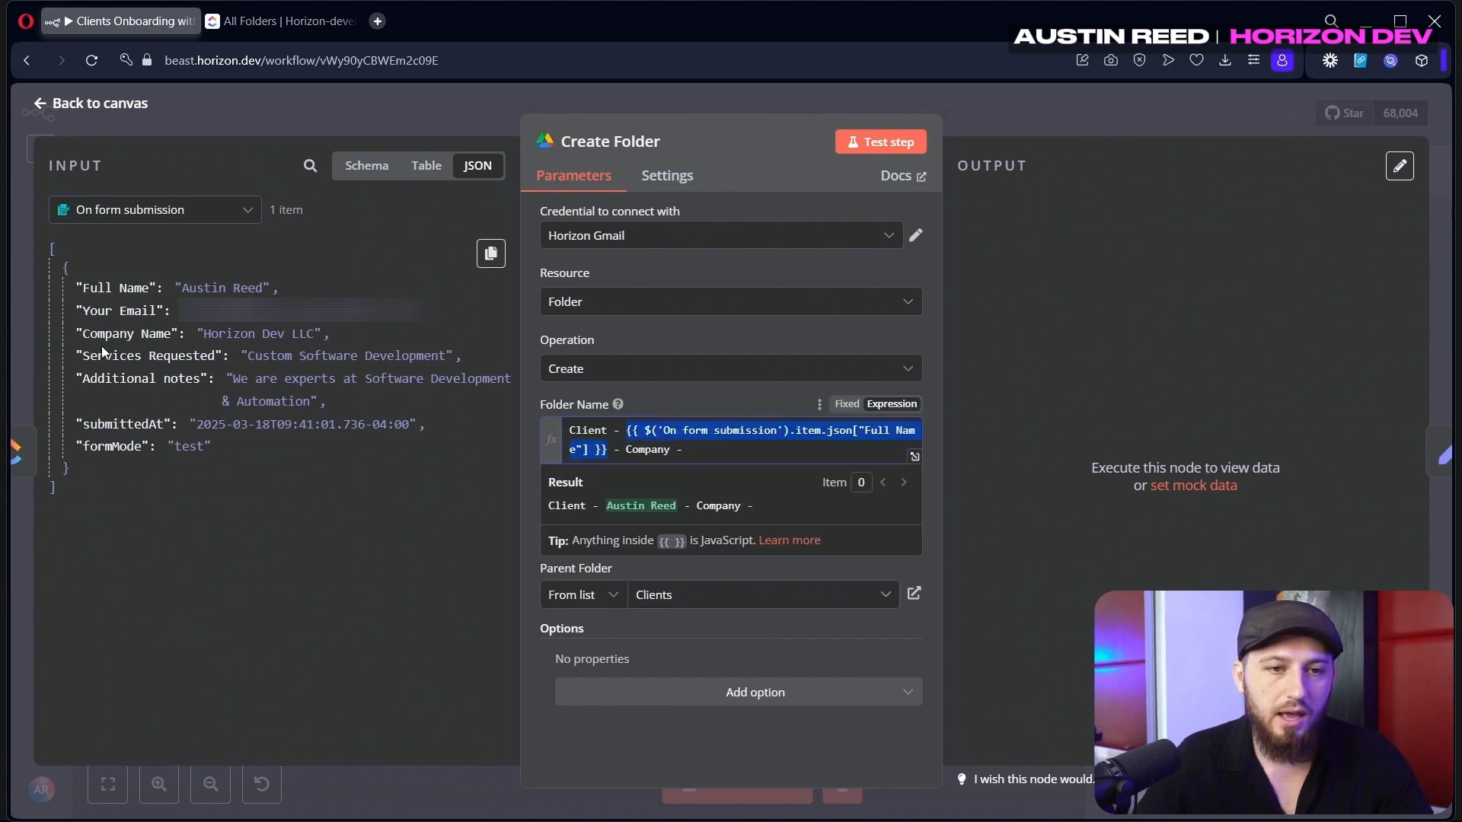
{"action": "left_click_drag", "start_coordinate": [128, 333], "coordinate": [665, 455]}
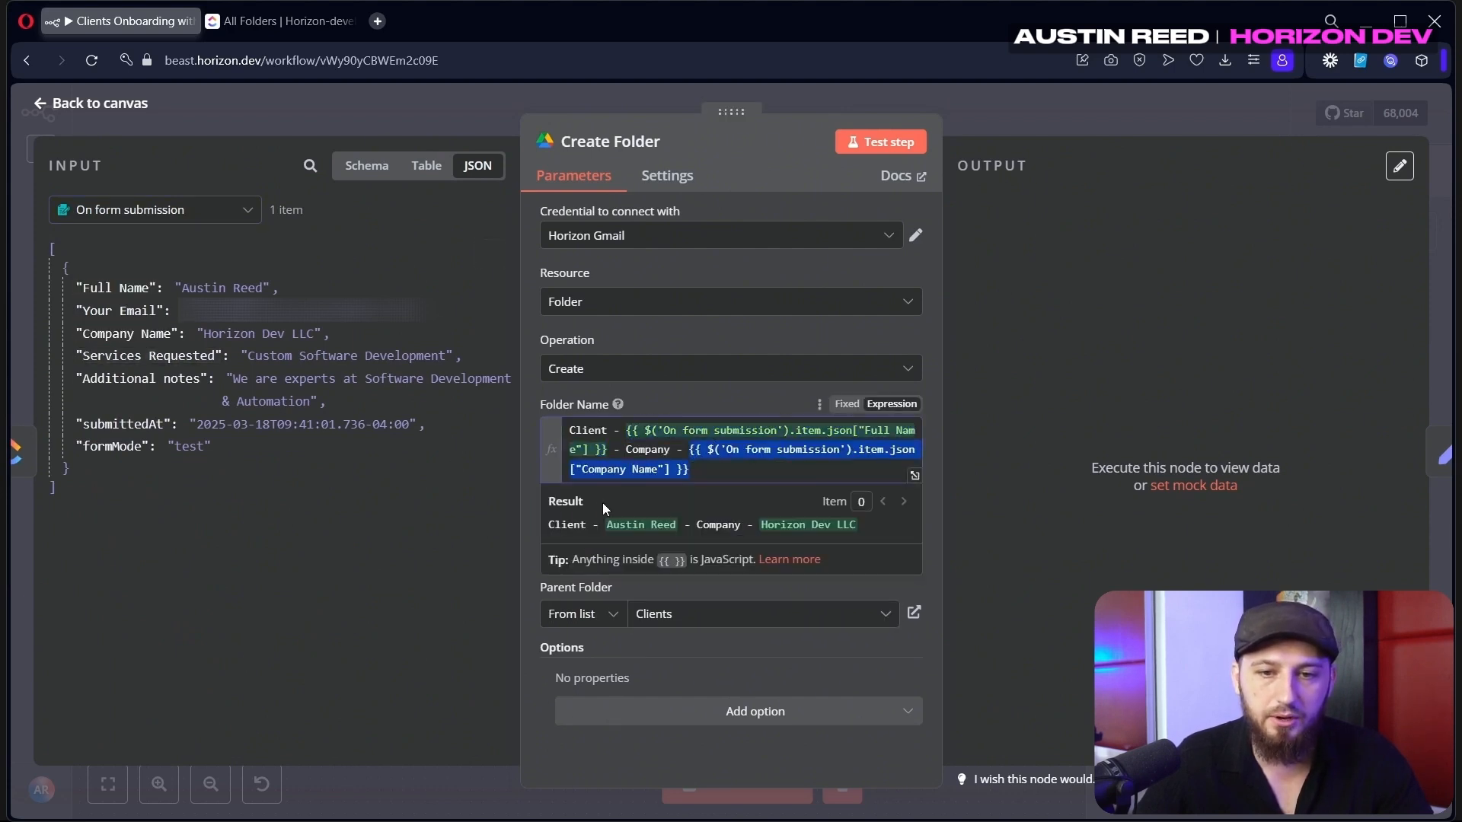
{"action": "left_click", "coordinate": [725, 403]}
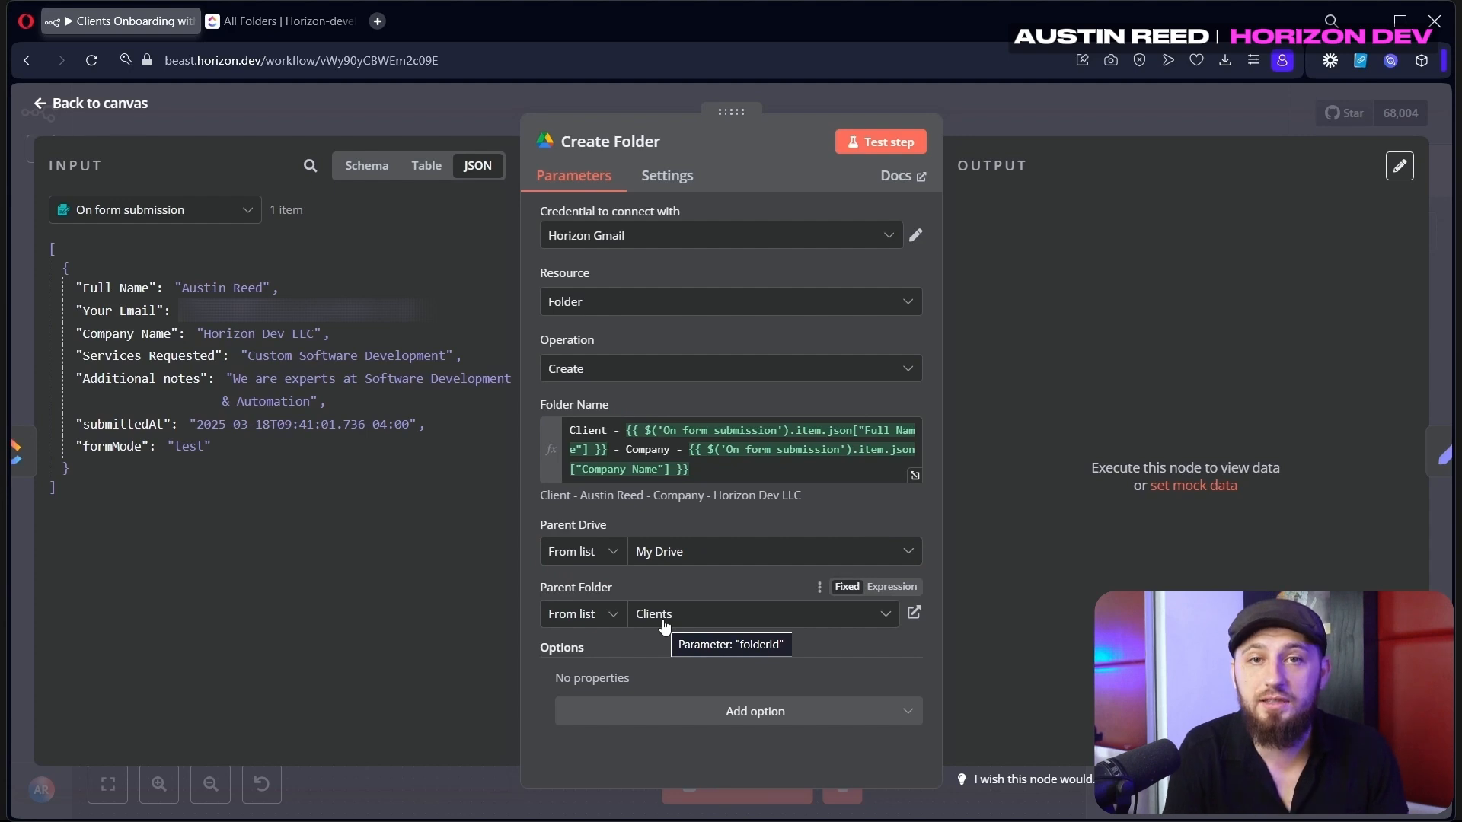
Test-run Create Folder and confirm the new client folder inside Drive's Clients folder
{"action": "left_click", "coordinate": [913, 612]}
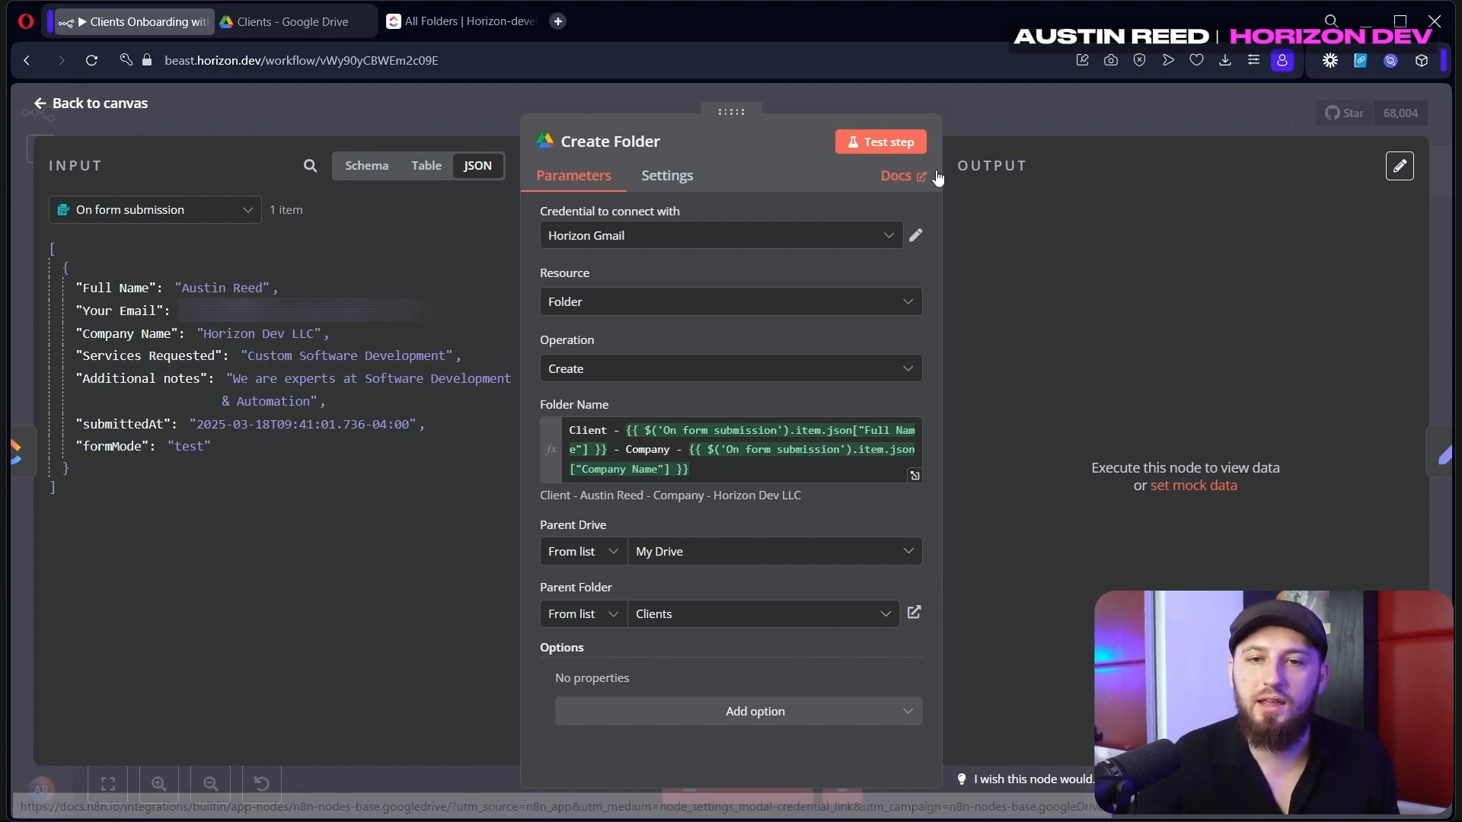
{"action": "left_click", "coordinate": [883, 144]}
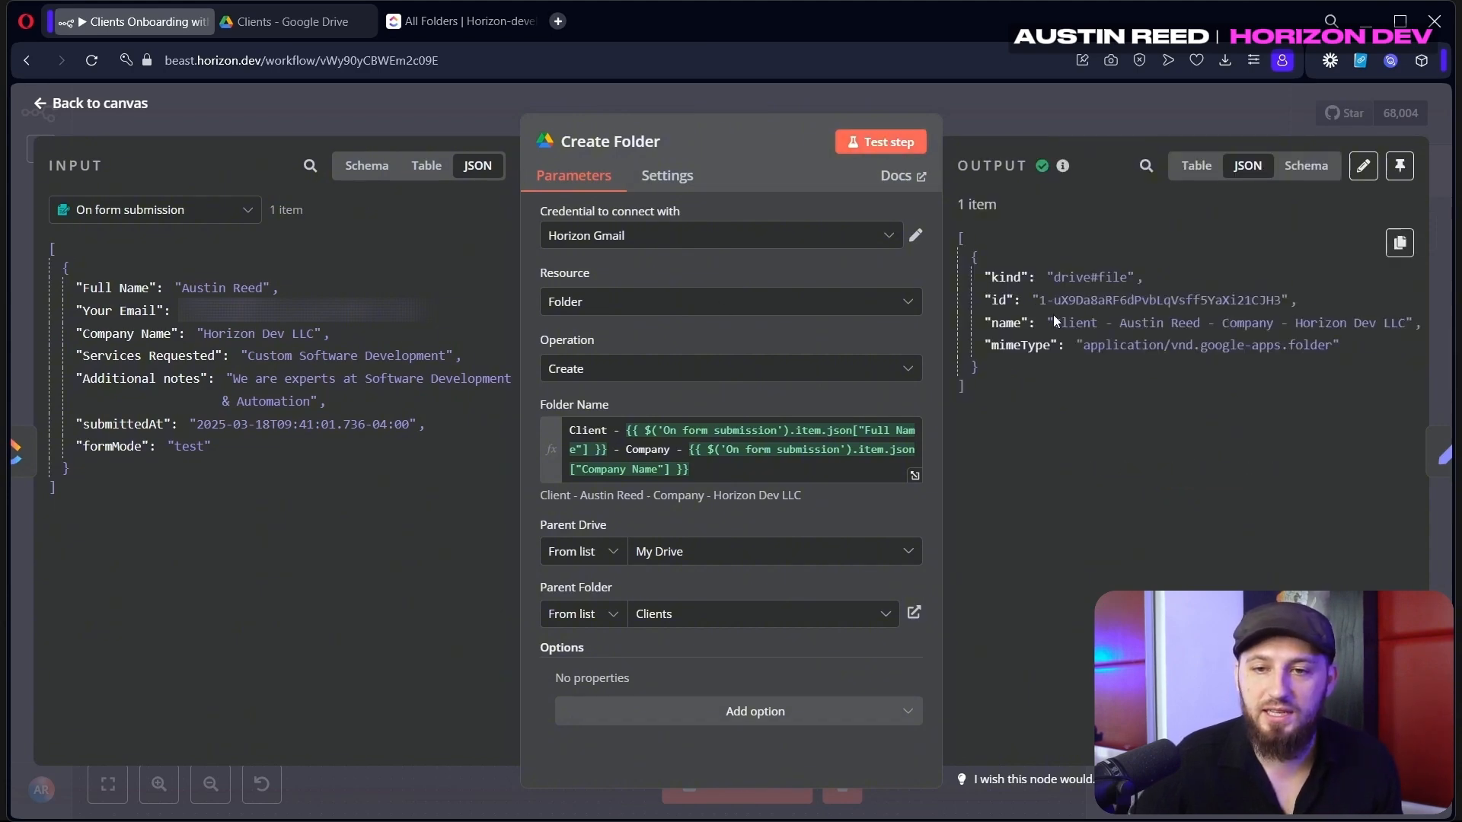
{"action": "left_click", "coordinate": [314, 21]}
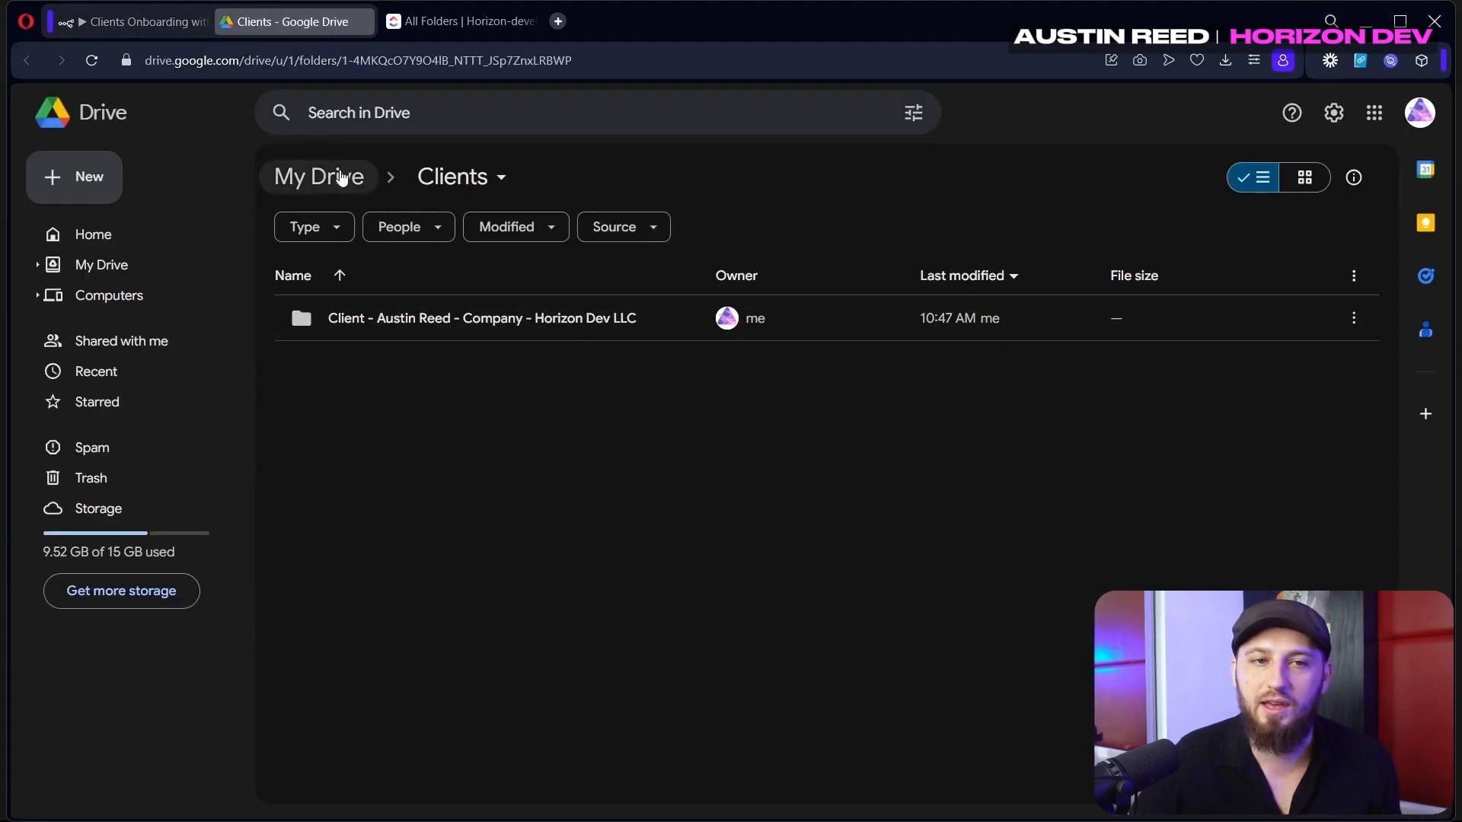
{"action": "left_click", "coordinate": [145, 22]}
Open the Edit Fields node briefly, then return to the canvas
{"action": "left_click", "coordinate": [558, 450]}
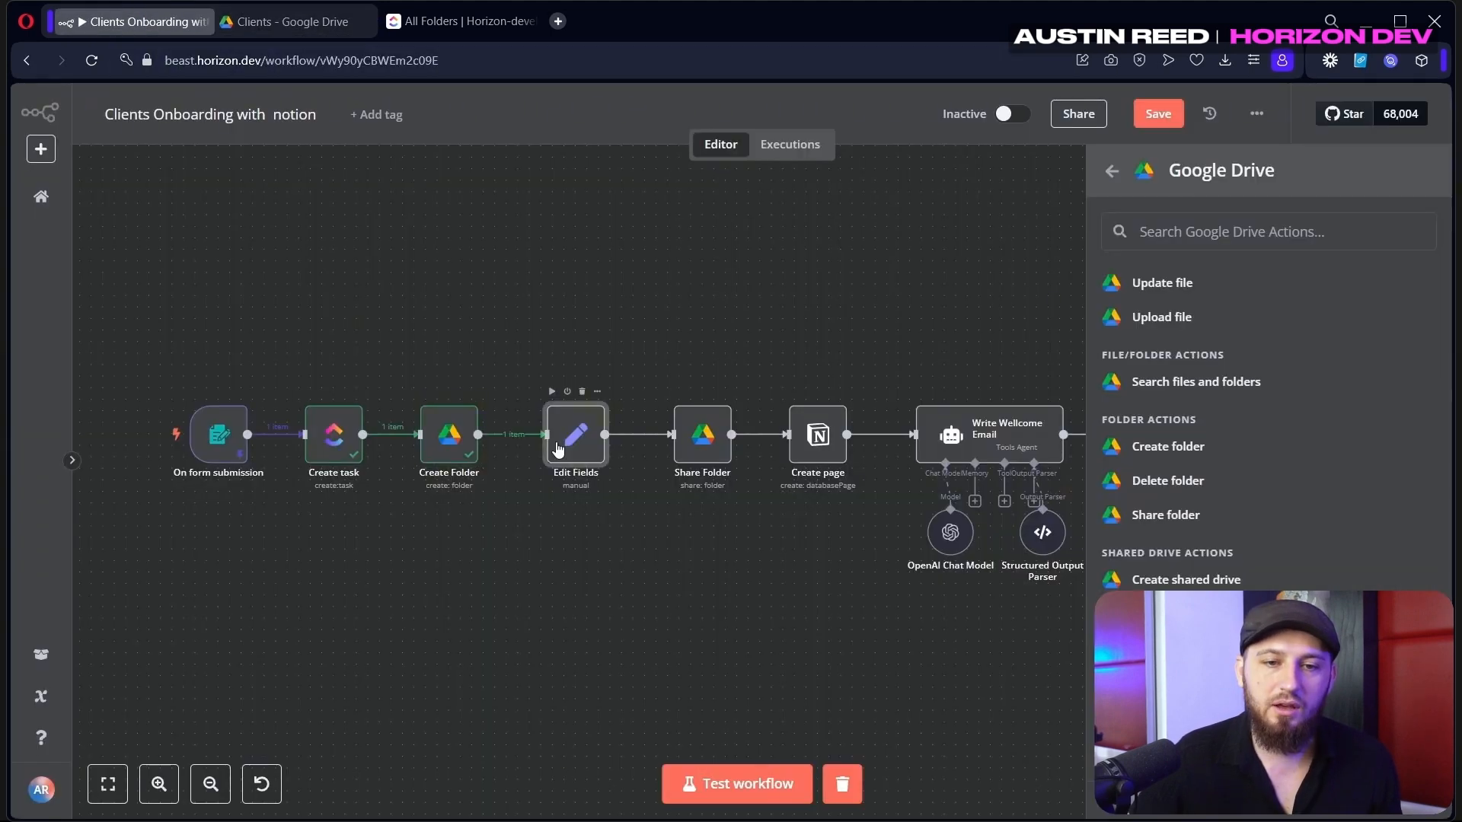
{"action": "double_click", "coordinate": [558, 449]}
{"action": "left_click", "coordinate": [1034, 111]}
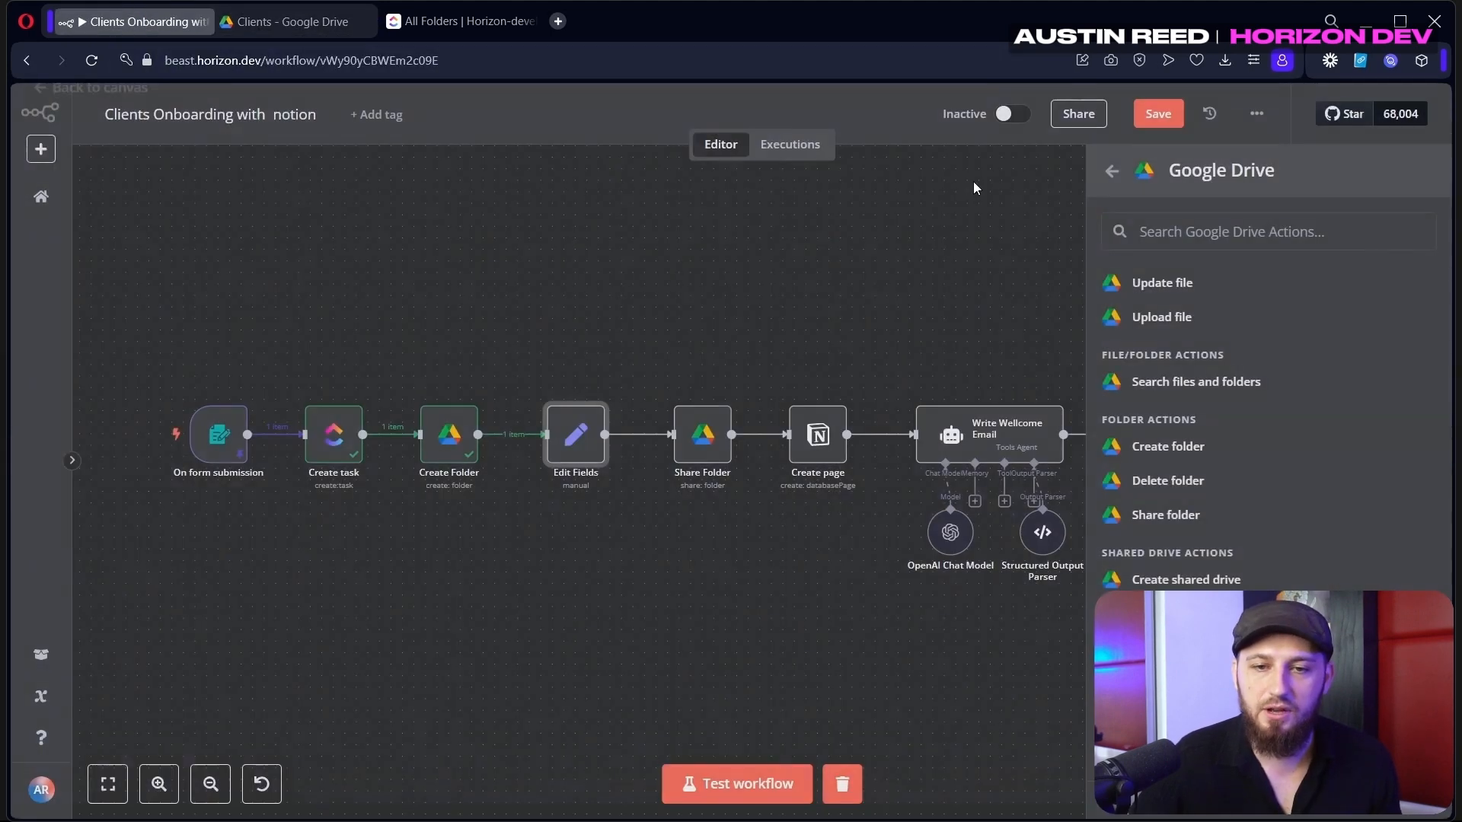
Copy the resulting folder_url and check that it loads in a new browser tab
{"action": "double_click", "coordinate": [575, 456]}
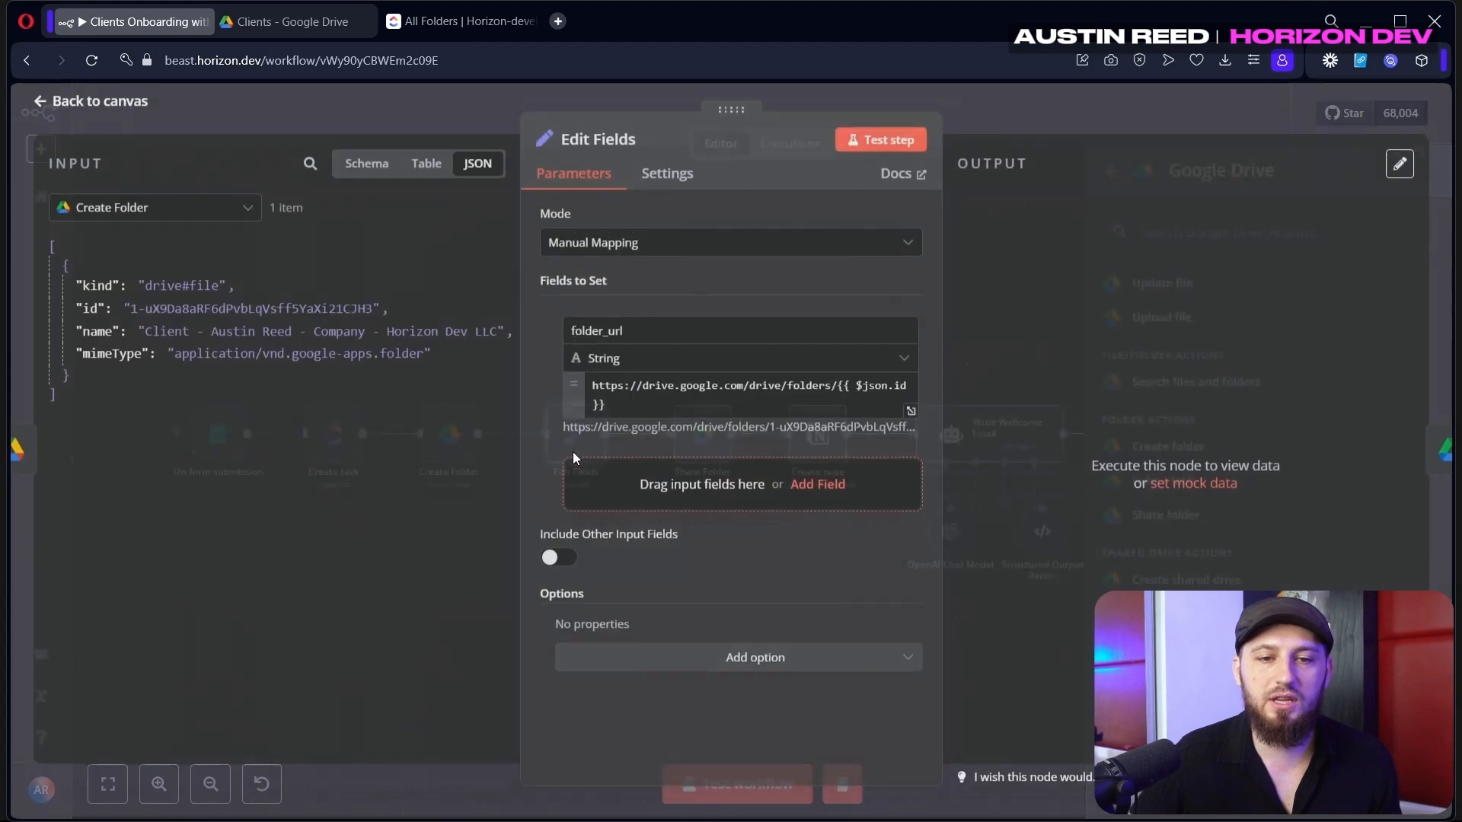
{"action": "left_click", "coordinate": [839, 391]}
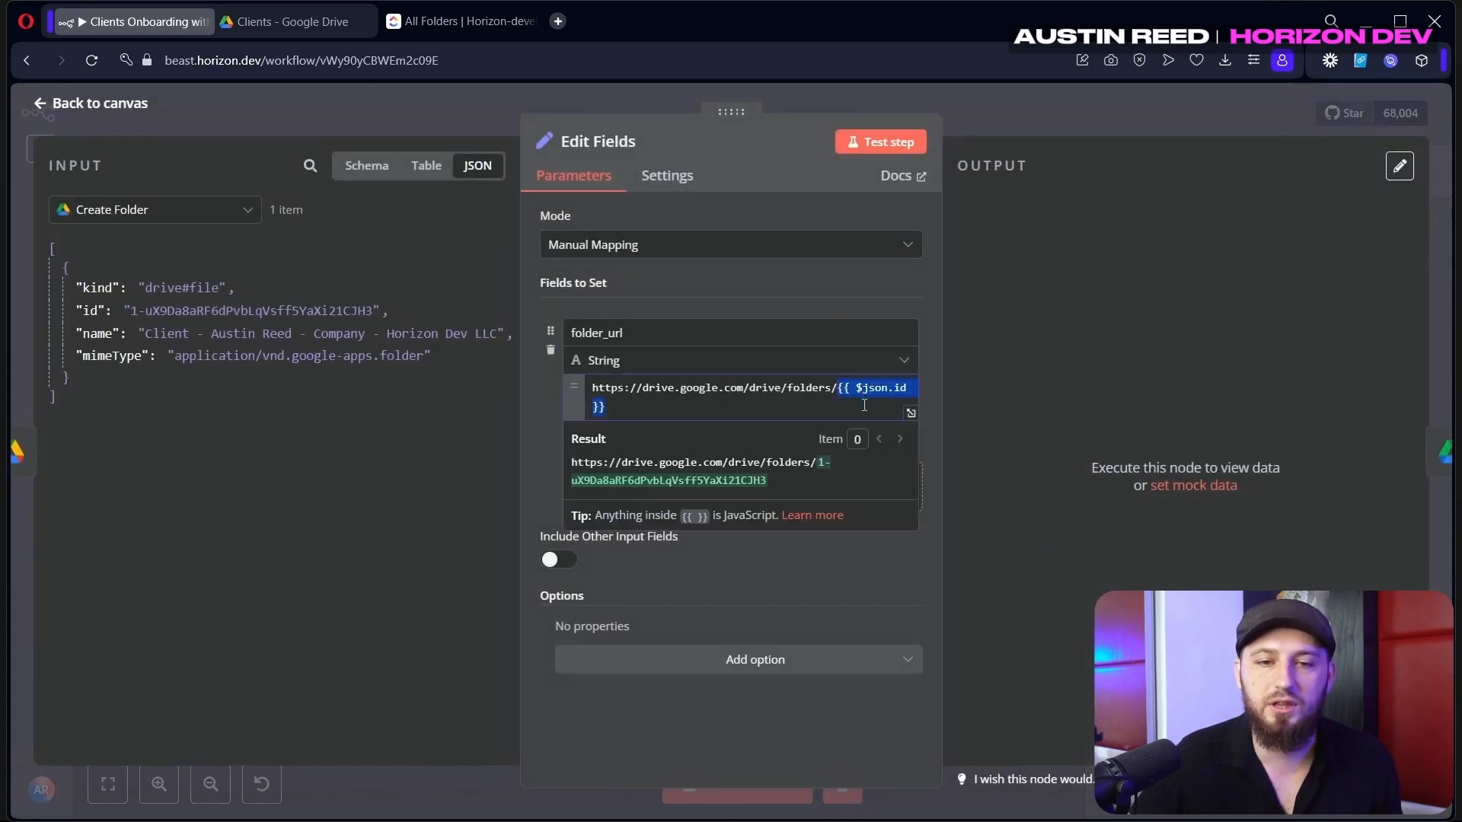
{"action": "left_click_drag", "start_coordinate": [130, 311], "coordinate": [373, 313]}
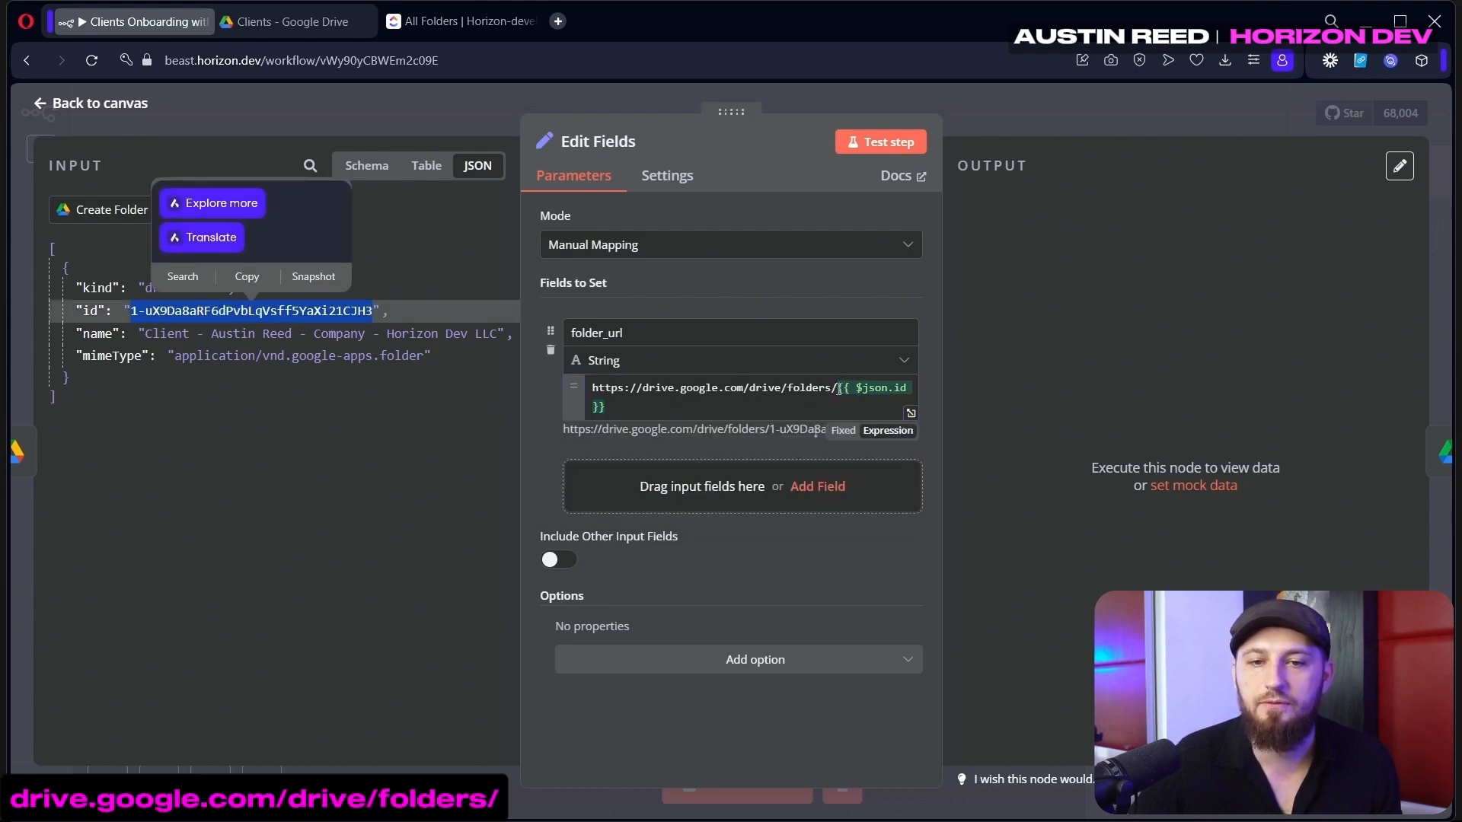
{"action": "left_click_drag", "start_coordinate": [838, 389], "coordinate": [593, 390]}
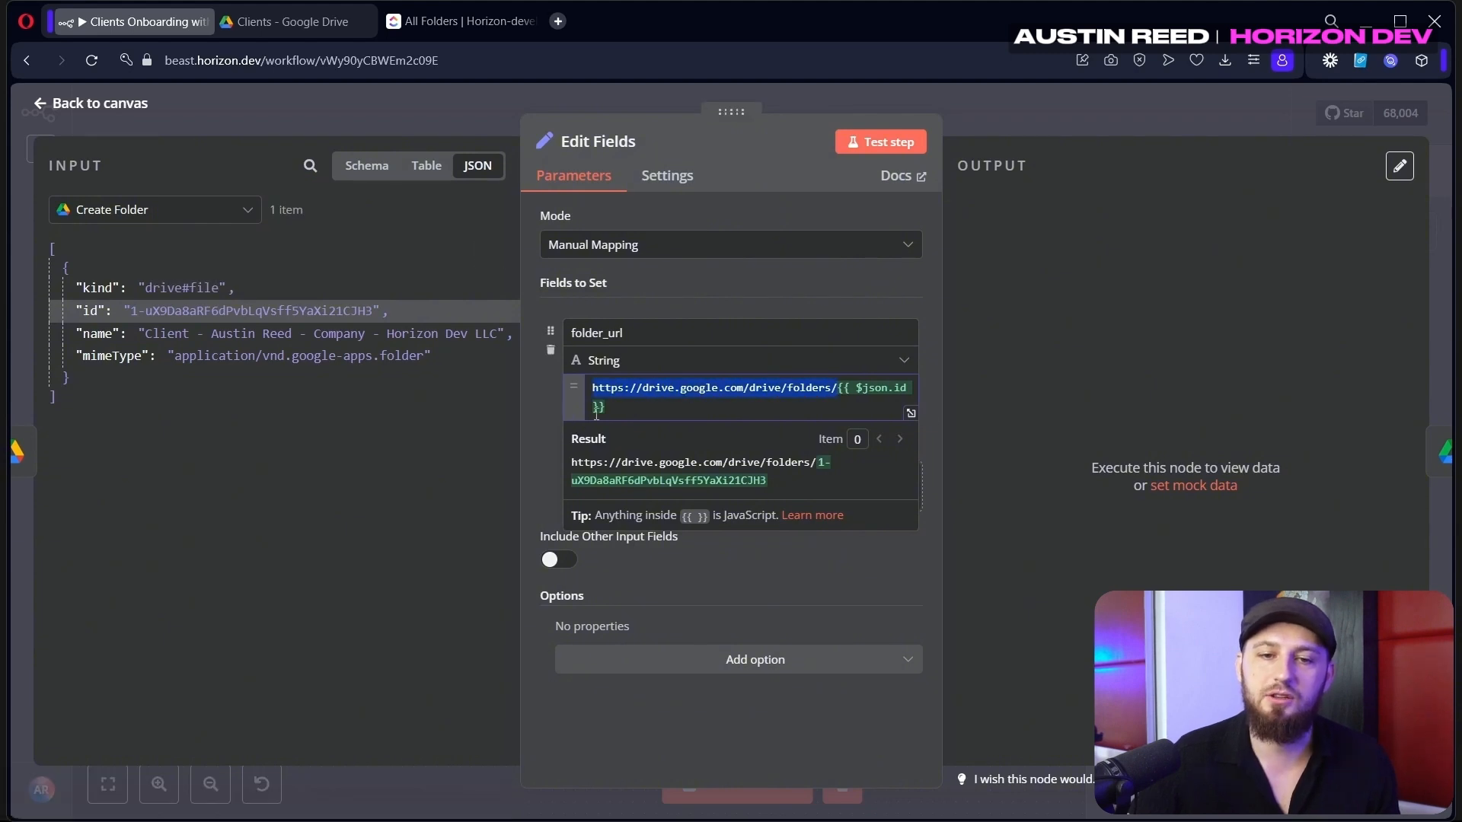
{"action": "left_click_drag", "start_coordinate": [784, 487], "coordinate": [583, 460]}
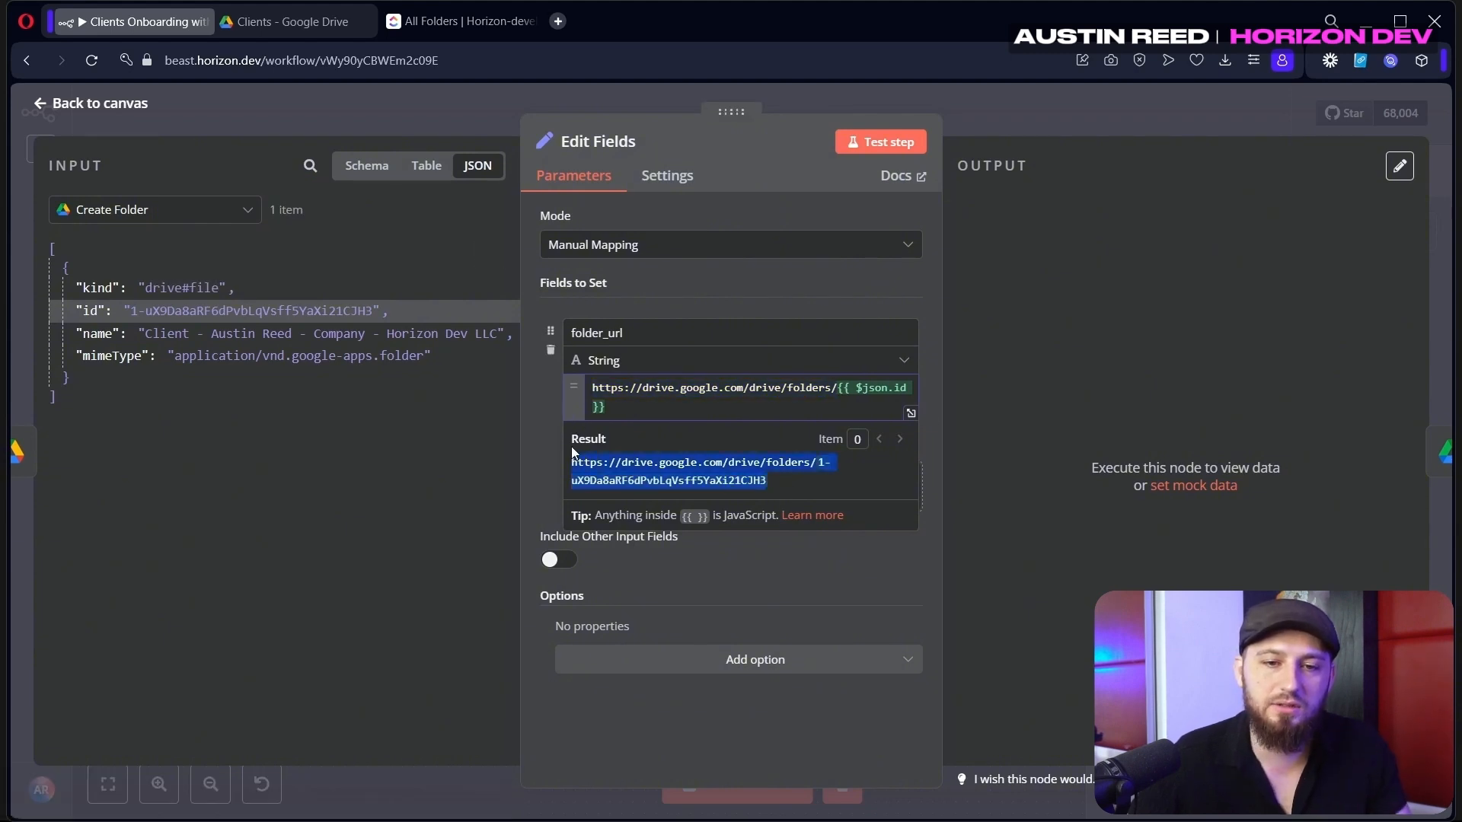
{"action": "left_click", "coordinate": [559, 23]}
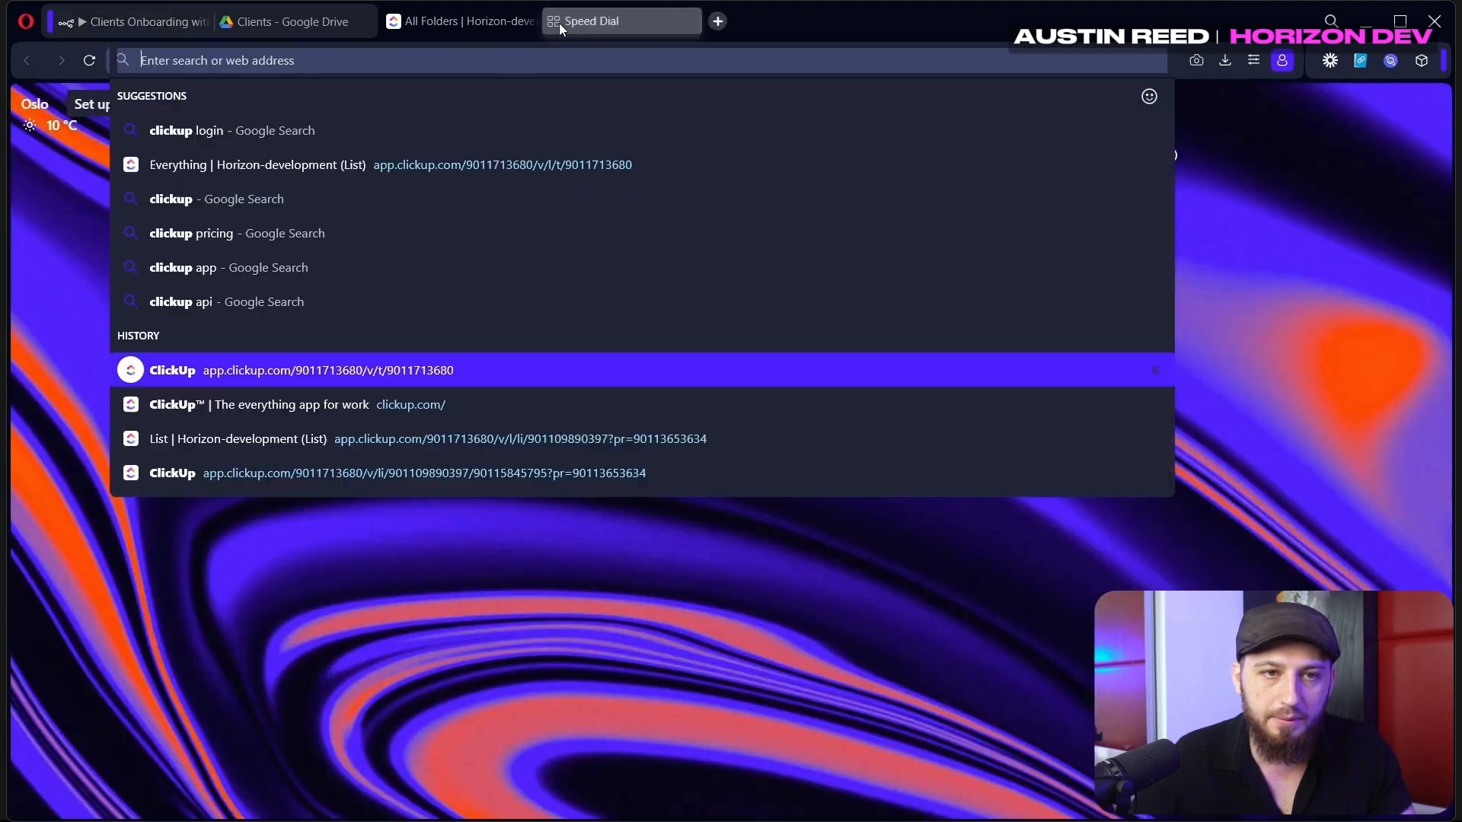
{"action": "key", "text": "Return"}
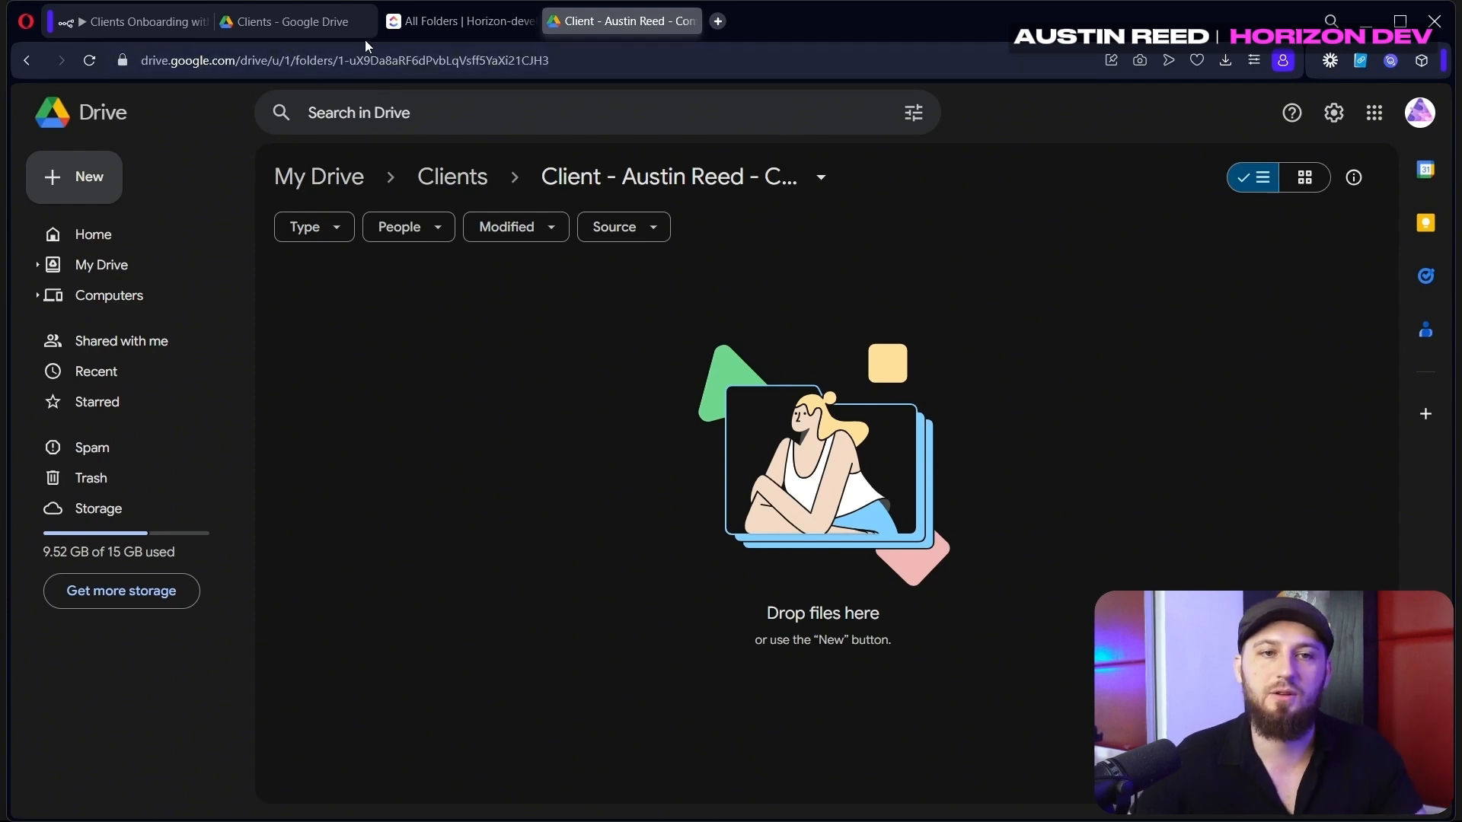
{"action": "left_click", "coordinate": [137, 22]}
Append the new folder's id field to the folders link and run Edit Fields
{"action": "key", "text": "BackSpace"}
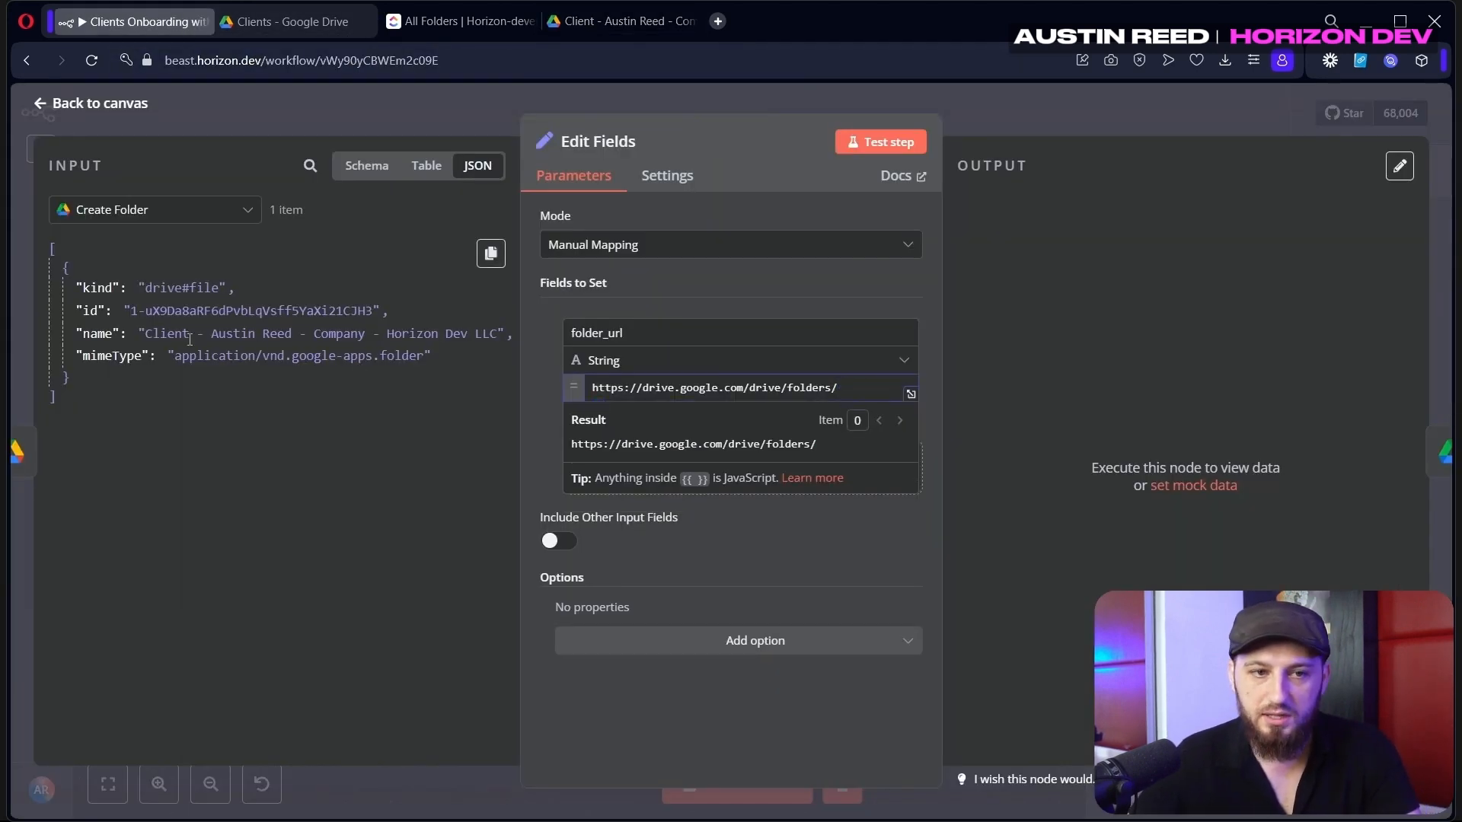
{"action": "left_click_drag", "start_coordinate": [90, 310], "coordinate": [880, 395]}
{"action": "key", "text": "Escape"}
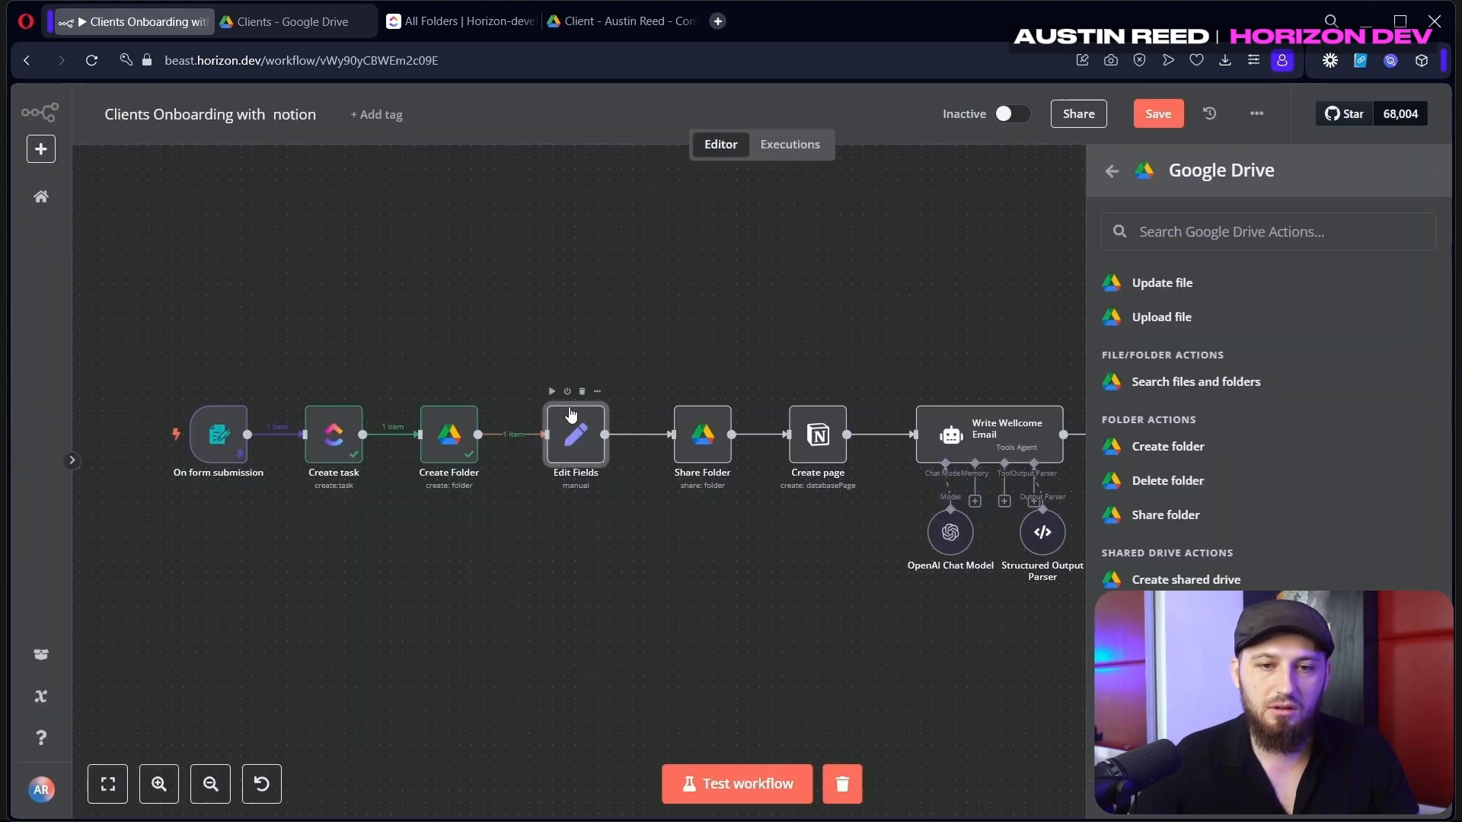
{"action": "left_click", "coordinate": [551, 390]}
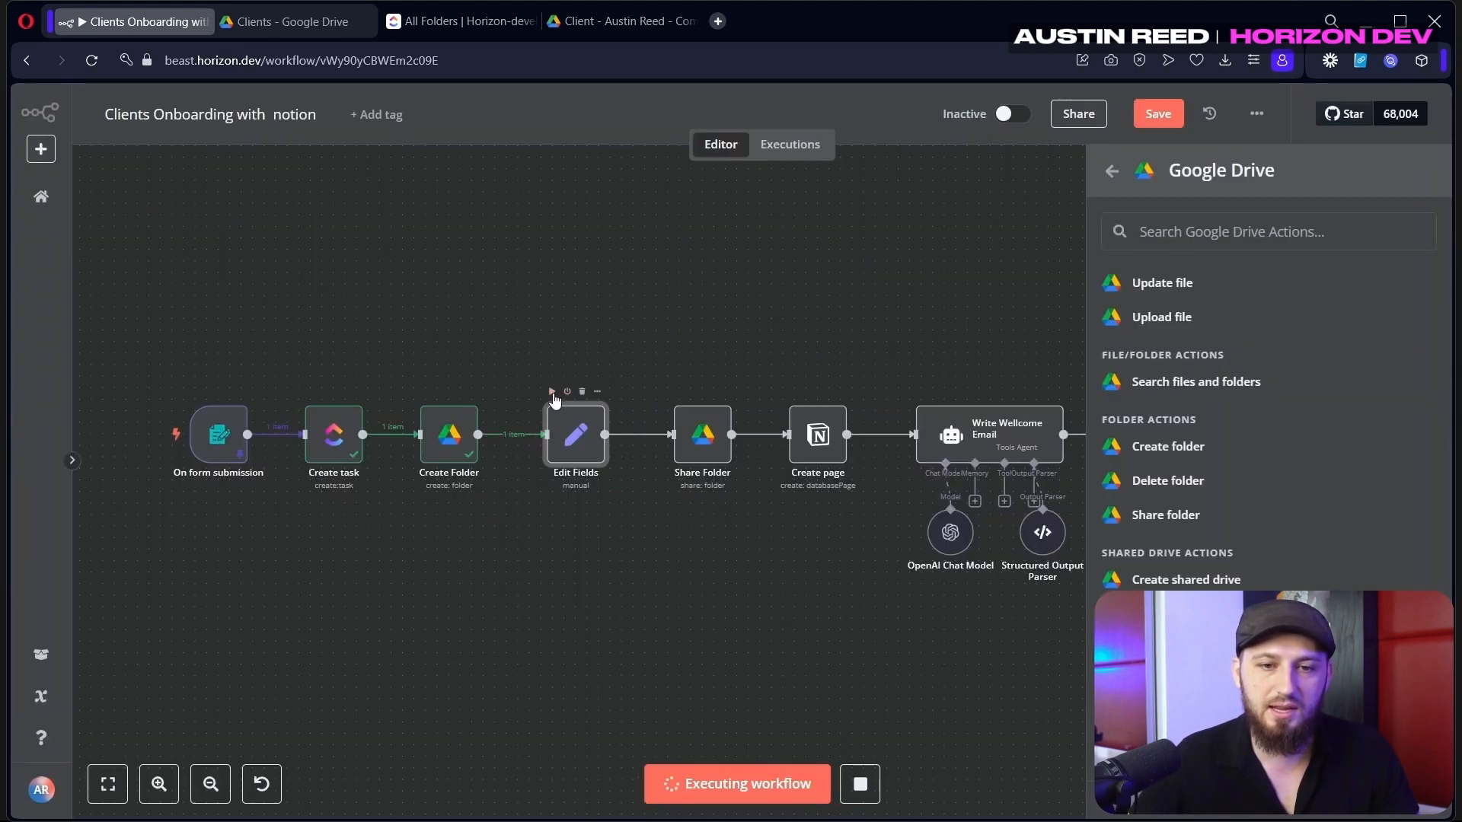
{"action": "double_click", "coordinate": [564, 454]}
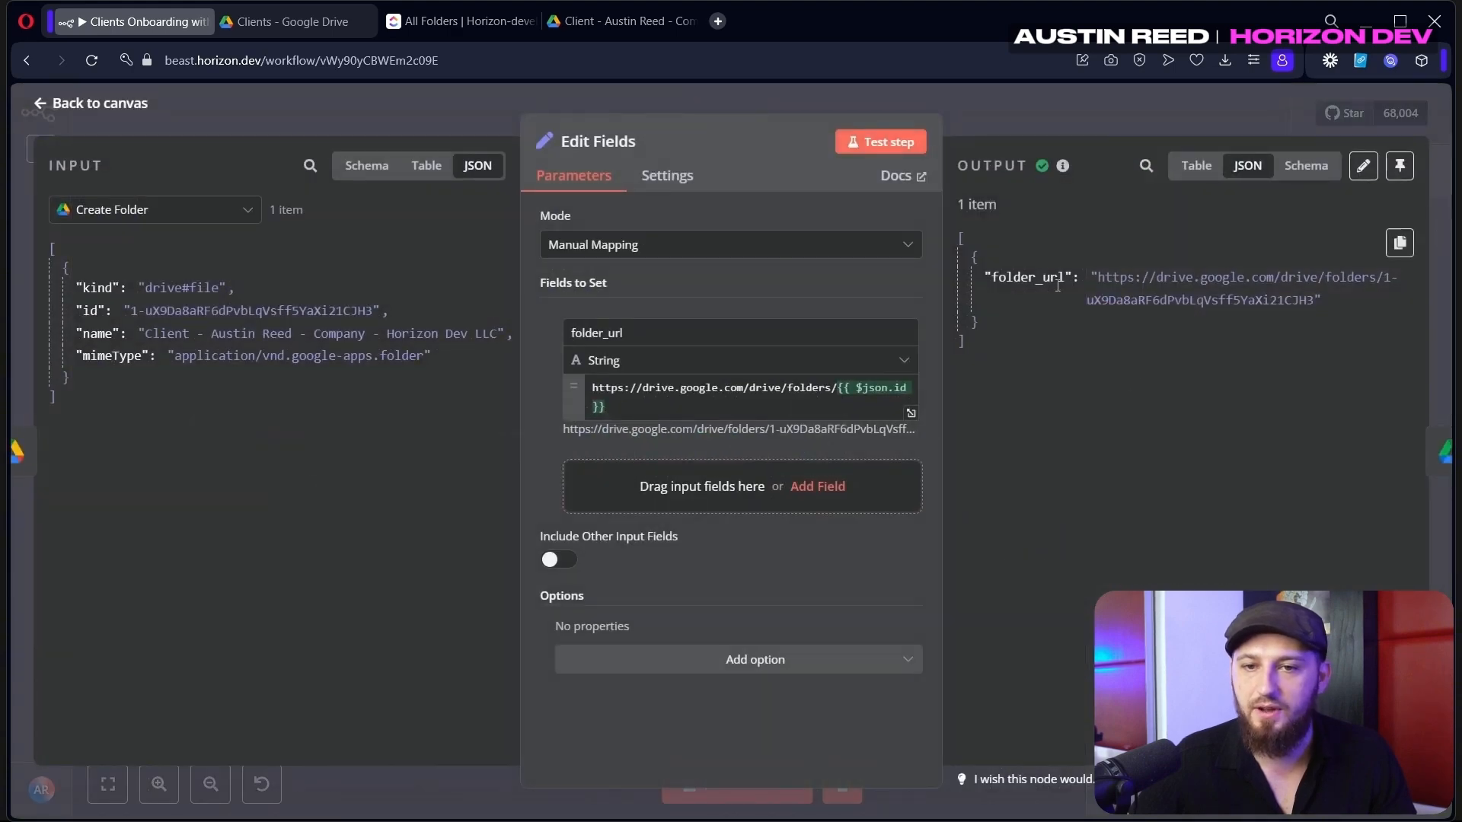
{"action": "left_click", "coordinate": [975, 124]}
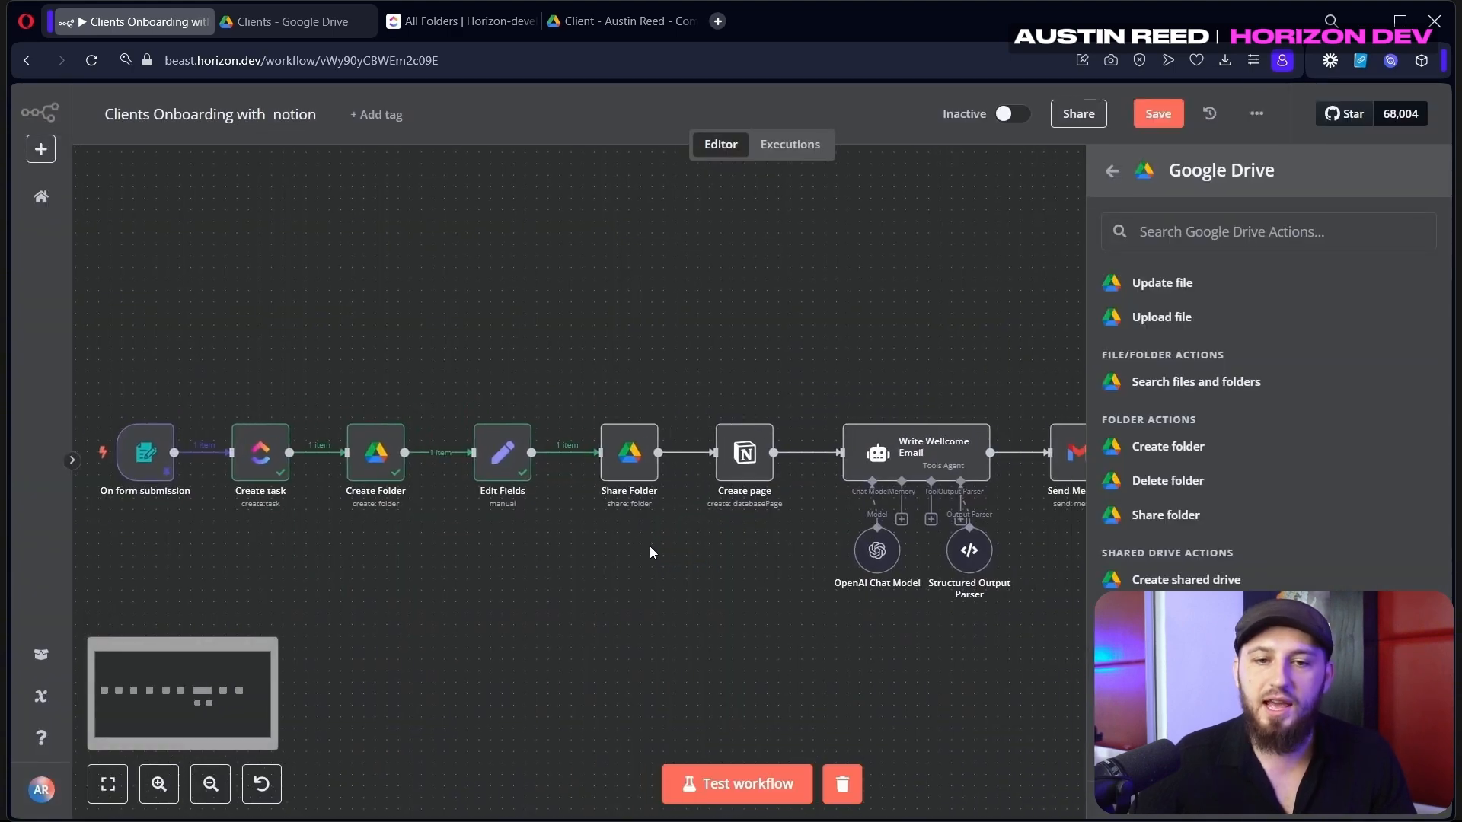
Set the Share Folder node's Folder field to folder_url
{"action": "double_click", "coordinate": [633, 477]}
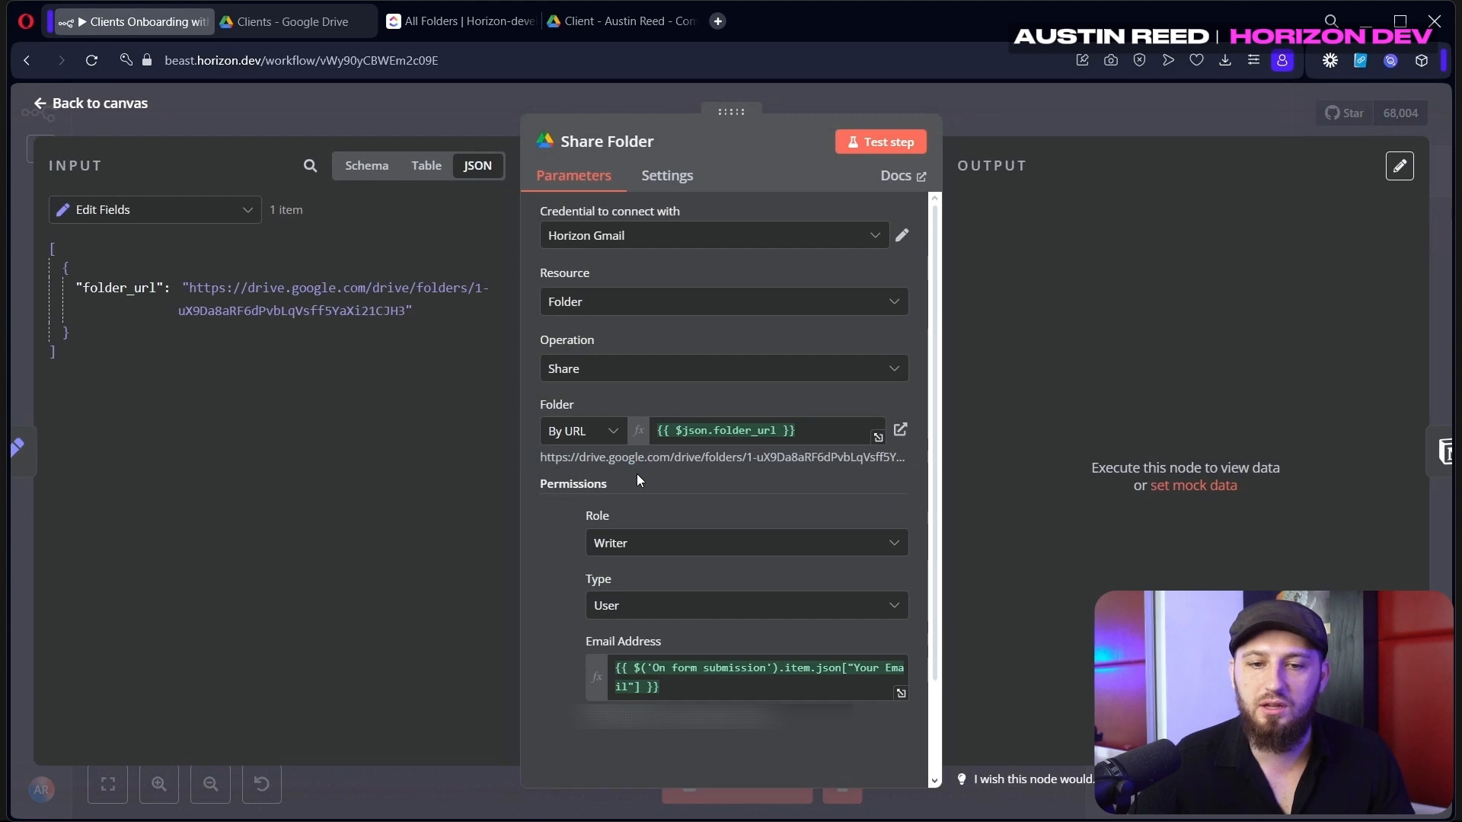
{"action": "key", "text": "Escape"}
{"action": "type", "text": "share"}
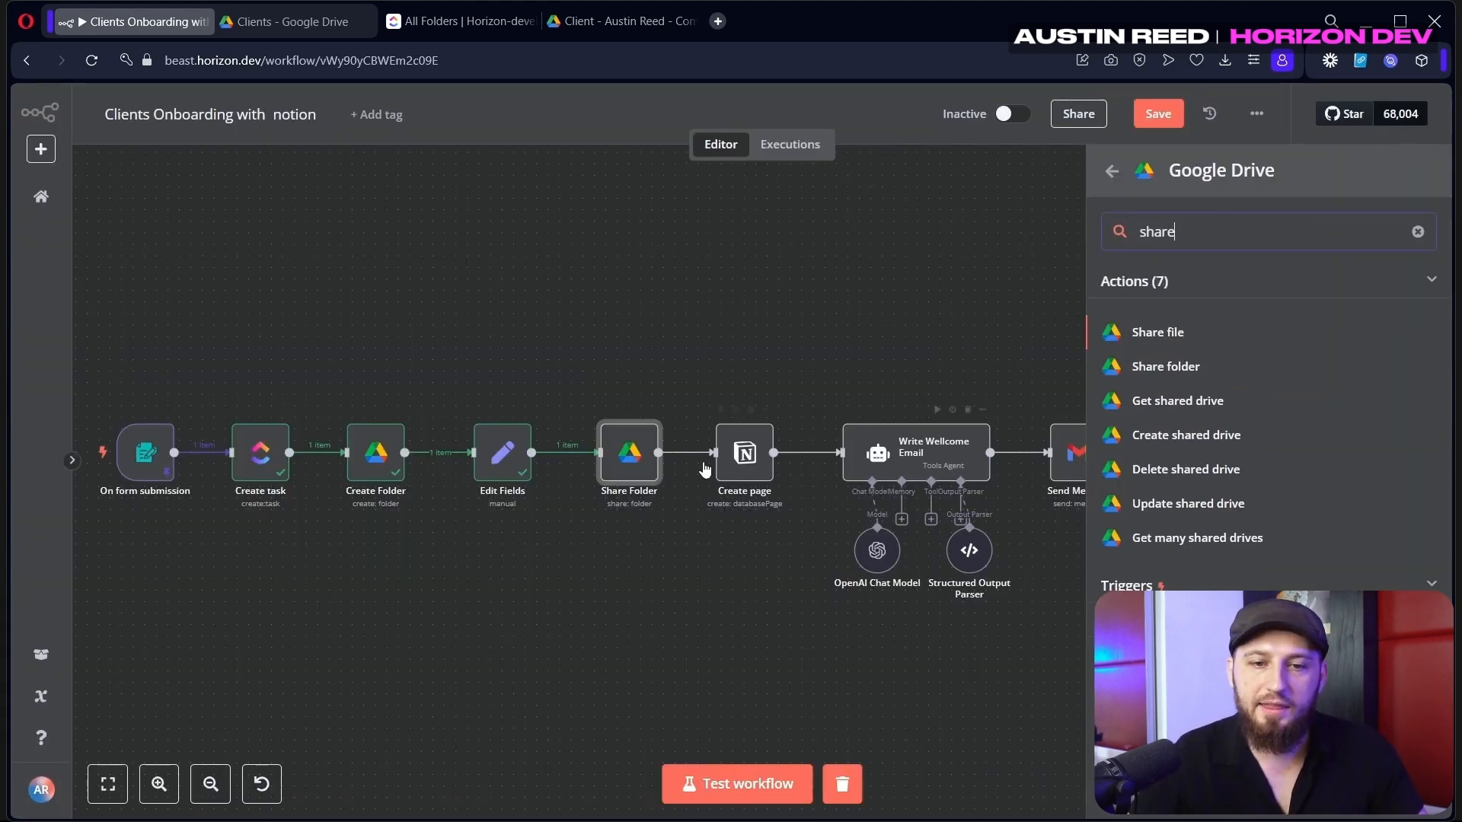
{"action": "double_click", "coordinate": [617, 474]}
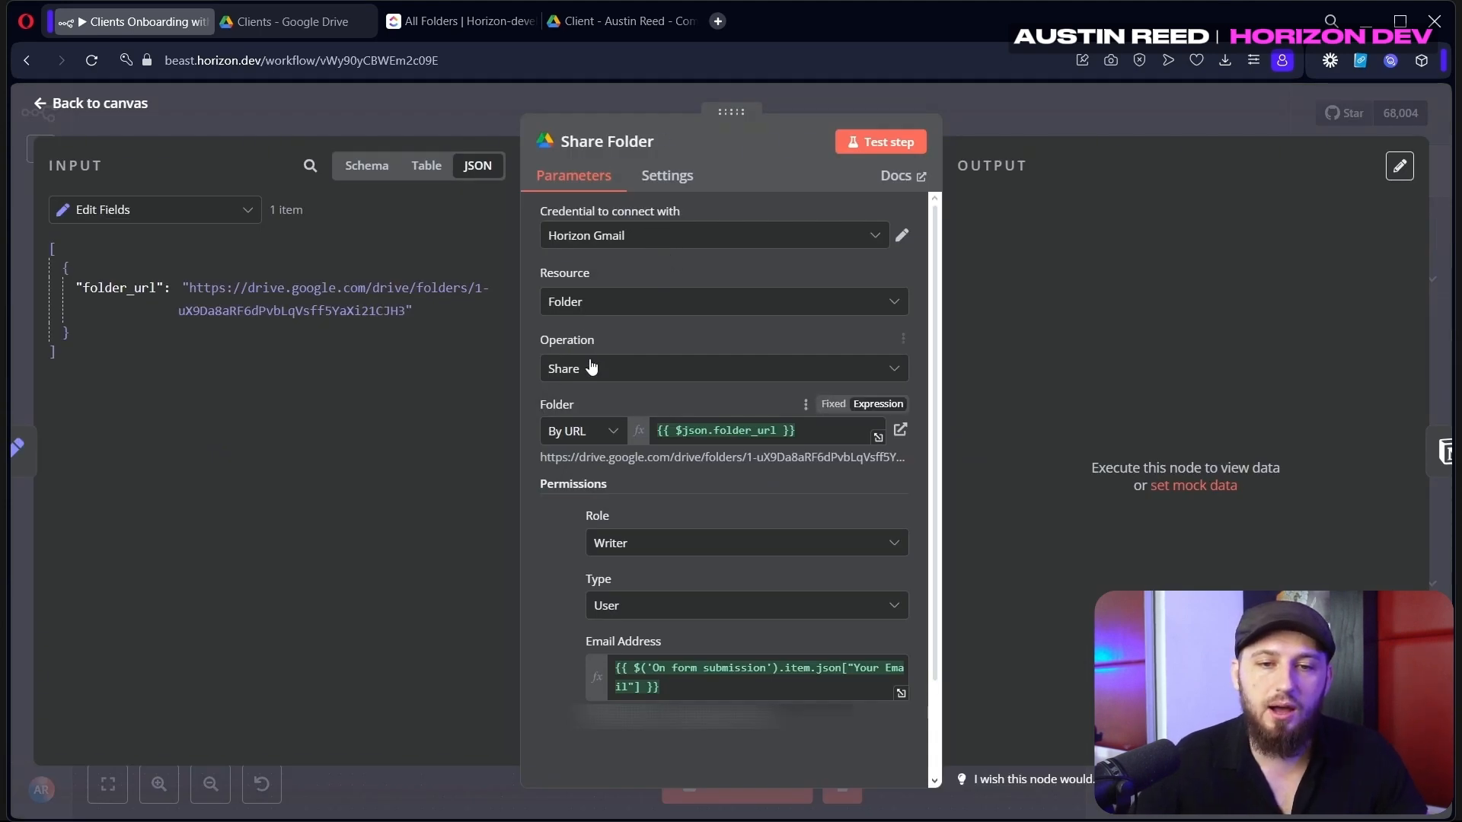
{"action": "left_click_drag", "start_coordinate": [837, 431], "coordinate": [649, 421]}
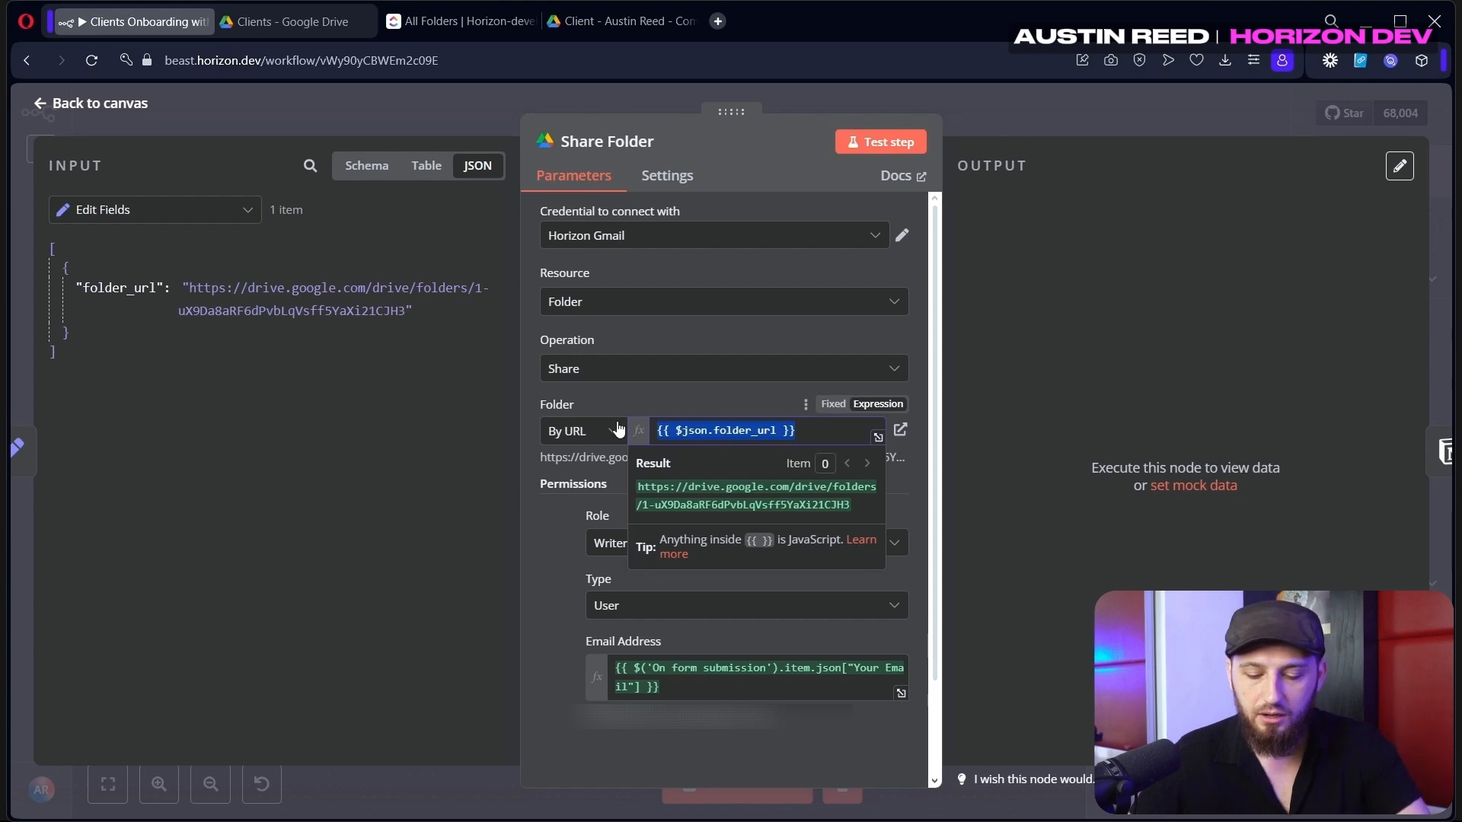
{"action": "key", "text": "ctrl+a"}
{"action": "key", "text": "BackSpace"}
{"action": "left_click_drag", "start_coordinate": [118, 288], "coordinate": [723, 434]}
{"action": "left_click", "coordinate": [586, 471]}
Keep role Writer, map the form's Your Email into Email Address, and test the step
{"action": "scroll", "coordinate": [586, 472], "scroll_direction": "down", "scroll_amount": 1}
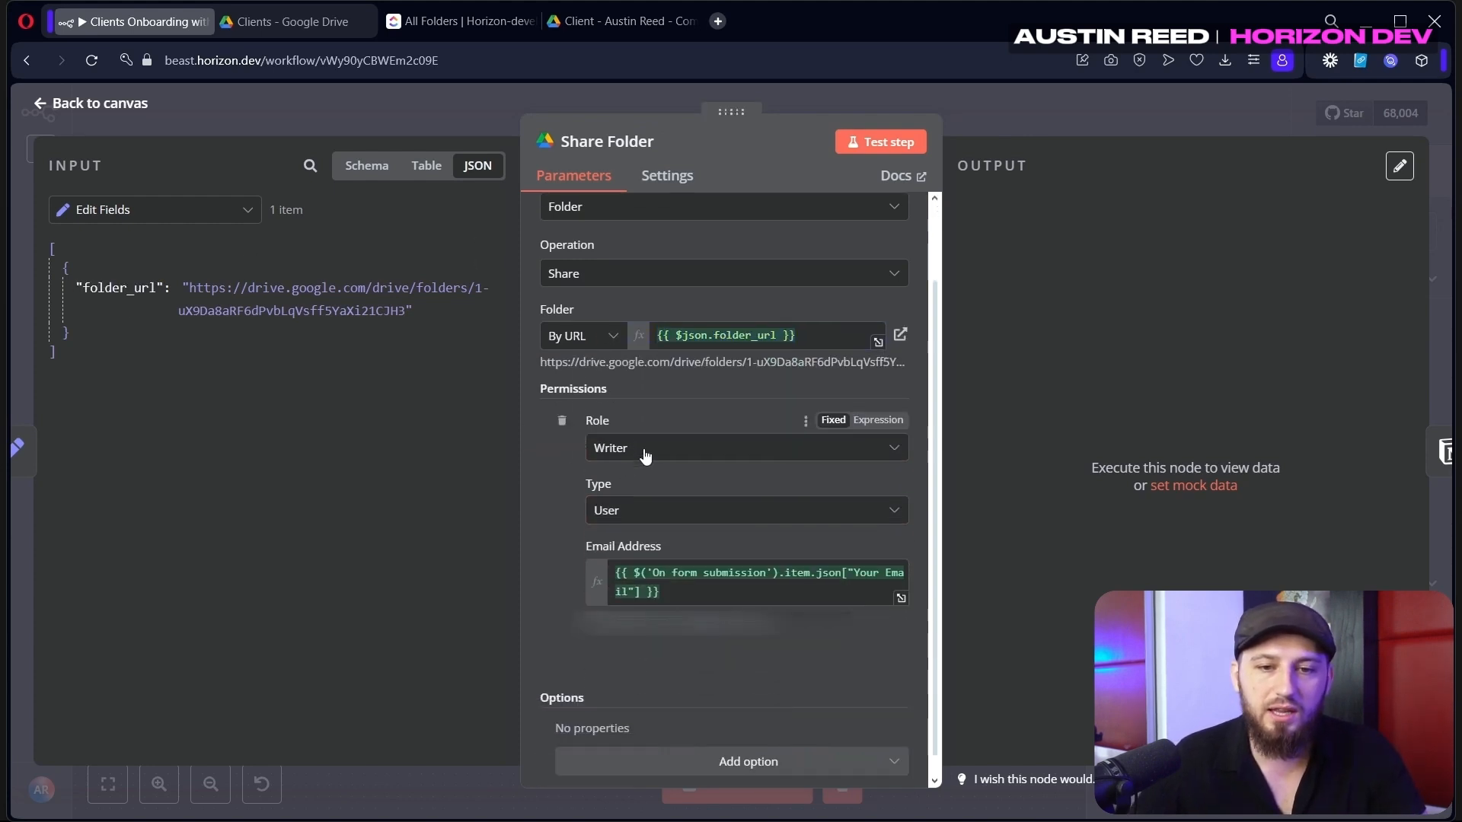
{"action": "left_click", "coordinate": [659, 456]}
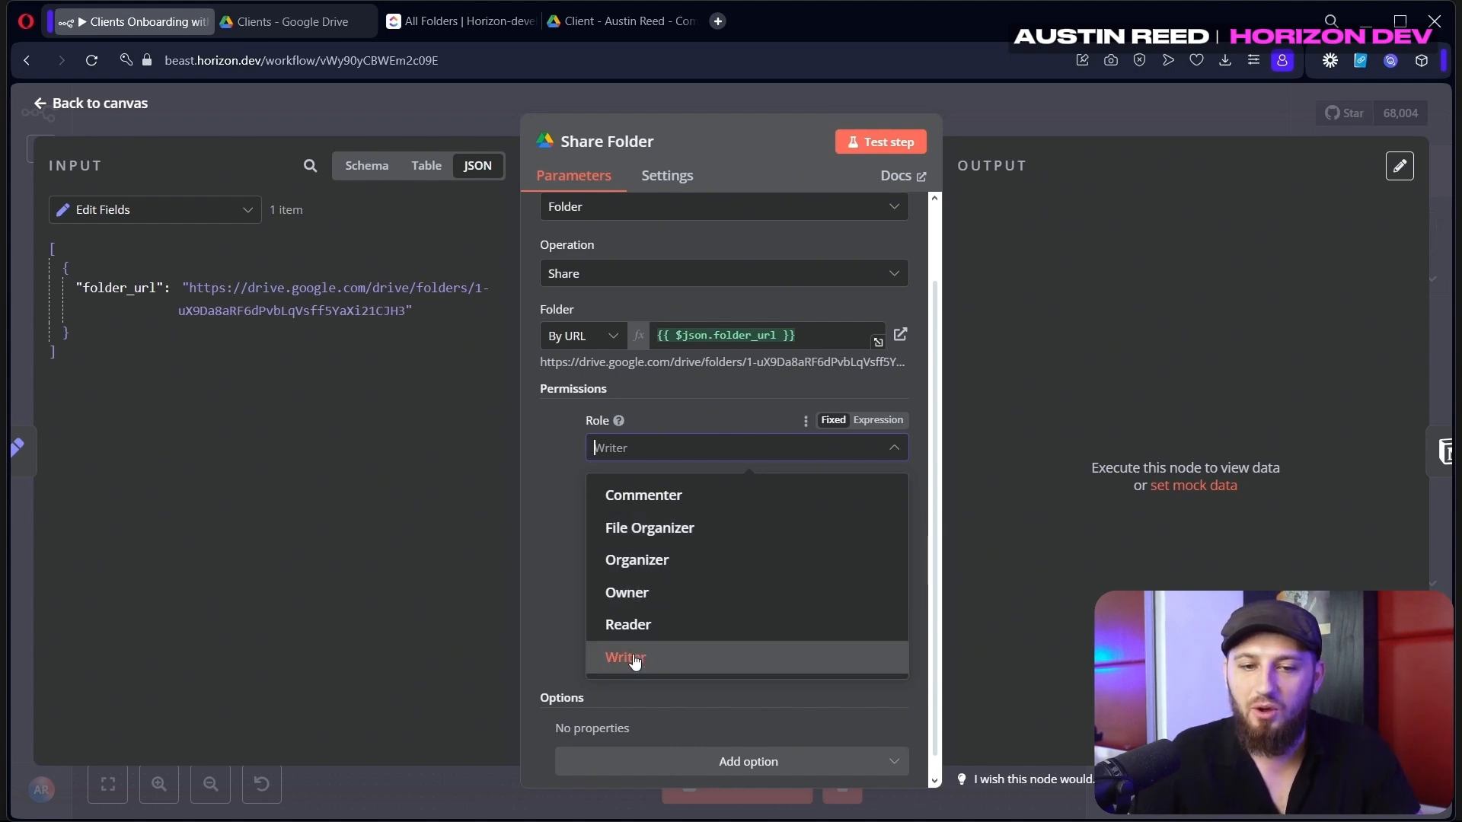
{"action": "left_click", "coordinate": [555, 520]}
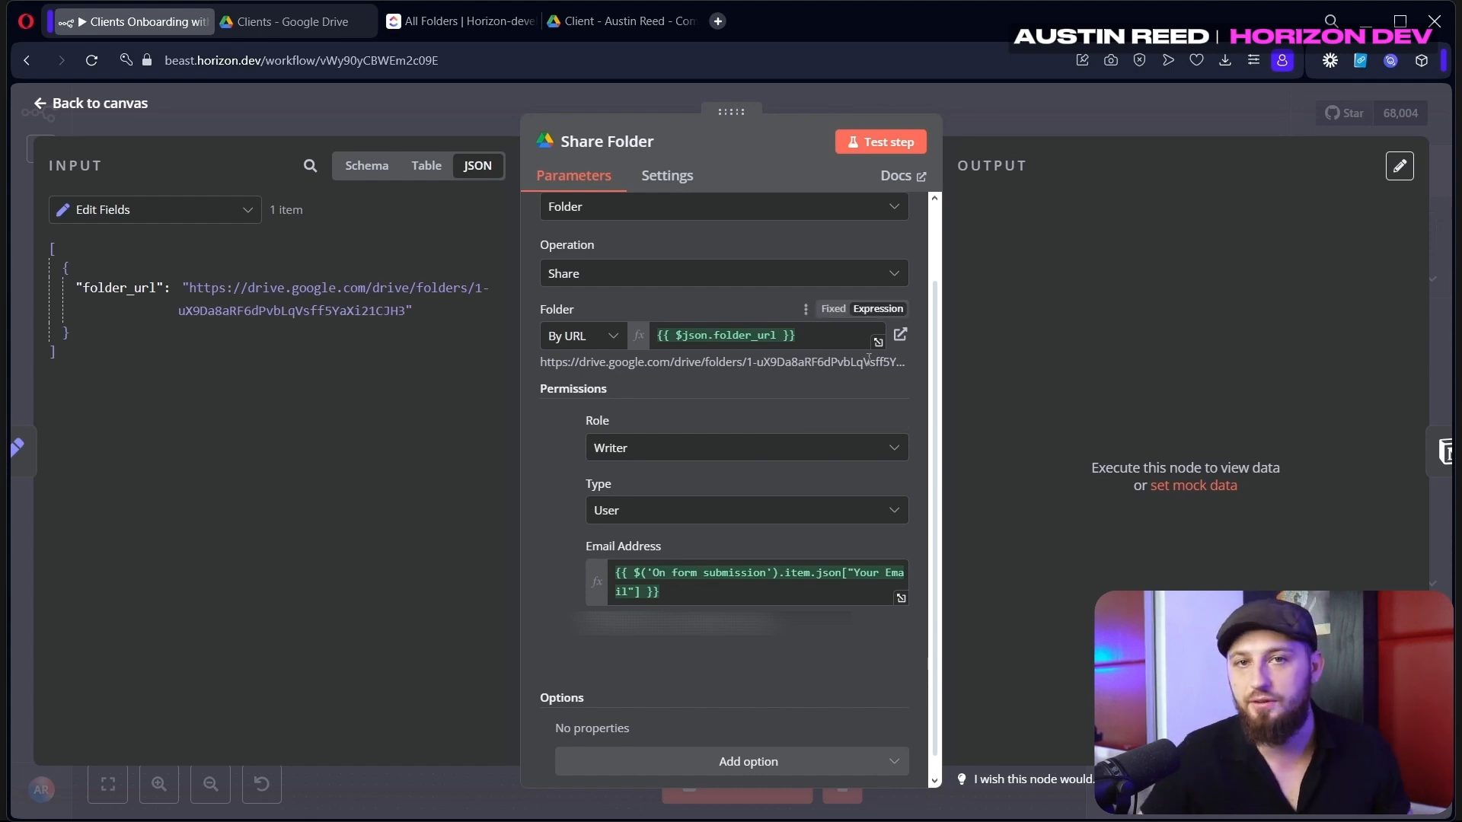
{"action": "scroll", "coordinate": [868, 359], "scroll_direction": "down", "scroll_amount": 1}
{"action": "left_click_drag", "start_coordinate": [673, 571], "coordinate": [591, 558]}
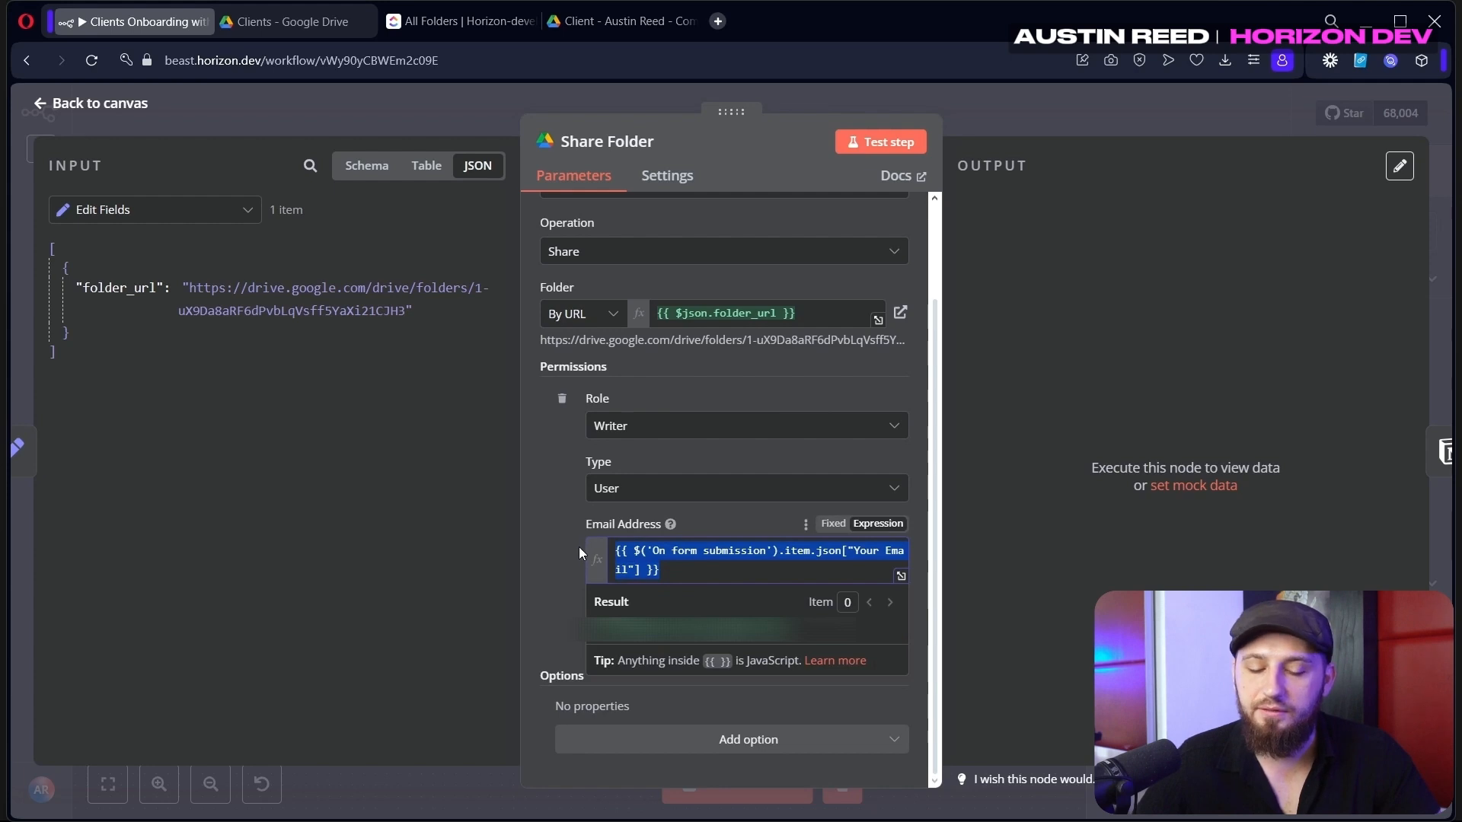
{"action": "key", "text": "BackSpace"}
{"action": "left_click", "coordinate": [224, 212]}
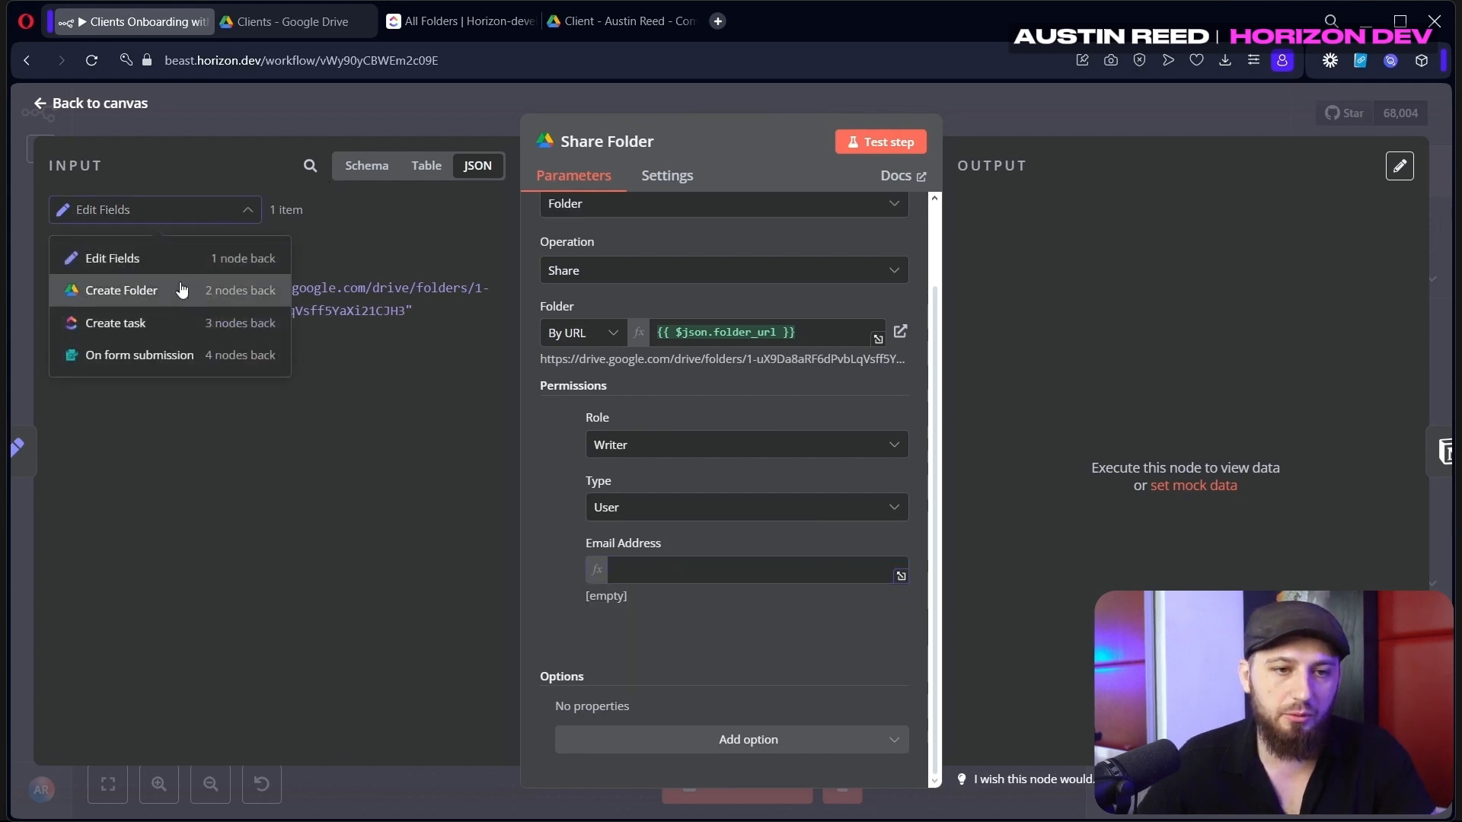
{"action": "left_click", "coordinate": [133, 355]}
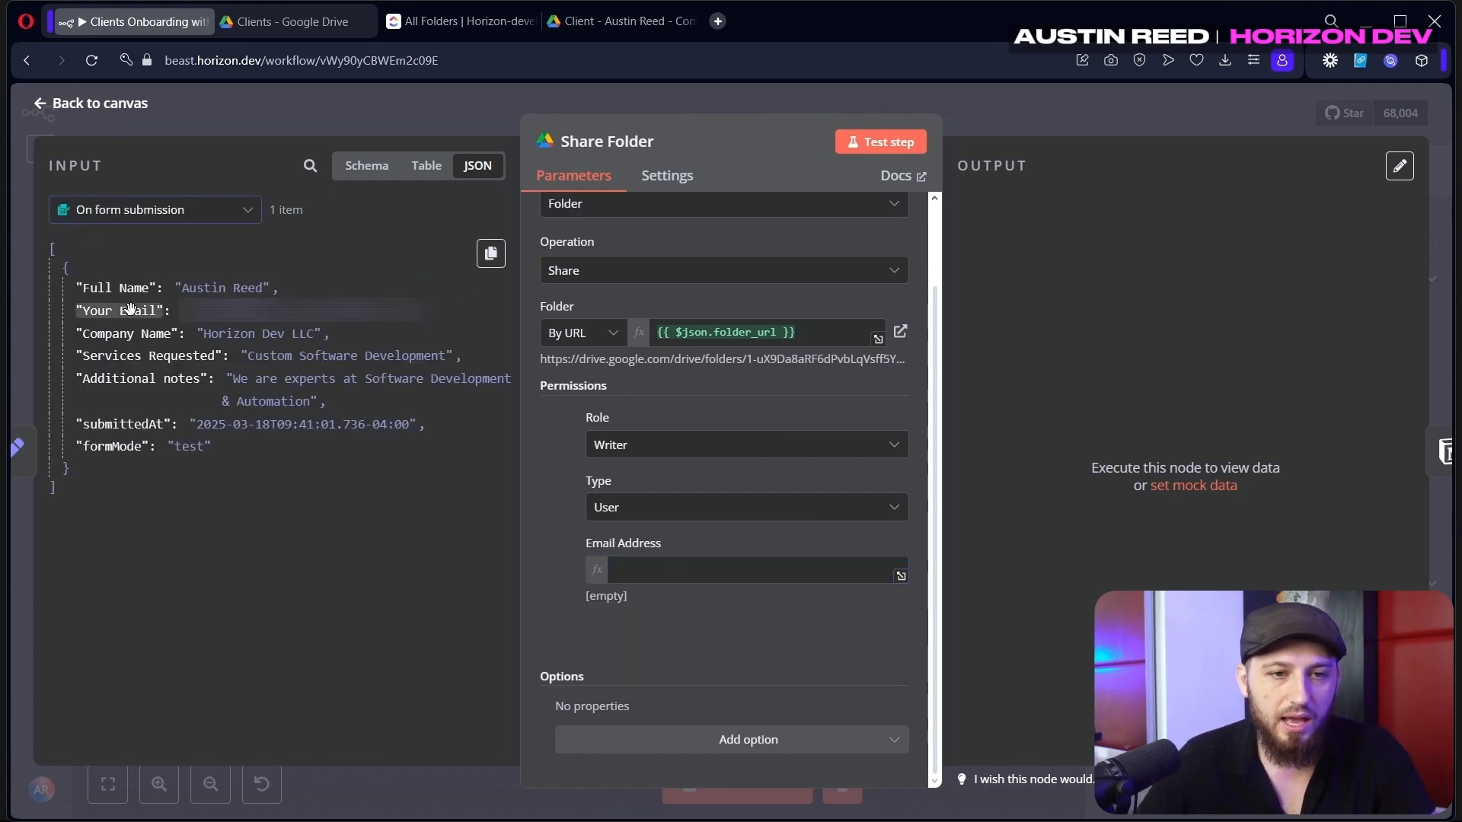
{"action": "left_click_drag", "start_coordinate": [130, 307], "coordinate": [617, 579]}
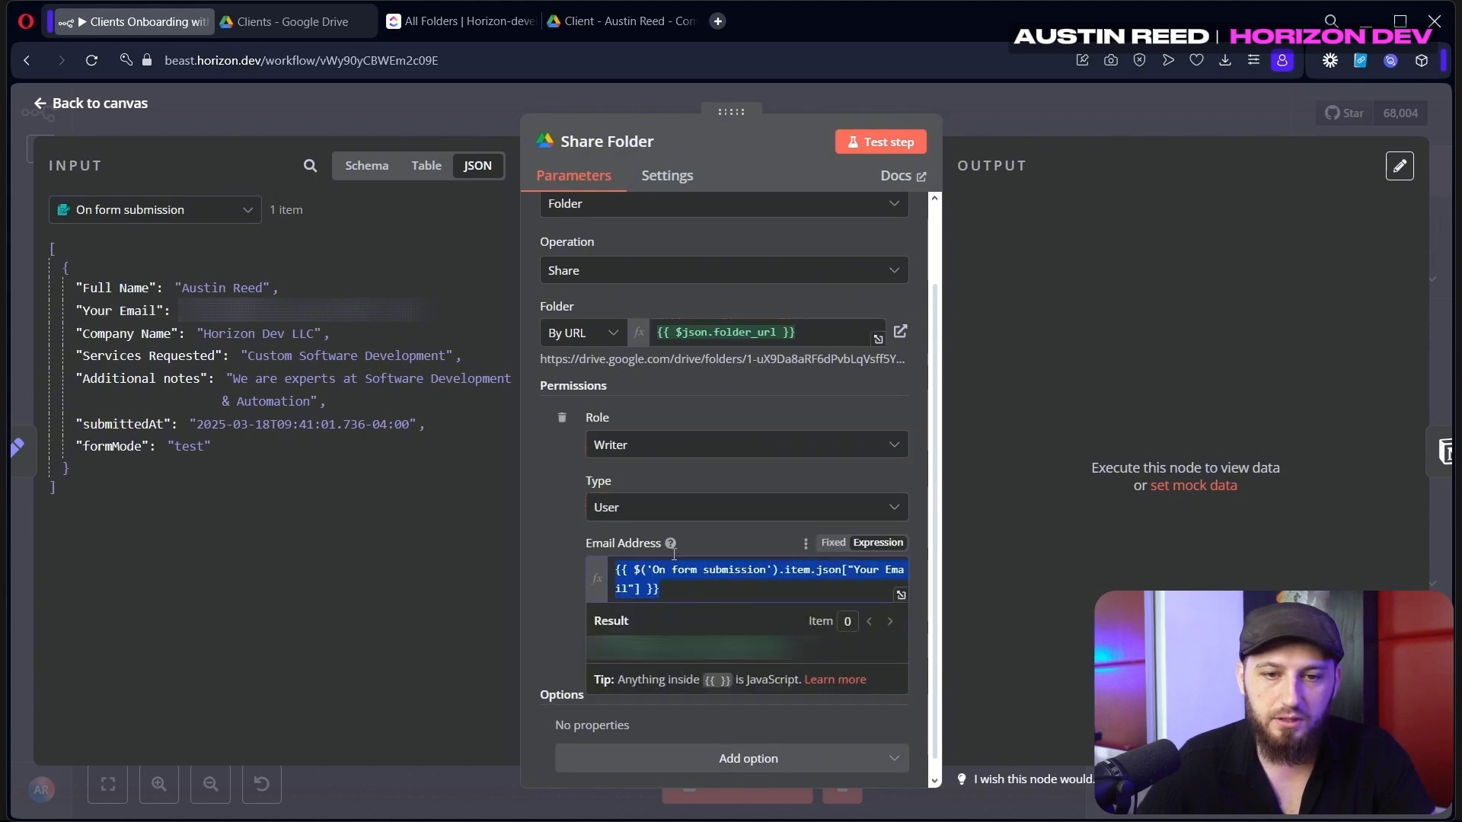
{"action": "left_click", "coordinate": [880, 142]}
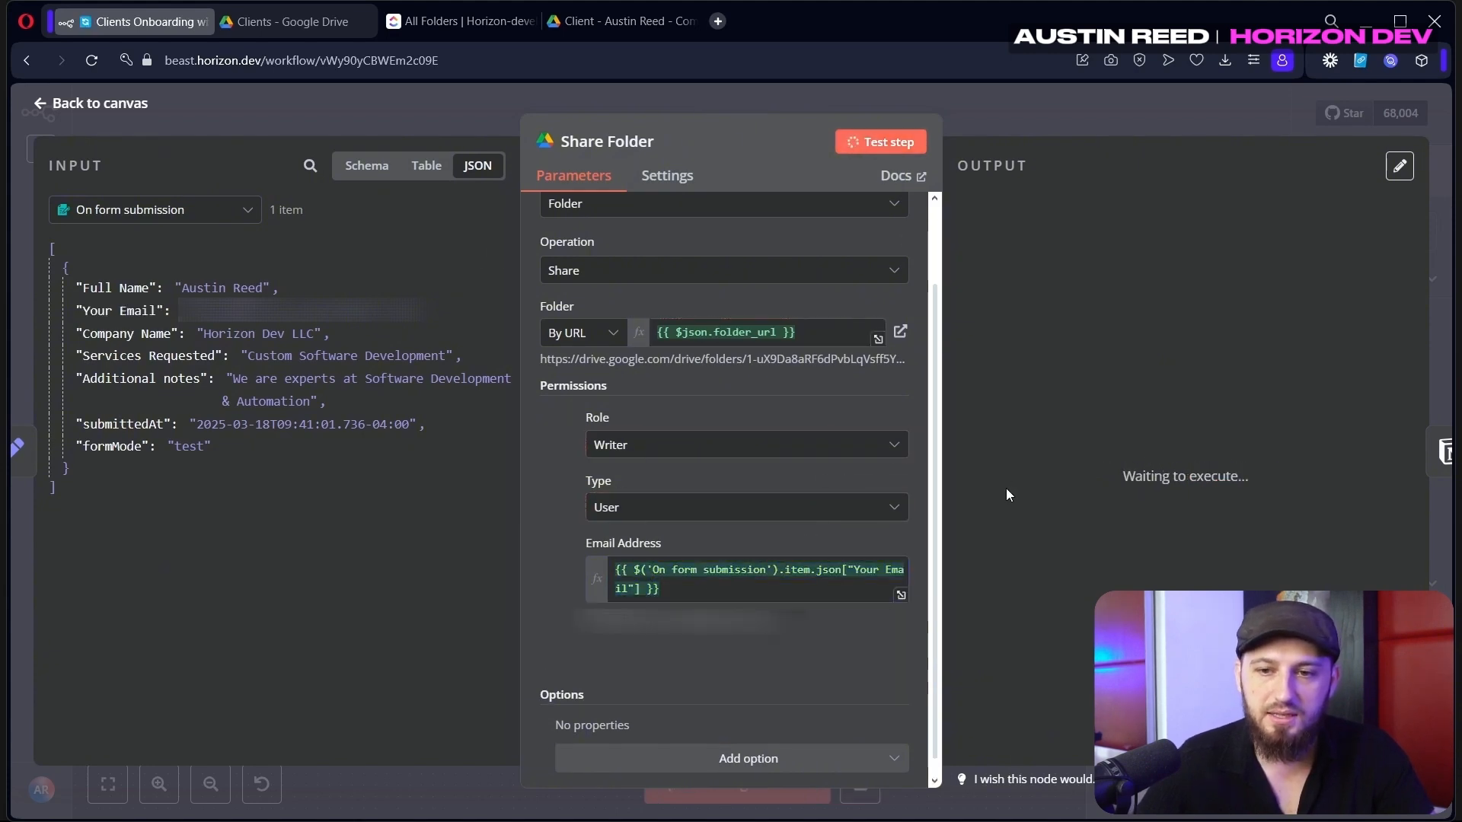
Return to the canvas and load the Notion workspace in a new tab
{"action": "left_click", "coordinate": [985, 106]}
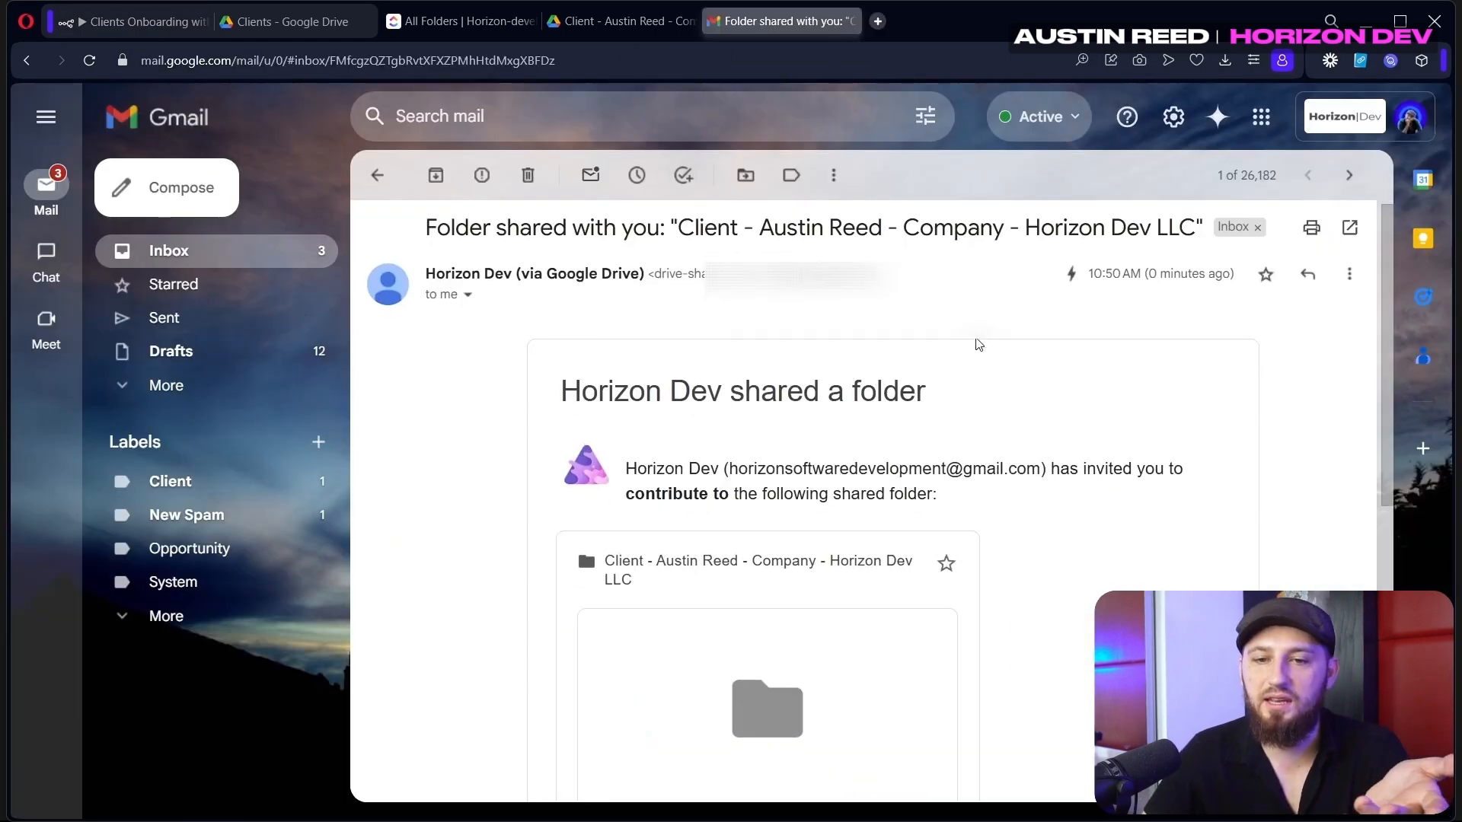
{"action": "scroll", "coordinate": [975, 342], "scroll_direction": "down", "scroll_amount": 3}
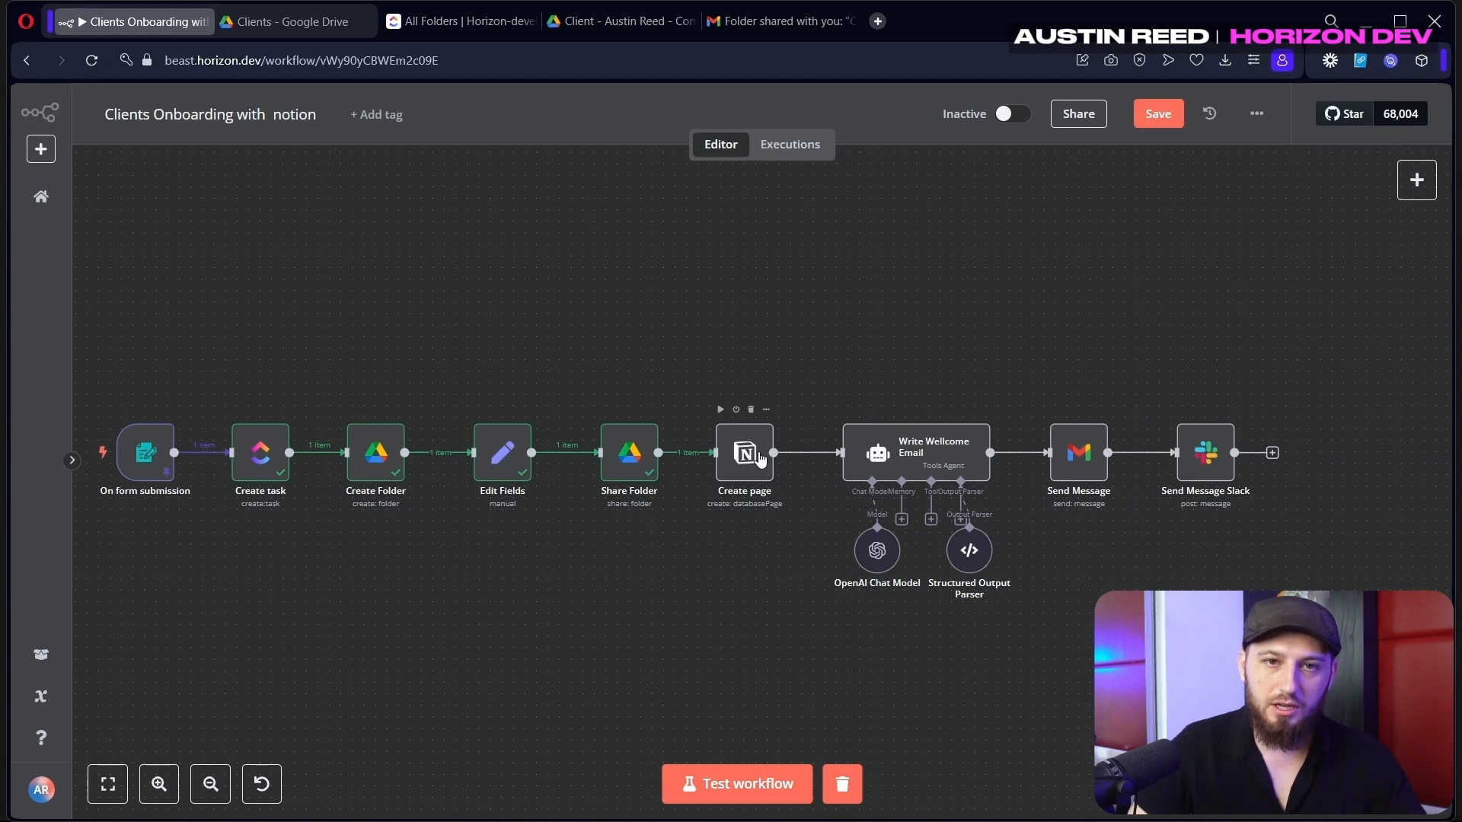
{"action": "key", "text": "ctrl+t"}
{"action": "type", "text": "n"}
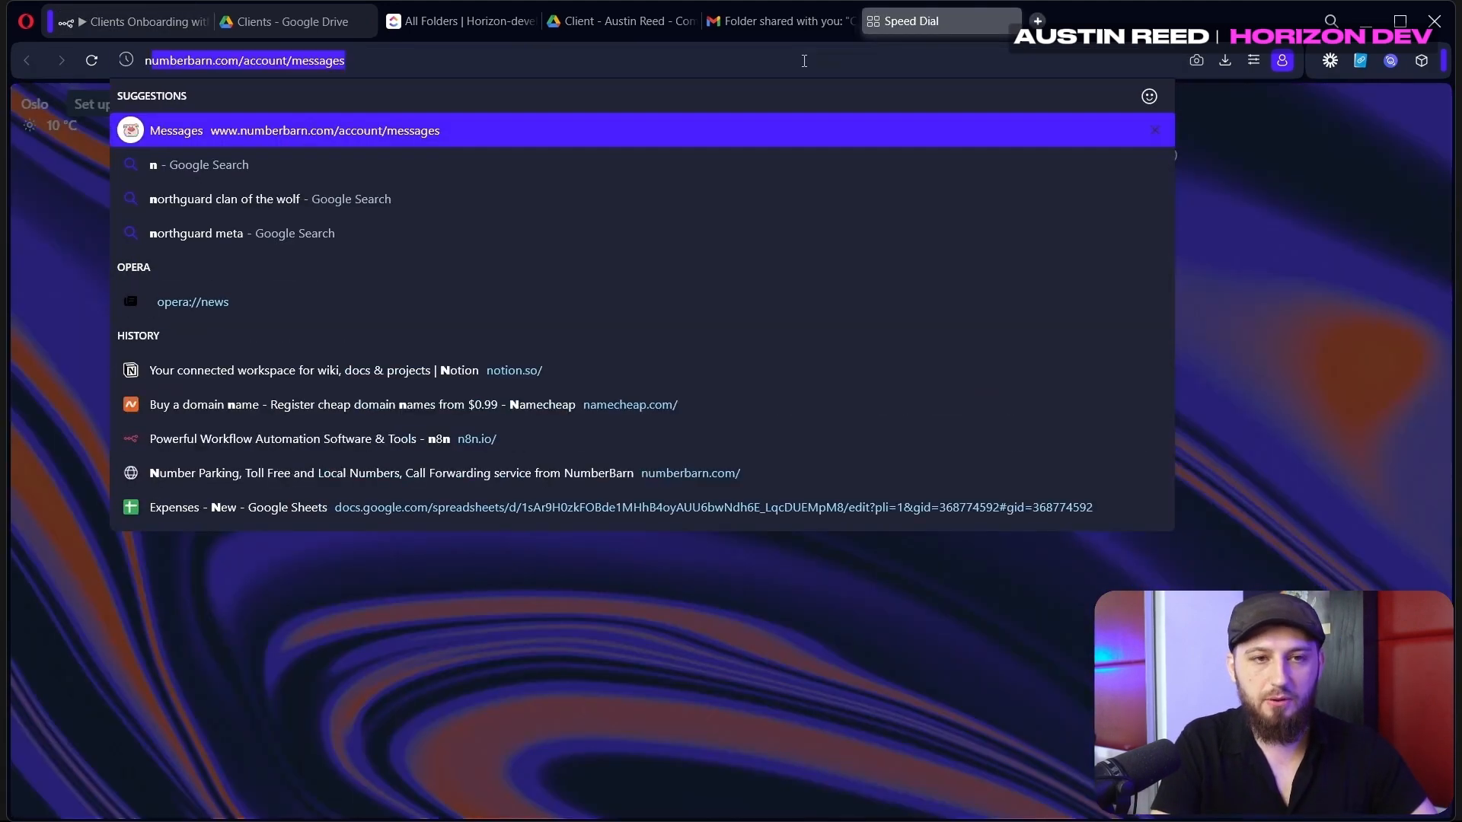
{"action": "type", "text": "oti"}
{"action": "key", "text": "Return"}
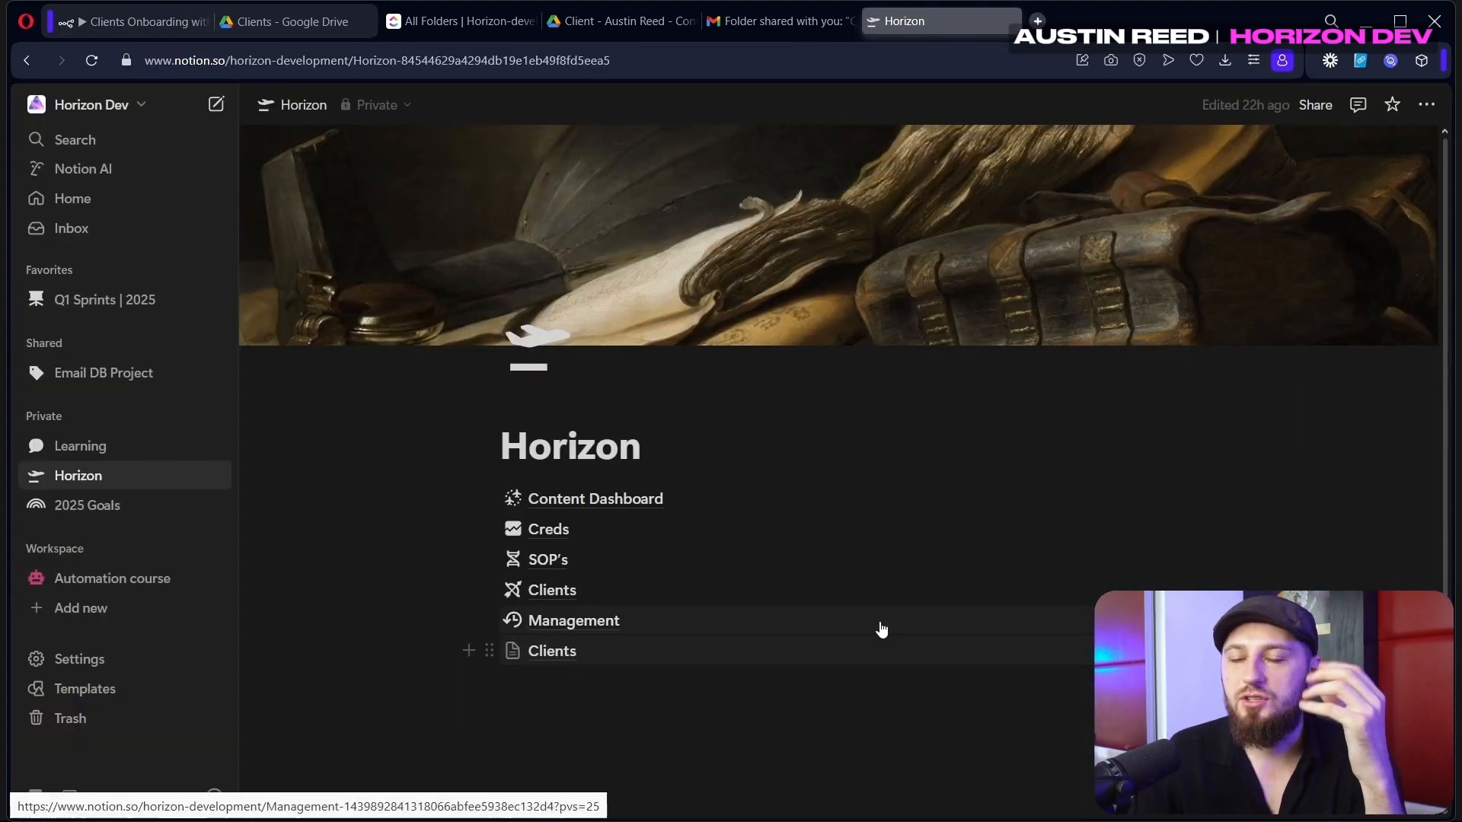
Browse the page menu's Connections submenu, then open the Clients database page
{"action": "left_click", "coordinate": [1428, 107]}
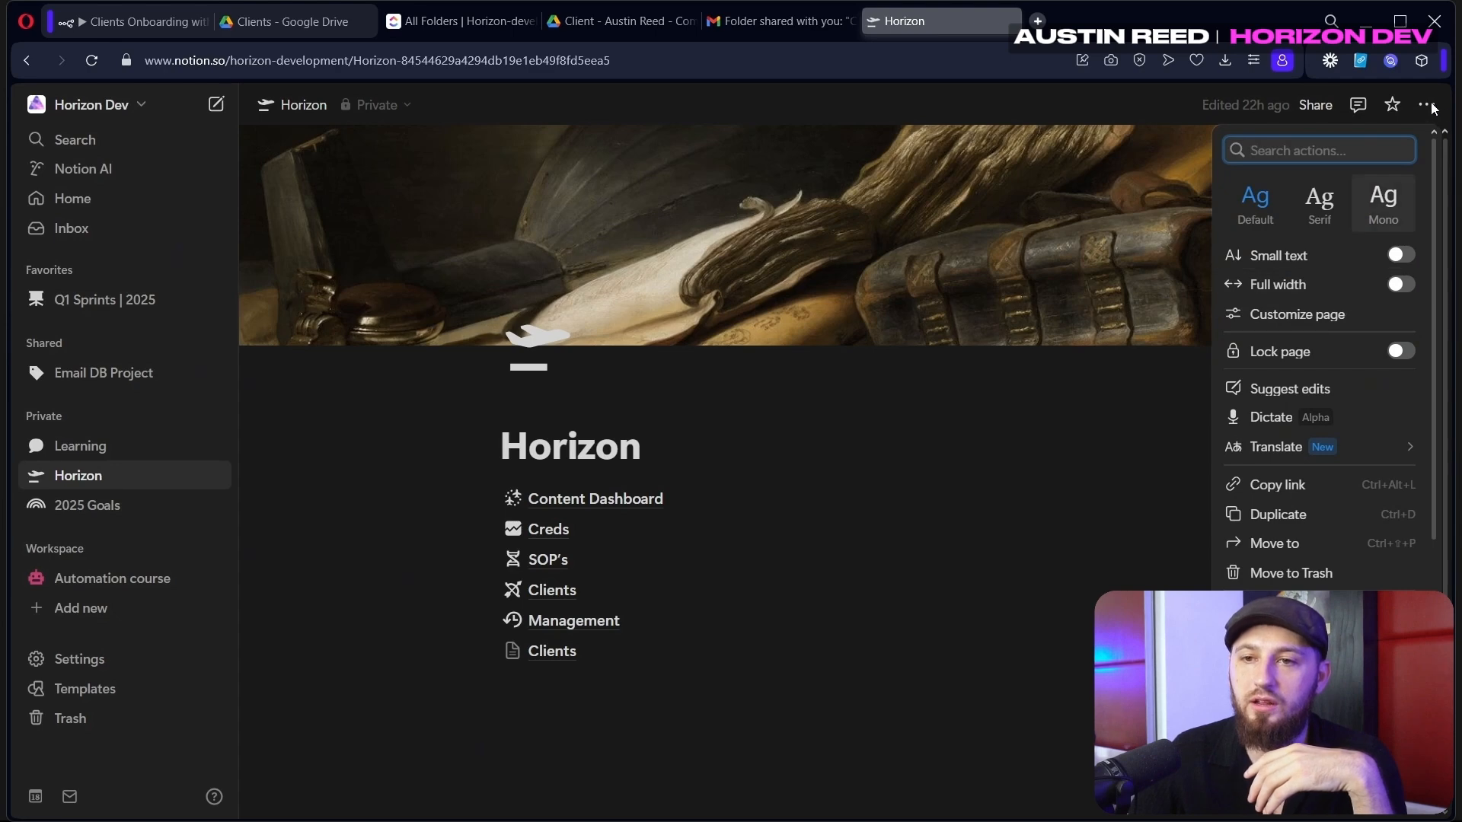
{"action": "scroll", "coordinate": [1373, 396], "scroll_direction": "down", "scroll_amount": 3}
{"action": "mouse_move", "coordinate": [1297, 584]}
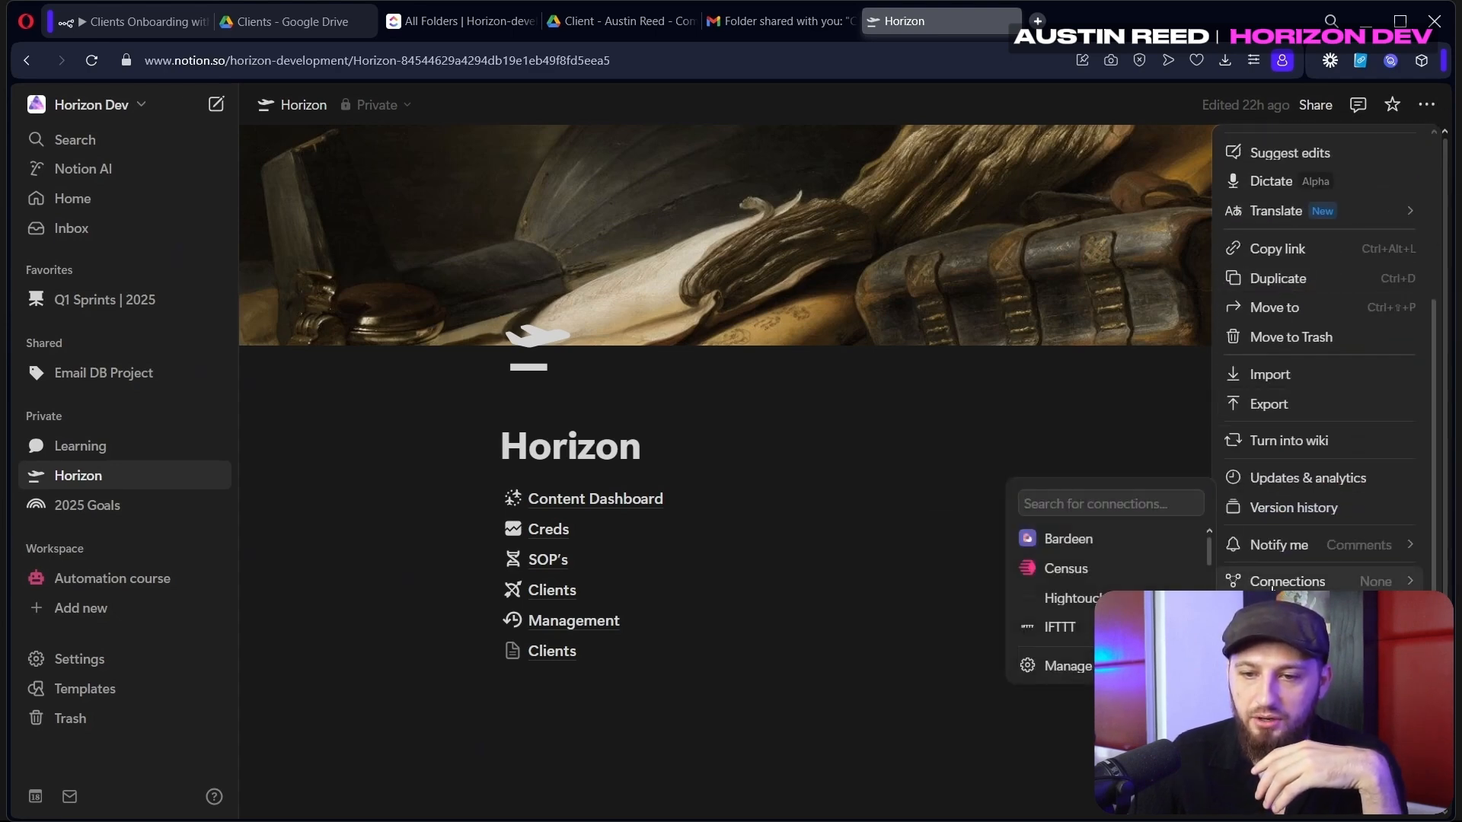
{"action": "scroll", "coordinate": [1053, 562], "scroll_direction": "down", "scroll_amount": 5}
{"action": "scroll", "coordinate": [1053, 562], "scroll_direction": "up", "scroll_amount": 2}
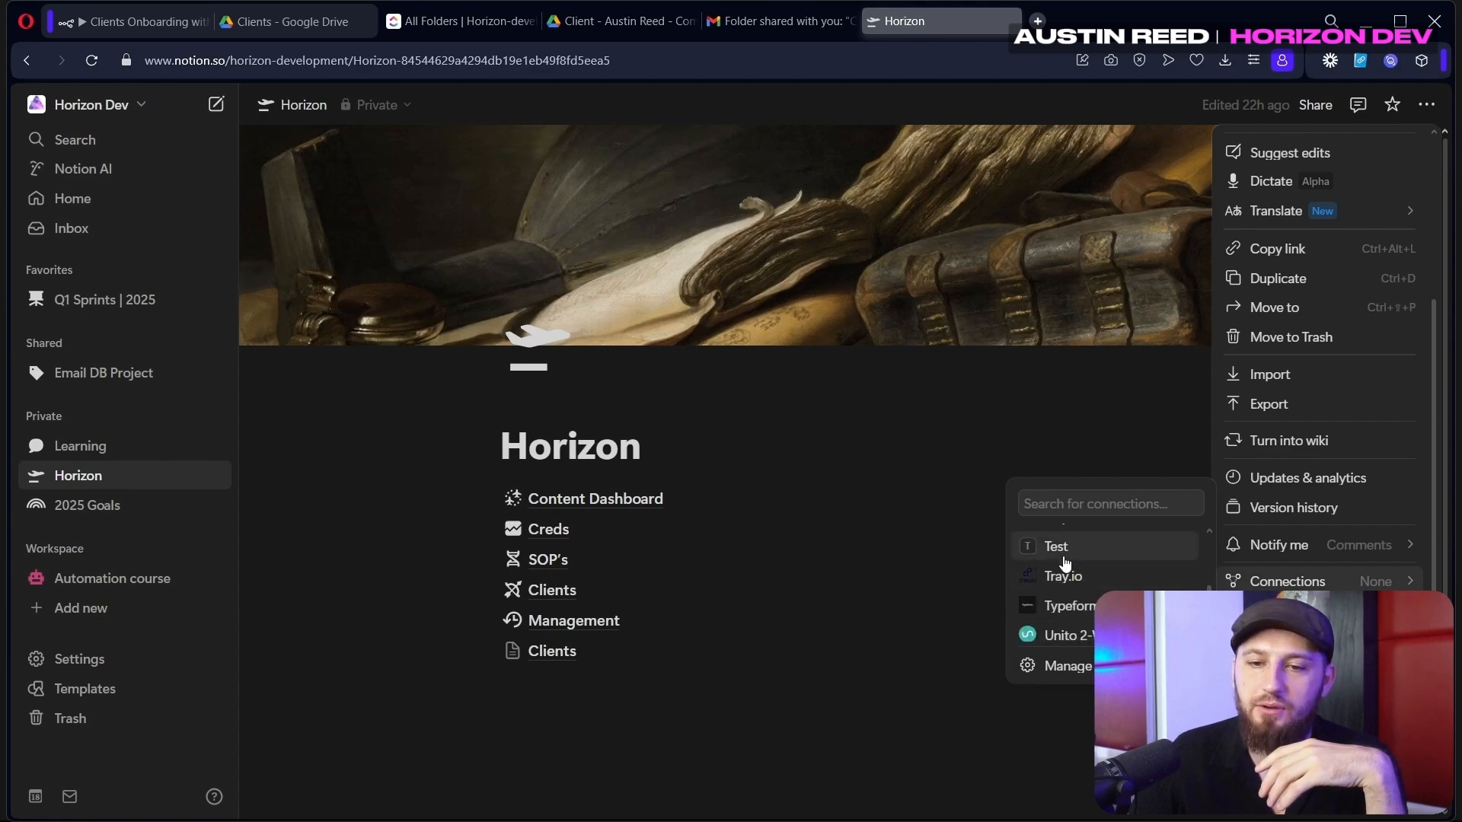
{"action": "left_click", "coordinate": [554, 651]}
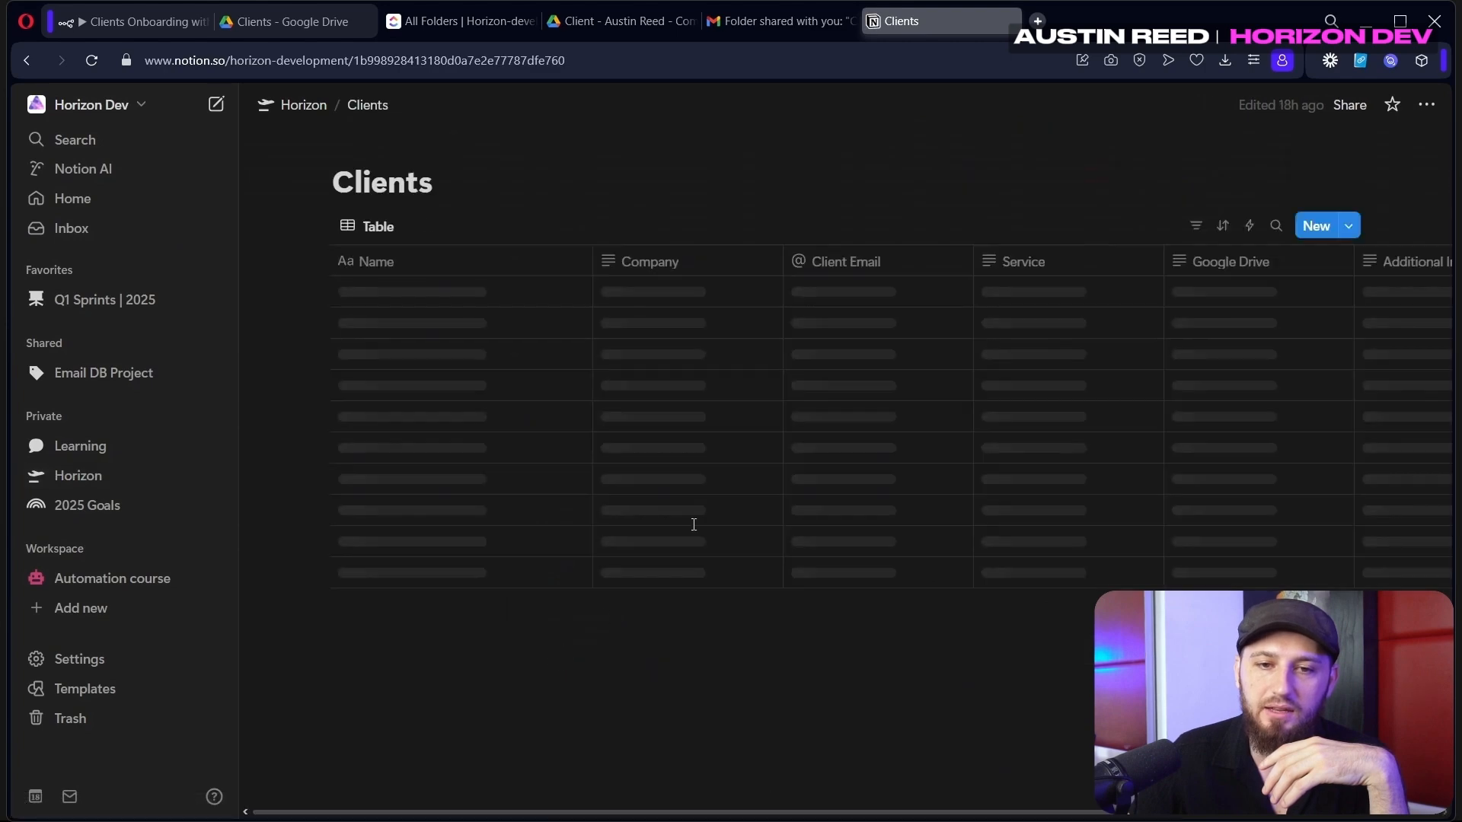
Check the Clients database's Test connection access permissions
{"action": "left_click", "coordinate": [1426, 104]}
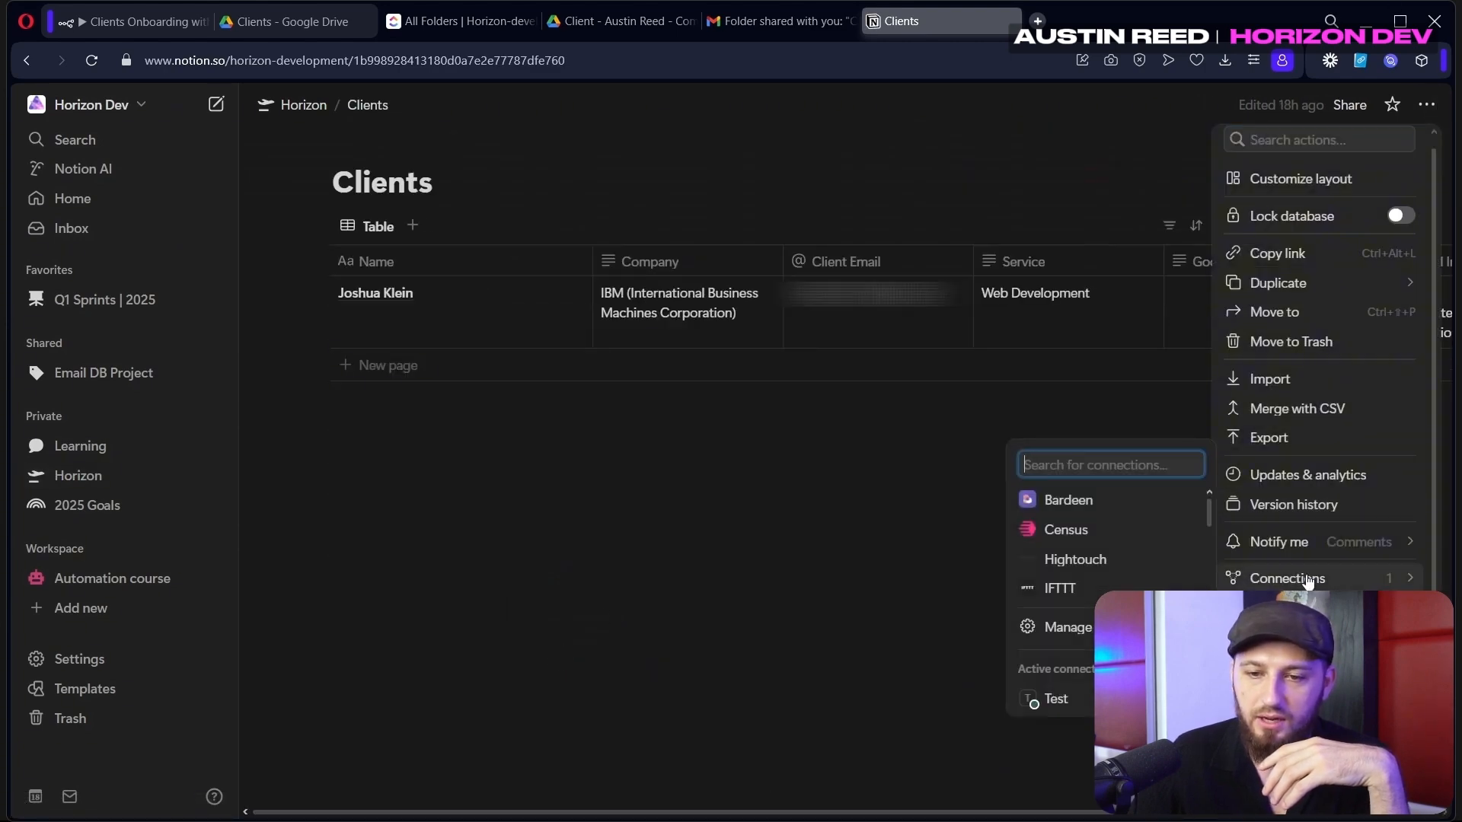
{"action": "left_click", "coordinate": [1062, 699]}
{"action": "left_click", "coordinate": [518, 318]}
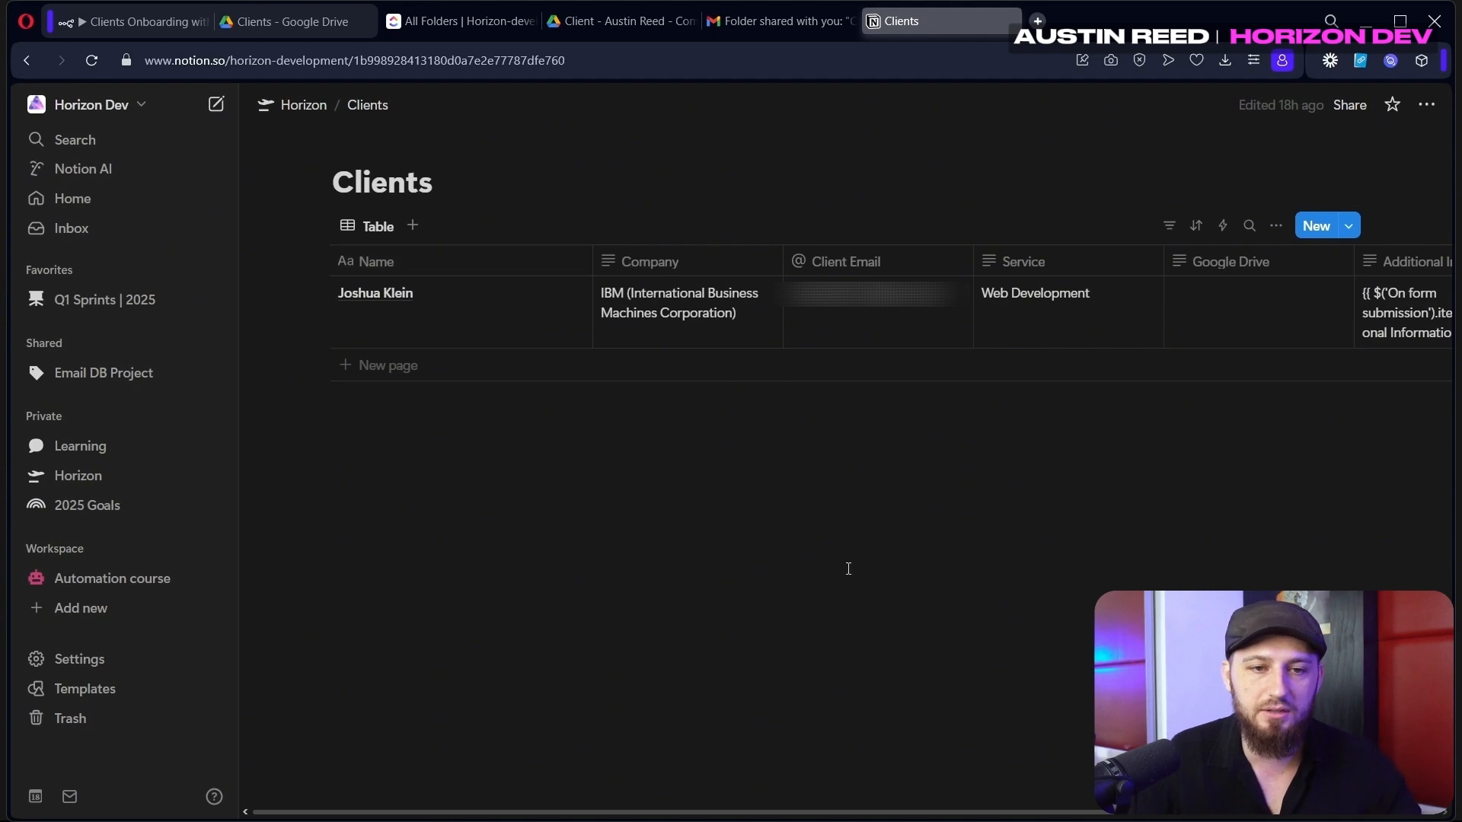
Start a new database sub-page on the Horizon page using /page
{"action": "left_click", "coordinate": [325, 106]}
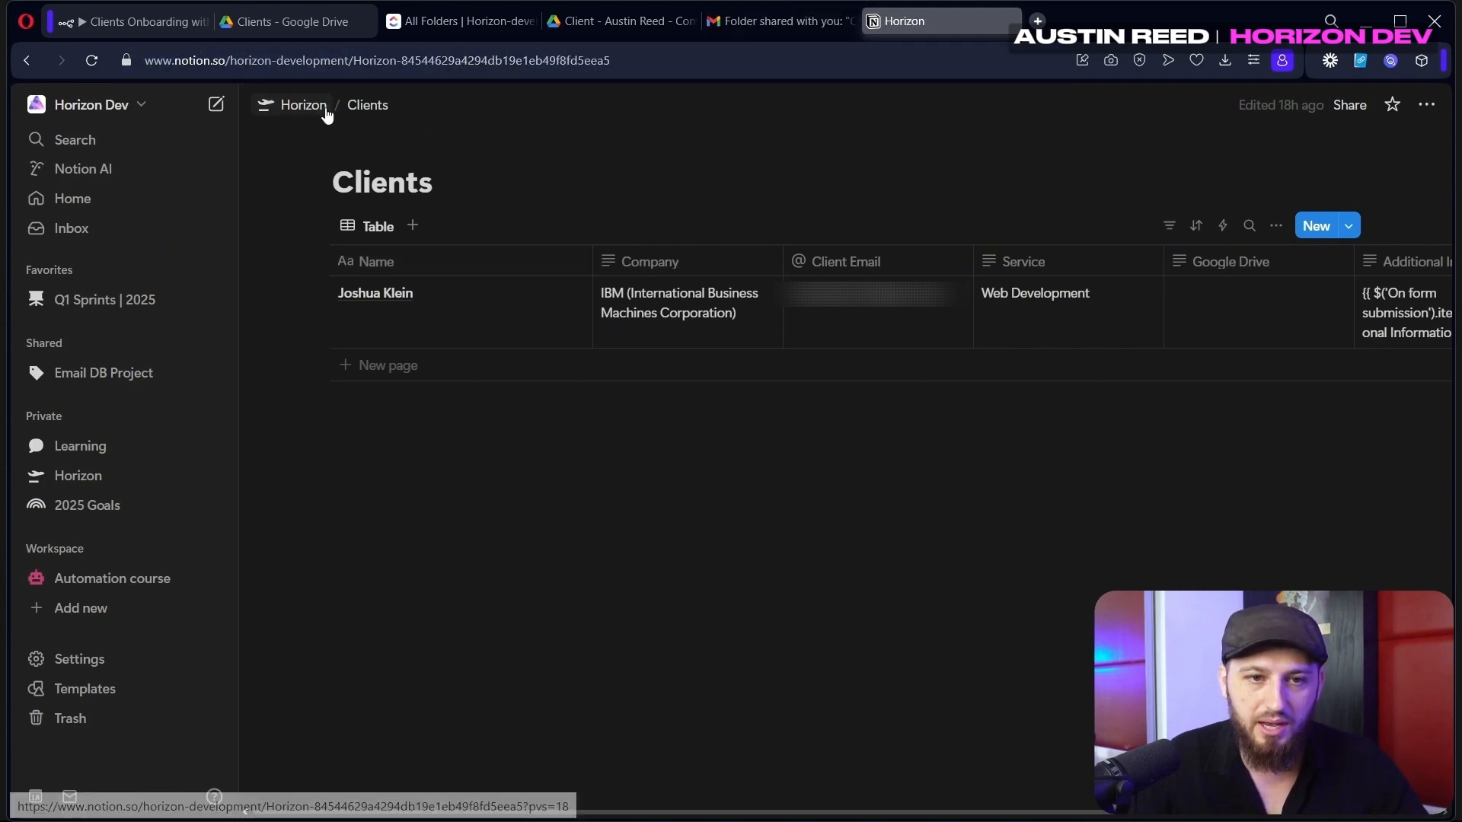
{"action": "left_click", "coordinate": [593, 709]}
{"action": "type", "text": "/page"}
{"action": "key", "text": "Return"}
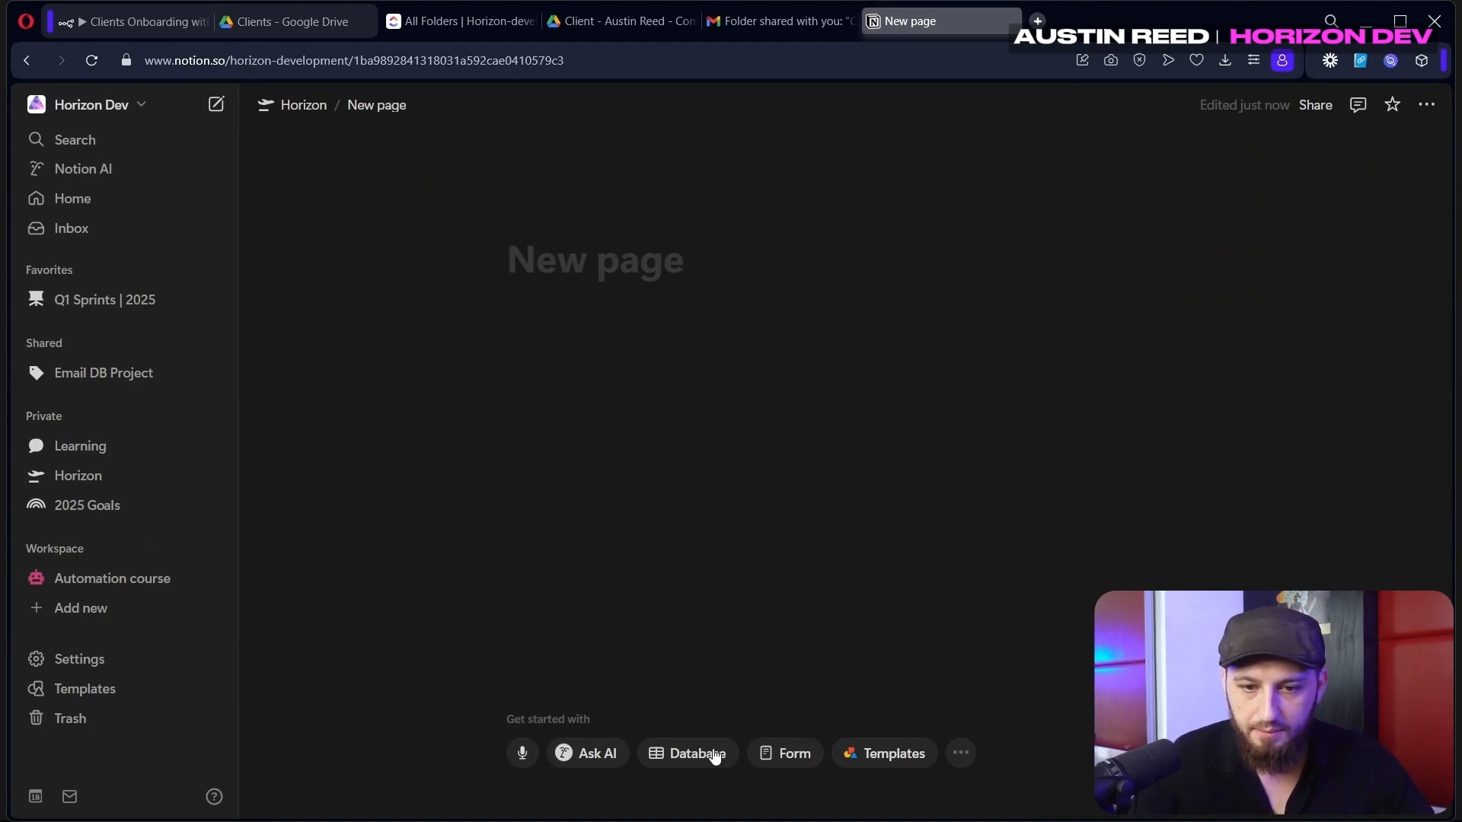
{"action": "left_click", "coordinate": [713, 755]}
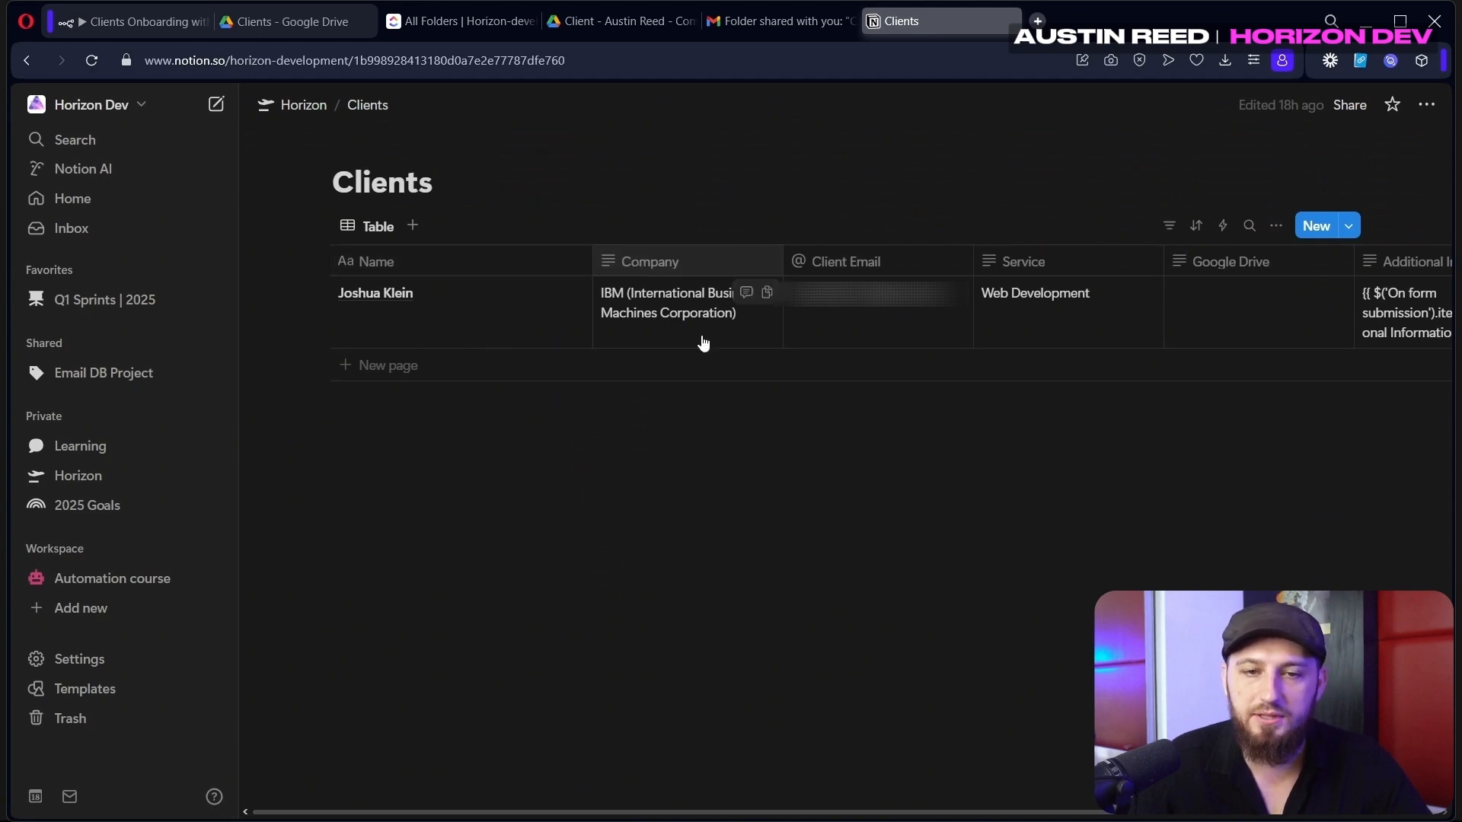
{"action": "left_click_drag", "start_coordinate": [618, 812], "coordinate": [861, 806]}
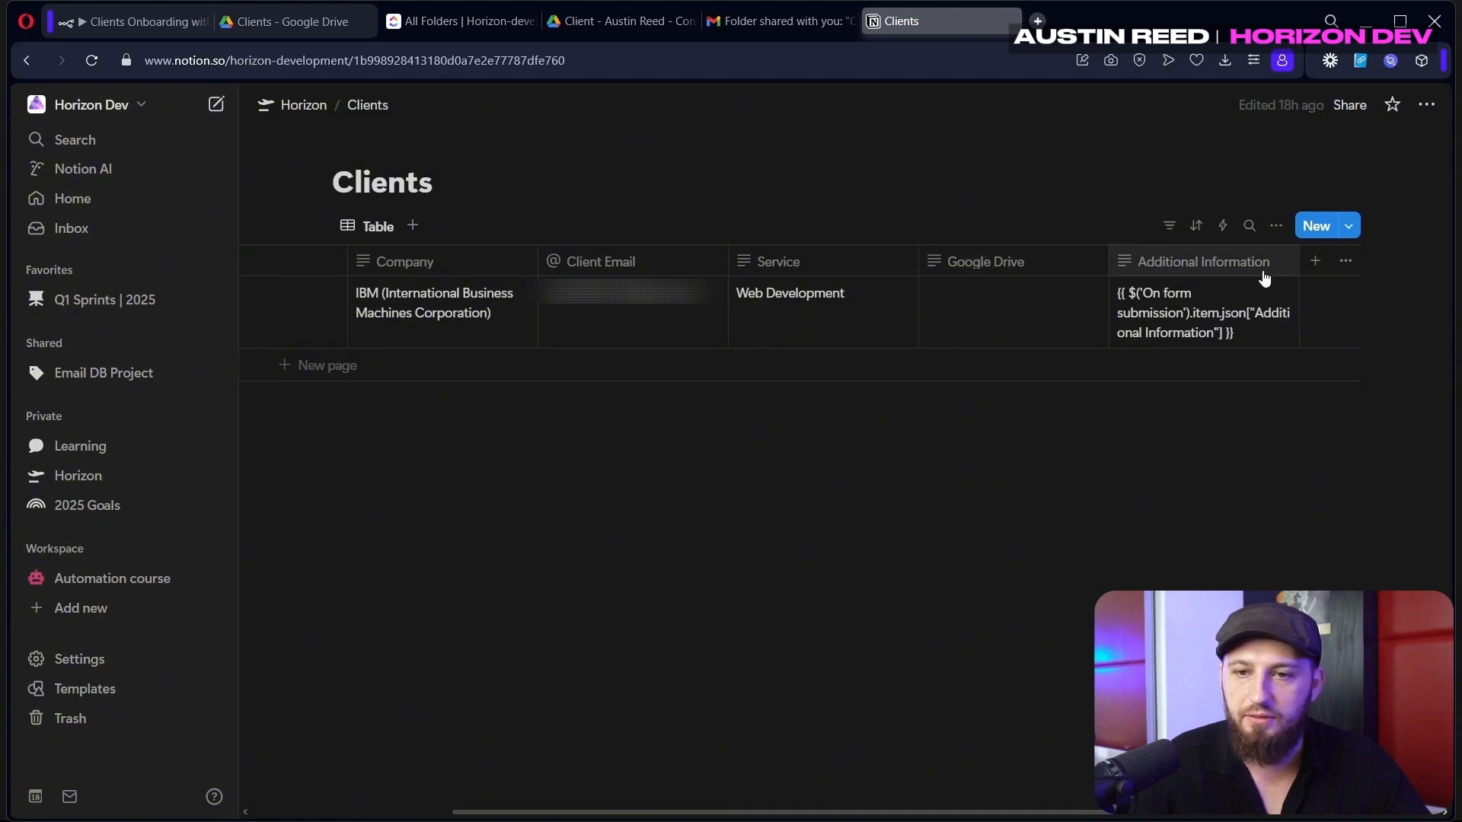
Cancel adding a Clients property, then bring up n8n's add-node list
{"action": "left_click", "coordinate": [1314, 263]}
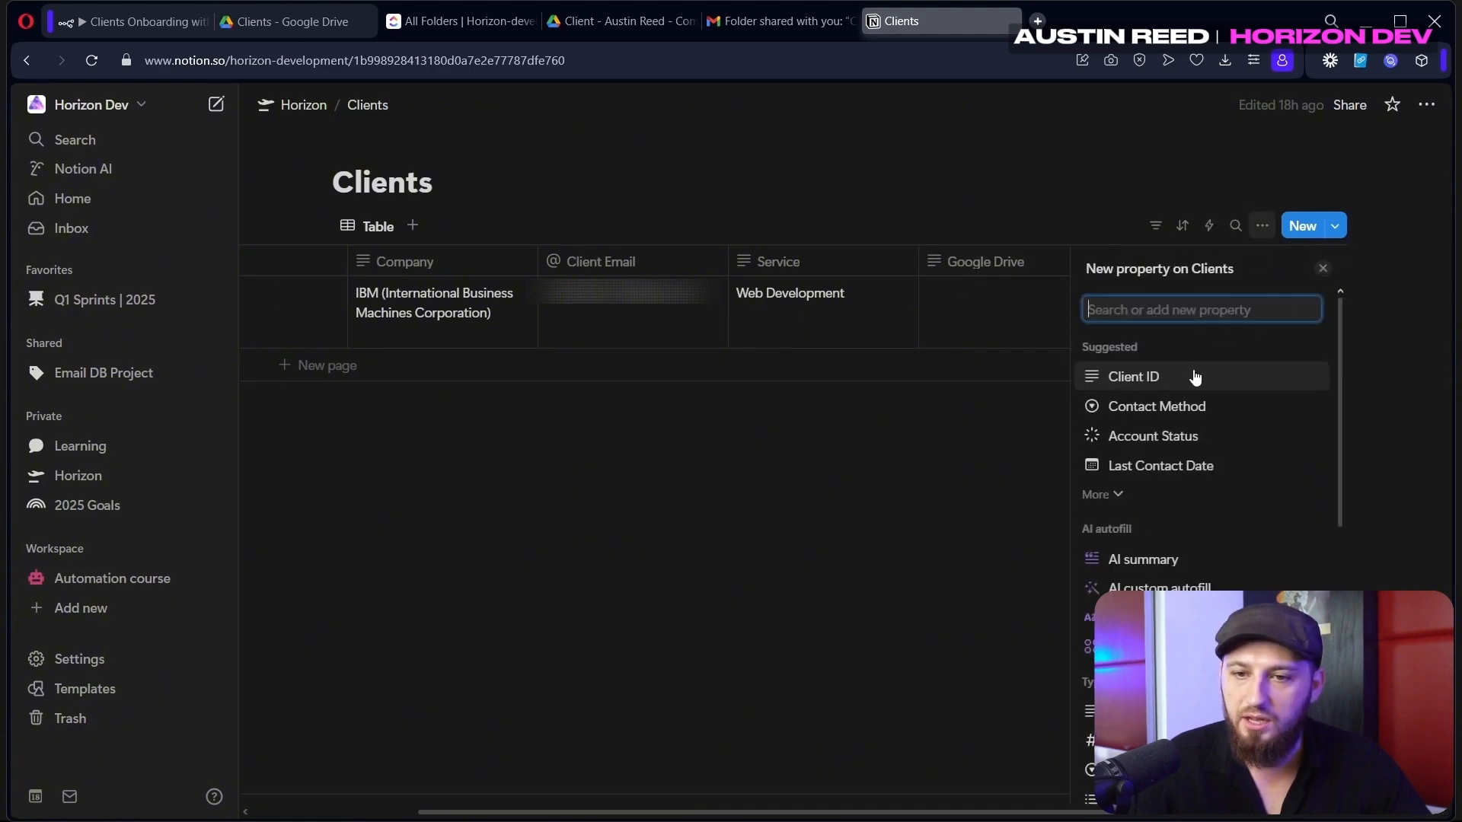
{"action": "left_click", "coordinate": [596, 414]}
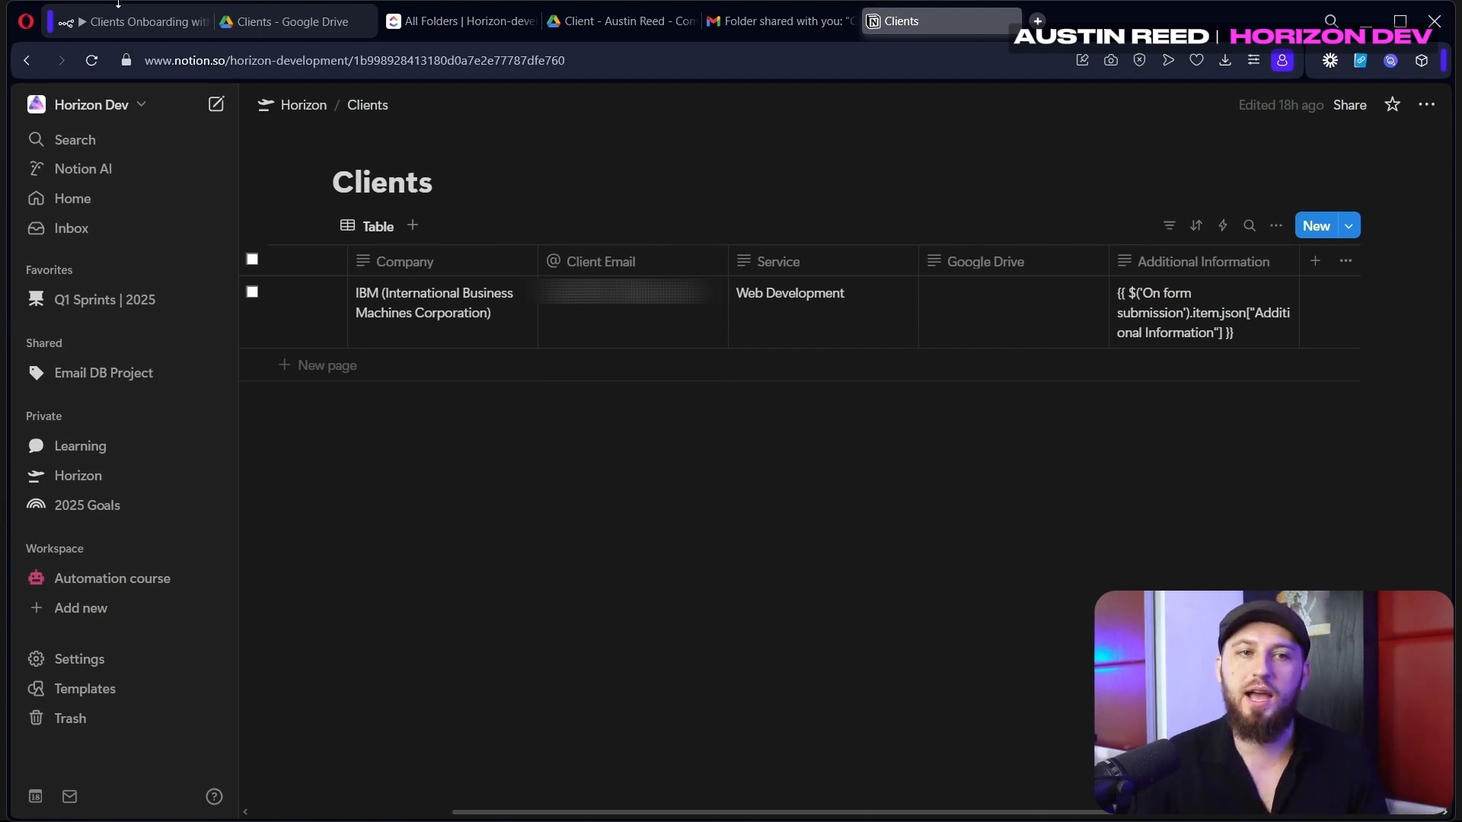
{"action": "left_click", "coordinate": [149, 30]}
{"action": "left_click", "coordinate": [1420, 189]}
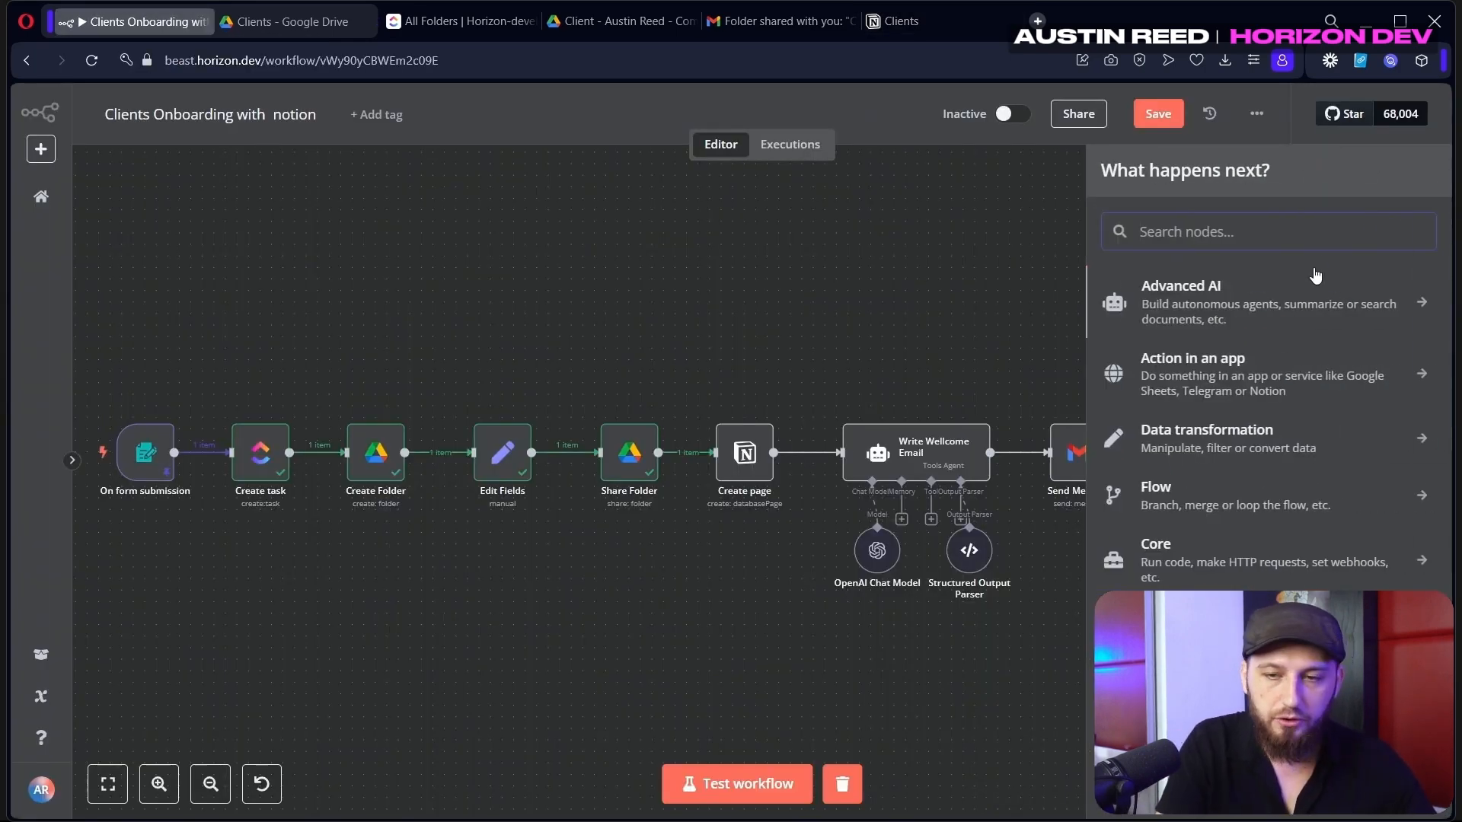
Add a Notion node and compare its fields with the Clients database
{"action": "type", "text": "notion"}
{"action": "left_click", "coordinate": [1314, 279]}
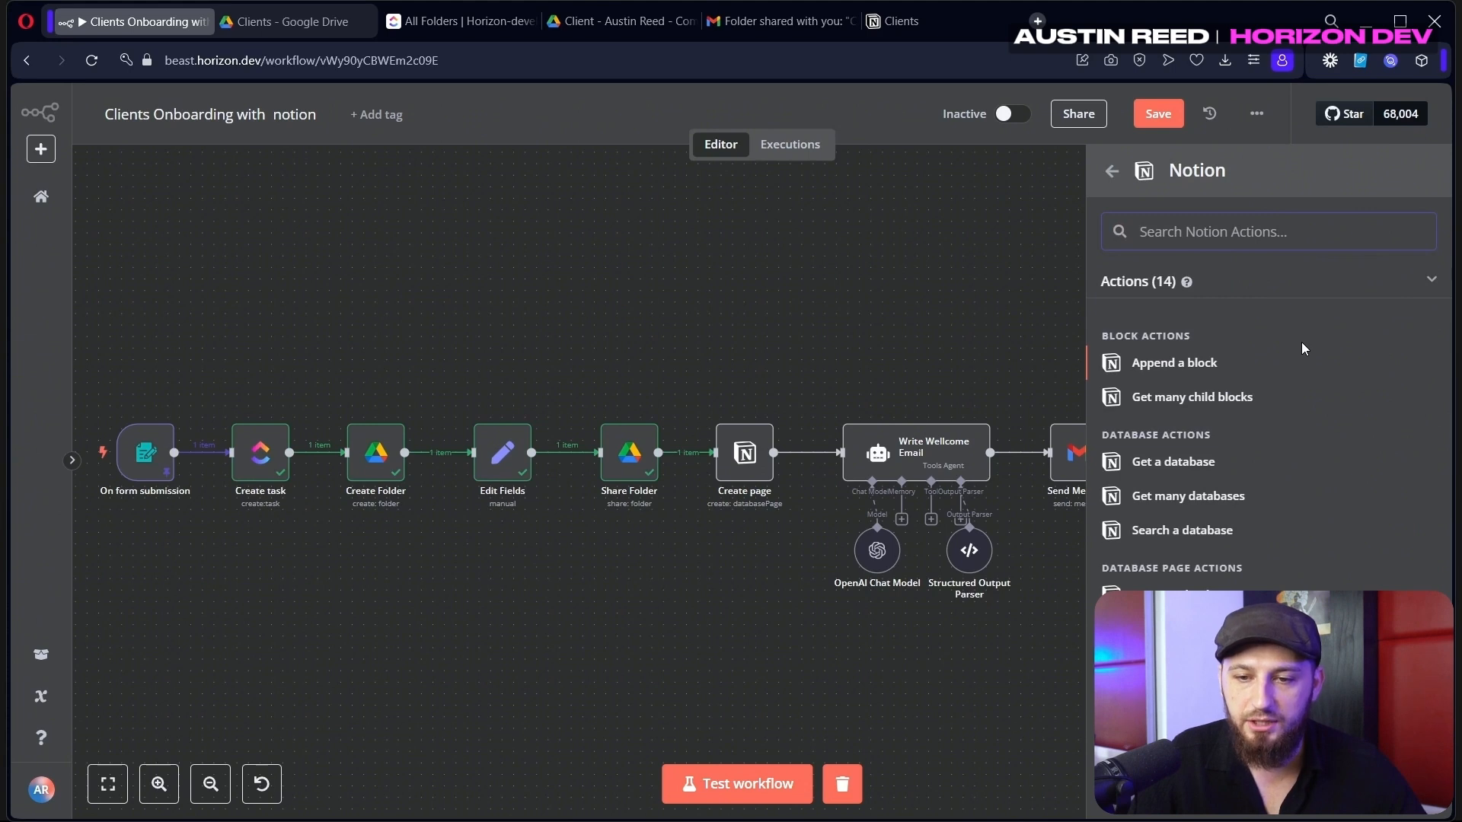
{"action": "scroll", "coordinate": [1302, 349], "scroll_direction": "down", "scroll_amount": 2}
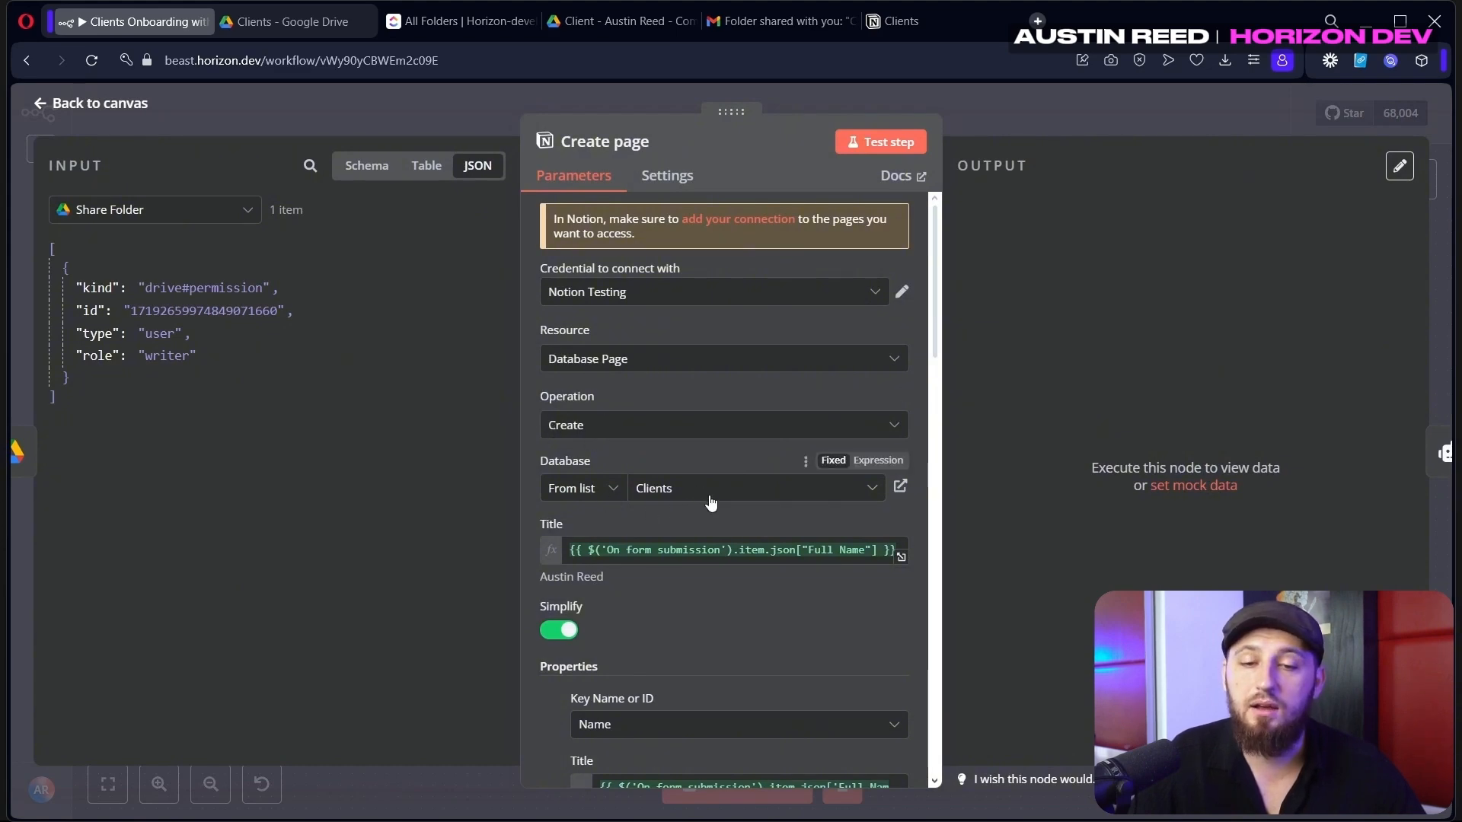
{"action": "scroll", "coordinate": [703, 500], "scroll_direction": "down", "scroll_amount": 2}
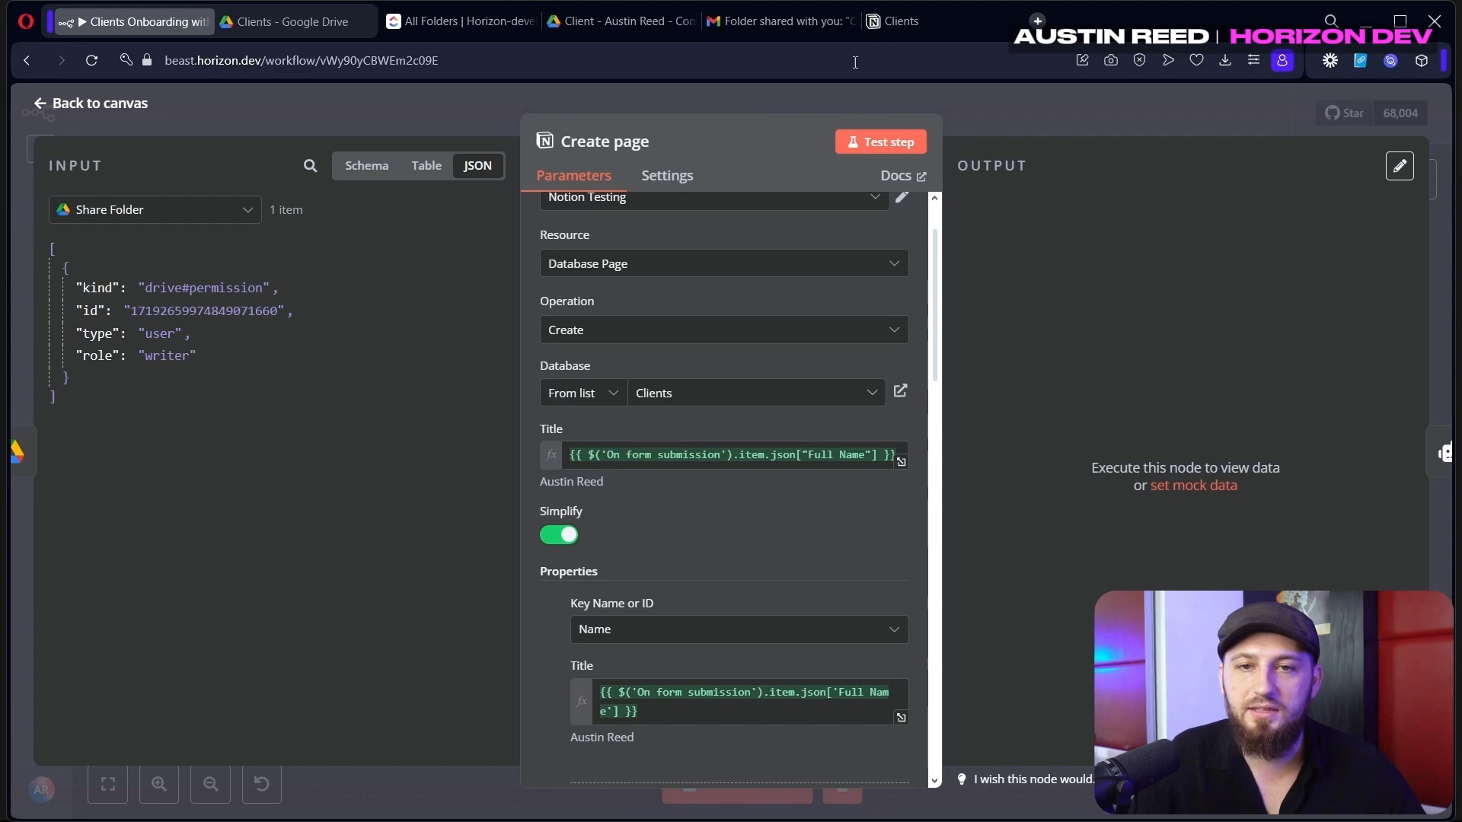
{"action": "left_click", "coordinate": [913, 25]}
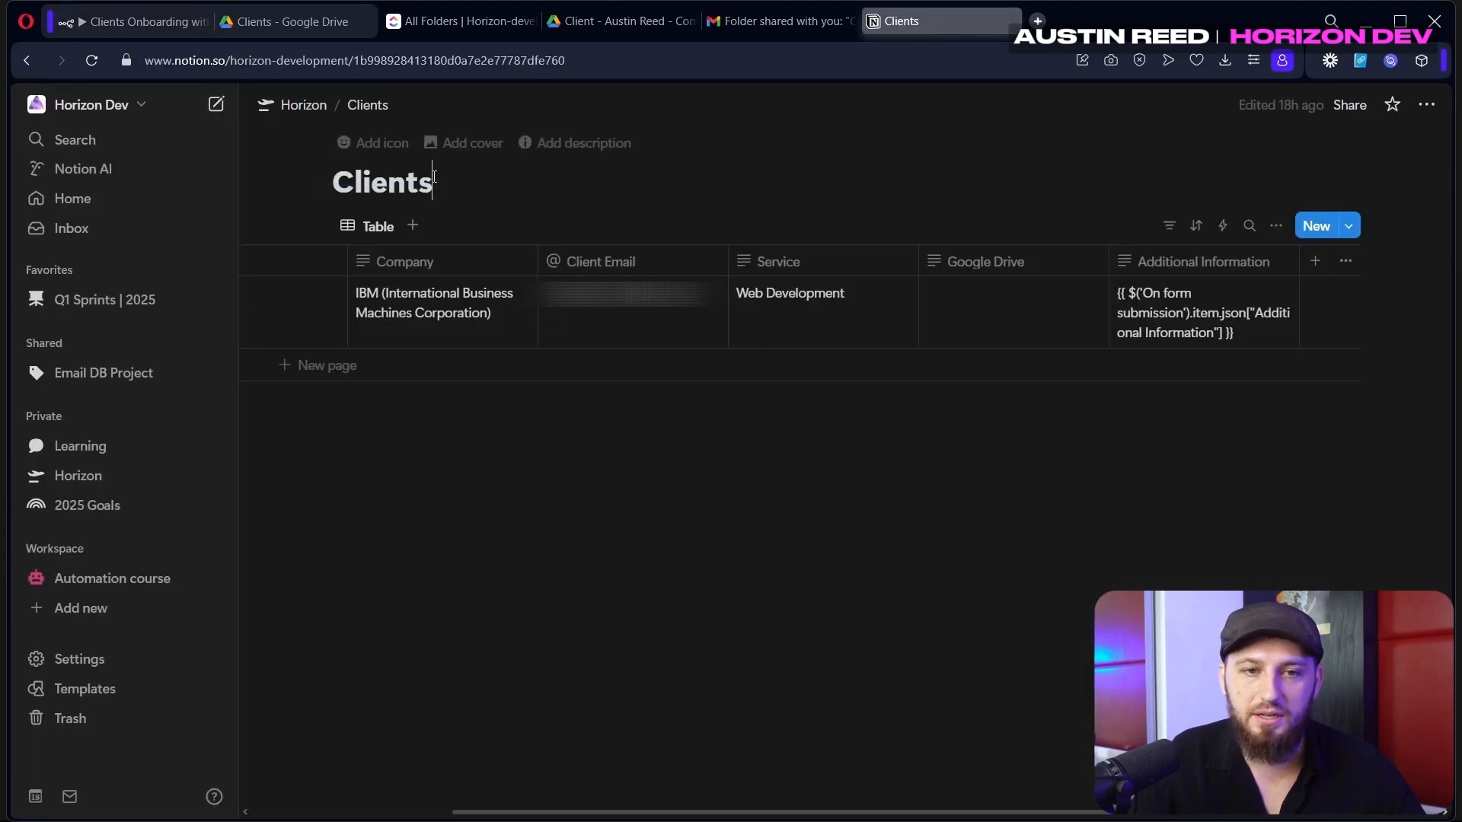
Map the form's Full Name into the Name property's Title
{"action": "left_click_drag", "start_coordinate": [434, 177], "coordinate": [333, 181]}
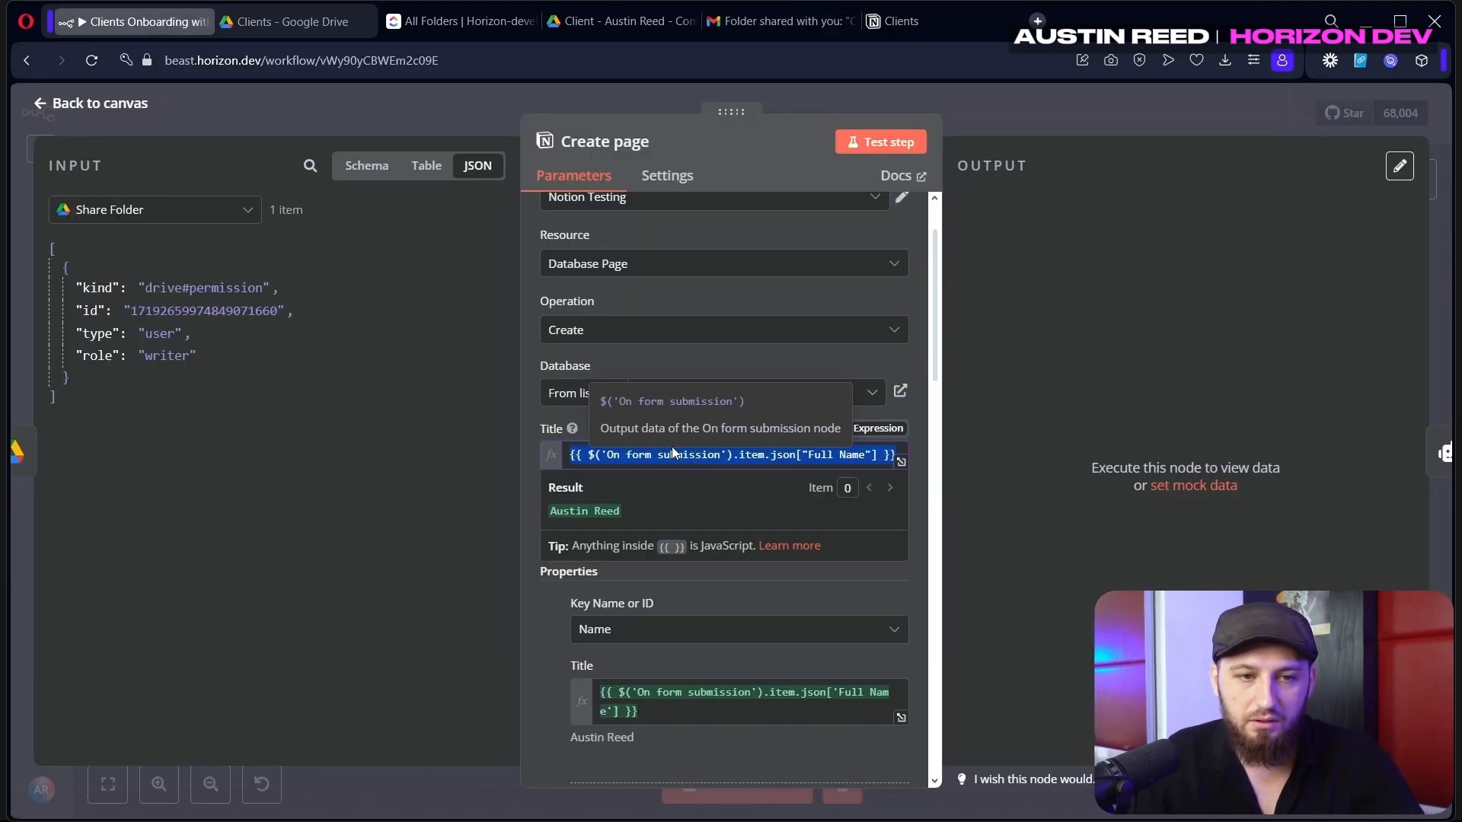
{"action": "key", "text": "BackSpace"}
{"action": "left_click", "coordinate": [192, 219]}
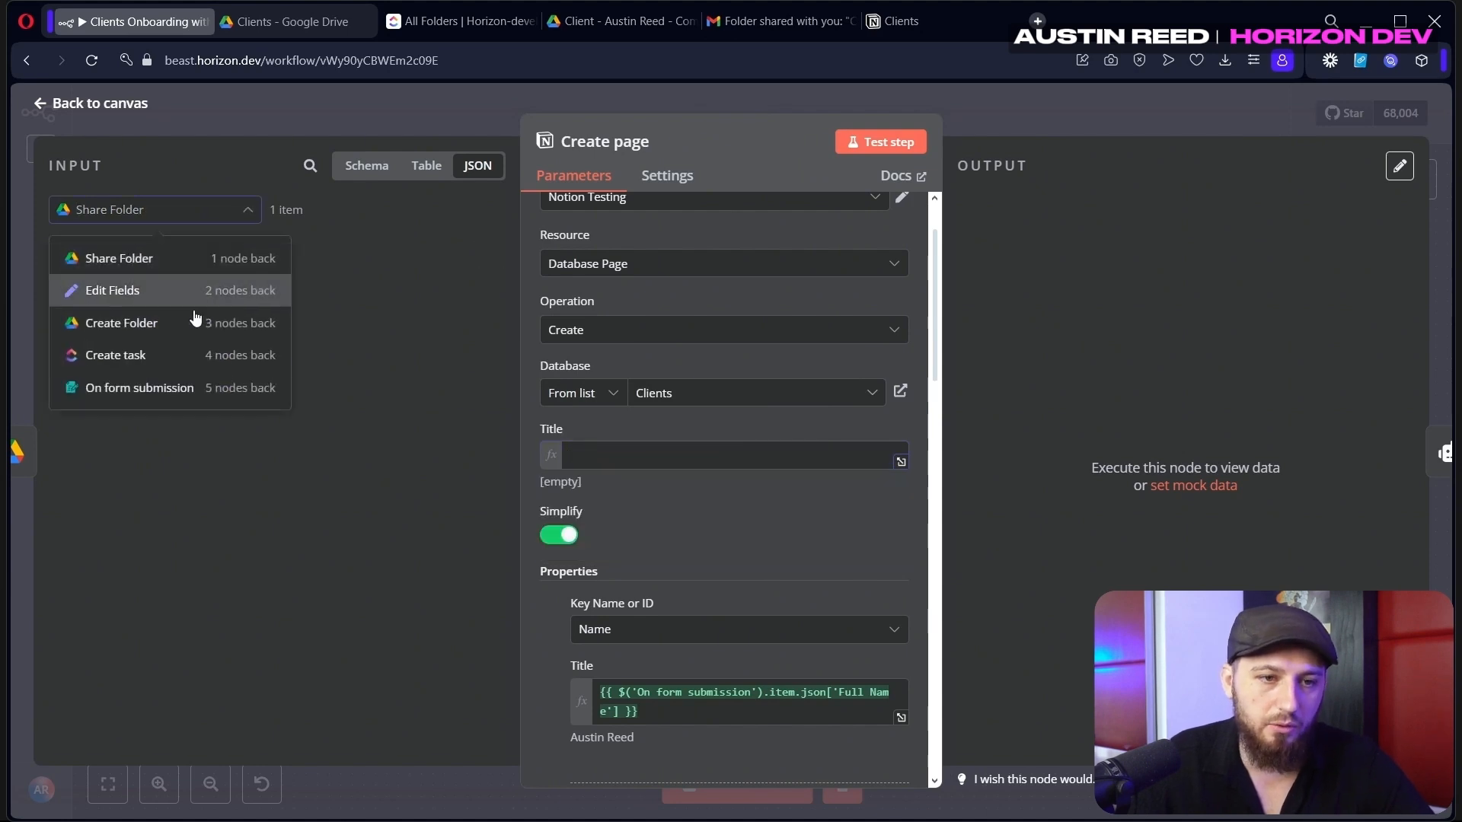
{"action": "left_click", "coordinate": [173, 387]}
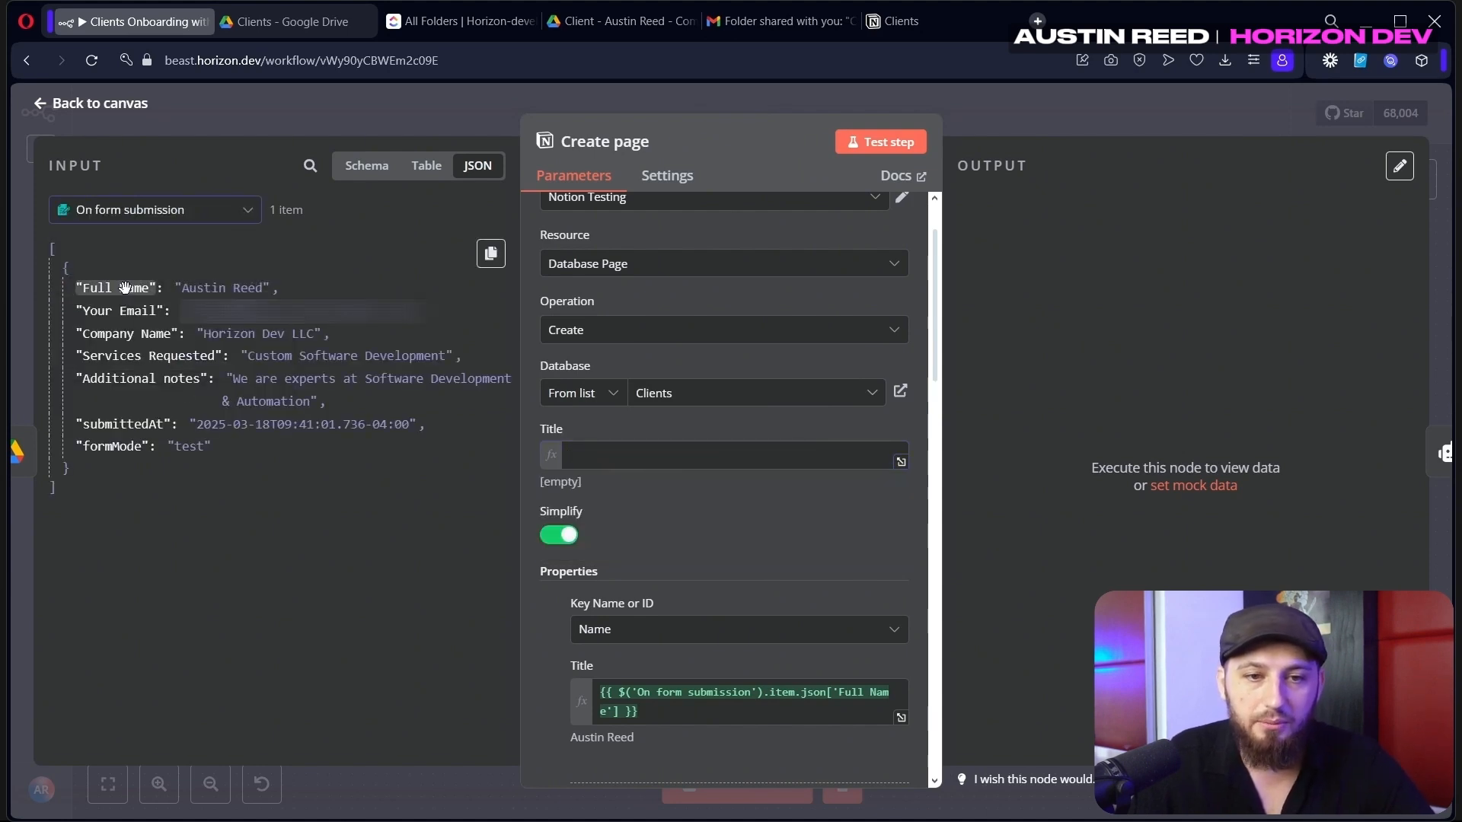
{"action": "left_click_drag", "start_coordinate": [126, 287], "coordinate": [593, 456]}
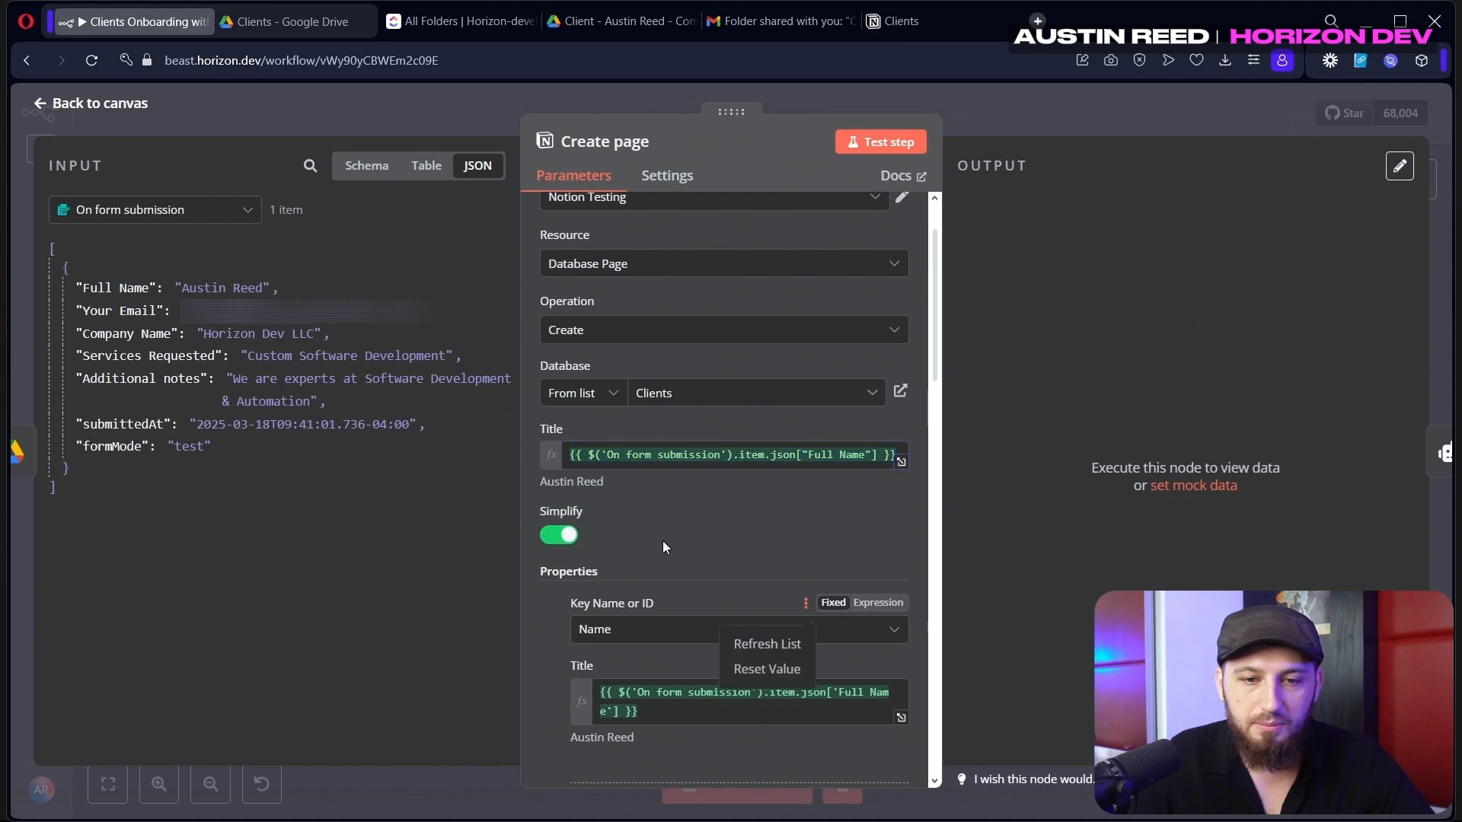
{"action": "scroll", "coordinate": [674, 535], "scroll_direction": "down", "scroll_amount": 3}
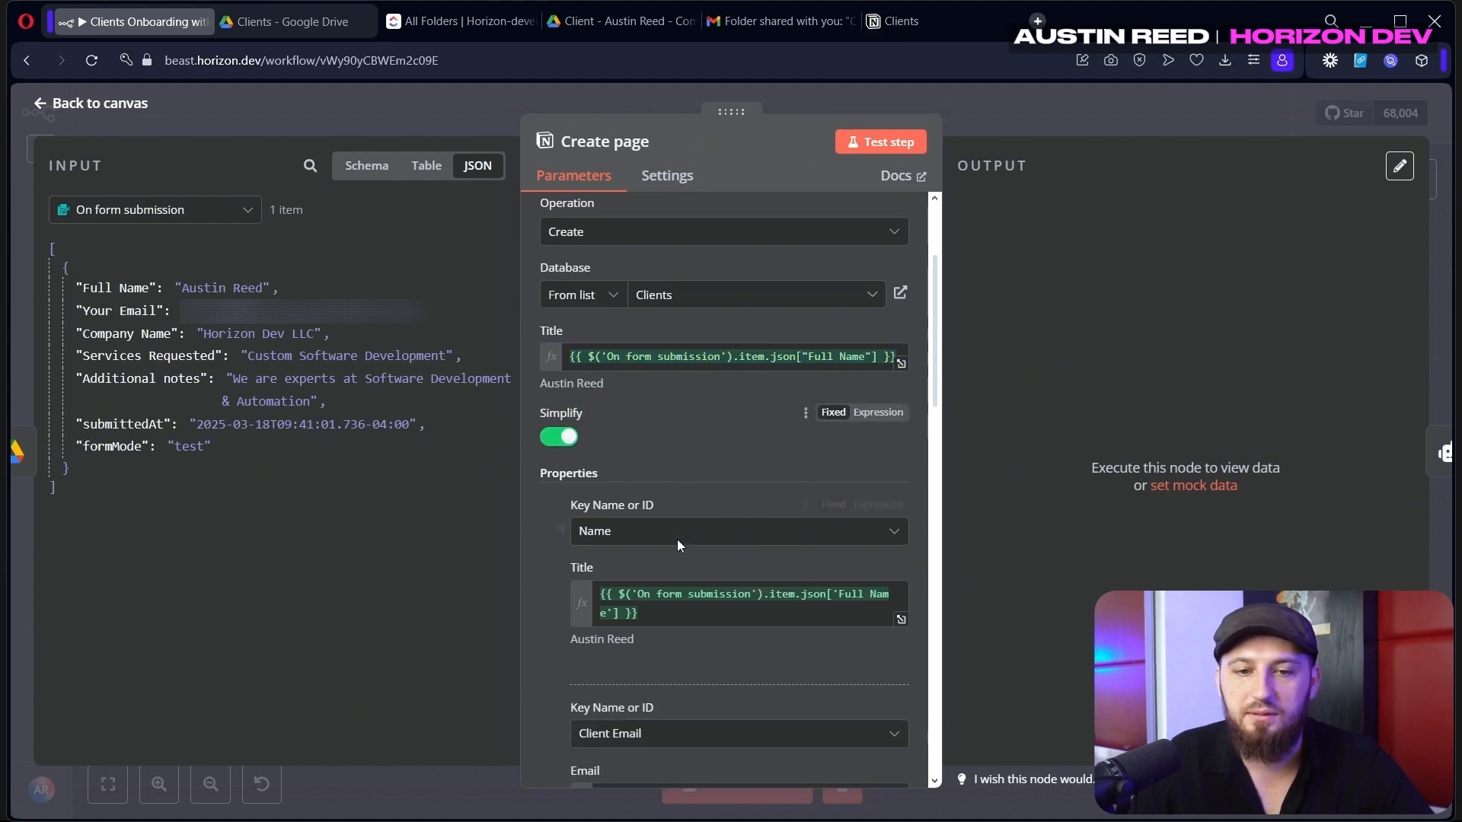
{"action": "left_click", "coordinate": [636, 518]}
{"action": "left_click_drag", "start_coordinate": [636, 517], "coordinate": [593, 488]}
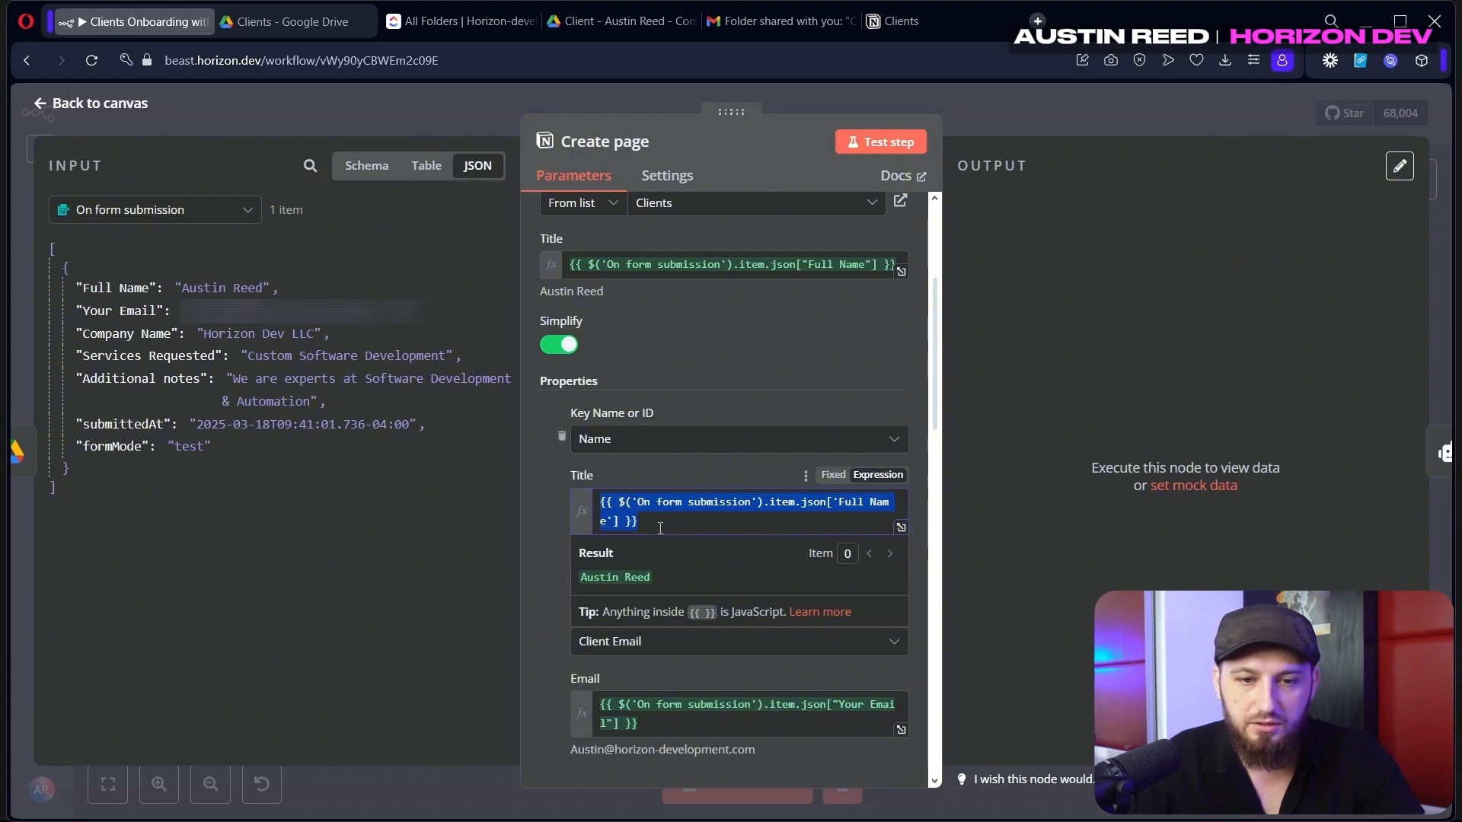
Map Your Email into Email and Company Name into Company
{"action": "scroll", "coordinate": [660, 528], "scroll_direction": "down", "scroll_amount": 1}
{"action": "left_click", "coordinate": [620, 503]}
{"action": "key", "text": "ctrl+a"}
{"action": "key", "text": "BackSpace"}
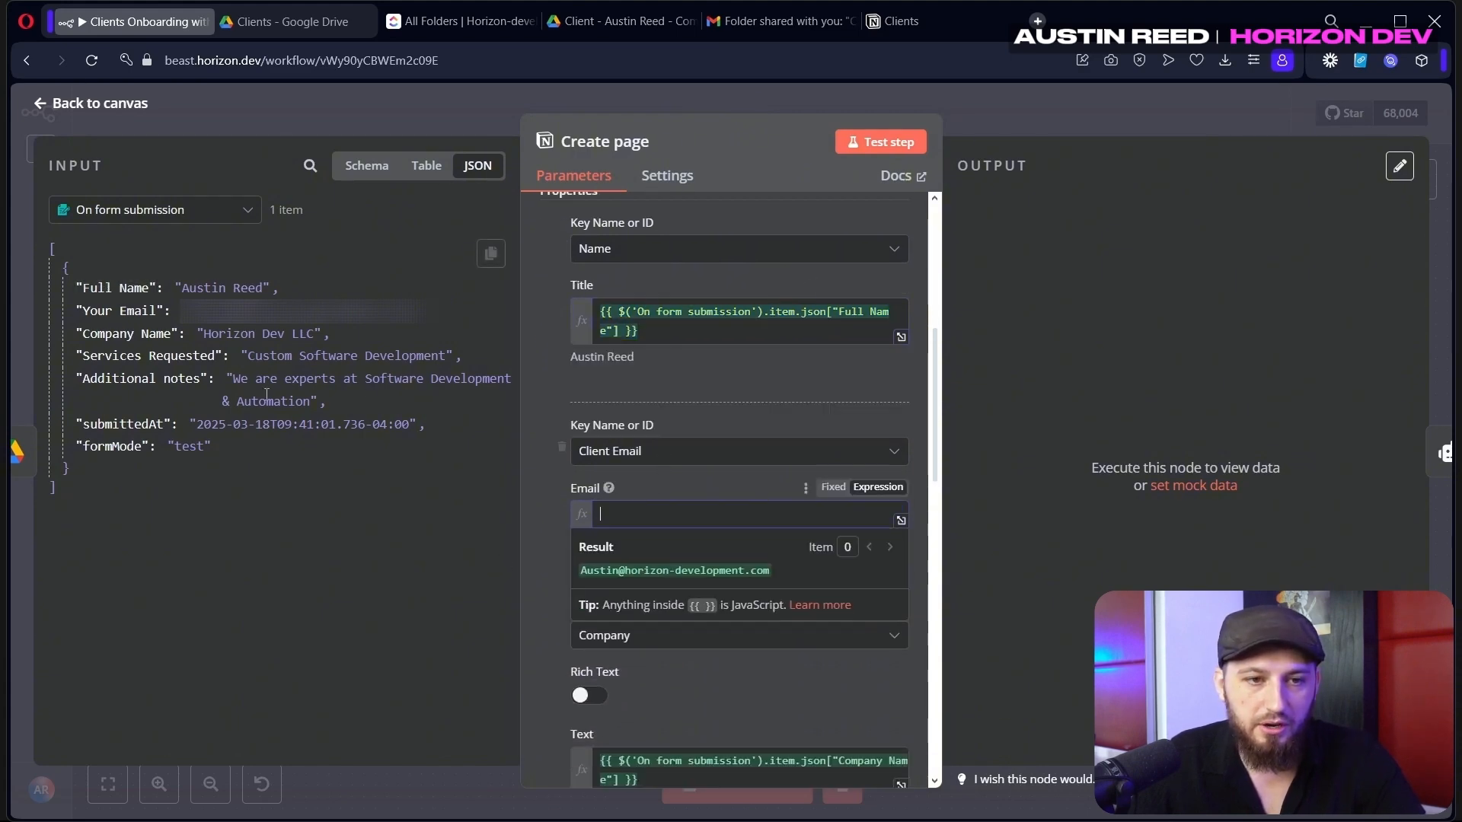
{"action": "left_click_drag", "start_coordinate": [118, 310], "coordinate": [627, 511]}
{"action": "scroll", "coordinate": [609, 457], "scroll_direction": "down", "scroll_amount": 3}
{"action": "left_click", "coordinate": [609, 400]}
{"action": "key", "text": "ctrl+a"}
{"action": "key", "text": "BackSpace"}
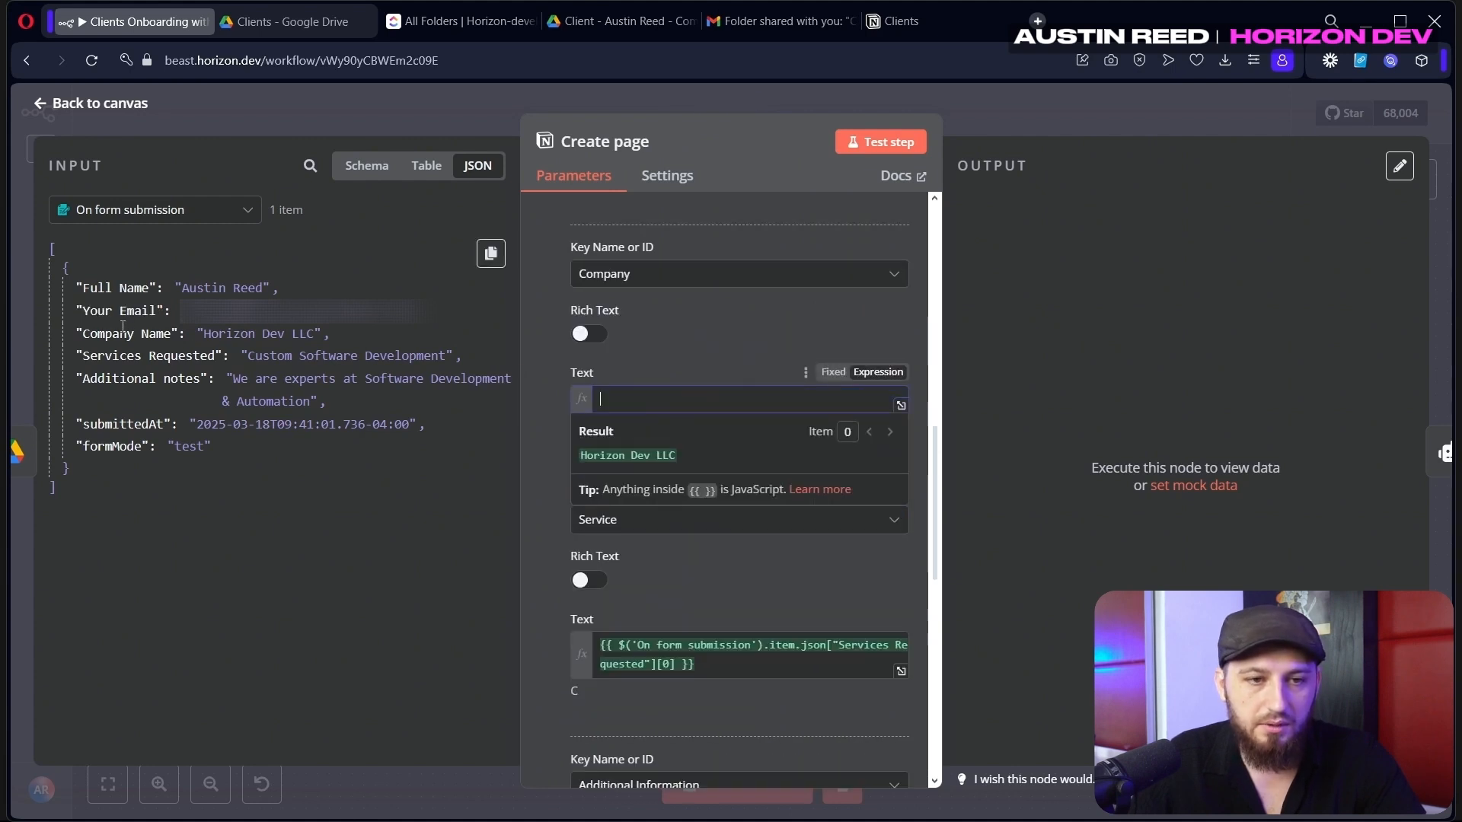
{"action": "left_click_drag", "start_coordinate": [123, 332], "coordinate": [655, 399]}
Map Services Requested into Service and Additional notes into Additional Information
{"action": "scroll", "coordinate": [655, 399], "scroll_direction": "down", "scroll_amount": 2}
{"action": "left_click", "coordinate": [609, 479]}
{"action": "key", "text": "ctrl+a"}
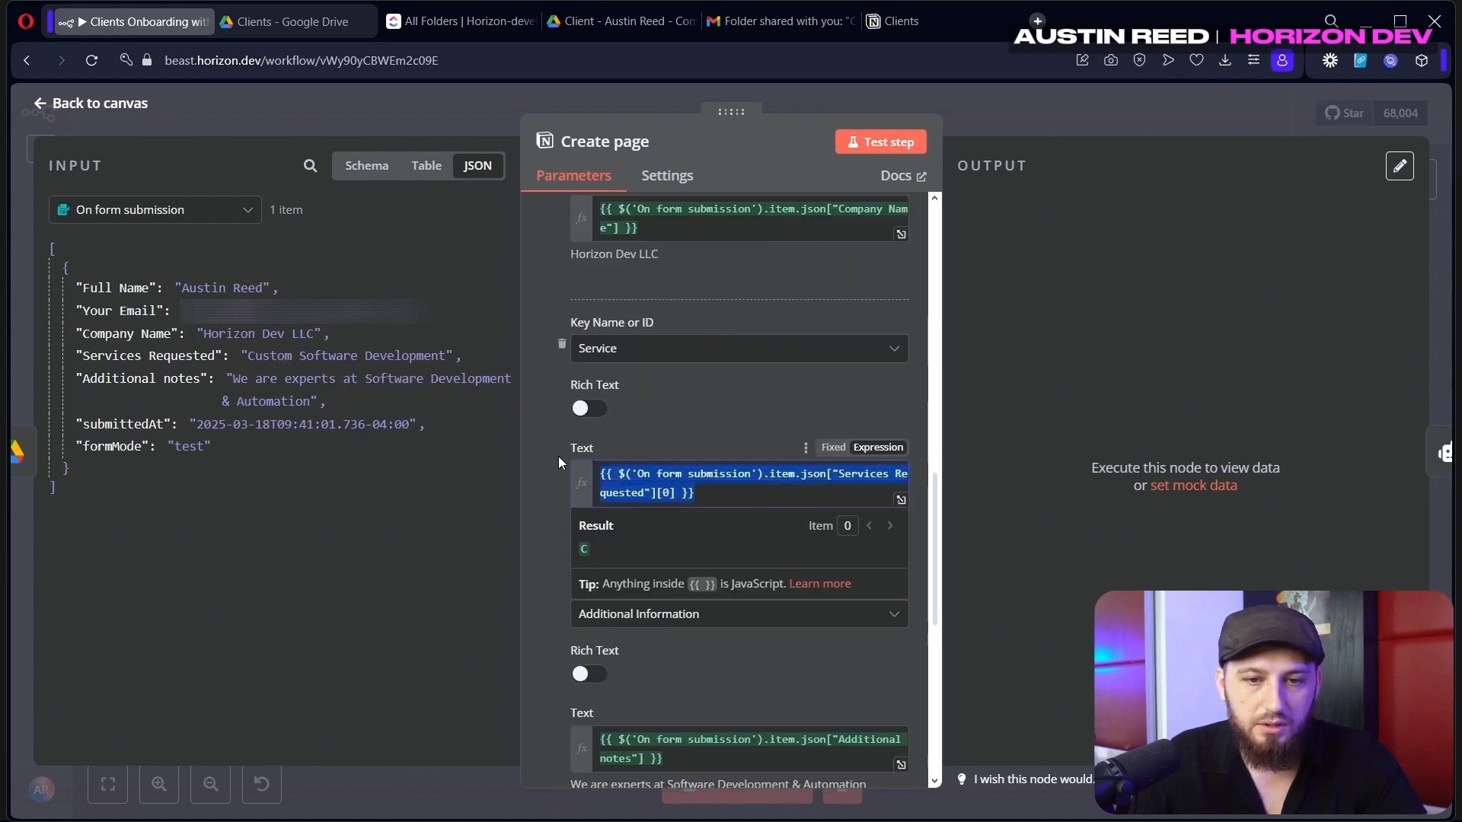
{"action": "key", "text": "BackSpace"}
{"action": "left_click_drag", "start_coordinate": [144, 356], "coordinate": [654, 472]}
{"action": "scroll", "coordinate": [655, 472], "scroll_direction": "down", "scroll_amount": 3}
{"action": "left_click_drag", "start_coordinate": [670, 474], "coordinate": [538, 413]}
{"action": "key", "text": "BackSpace"}
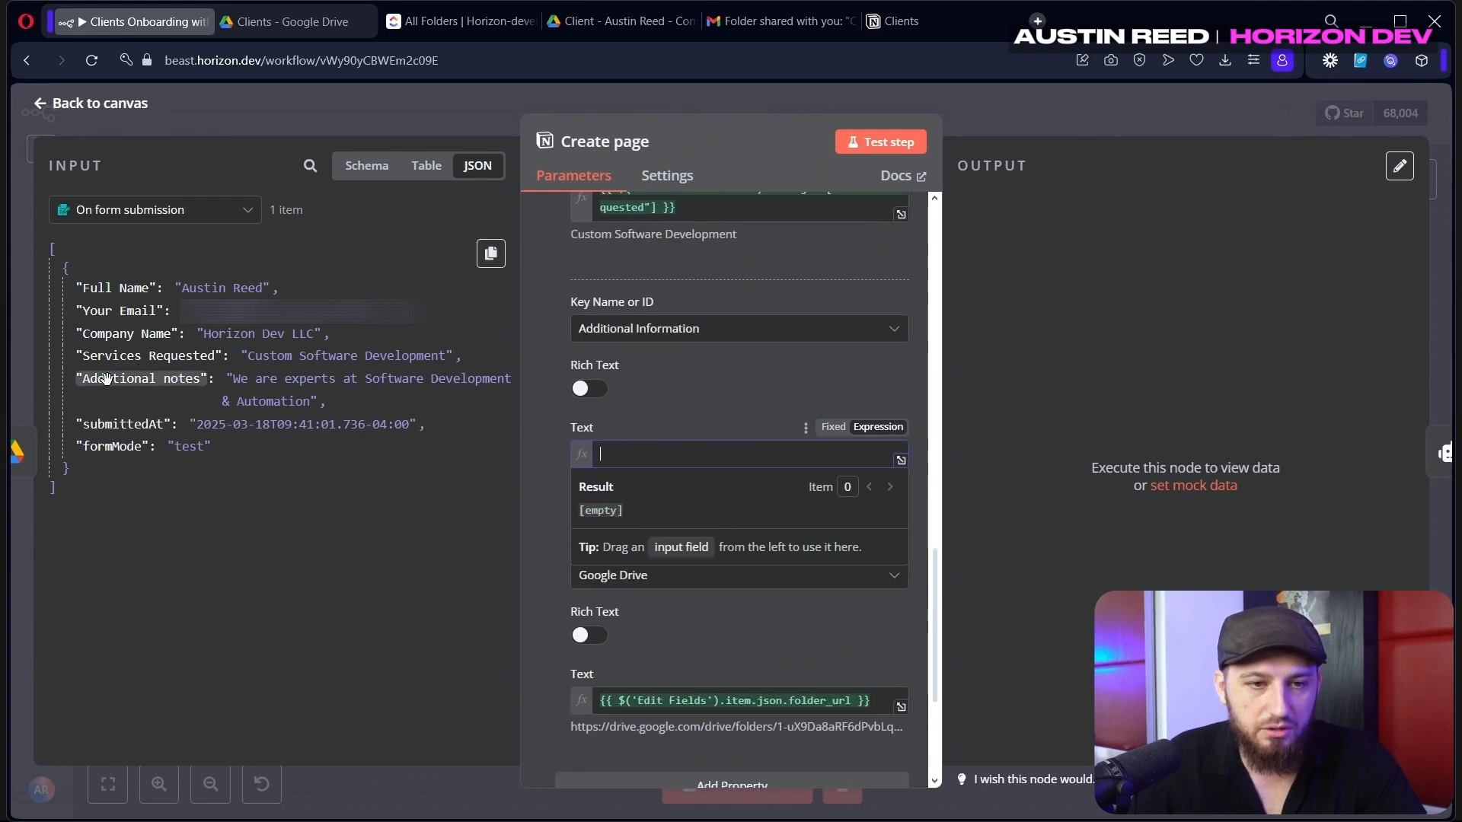
{"action": "left_click_drag", "start_coordinate": [107, 379], "coordinate": [632, 453]}
Map Edit Fields' folder_url into Google Drive and test the Create page step
{"action": "scroll", "coordinate": [632, 454], "scroll_direction": "down", "scroll_amount": 3}
{"action": "left_click", "coordinate": [709, 424]}
{"action": "key", "text": "ctrl+a"}
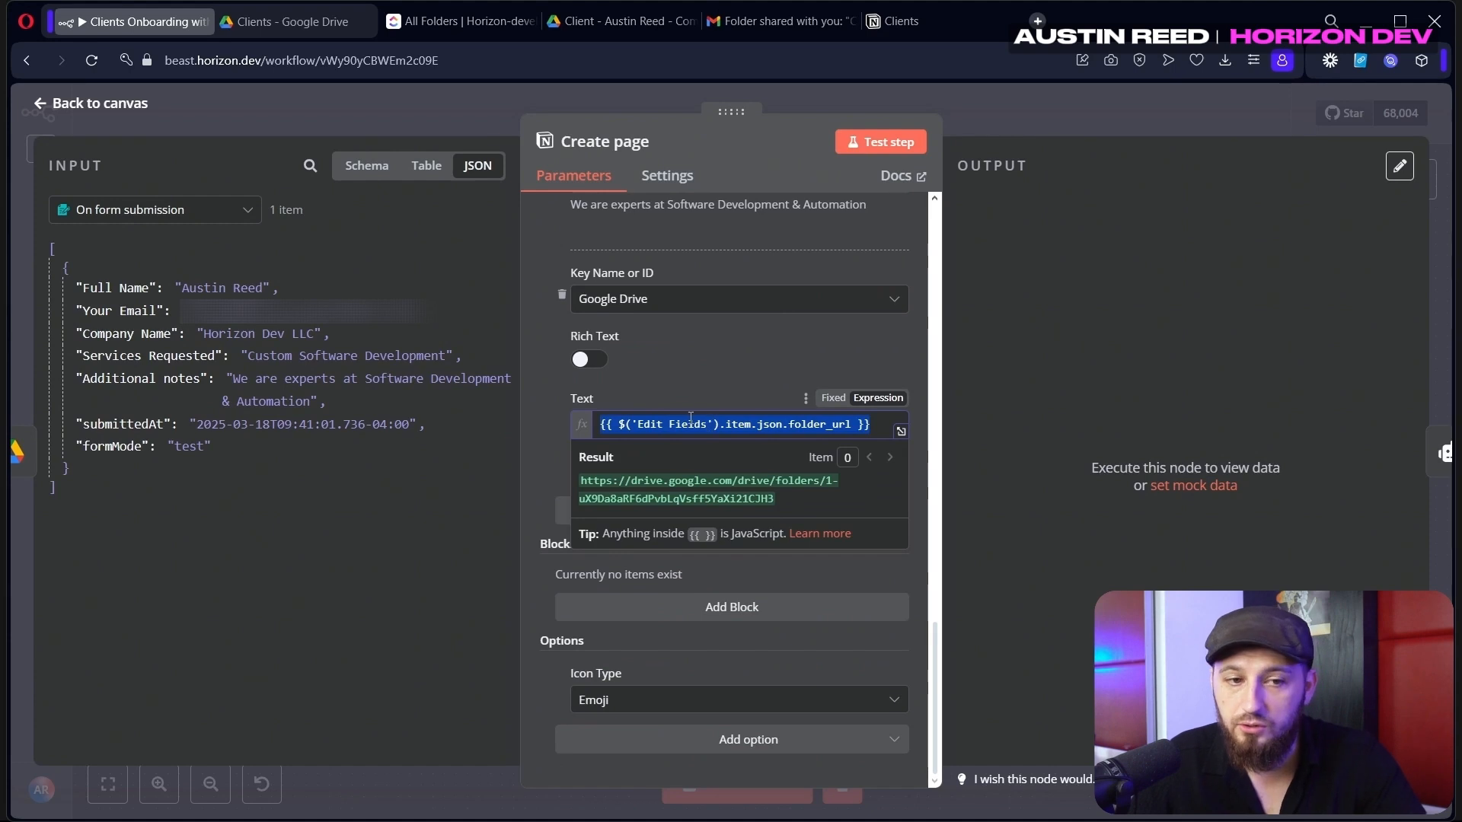
{"action": "key", "text": "BackSpace"}
{"action": "left_click", "coordinate": [246, 213]}
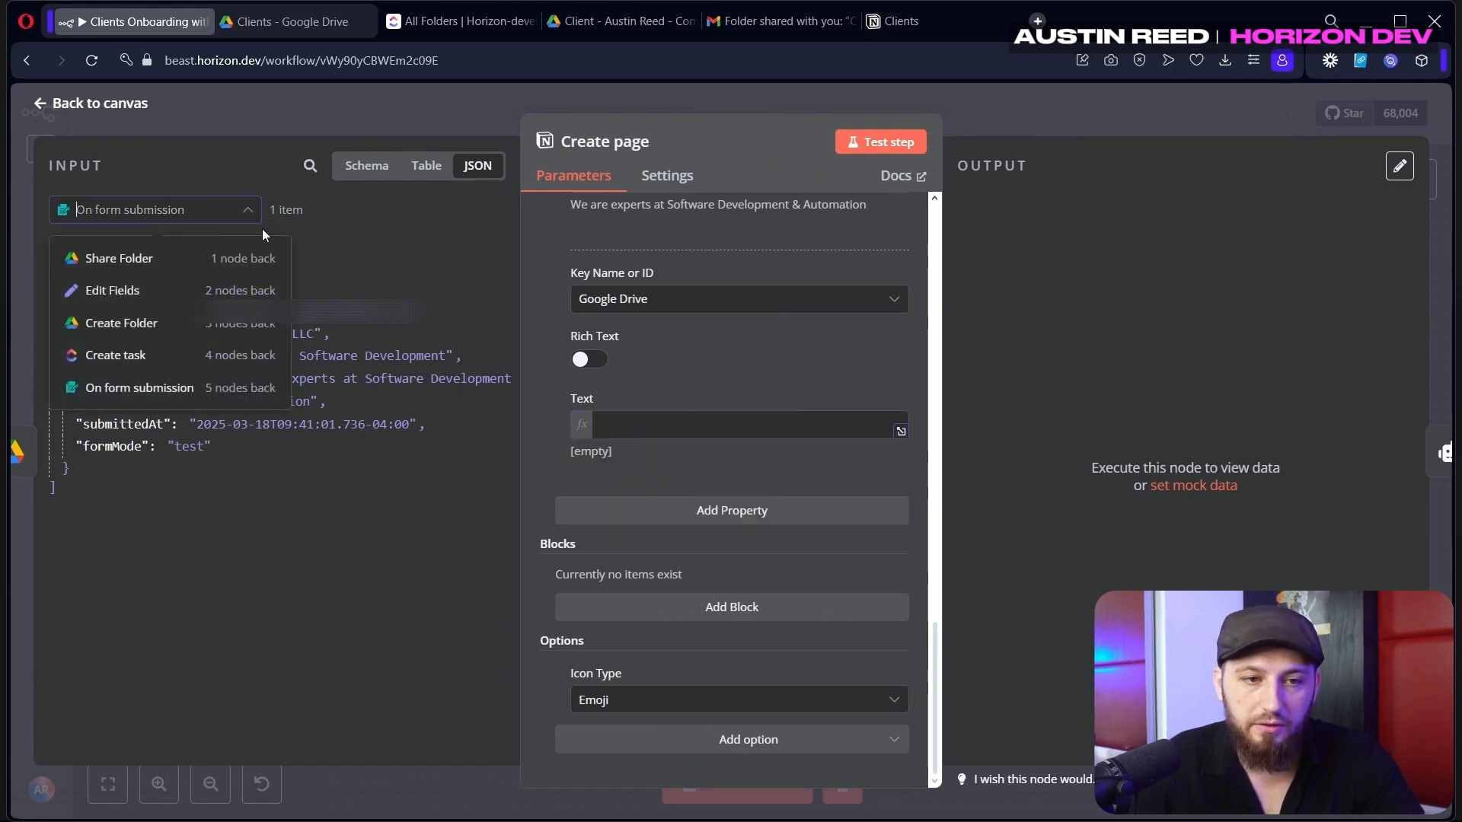
{"action": "left_click", "coordinate": [227, 298]}
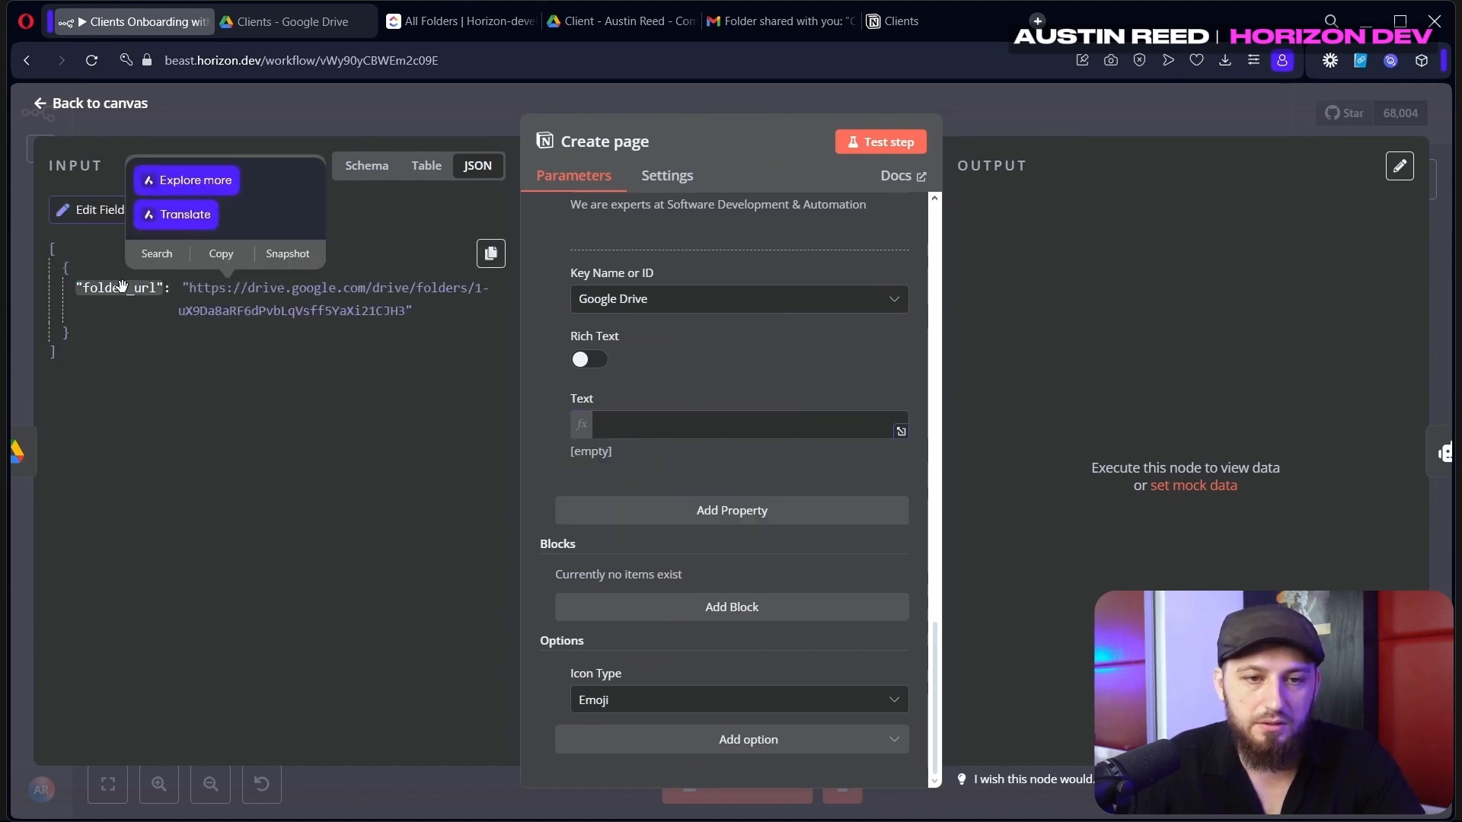
{"action": "left_click_drag", "start_coordinate": [122, 287], "coordinate": [639, 428]}
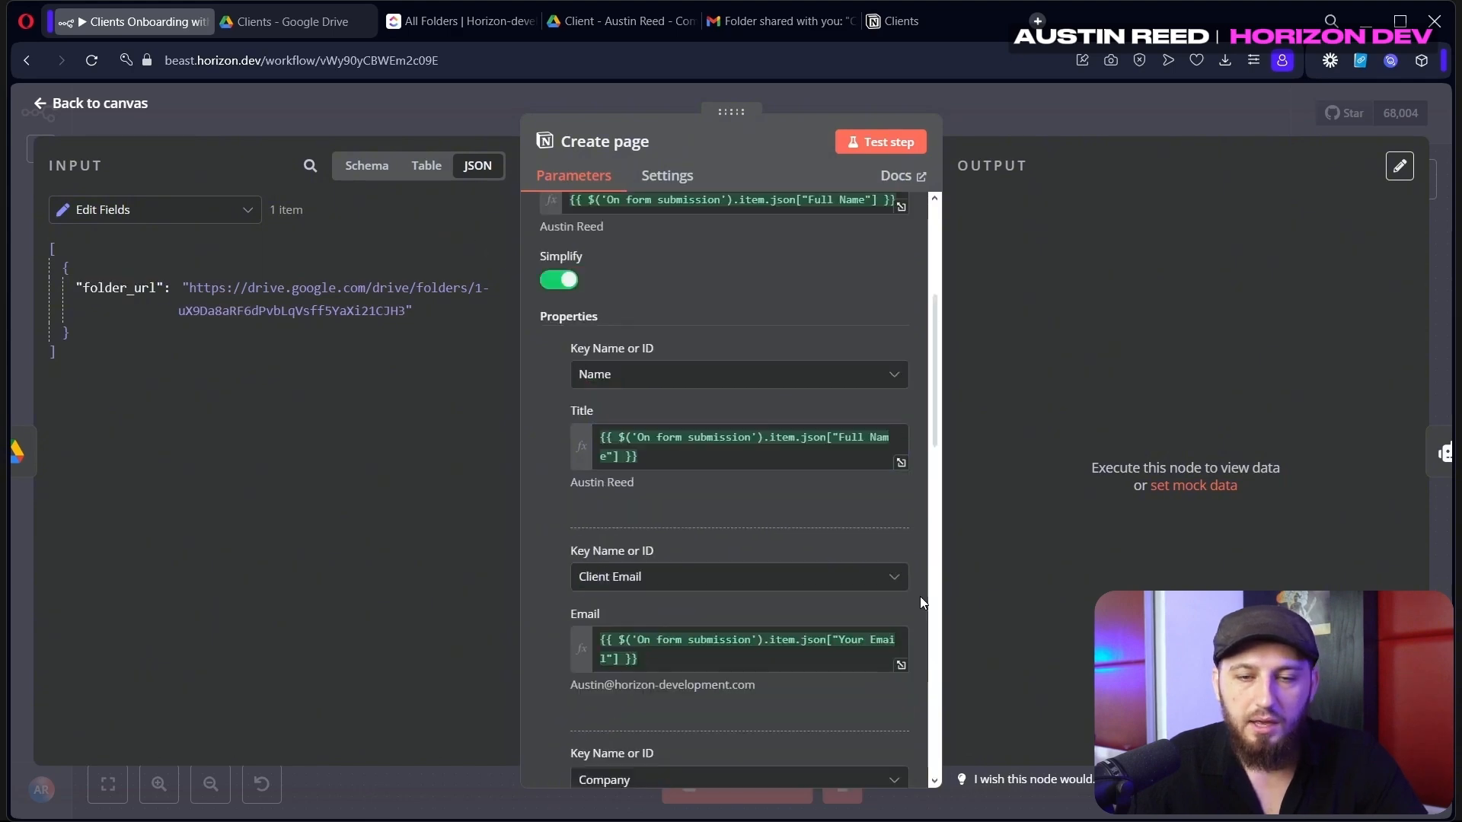
{"action": "scroll", "coordinate": [913, 533], "scroll_direction": "up", "scroll_amount": 8}
{"action": "left_click", "coordinate": [918, 144]}
Check the Horizon Dev LLC entry in Notion's Clients table, then open n8n's add-node list
{"action": "left_click", "coordinate": [1036, 111]}
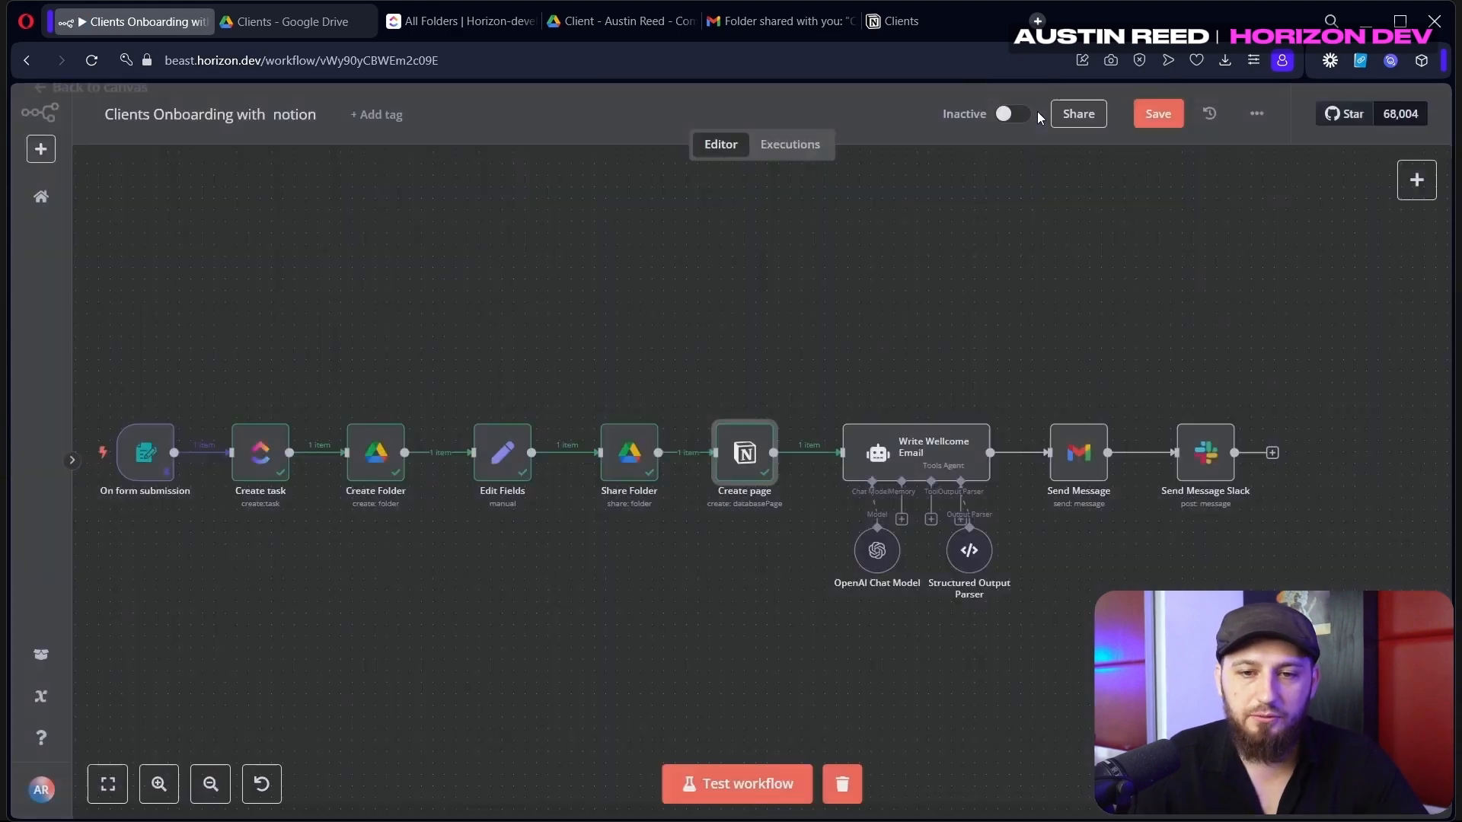
{"action": "left_click", "coordinate": [930, 21]}
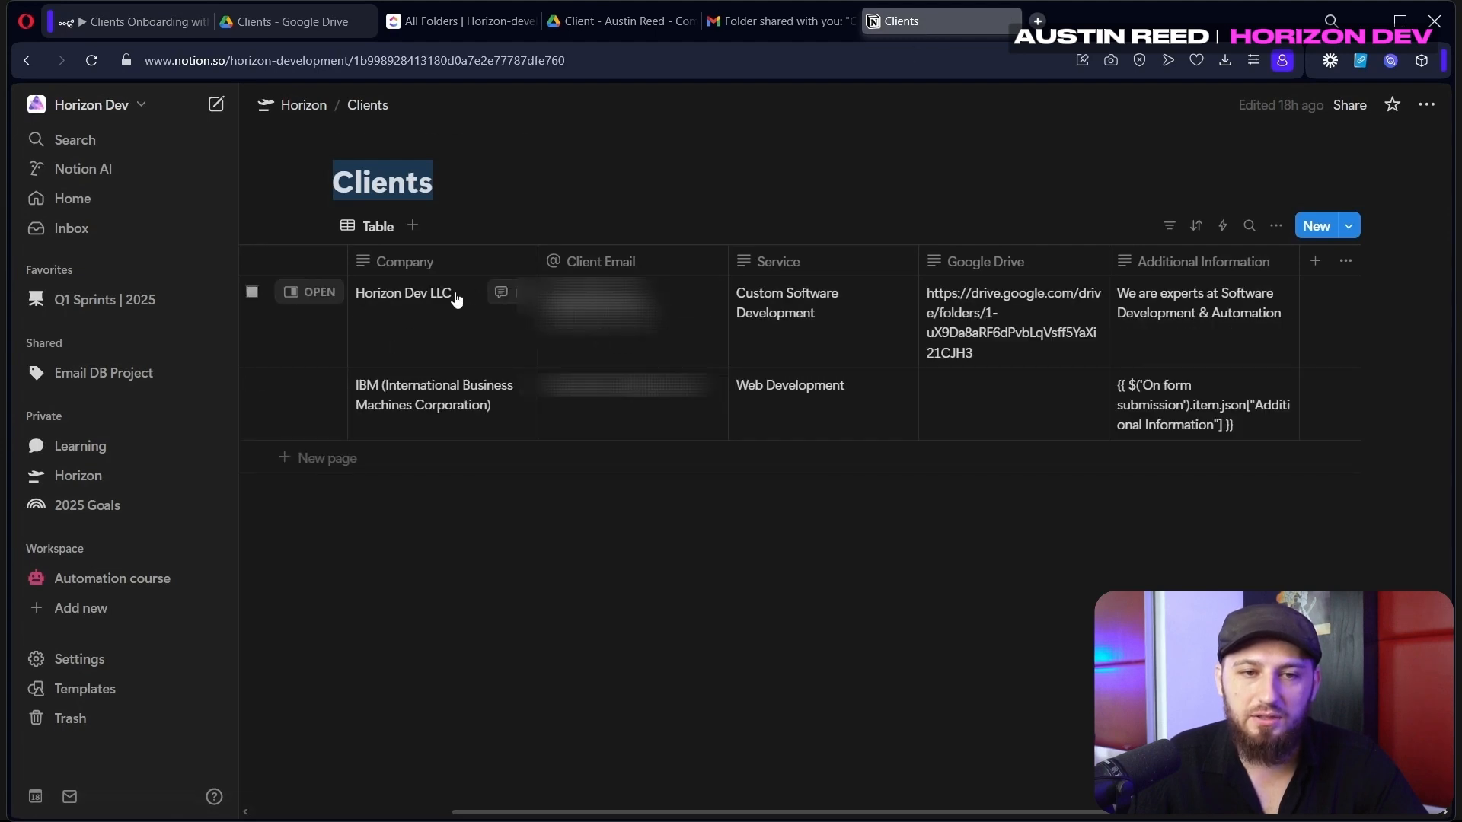
{"action": "mouse_move", "coordinate": [577, 816]}
{"action": "left_mouse_down"}
{"action": "mouse_move", "coordinate": [427, 818]}
{"action": "mouse_move", "coordinate": [583, 814]}
{"action": "left_mouse_up"}
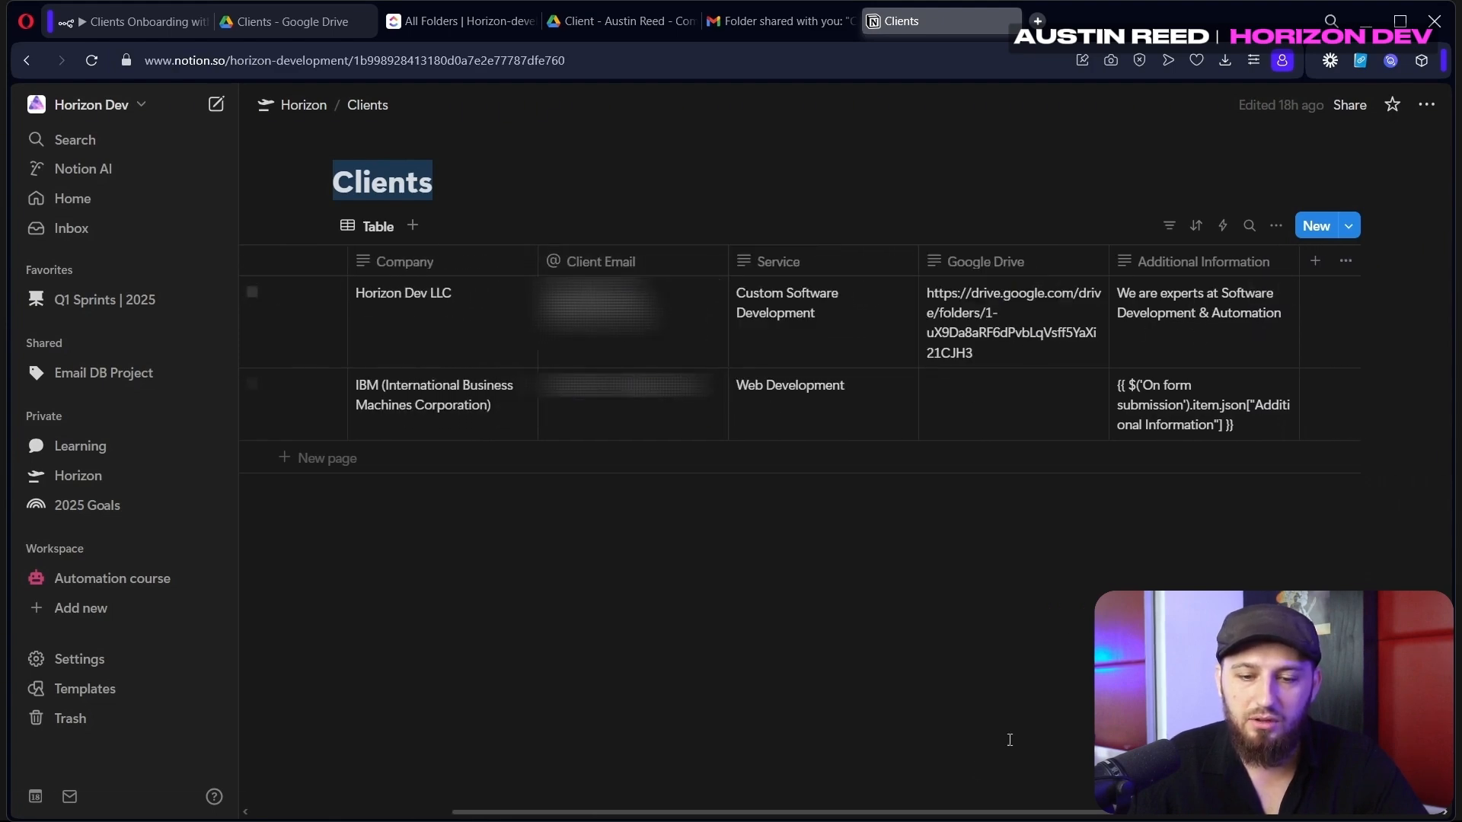
{"action": "key", "text": "ctrl+Tab"}
{"action": "left_click", "coordinate": [1408, 183]}
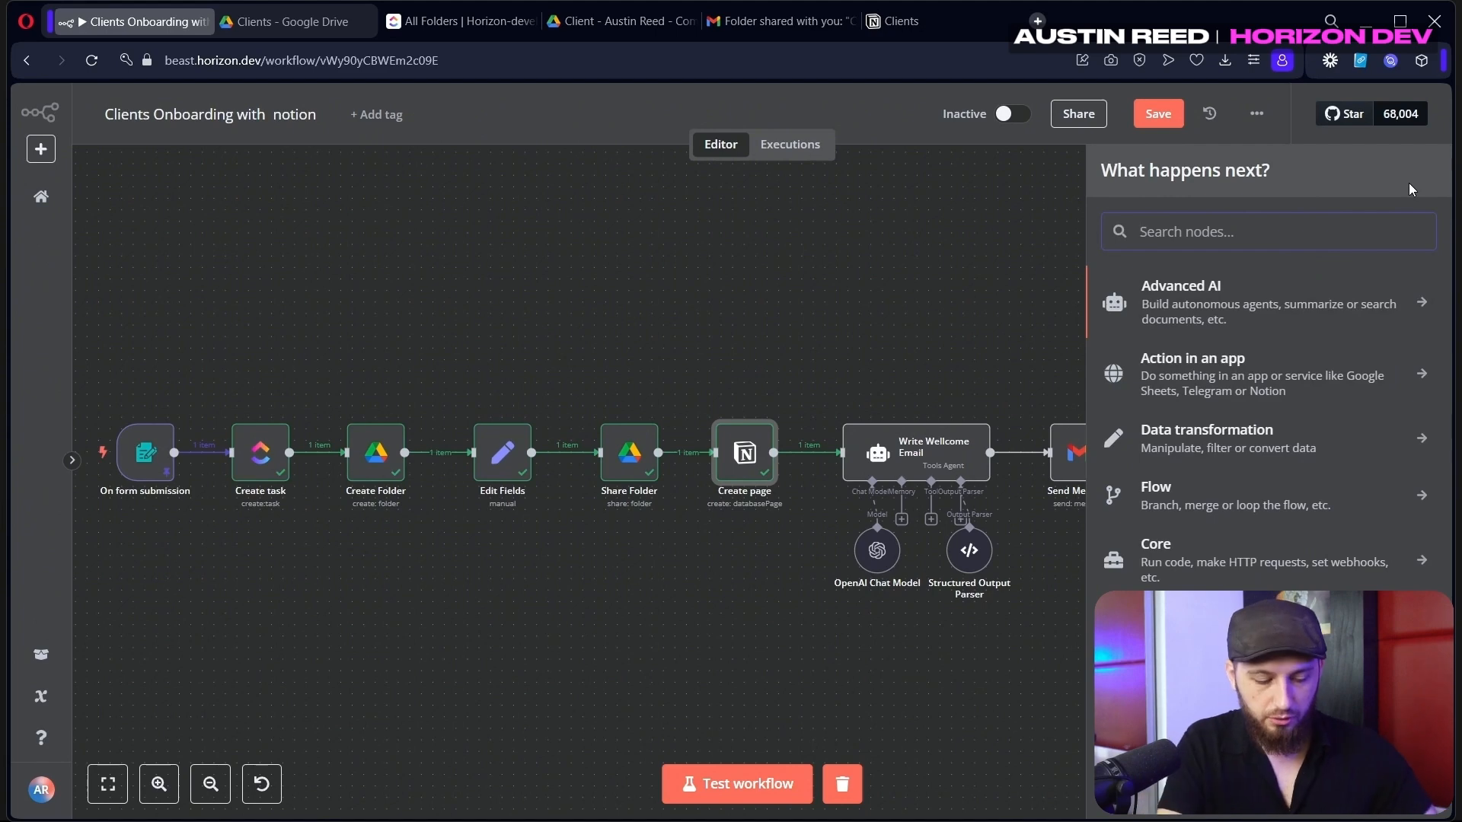
Add an AI Agent node, move it above Write Wellcome Email, then delete it
{"action": "type", "text": "ai agent"}
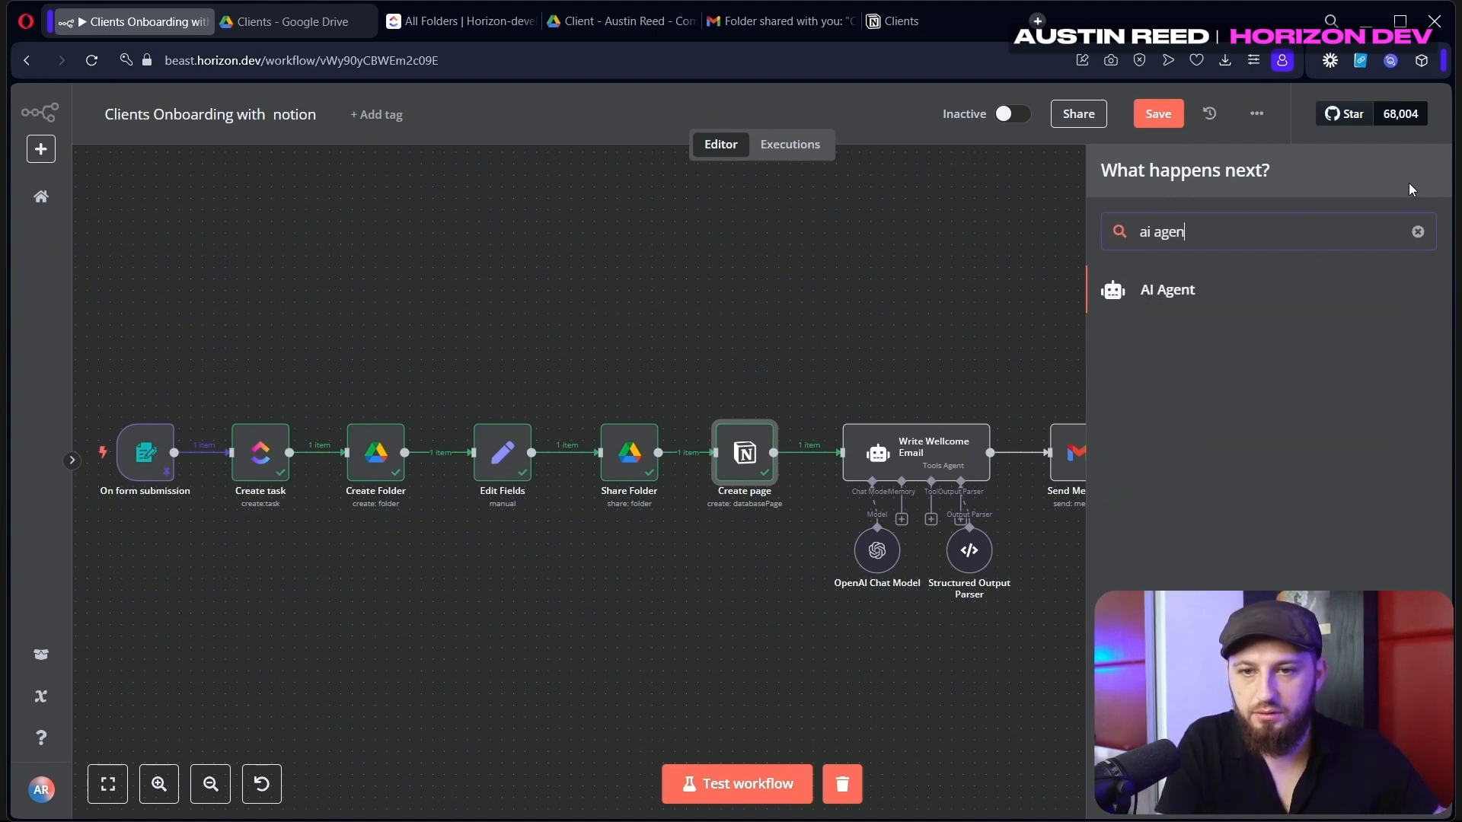
{"action": "key", "text": "Return"}
{"action": "left_click", "coordinate": [1051, 101]}
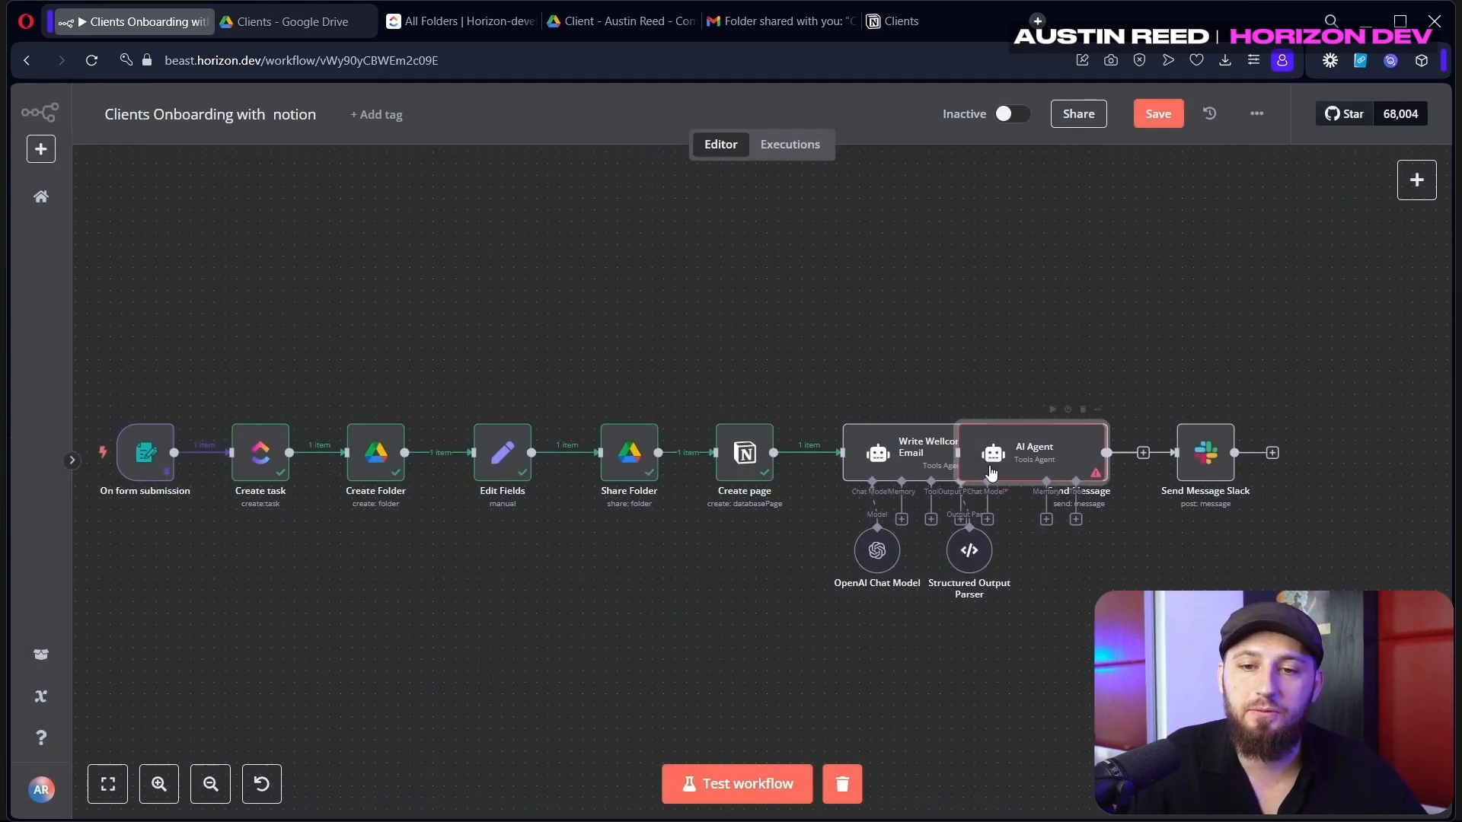
{"action": "left_click_drag", "start_coordinate": [959, 453], "coordinate": [862, 263]}
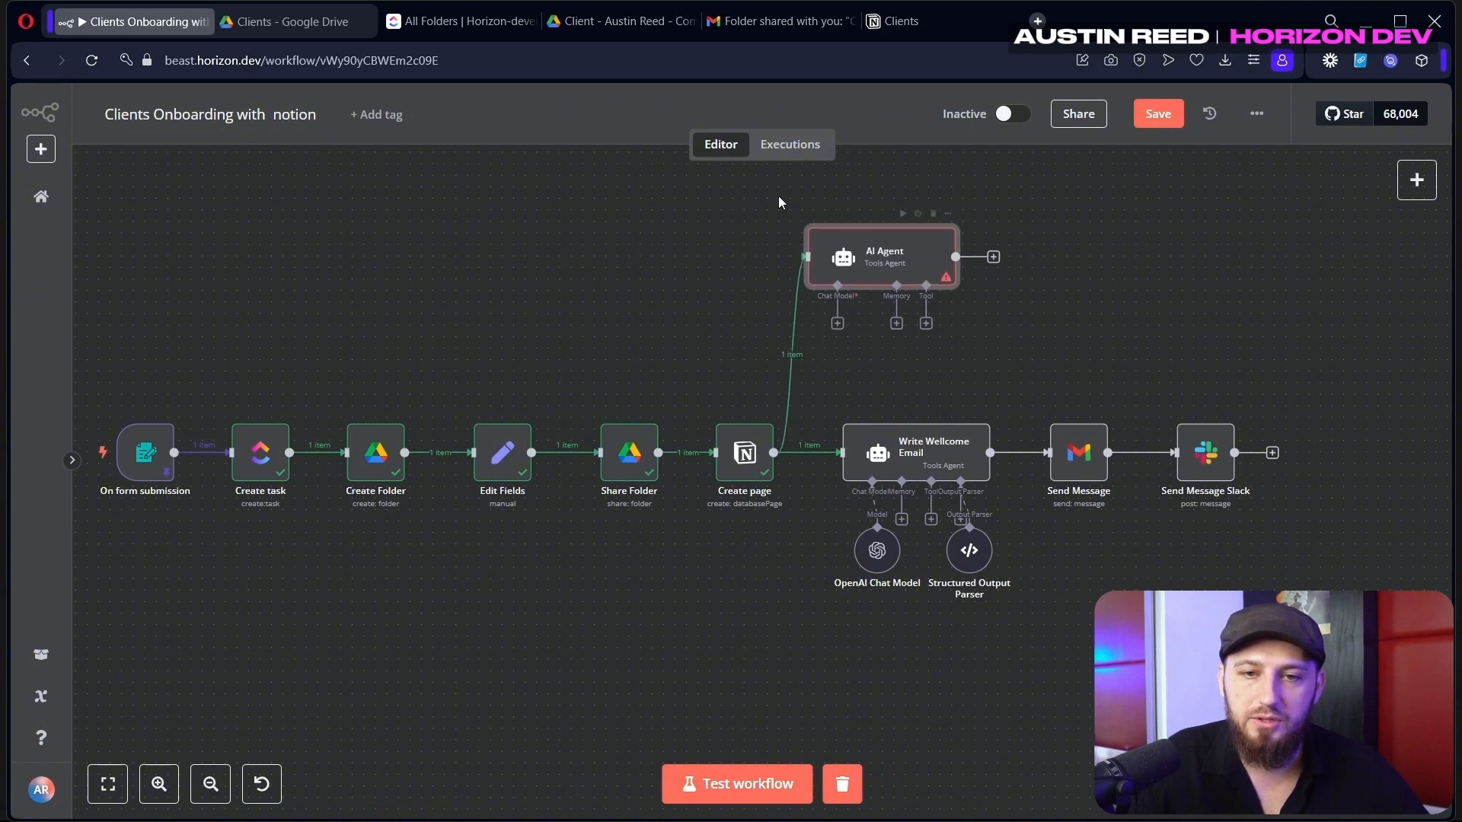
{"action": "key", "text": "Delete"}
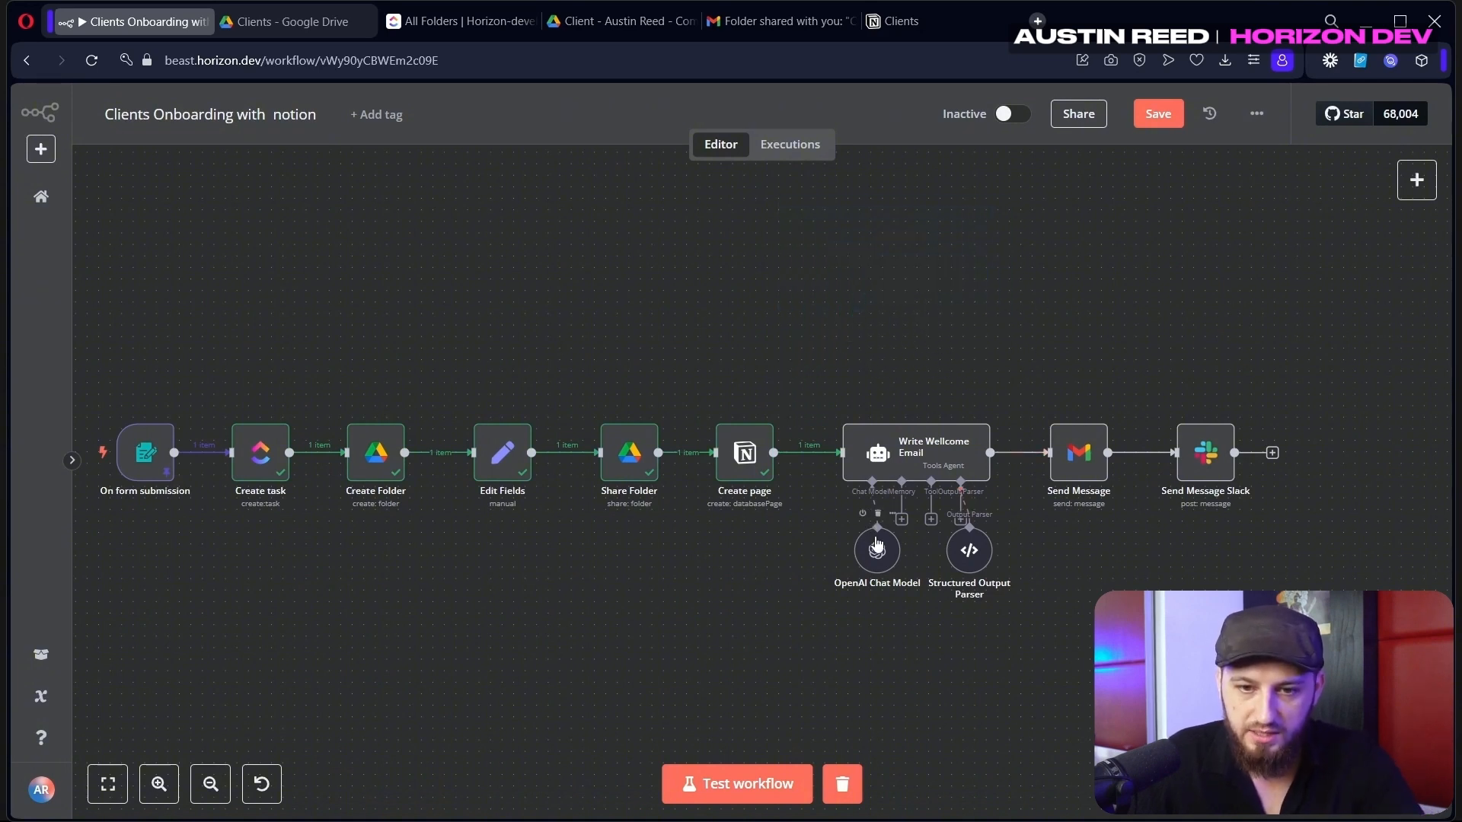
Delete the agent's OpenAI Chat Model and pick OpenAI Chat Model again via an 'open' search
{"action": "left_click_drag", "start_coordinate": [884, 541], "coordinate": [880, 530]}
{"action": "left_click", "coordinate": [867, 514]}
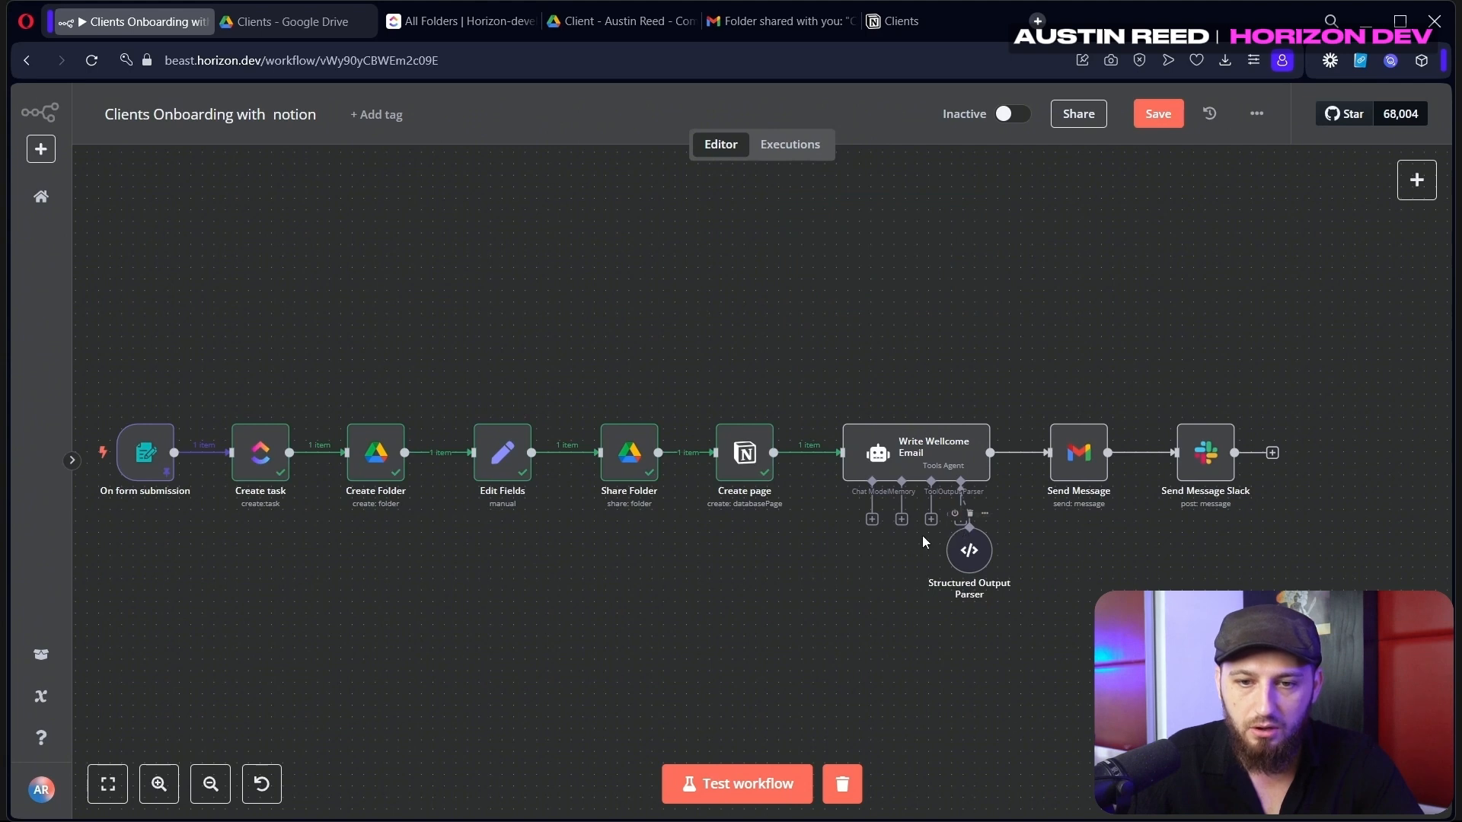
{"action": "left_click", "coordinate": [873, 524]}
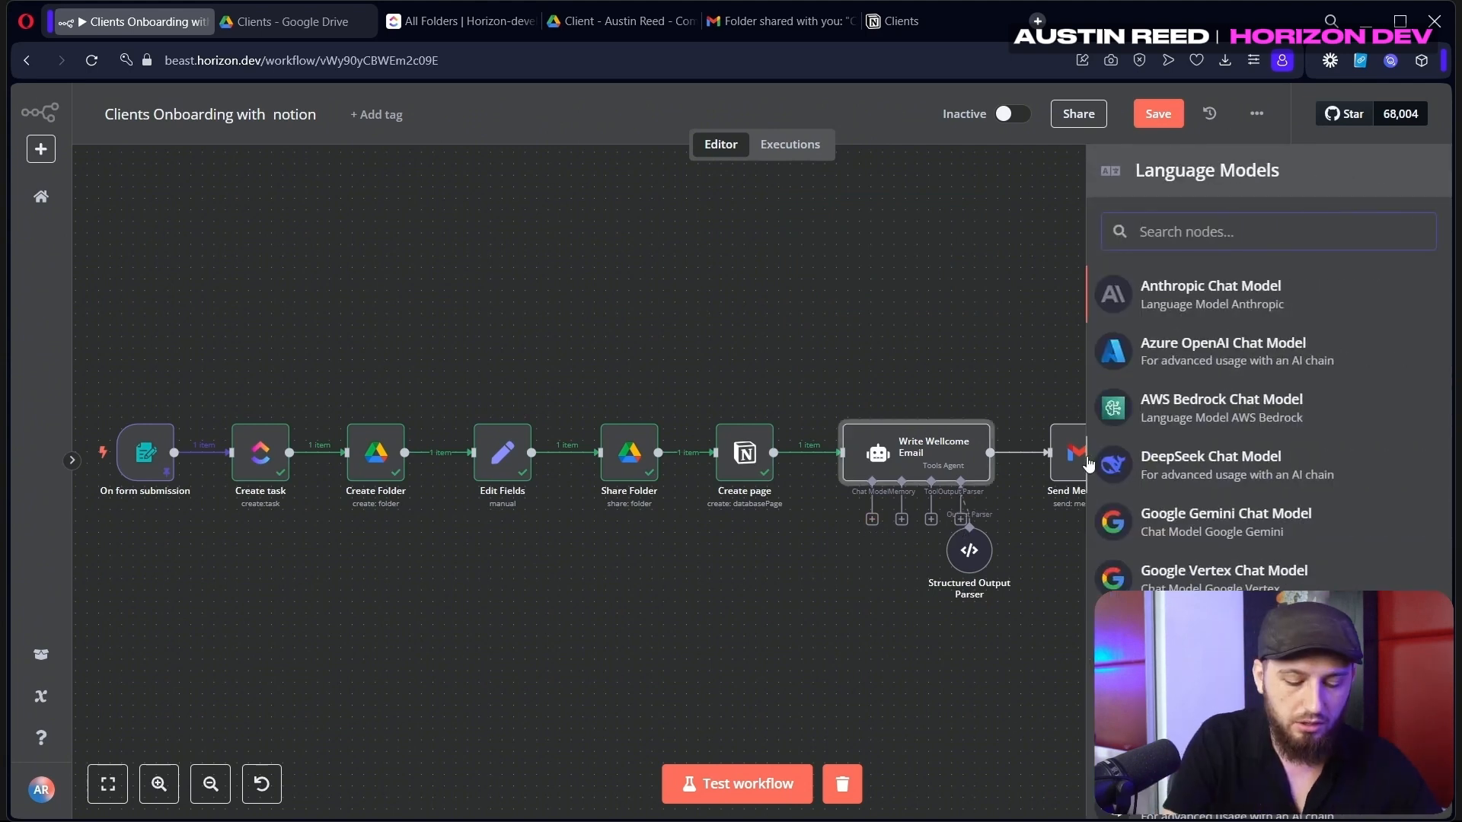
{"action": "type", "text": "gp"}
{"action": "key", "text": "BackSpace"}
{"action": "key", "text": "BackSpace"}
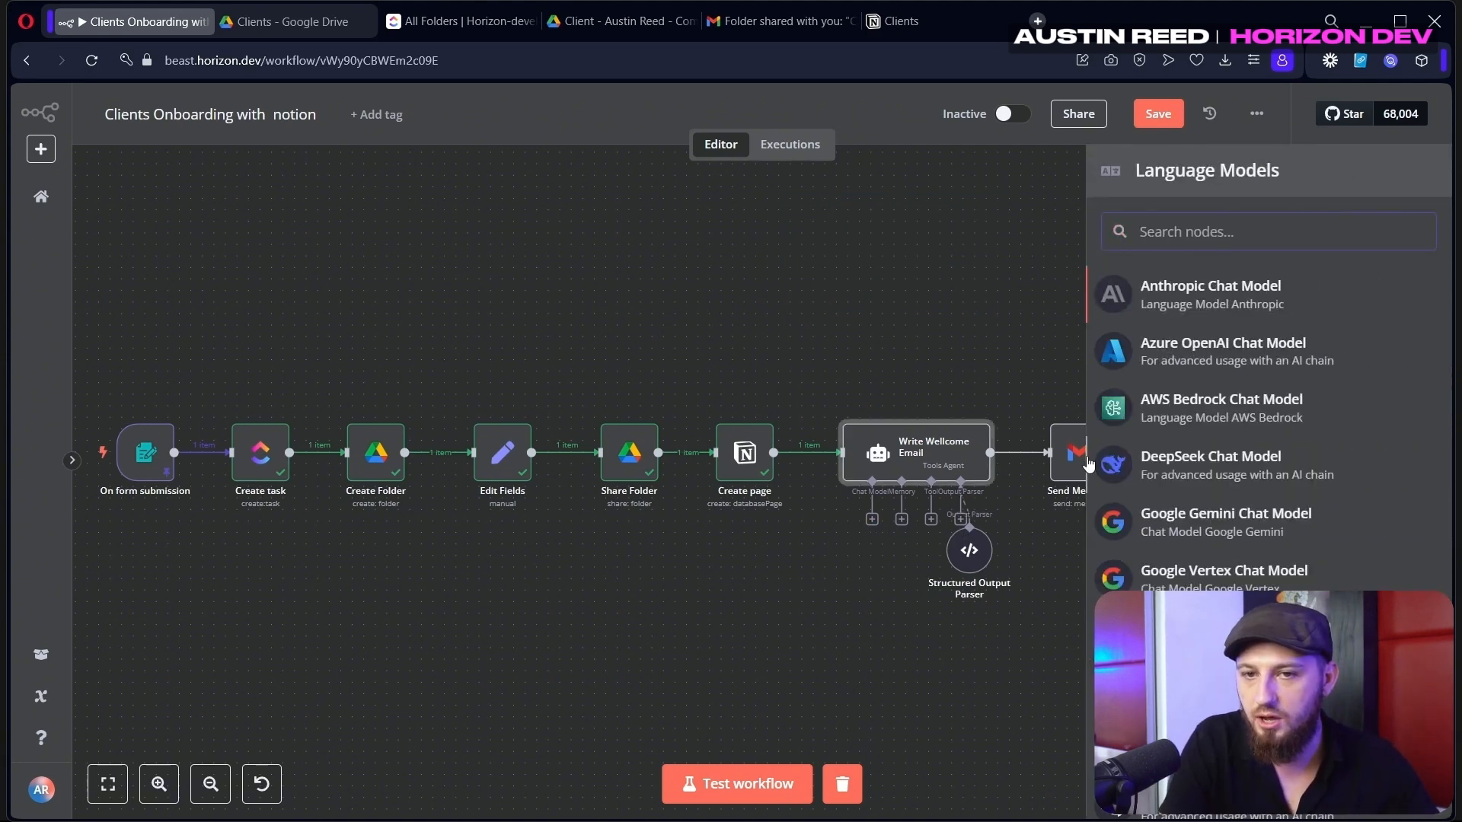
{"action": "type", "text": "open"}
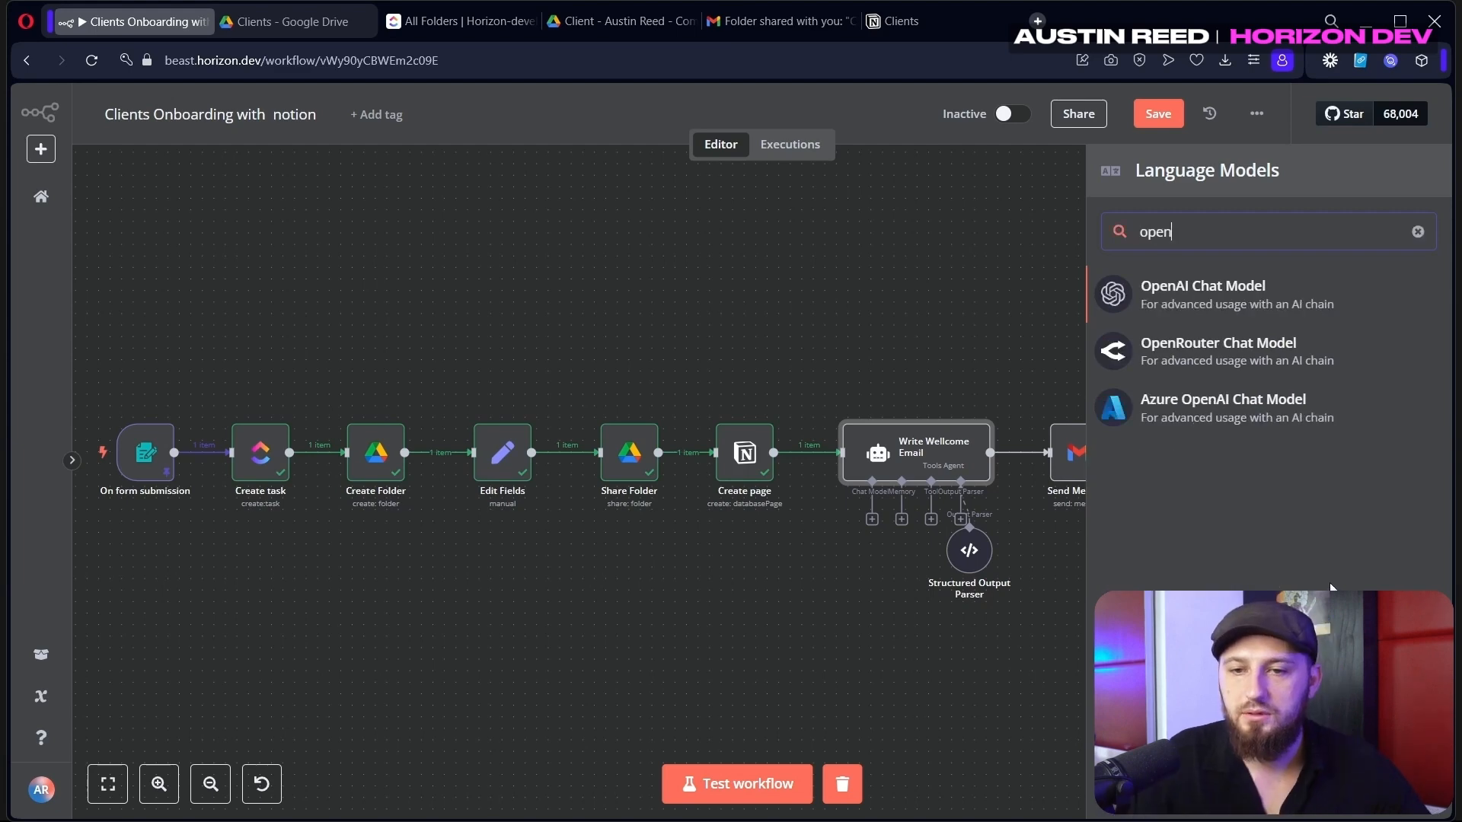
{"action": "left_click", "coordinate": [1278, 301]}
Attach the new chat model and glance at the Write Wellcome Email settings
{"action": "left_click", "coordinate": [1010, 122]}
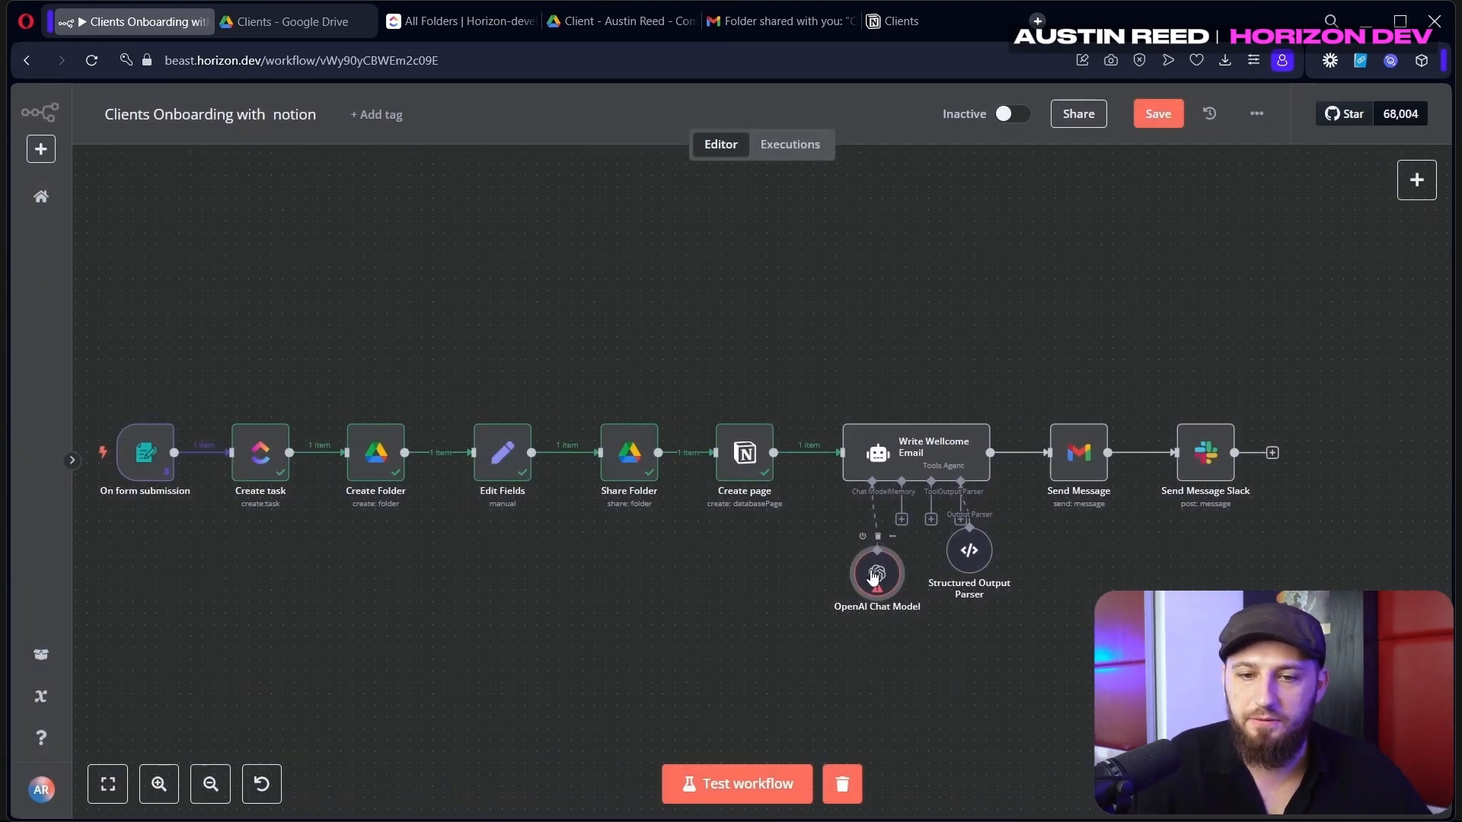
{"action": "double_click", "coordinate": [913, 453]}
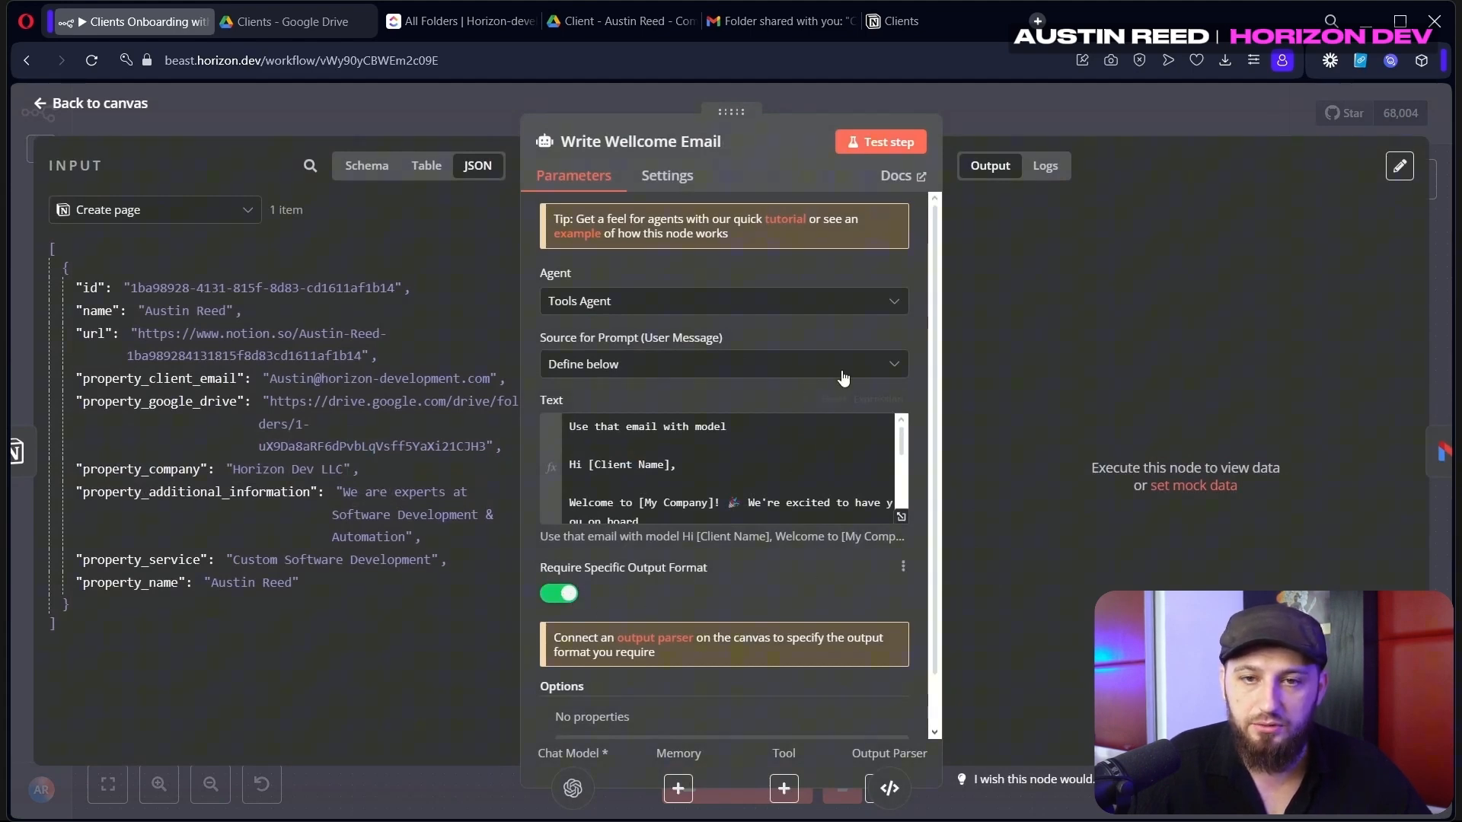
{"action": "key", "text": "Escape"}
Remove the extra indentation before "body" in the Structured Output Parser's JSON example
{"action": "double_click", "coordinate": [960, 542]}
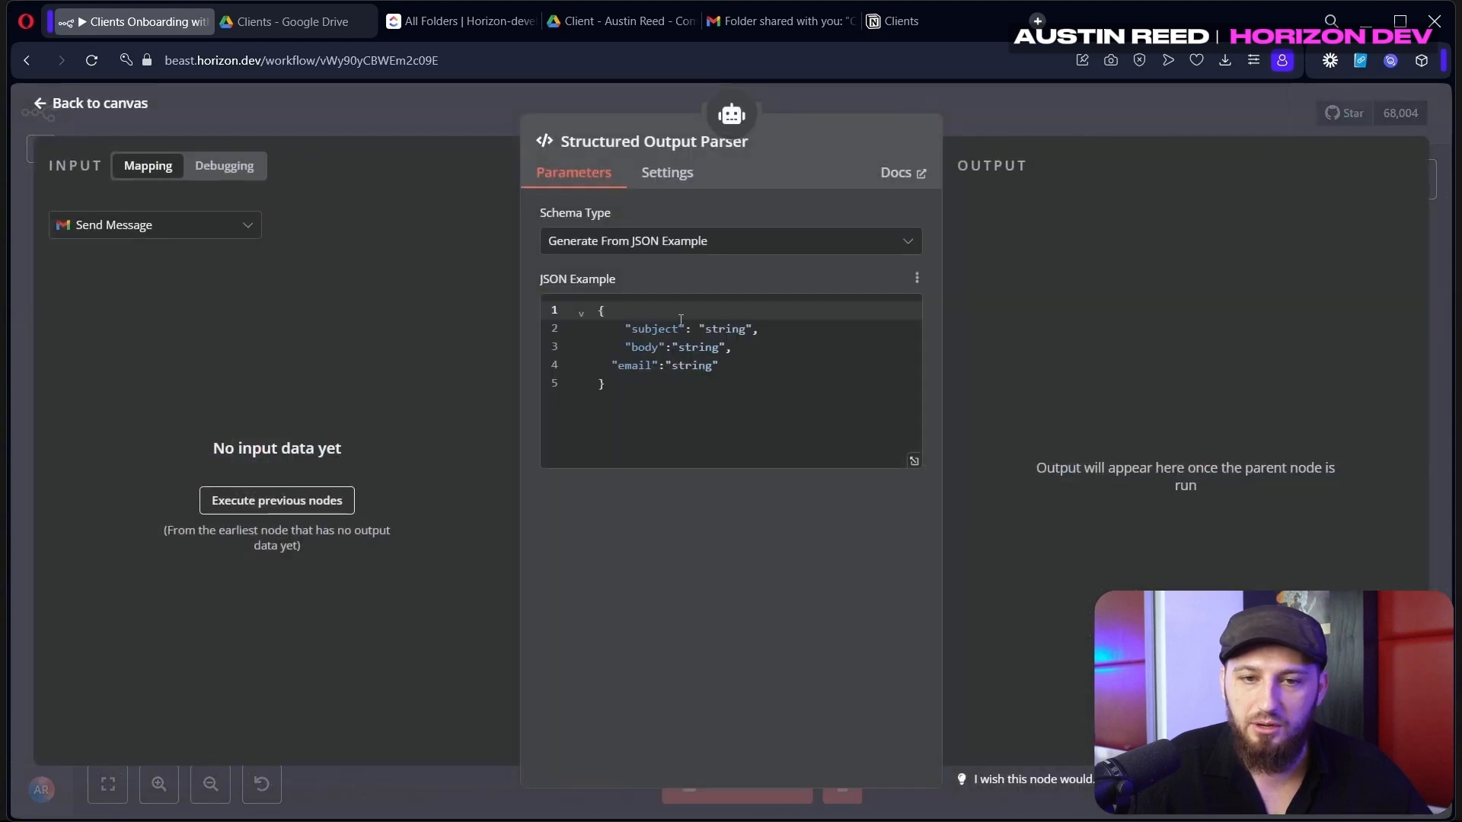
{"action": "left_click", "coordinate": [626, 342]}
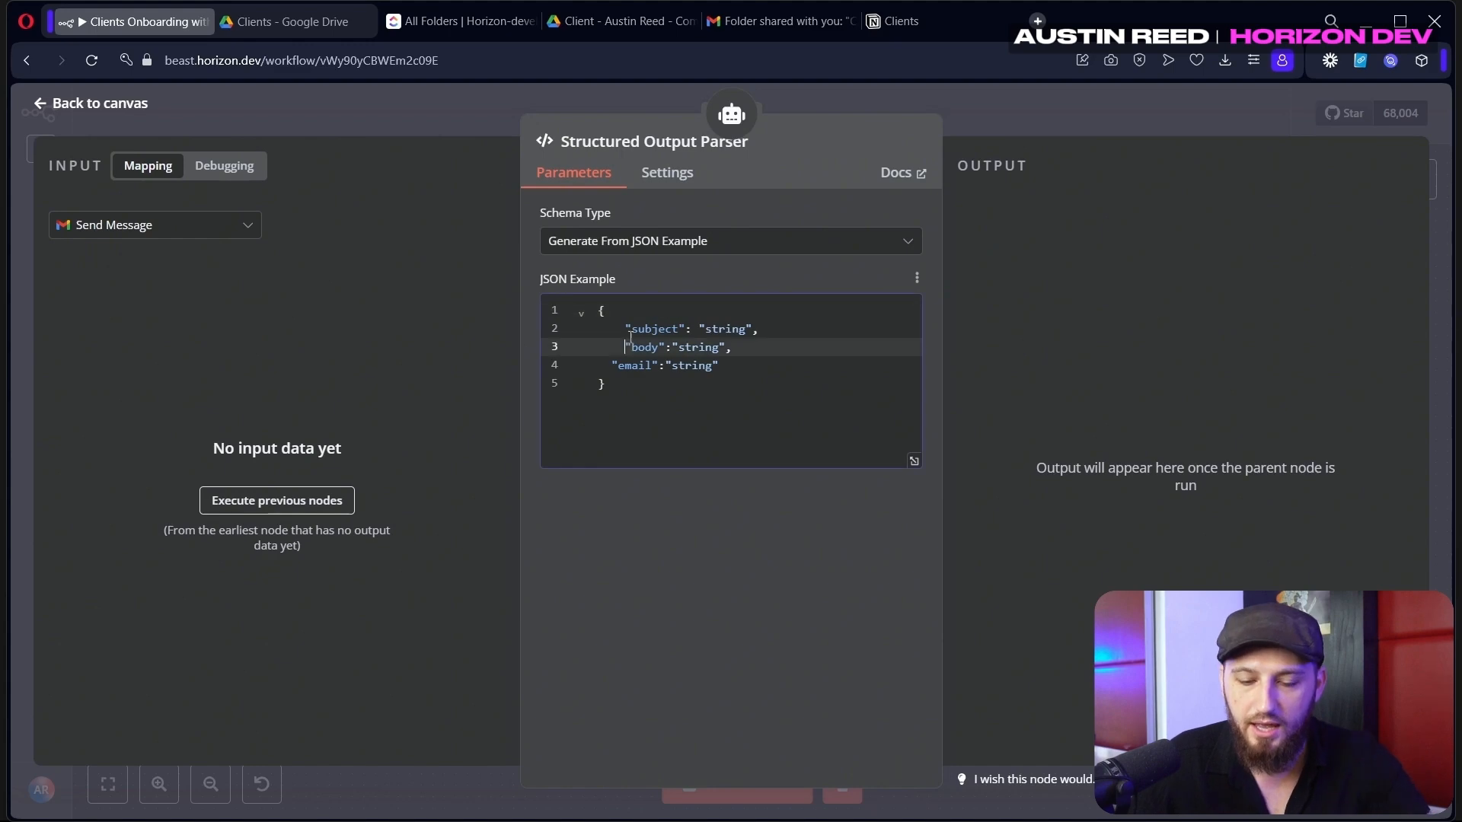
{"action": "key", "text": "BackSpace"}
{"action": "key", "text": "BackSpace"}
Unindent the "subject" line, then map the prompt's Name to the Create page name field
{"action": "left_click", "coordinate": [627, 327]}
{"action": "key", "text": "BackSpace"}
{"action": "key", "text": "BackSpace"}
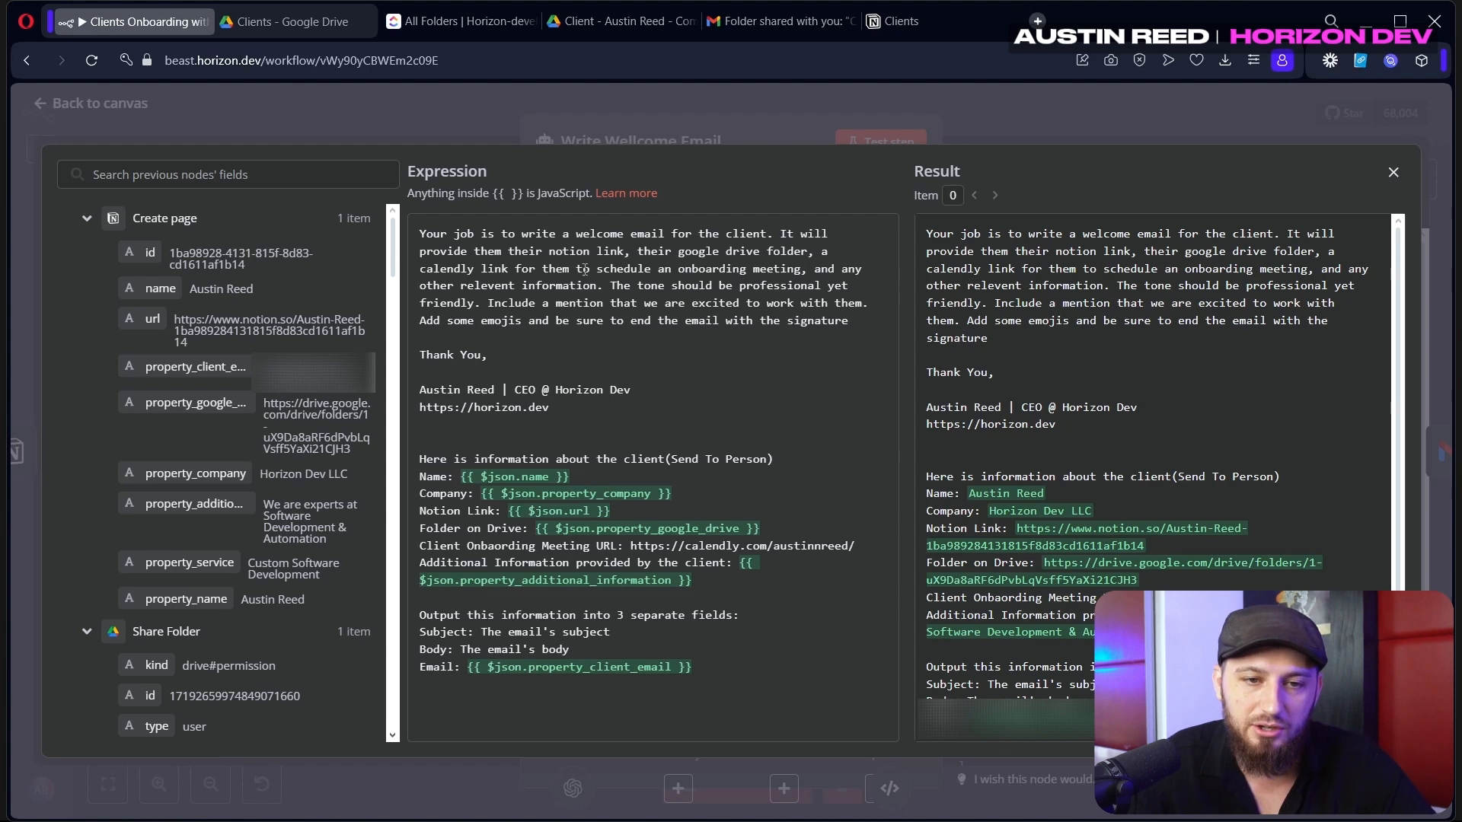
{"action": "left_click_drag", "start_coordinate": [436, 440], "coordinate": [734, 582]}
{"action": "left_click", "coordinate": [739, 582]}
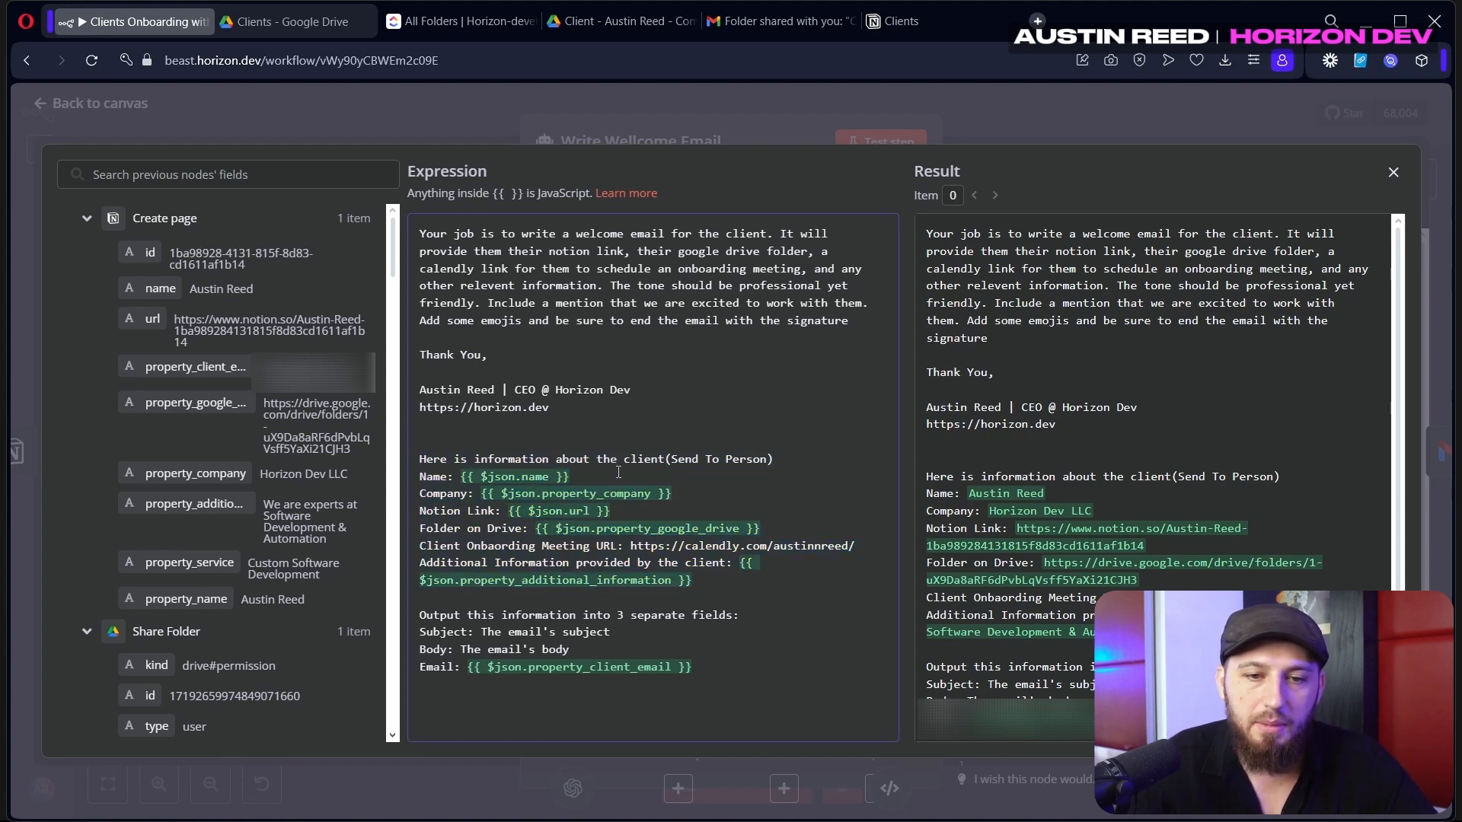
{"action": "key", "text": "BackSpace"}
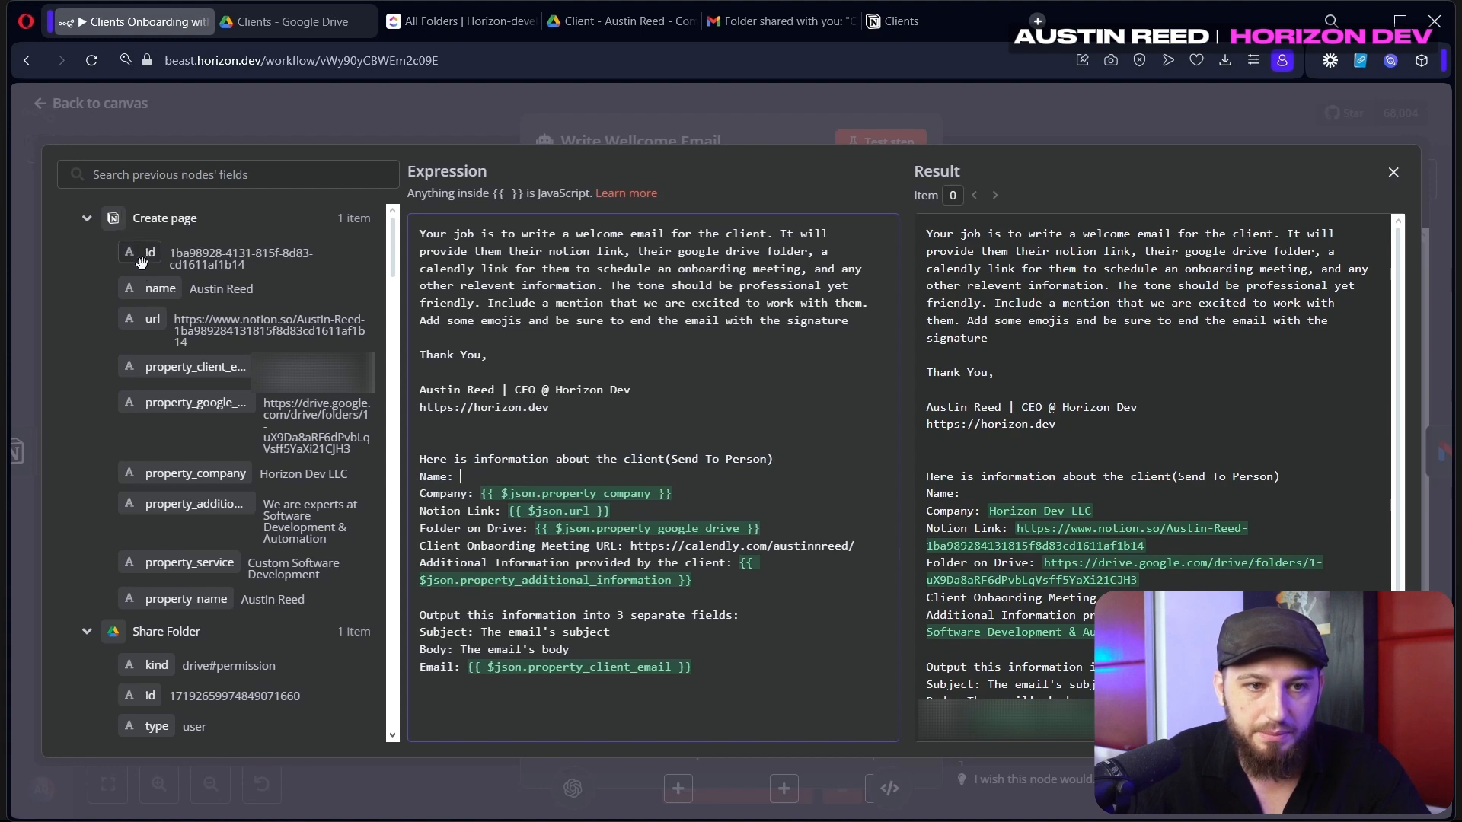
{"action": "left_click_drag", "start_coordinate": [149, 292], "coordinate": [461, 477]}
Replace the Additional Information expression with the property_additional_information field
{"action": "left_click_drag", "start_coordinate": [727, 589], "coordinate": [737, 563]}
{"action": "key", "text": "BackSpace"}
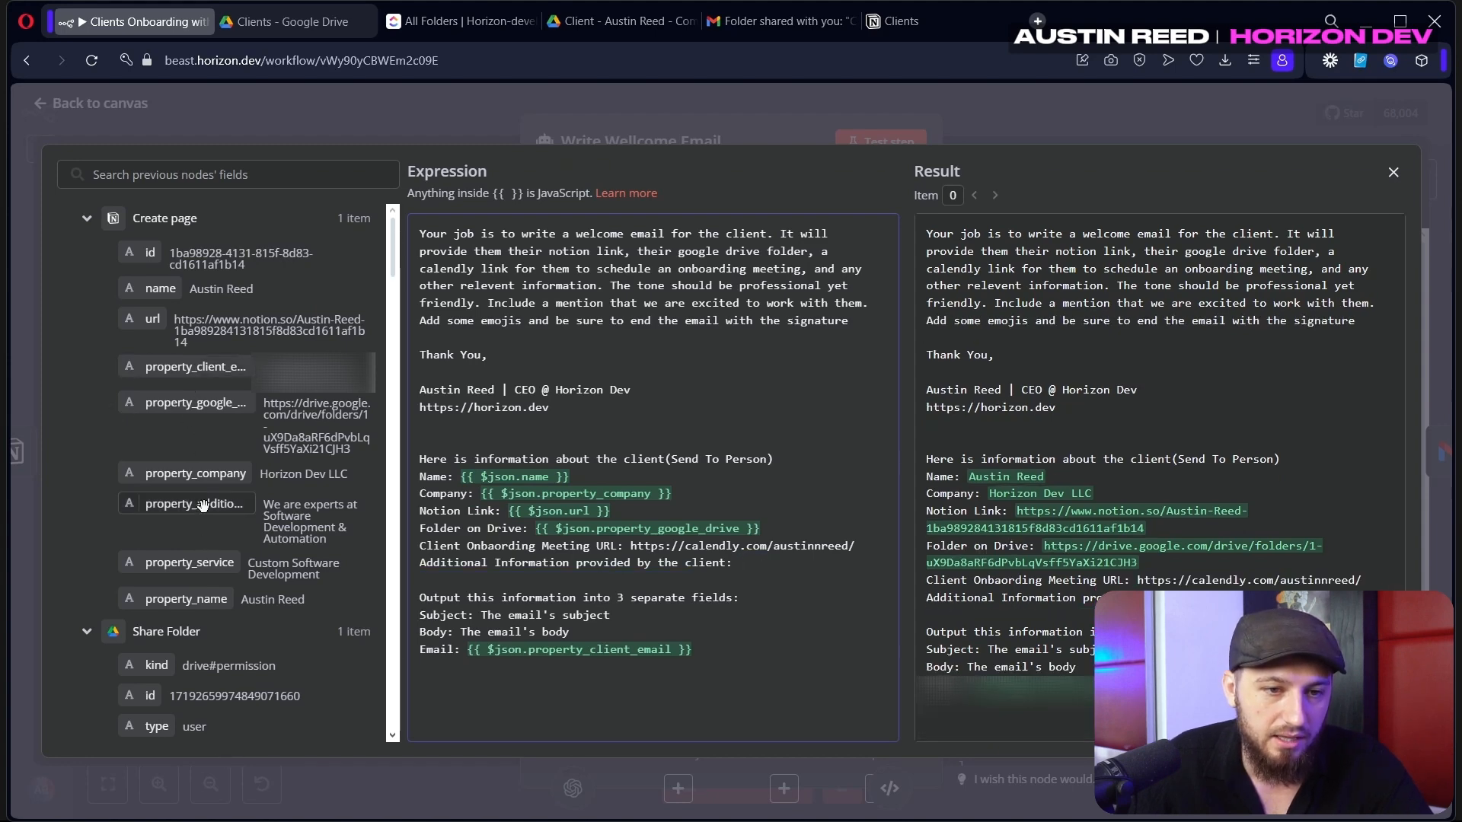
{"action": "left_click_drag", "start_coordinate": [194, 503], "coordinate": [742, 563]}
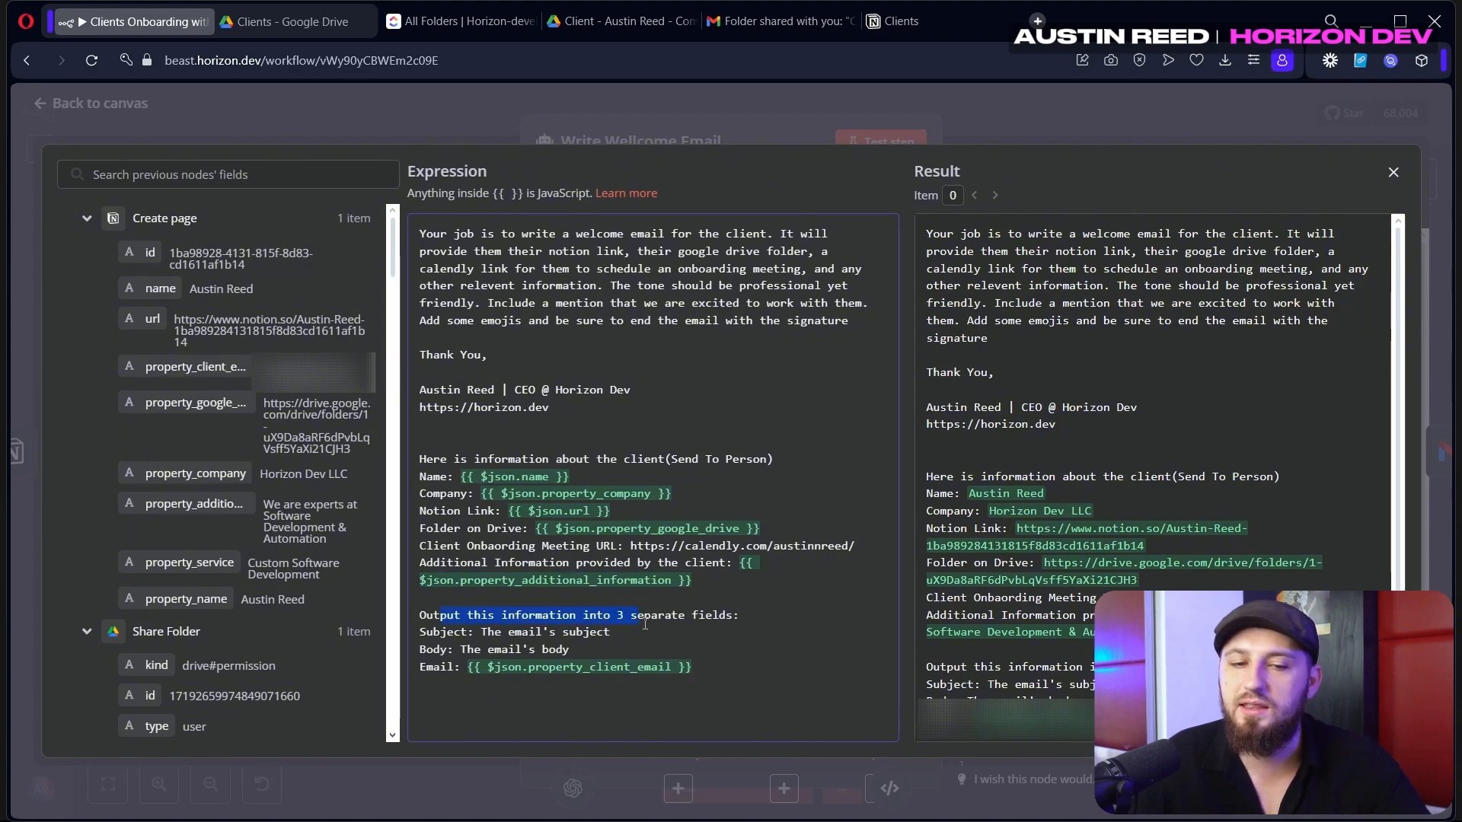
{"action": "left_click_drag", "start_coordinate": [715, 674], "coordinate": [502, 632]}
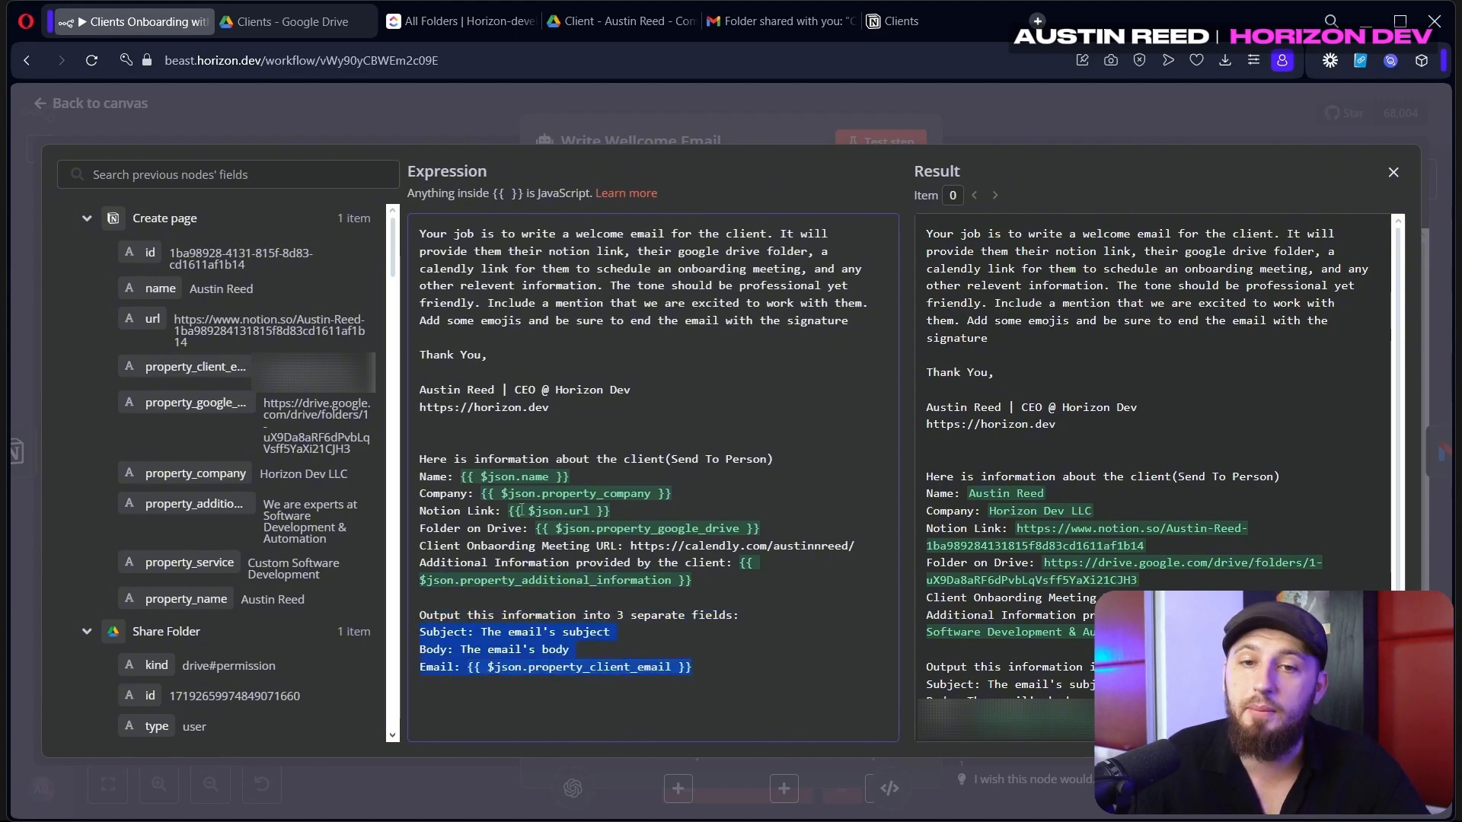
{"action": "key", "text": "Escape"}
Test-run Write Wellcome Email and review its generated subject, body and email output
{"action": "left_click", "coordinate": [654, 639]}
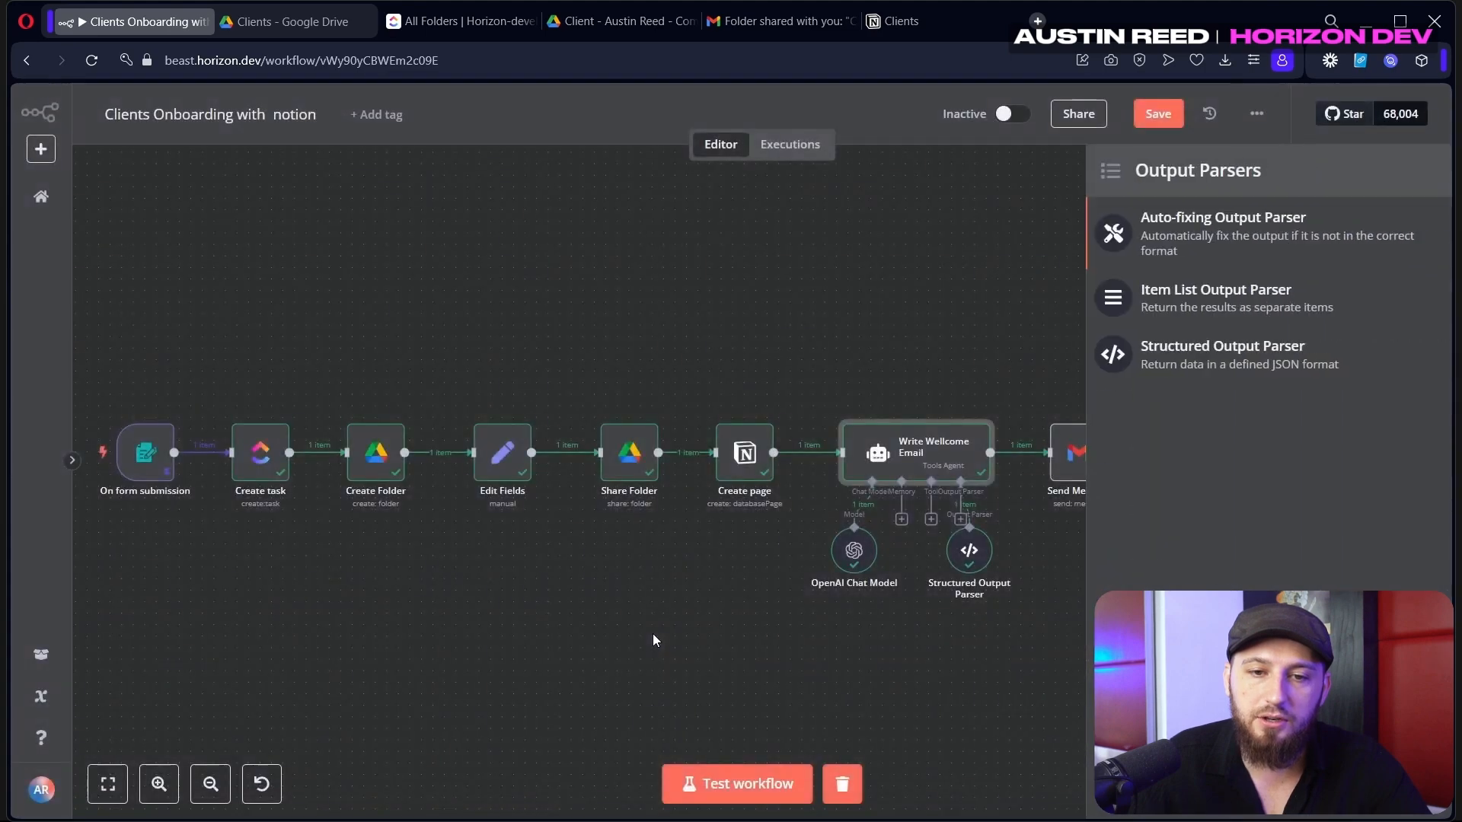
{"action": "double_click", "coordinate": [972, 554]}
{"action": "key", "text": "Escape"}
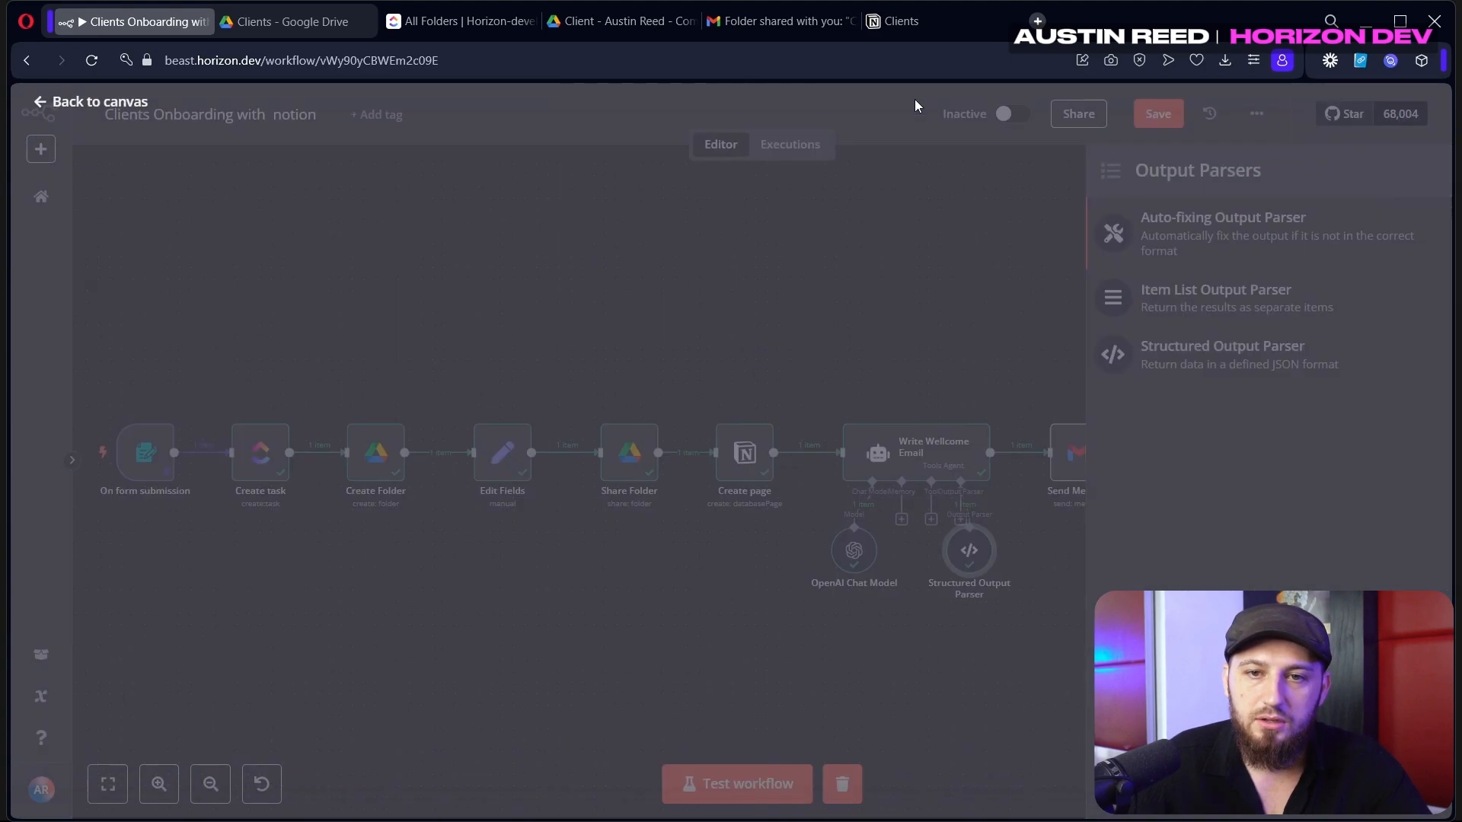
{"action": "double_click", "coordinate": [907, 466]}
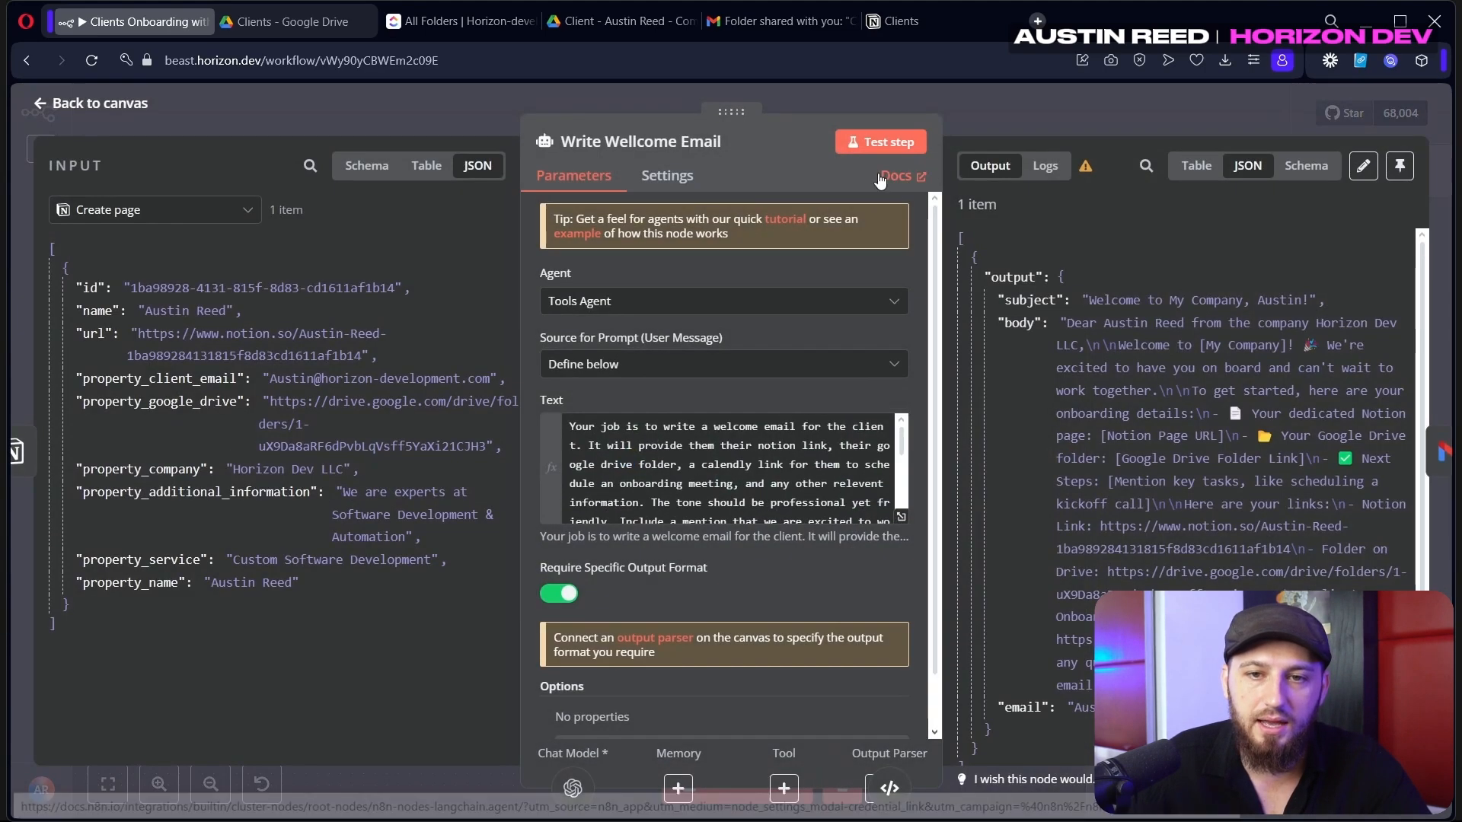
{"action": "left_click", "coordinate": [867, 144]}
{"action": "scroll", "coordinate": [1138, 404], "scroll_direction": "down", "scroll_amount": 3}
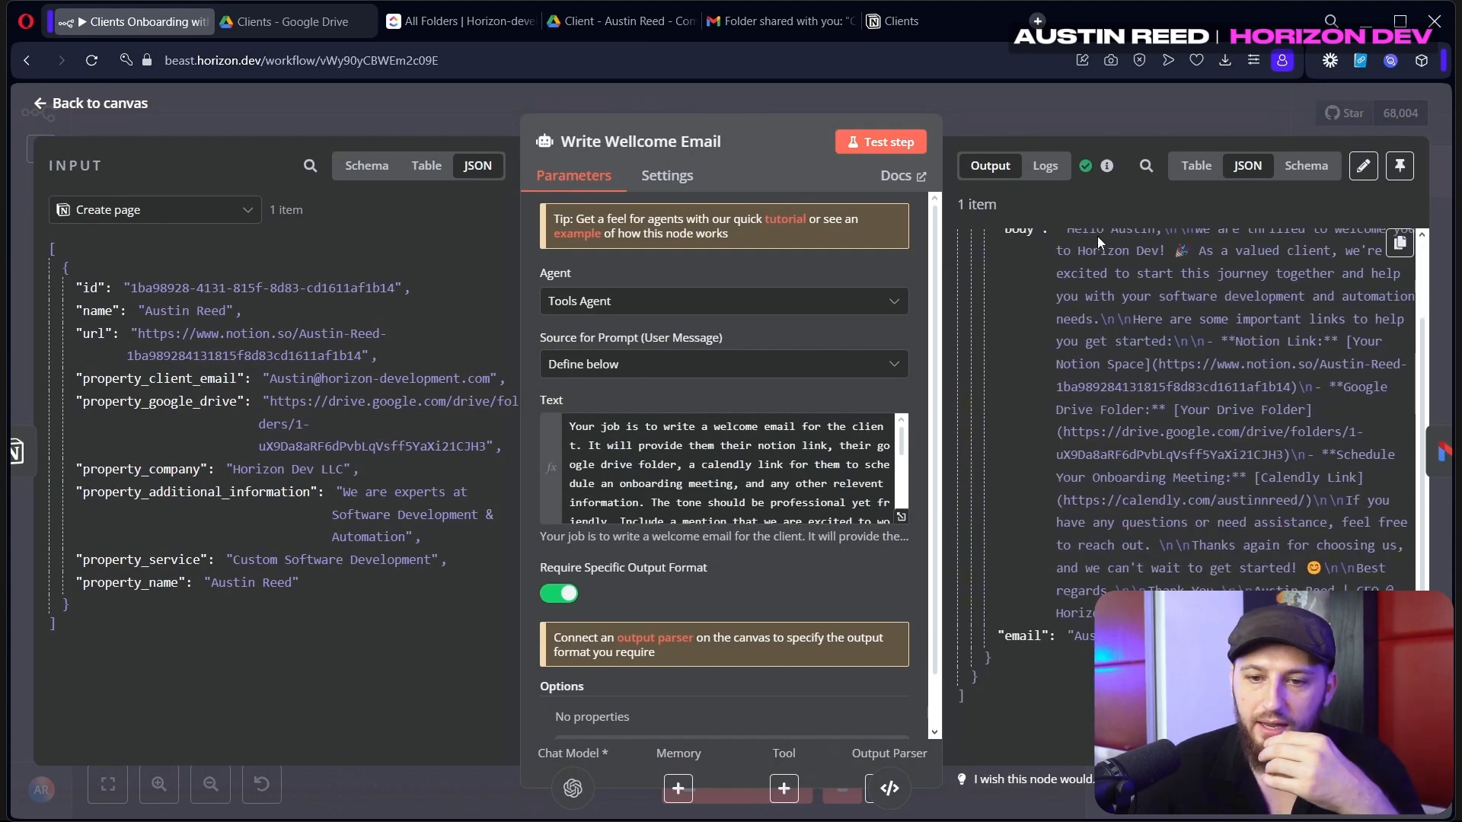
{"action": "left_click", "coordinate": [1048, 116]}
{"action": "scroll", "coordinate": [1025, 344], "scroll_direction": "right", "scroll_amount": 5}
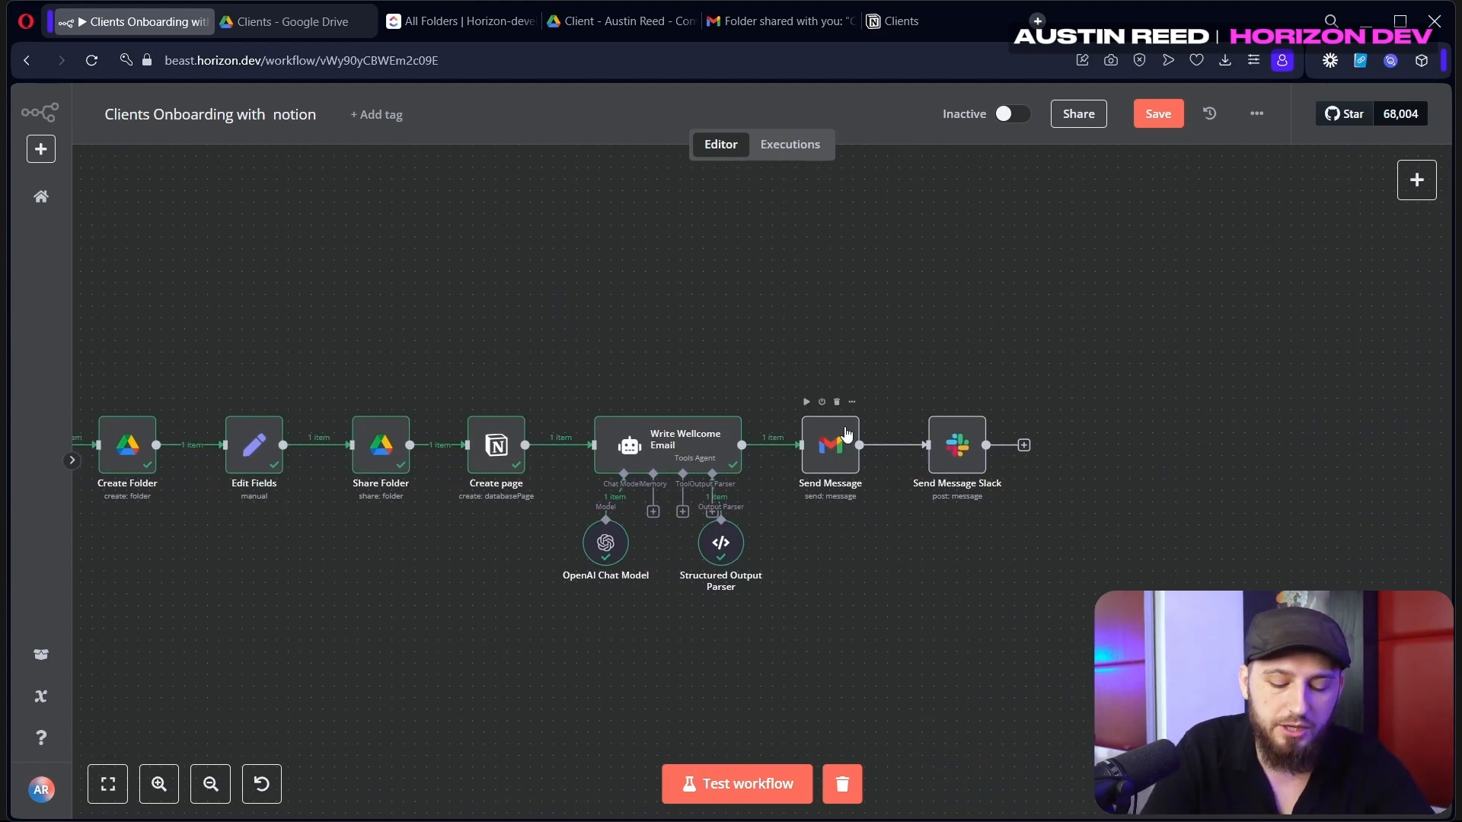
Look up Gmail in the add-node list with 'gm'
{"action": "left_click", "coordinate": [1416, 181]}
{"action": "type", "text": "gm"}
{"action": "key", "text": "Return"}
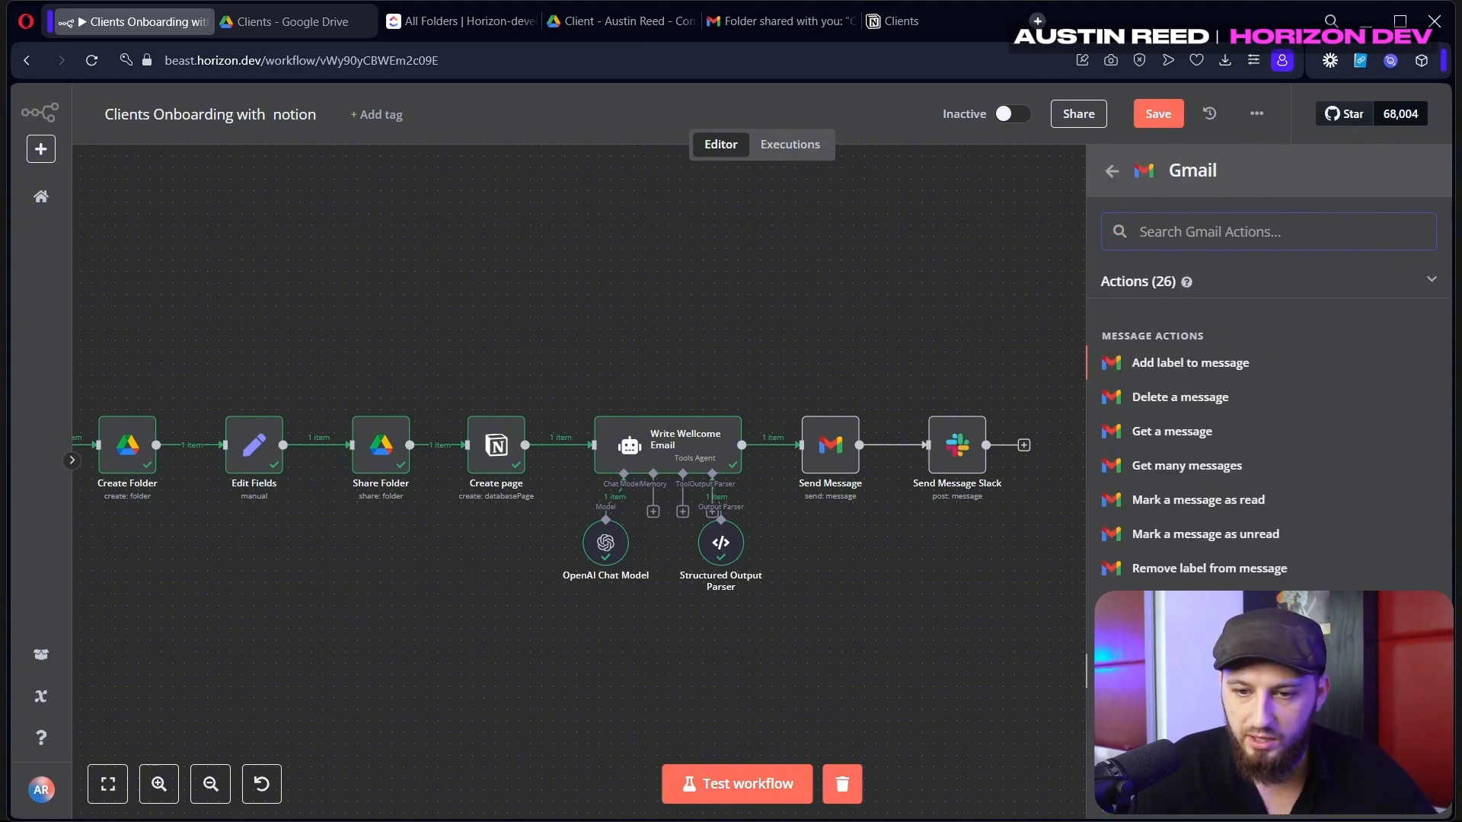
Test the Gmail Send Message step until it reports SENT, then switch to Gmail
{"action": "double_click", "coordinate": [851, 457]}
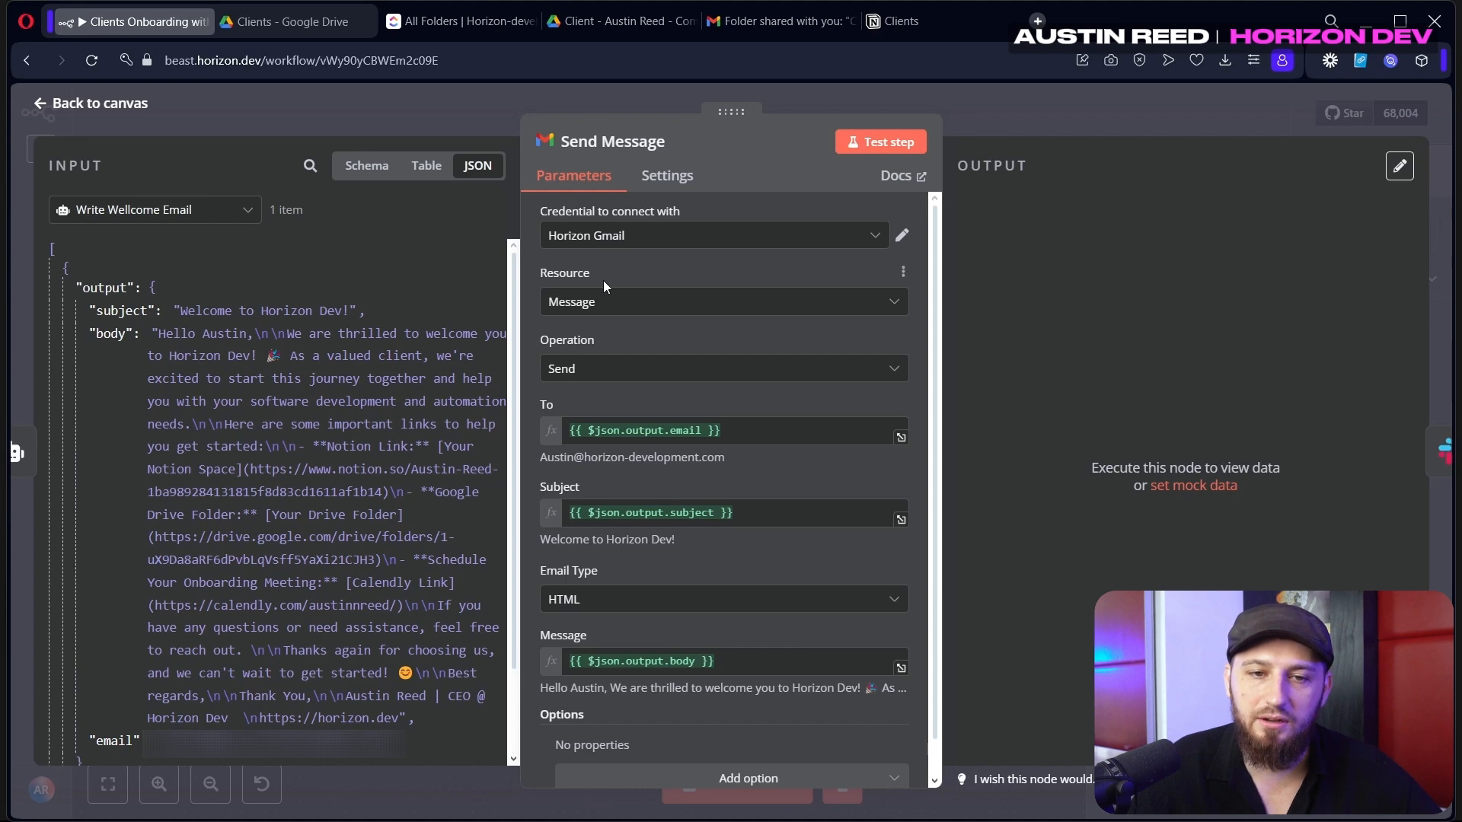
{"action": "scroll", "coordinate": [696, 423], "scroll_direction": "down", "scroll_amount": 1}
{"action": "left_click_drag", "start_coordinate": [729, 395], "coordinate": [520, 405]}
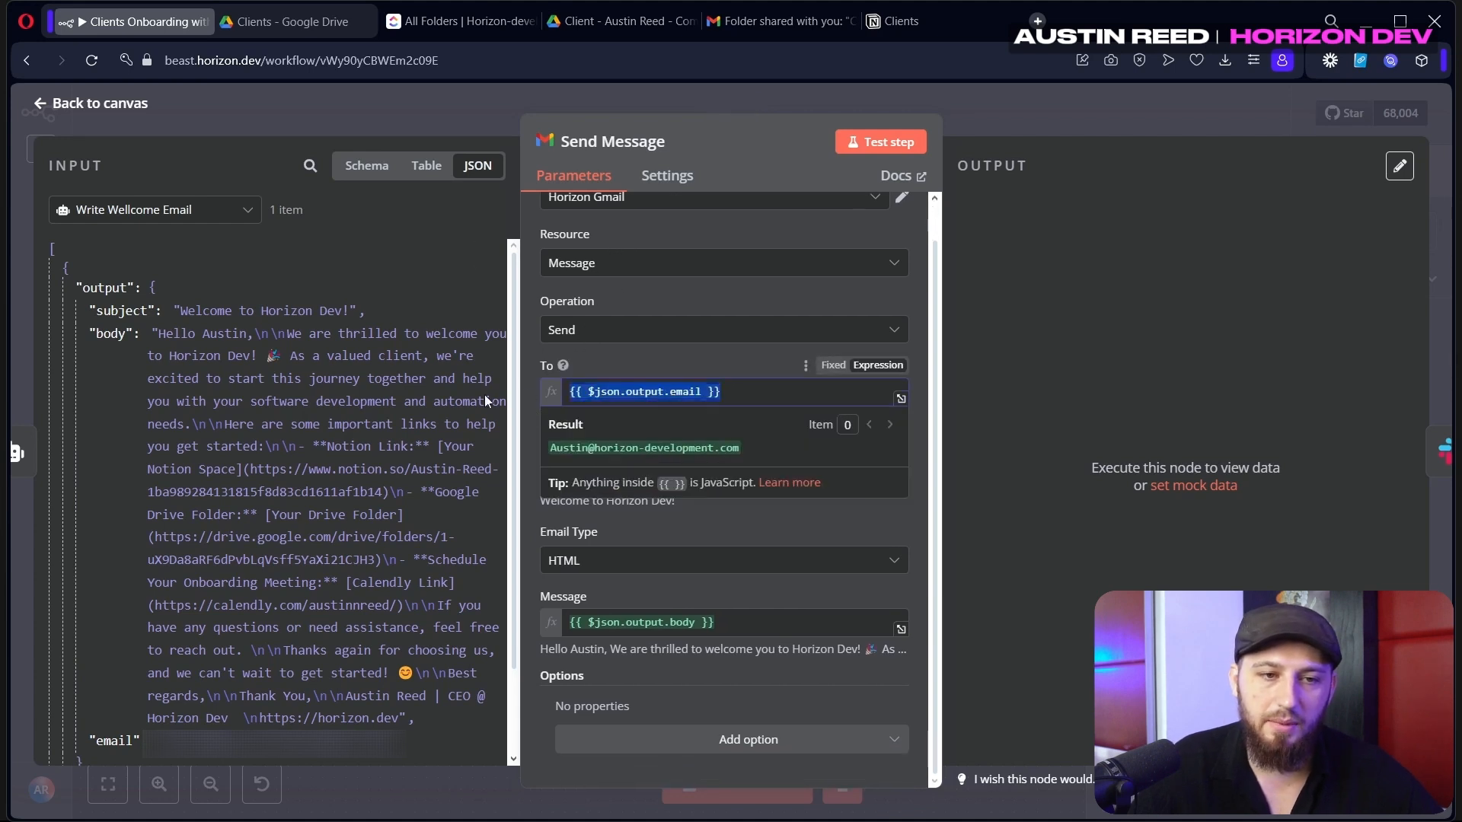
{"action": "left_click", "coordinate": [126, 740]}
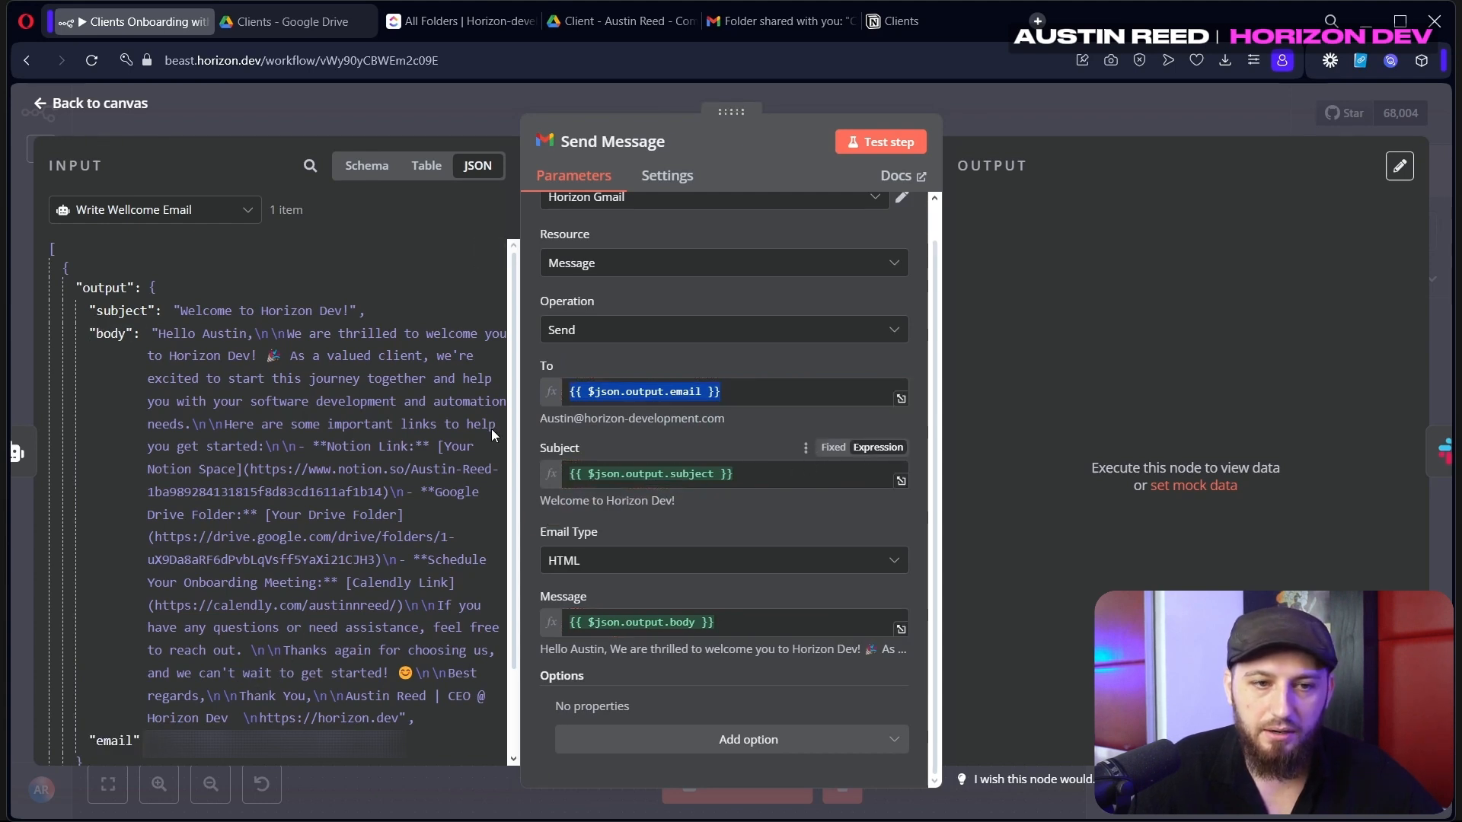
{"action": "scroll", "coordinate": [679, 653], "scroll_direction": "up", "scroll_amount": 1}
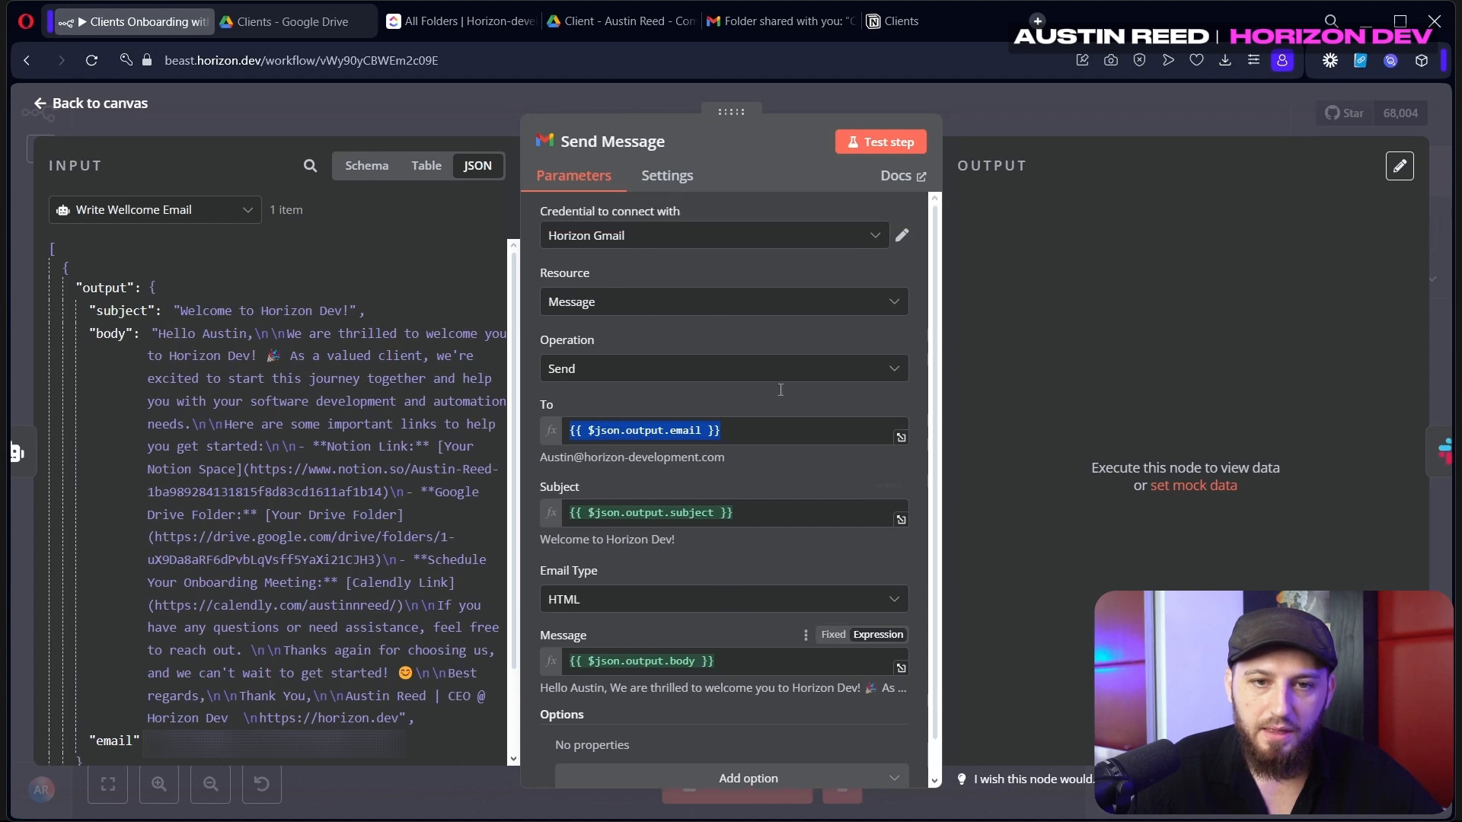
{"action": "left_click", "coordinate": [864, 144]}
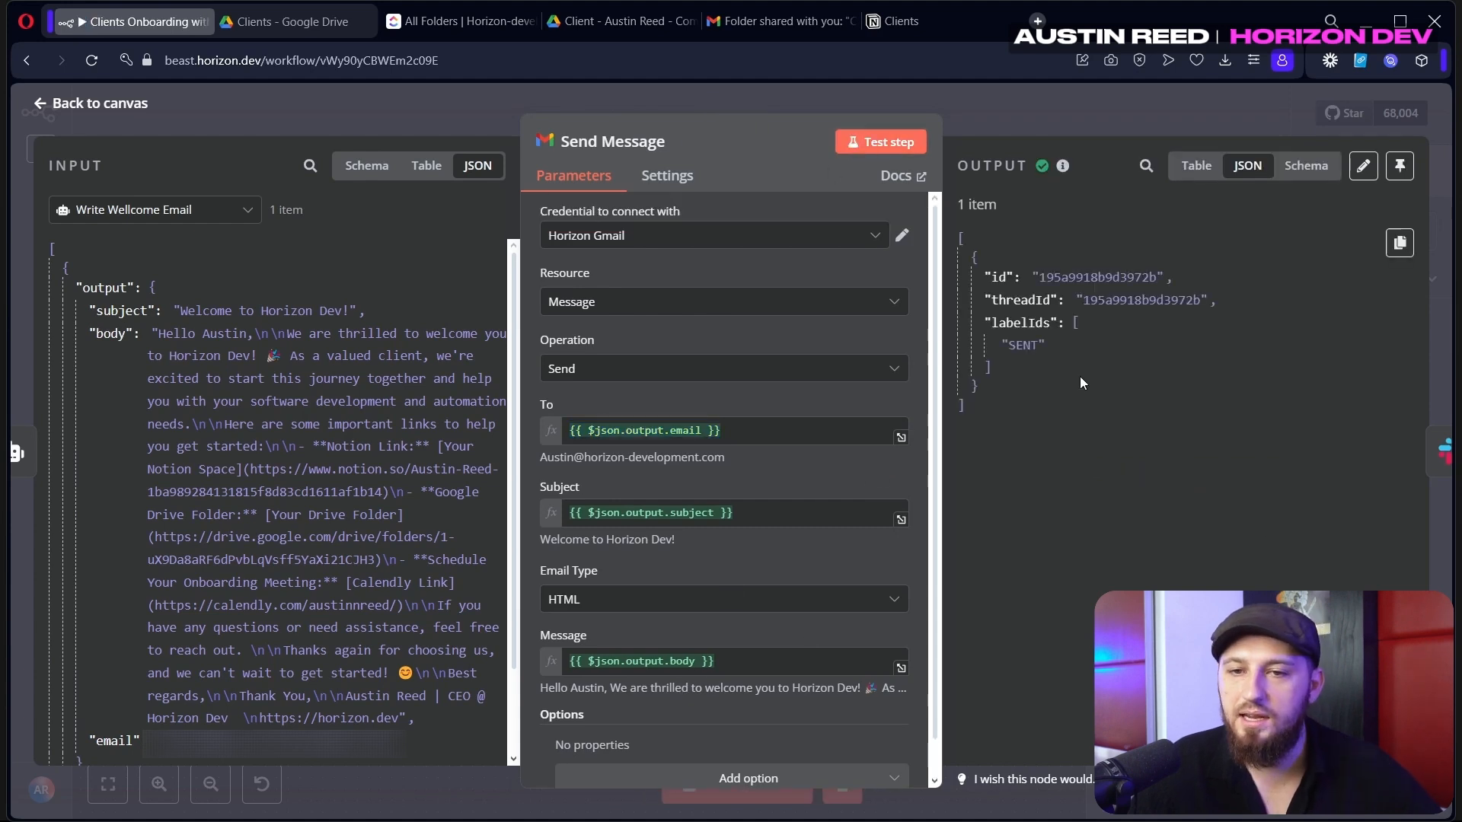
{"action": "left_click", "coordinate": [751, 25]}
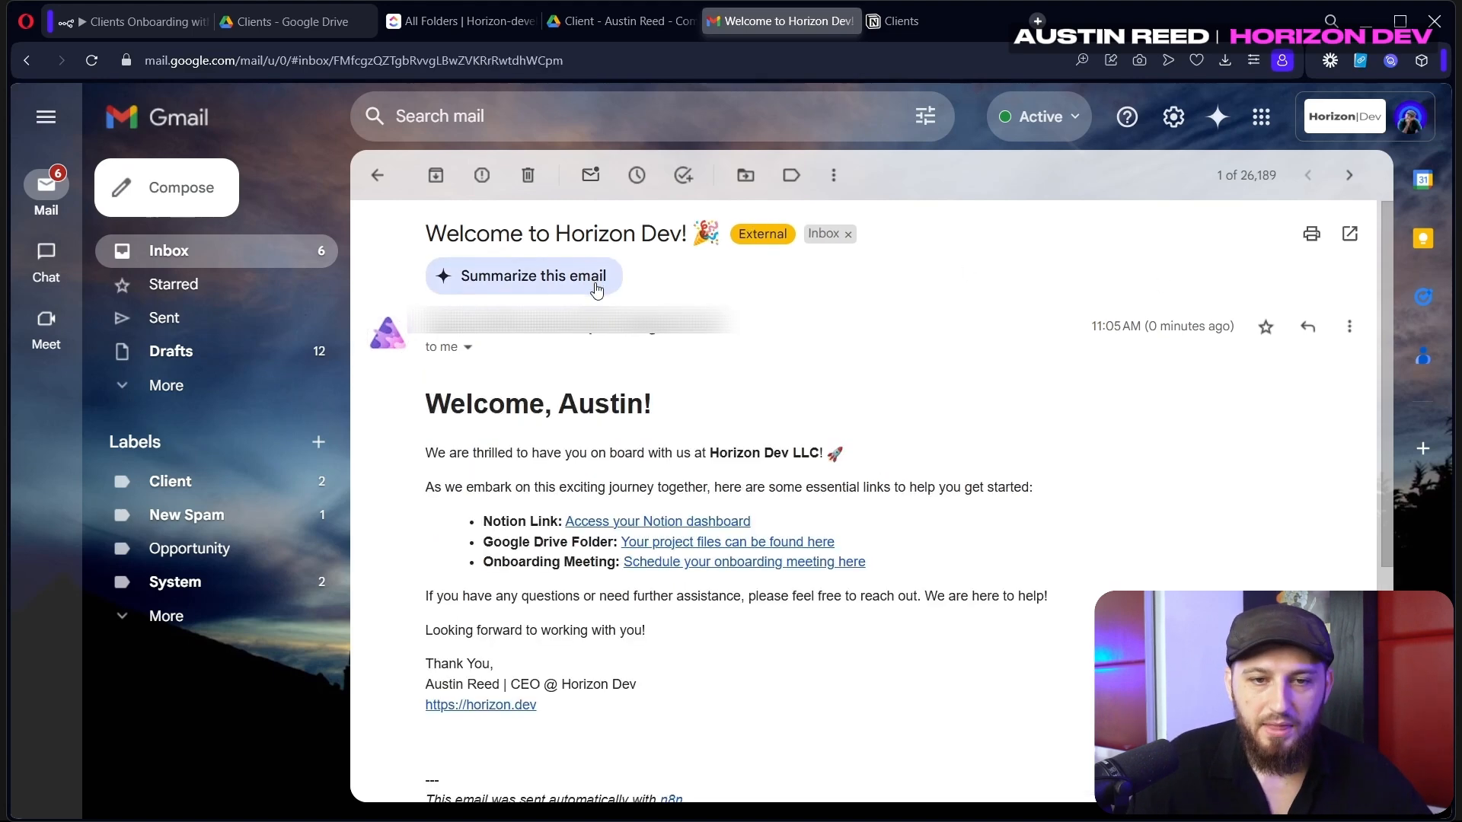
Scroll through the HTML 'Welcome, Austin!' email in Gmail, then return to n8n
{"action": "scroll", "coordinate": [598, 288], "scroll_direction": "down", "scroll_amount": 1}
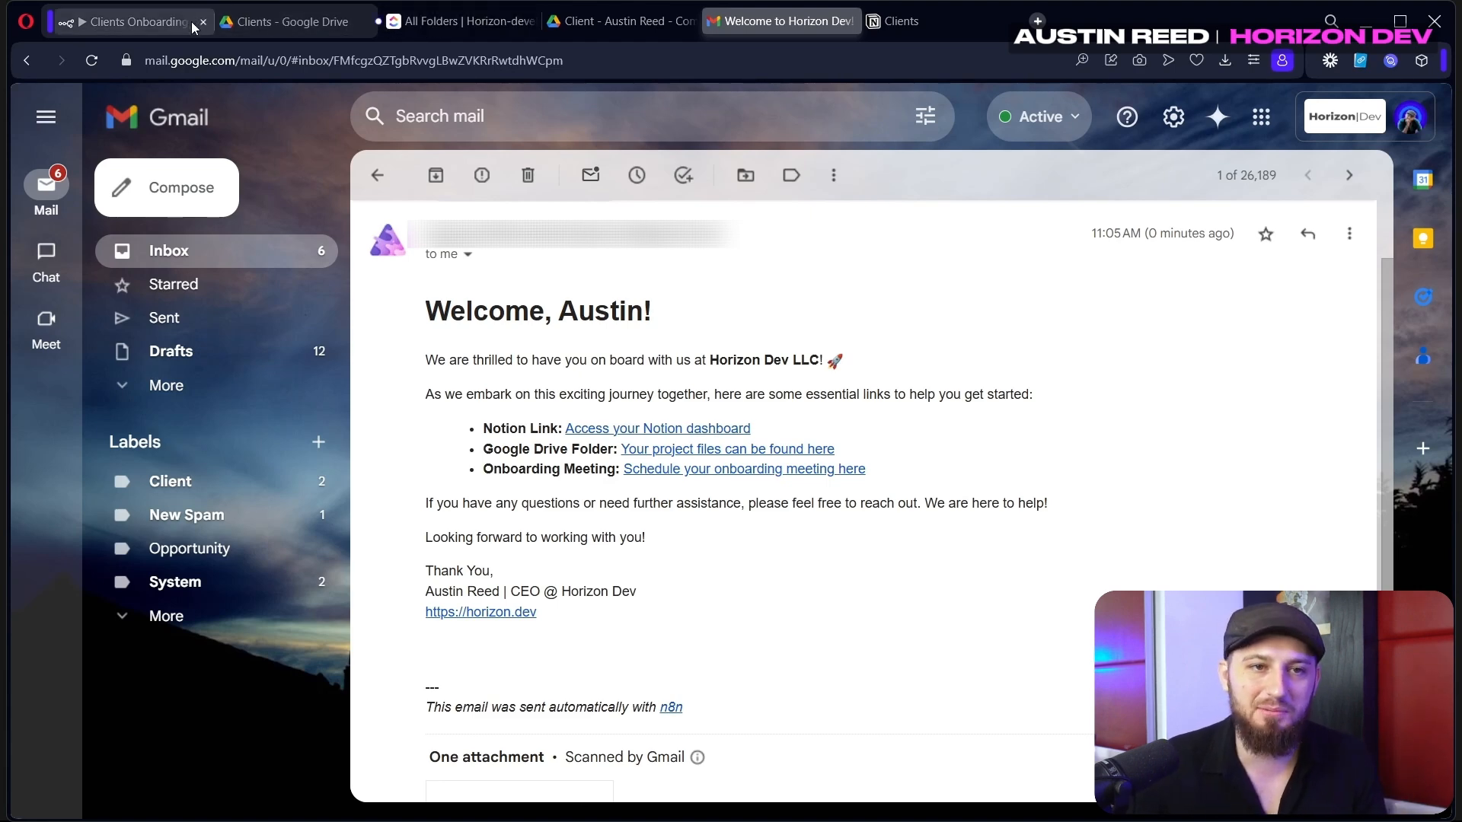
{"action": "left_click", "coordinate": [158, 20]}
Check that the Write Wellcome Email prompt asks for the email in HTML
{"action": "left_click", "coordinate": [770, 102]}
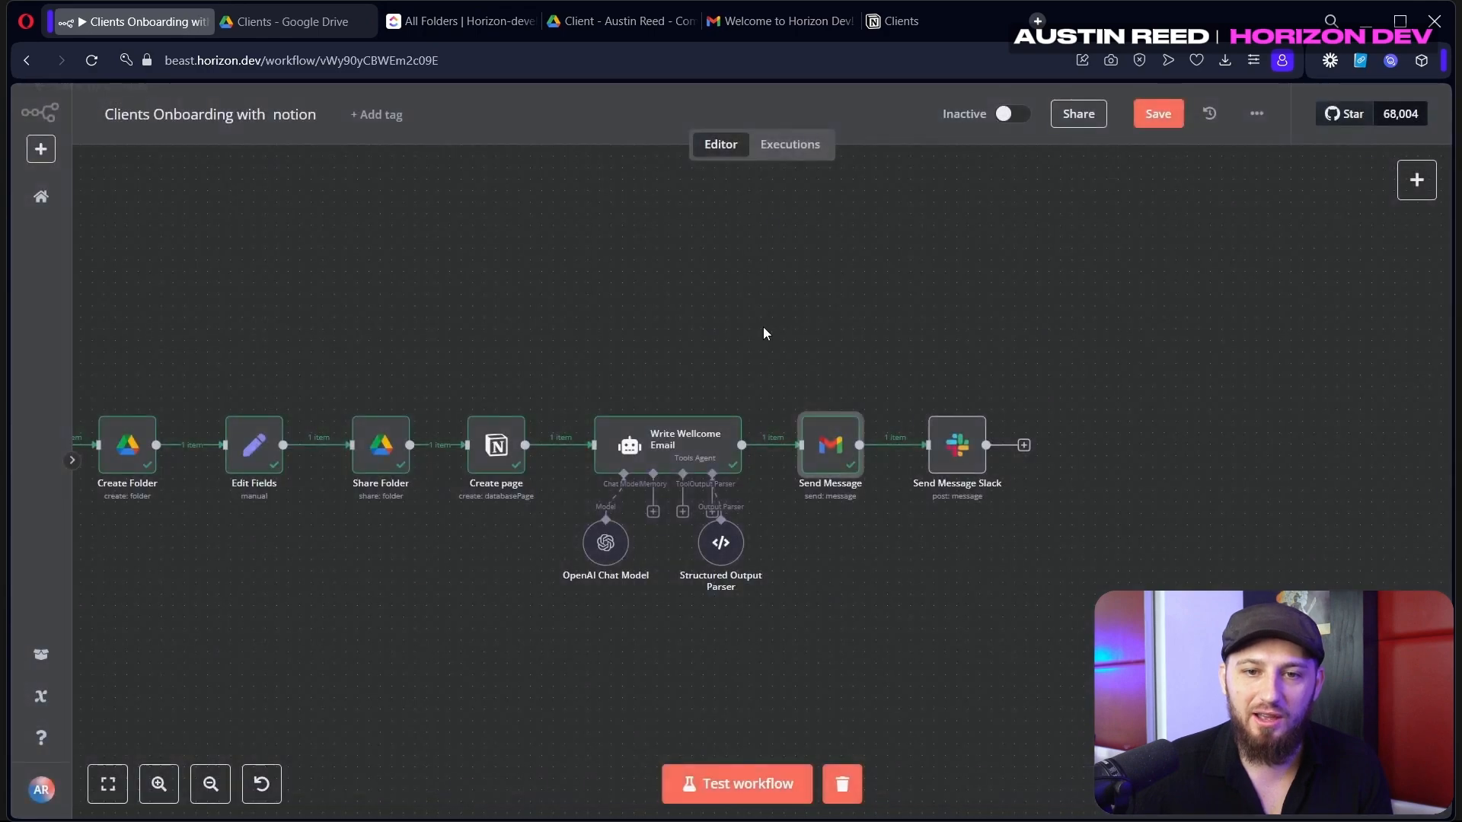
{"action": "double_click", "coordinate": [708, 443]}
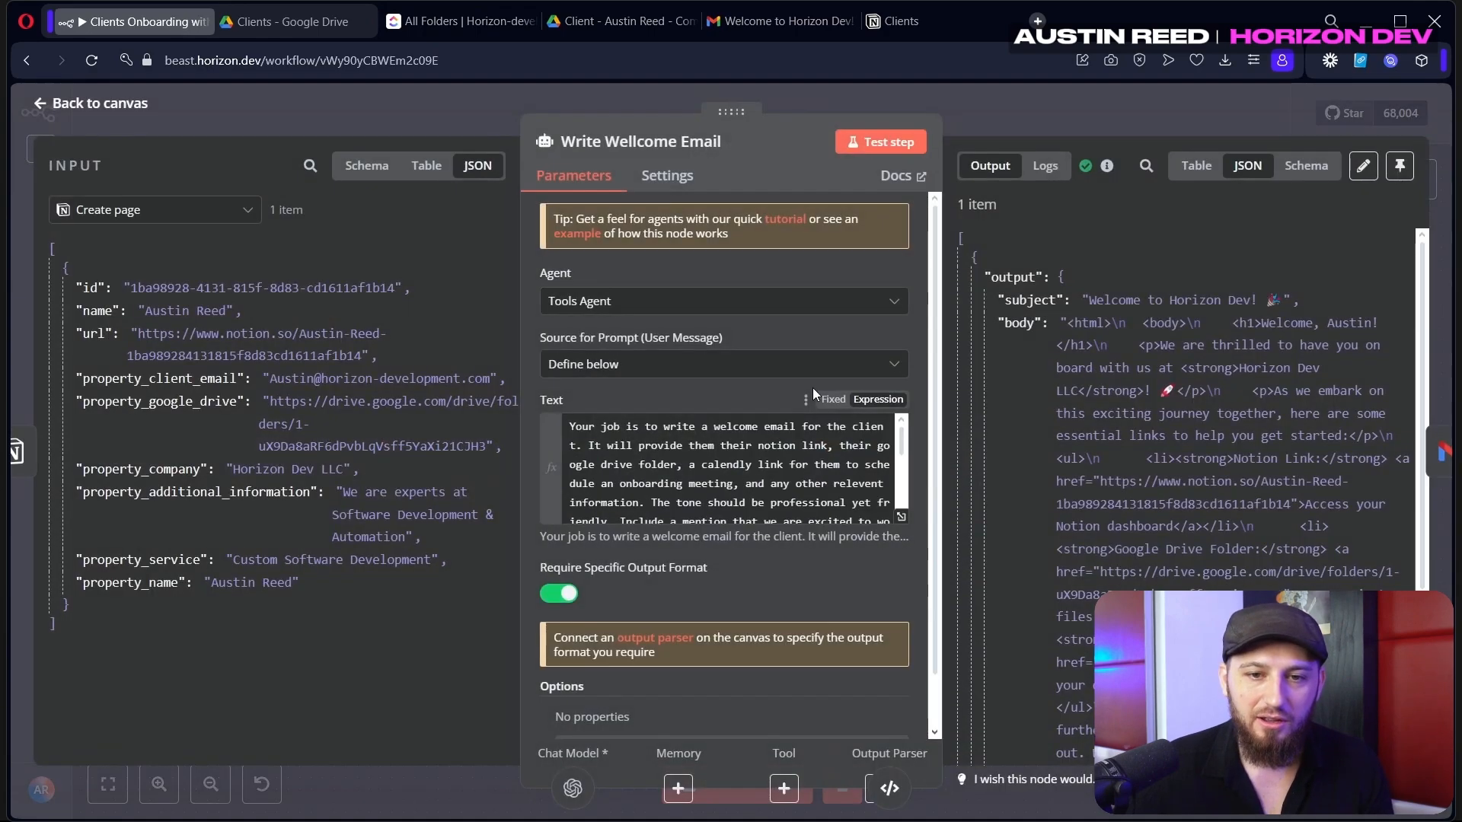
{"action": "left_click", "coordinate": [902, 517]}
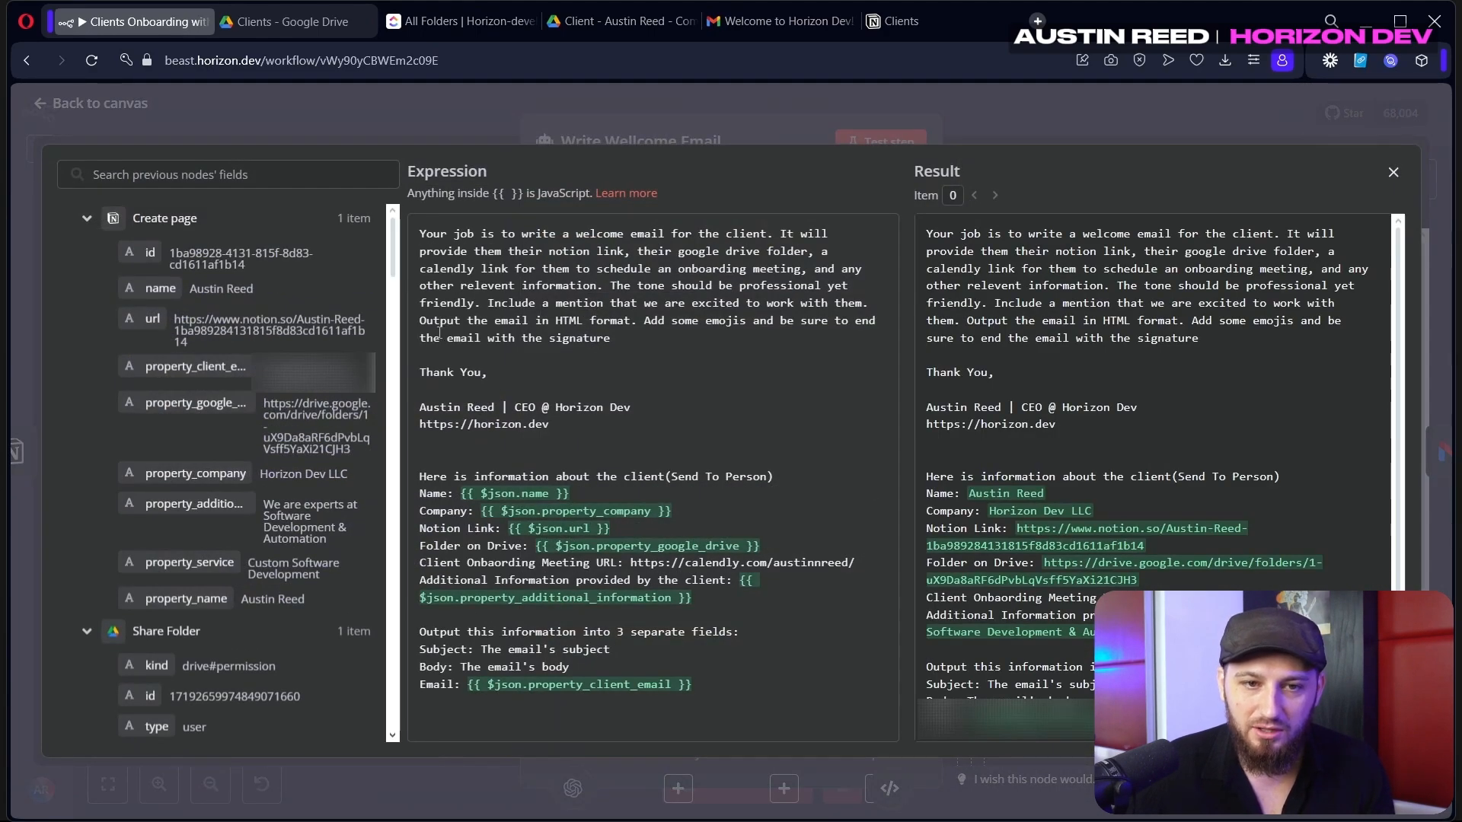
{"action": "left_click_drag", "start_coordinate": [435, 323], "coordinate": [606, 329]}
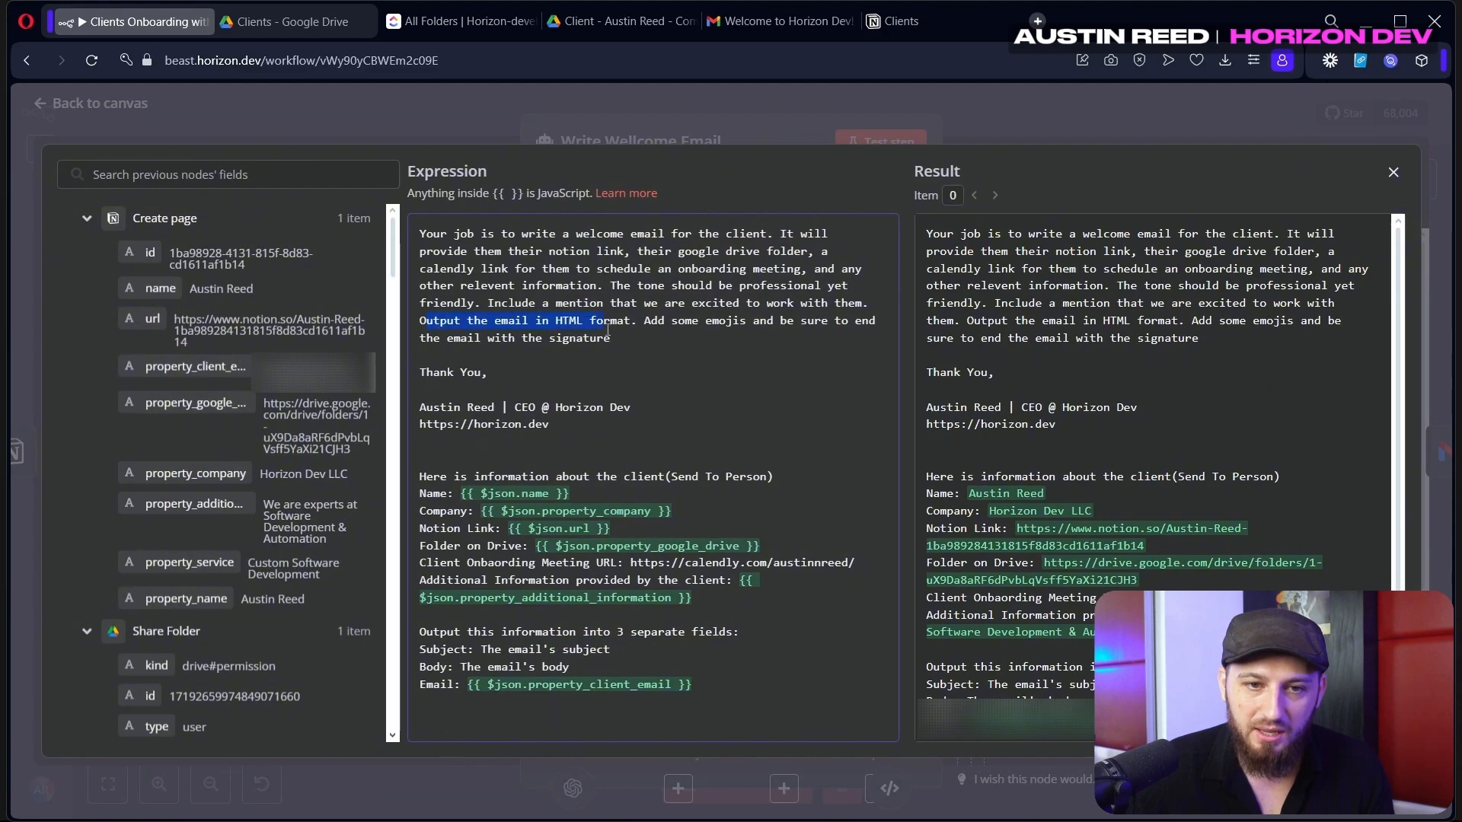
{"action": "left_click", "coordinate": [1056, 94]}
{"action": "left_click", "coordinate": [1039, 108]}
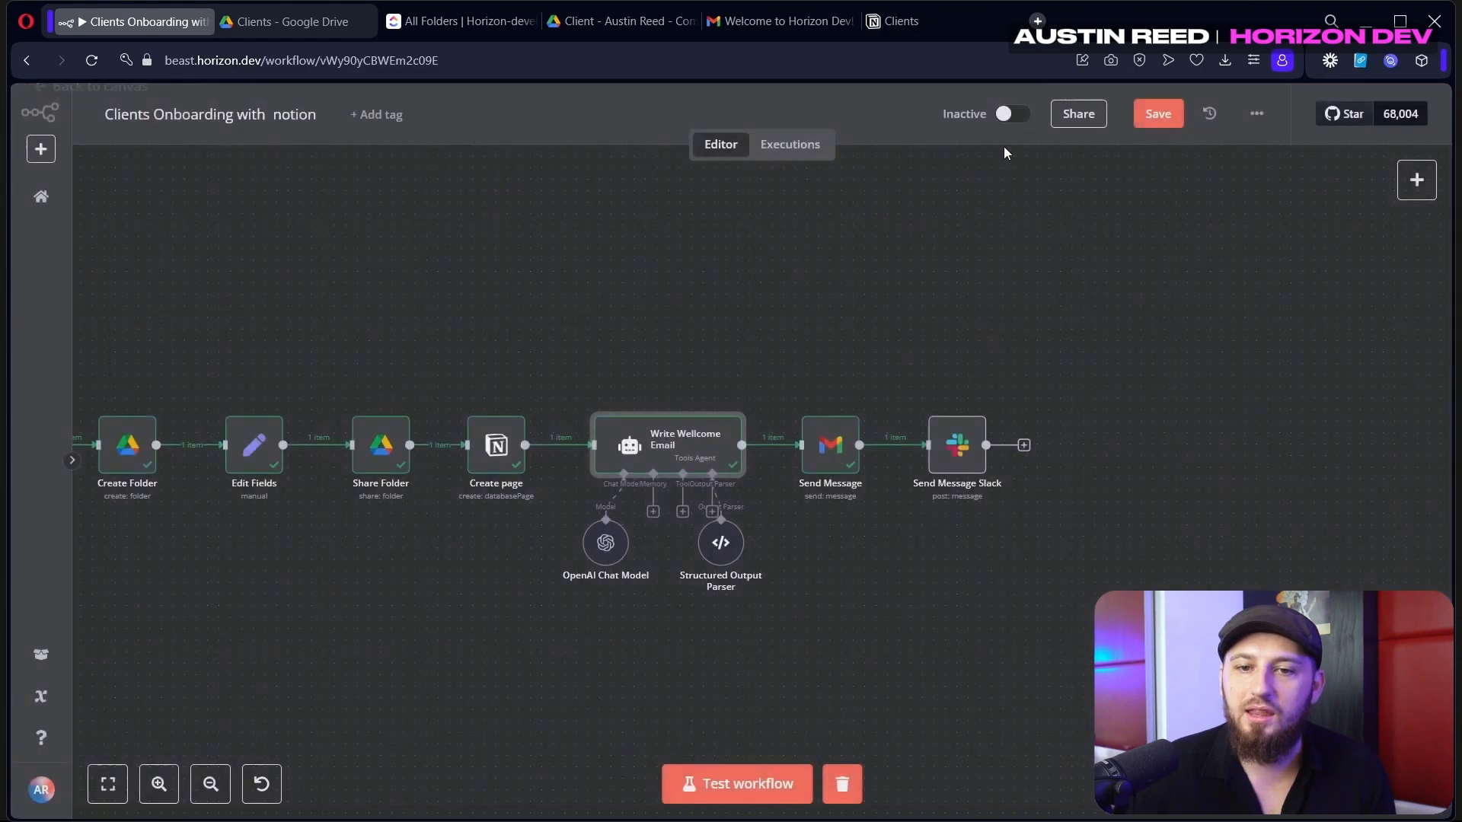
Compare the Gmail Send Message HTML body with the received email in Gmail
{"action": "double_click", "coordinate": [836, 443]}
{"action": "scroll", "coordinate": [587, 558], "scroll_direction": "down", "scroll_amount": 1}
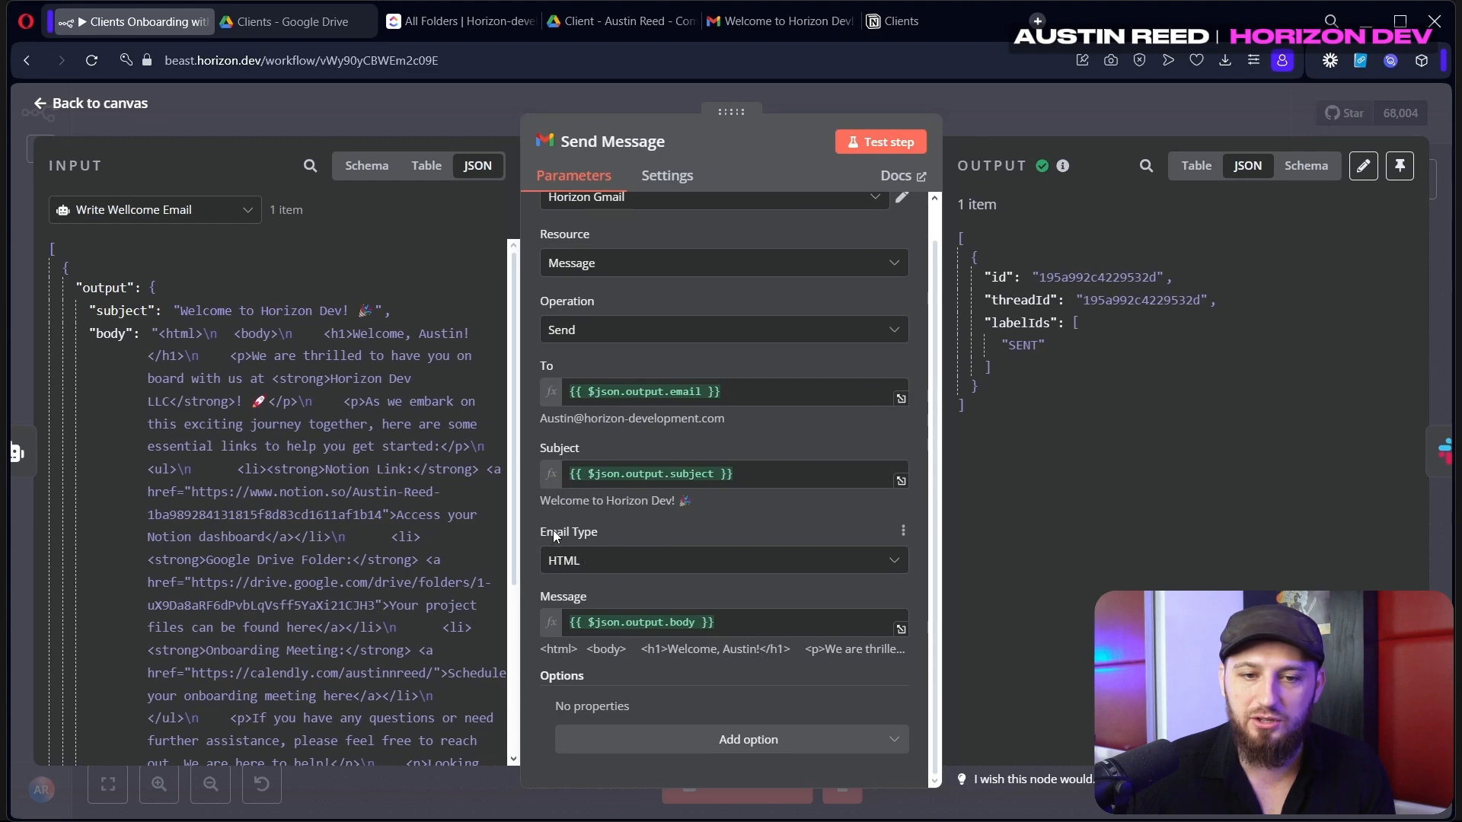
{"action": "left_click", "coordinate": [794, 18]}
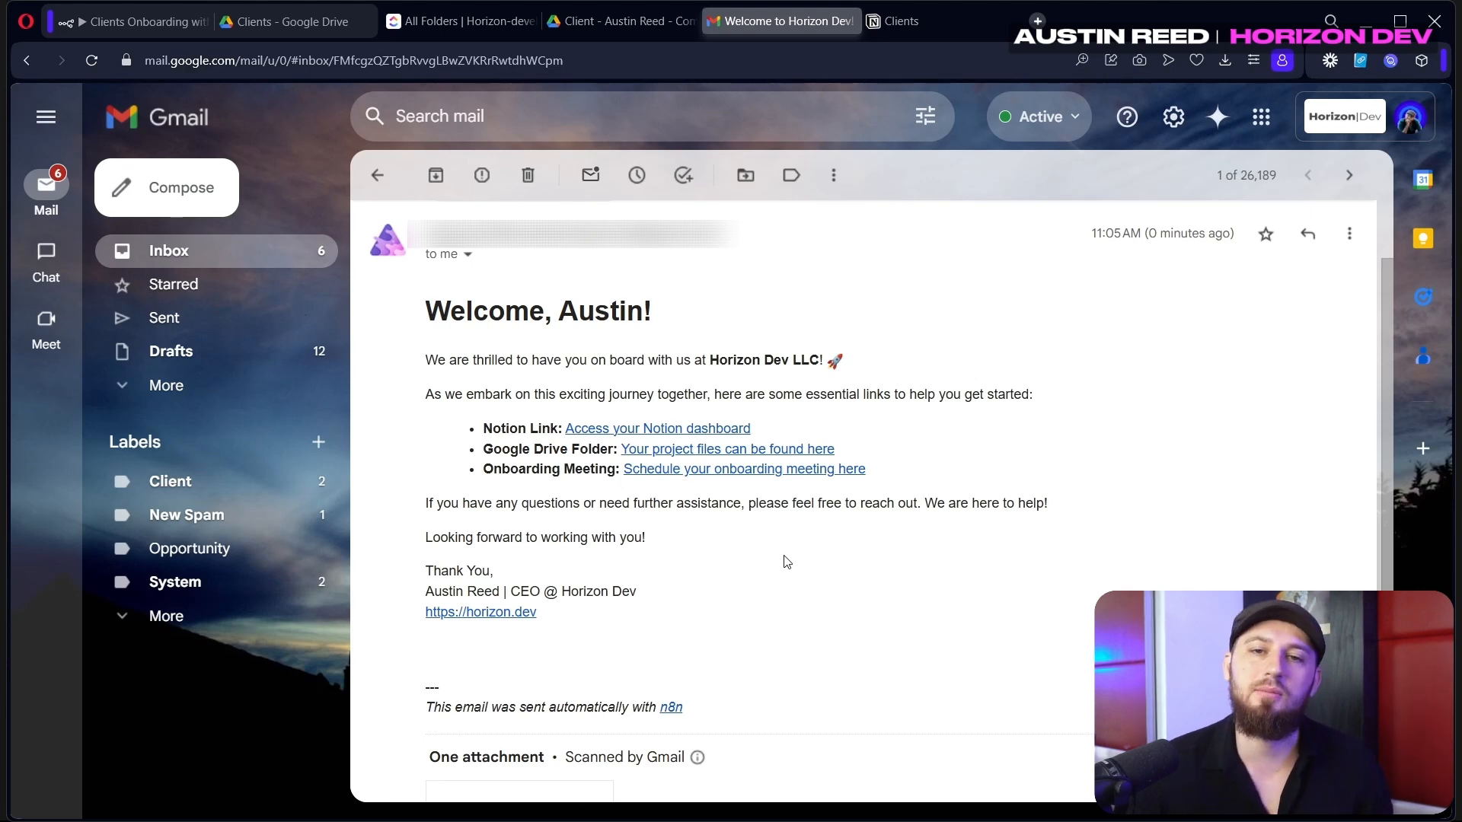
{"action": "left_click", "coordinate": [153, 25]}
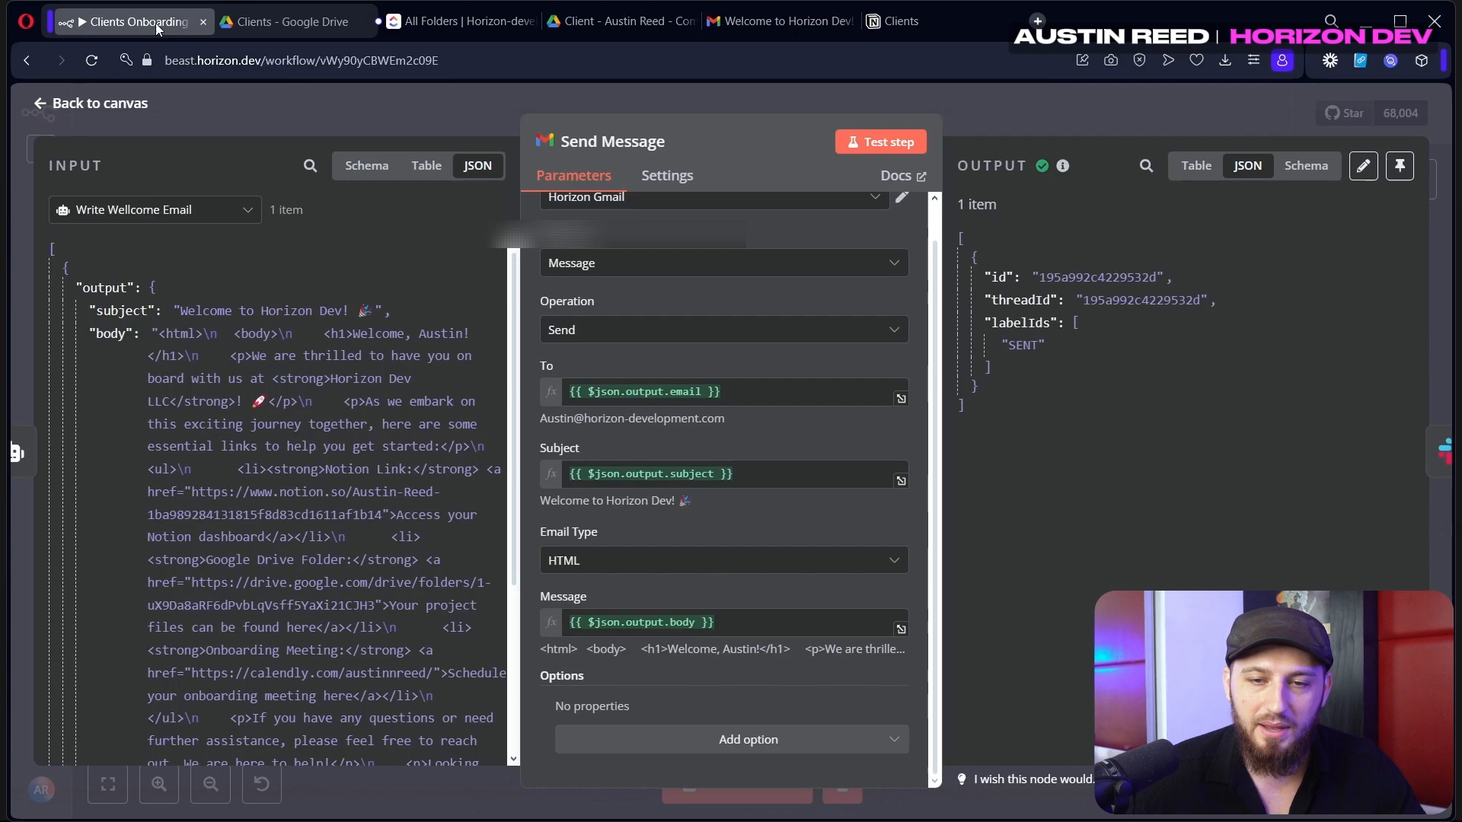
{"action": "left_click", "coordinate": [1098, 109]}
Search for Slack's 'send' message actions in the add-step panel
{"action": "mouse_move", "coordinate": [968, 465]}
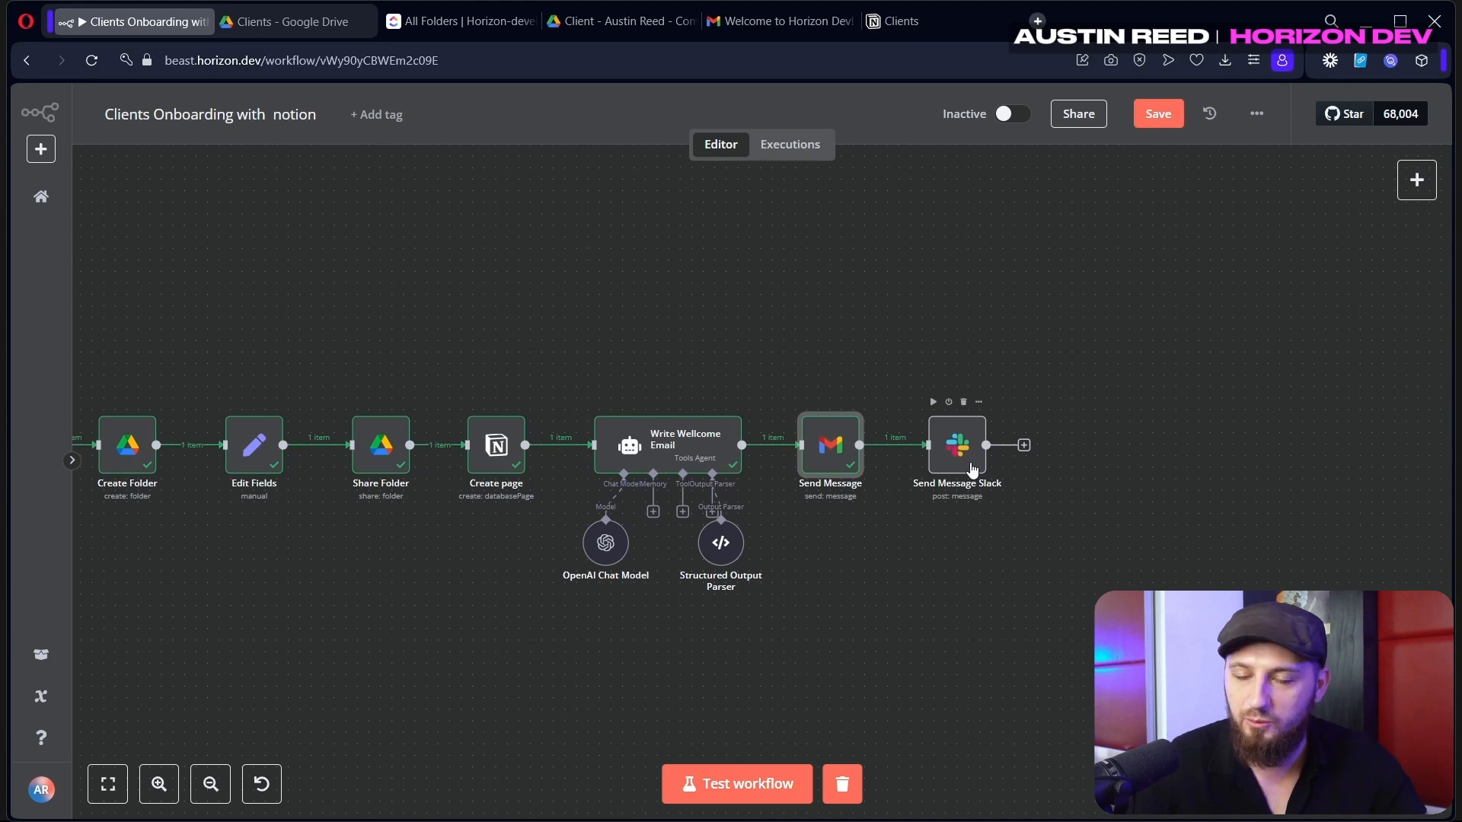
{"action": "left_click", "coordinate": [1419, 180]}
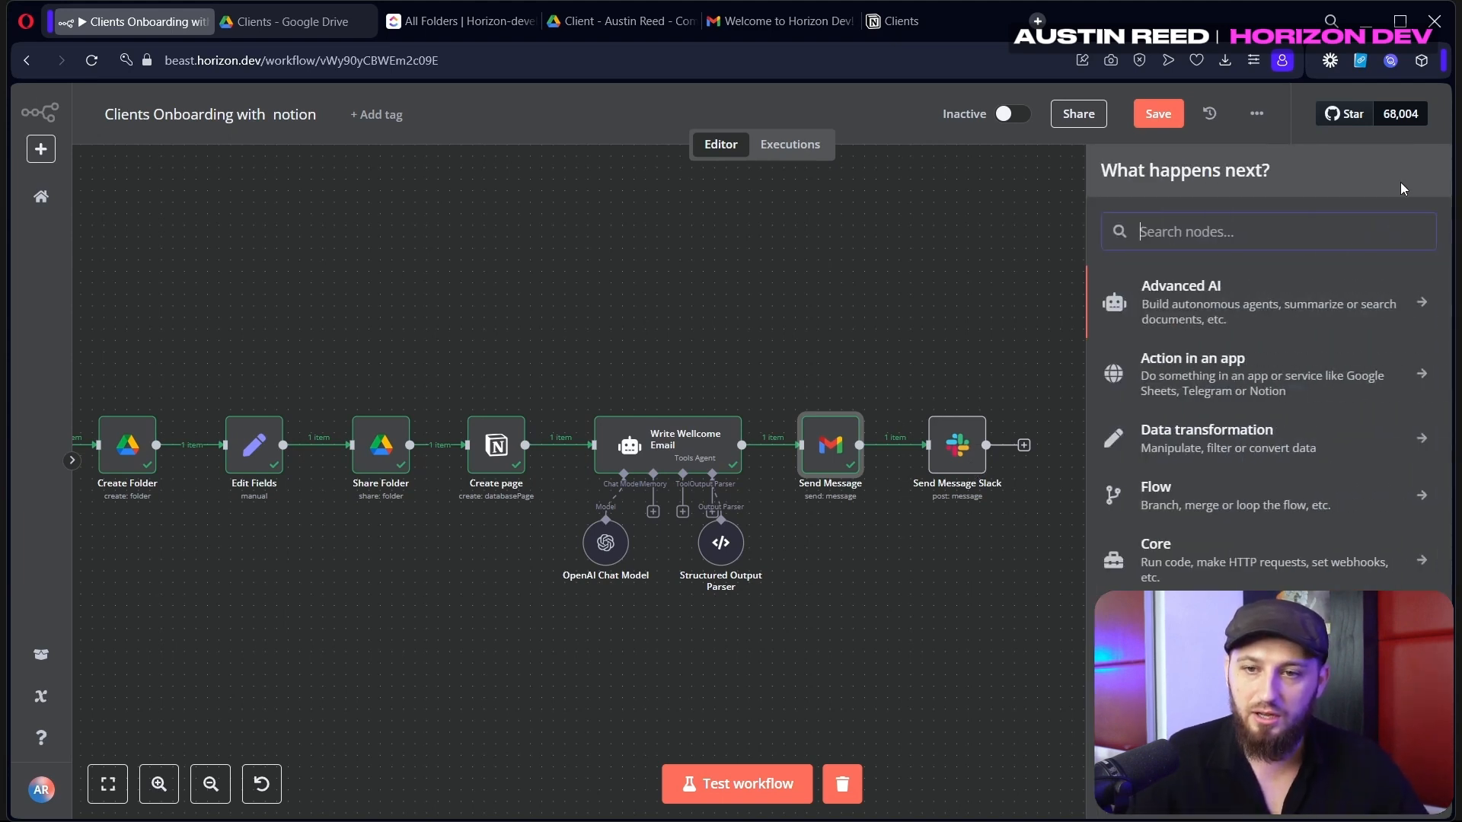
{"action": "type", "text": "sla"}
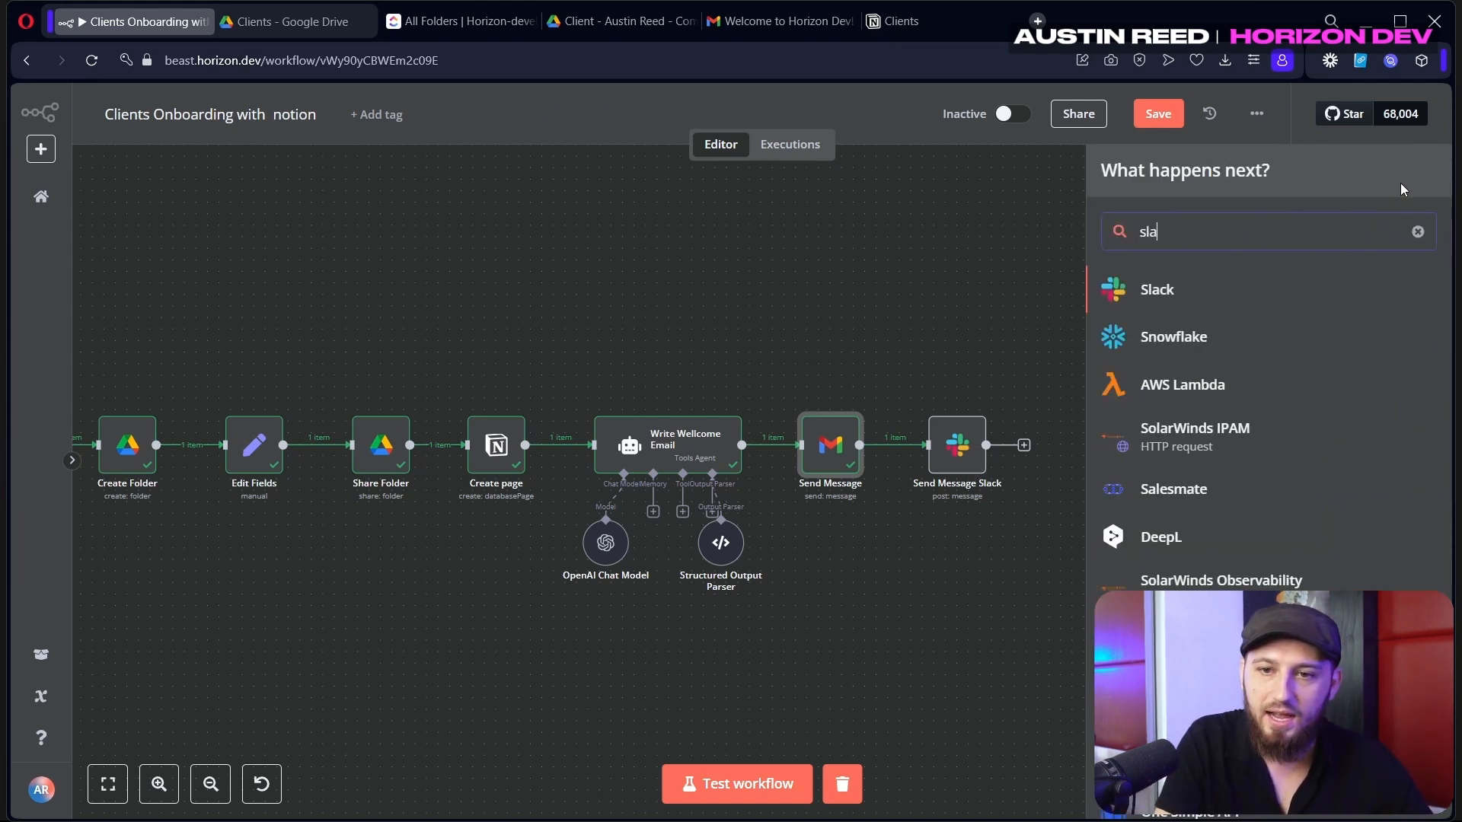
{"action": "key", "text": "Return"}
{"action": "type", "text": "send"}
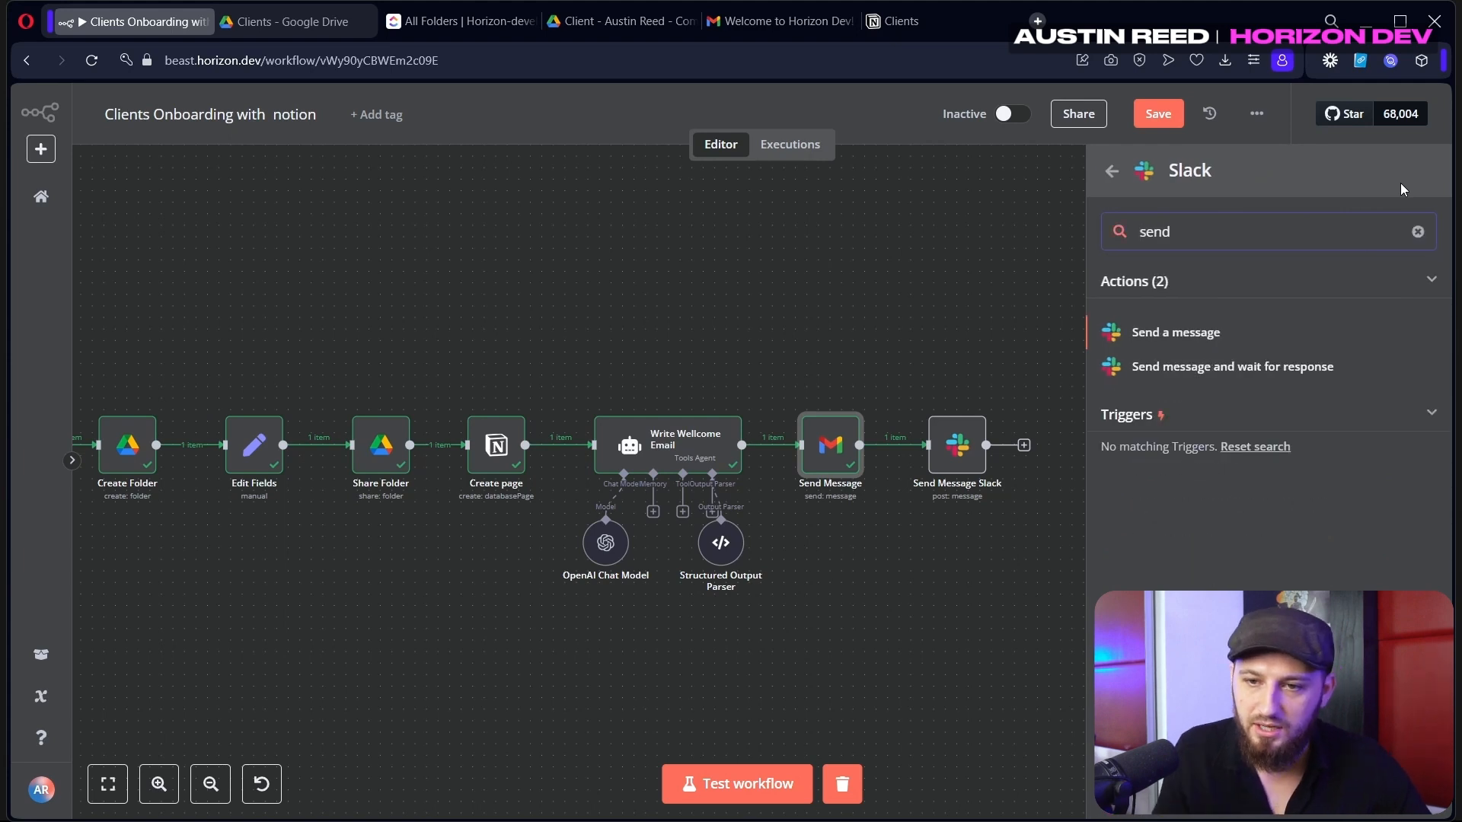
Set the Send Message Slack step's channel to horizon-services-test
{"action": "double_click", "coordinate": [952, 441]}
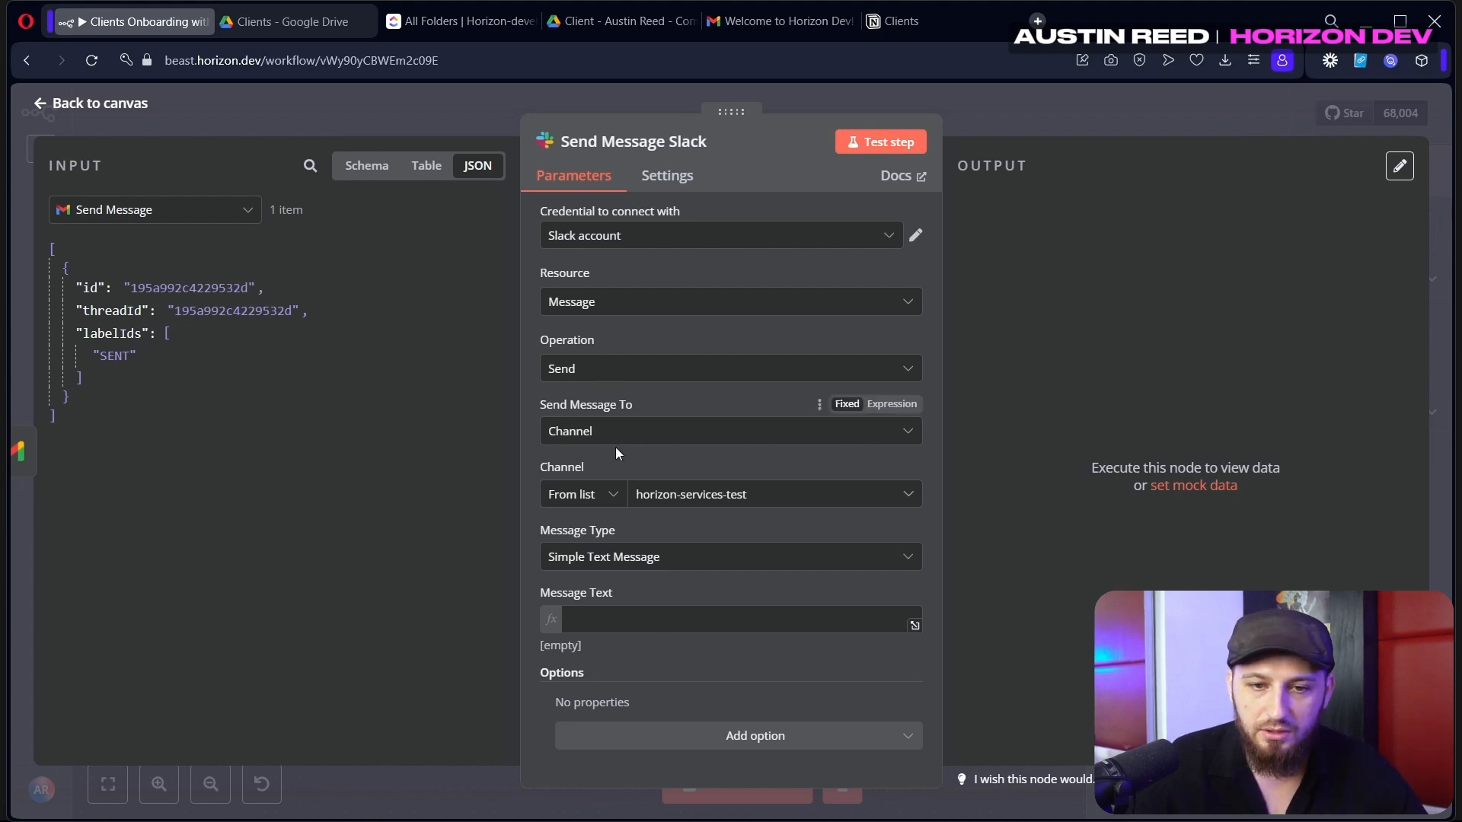
{"action": "left_click", "coordinate": [708, 495]}
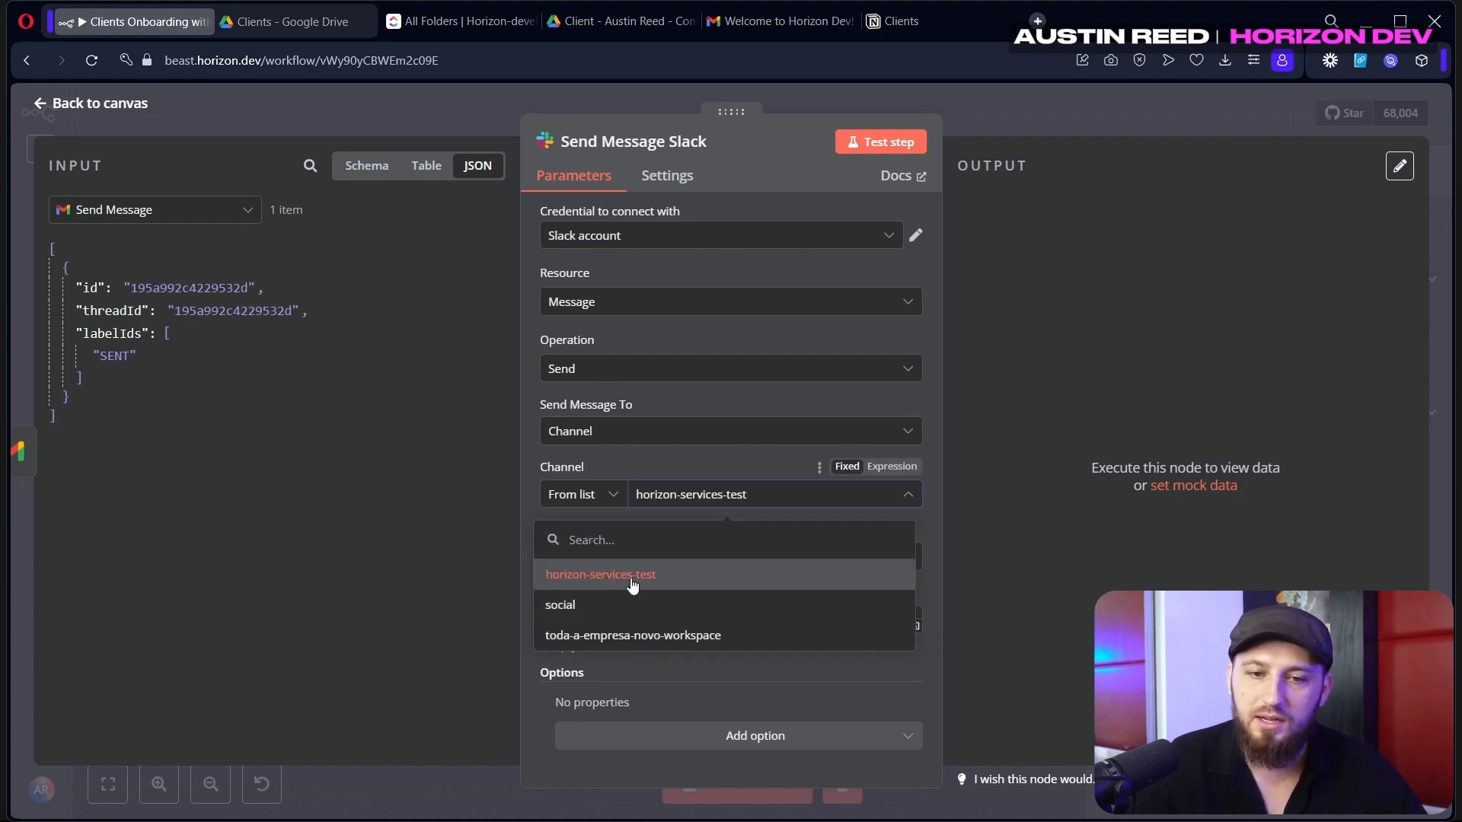
{"action": "left_click", "coordinate": [632, 583]}
Fill the Slack message text with the client's name from Create page data
{"action": "left_click", "coordinate": [599, 615]}
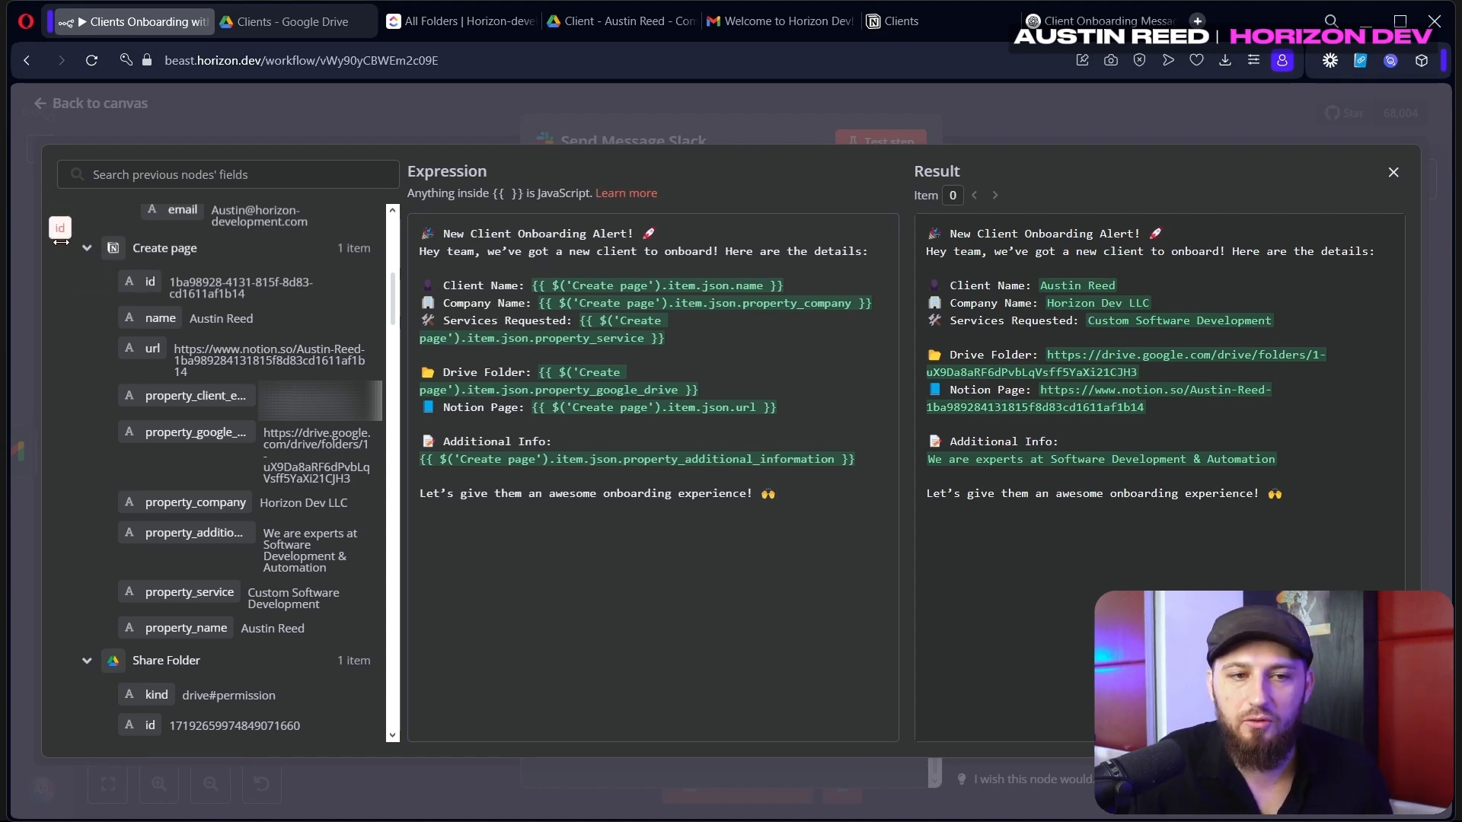
{"action": "left_click_drag", "start_coordinate": [156, 330], "coordinate": [742, 358]}
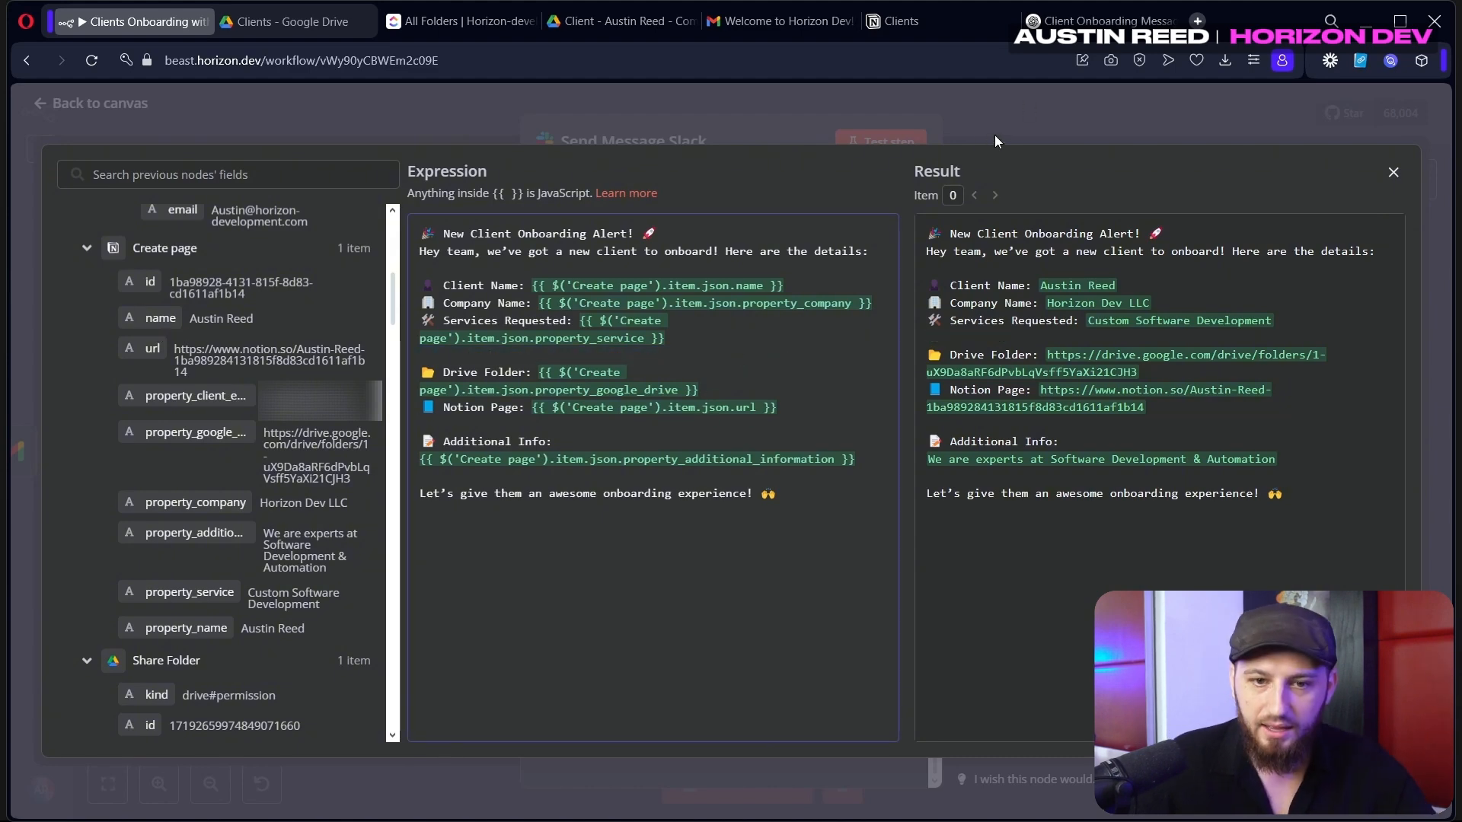
{"action": "left_click", "coordinate": [1026, 102]}
Test-send the Slack alert and view it in Slack's #general channel
{"action": "scroll", "coordinate": [840, 598], "scroll_direction": "down", "scroll_amount": 3}
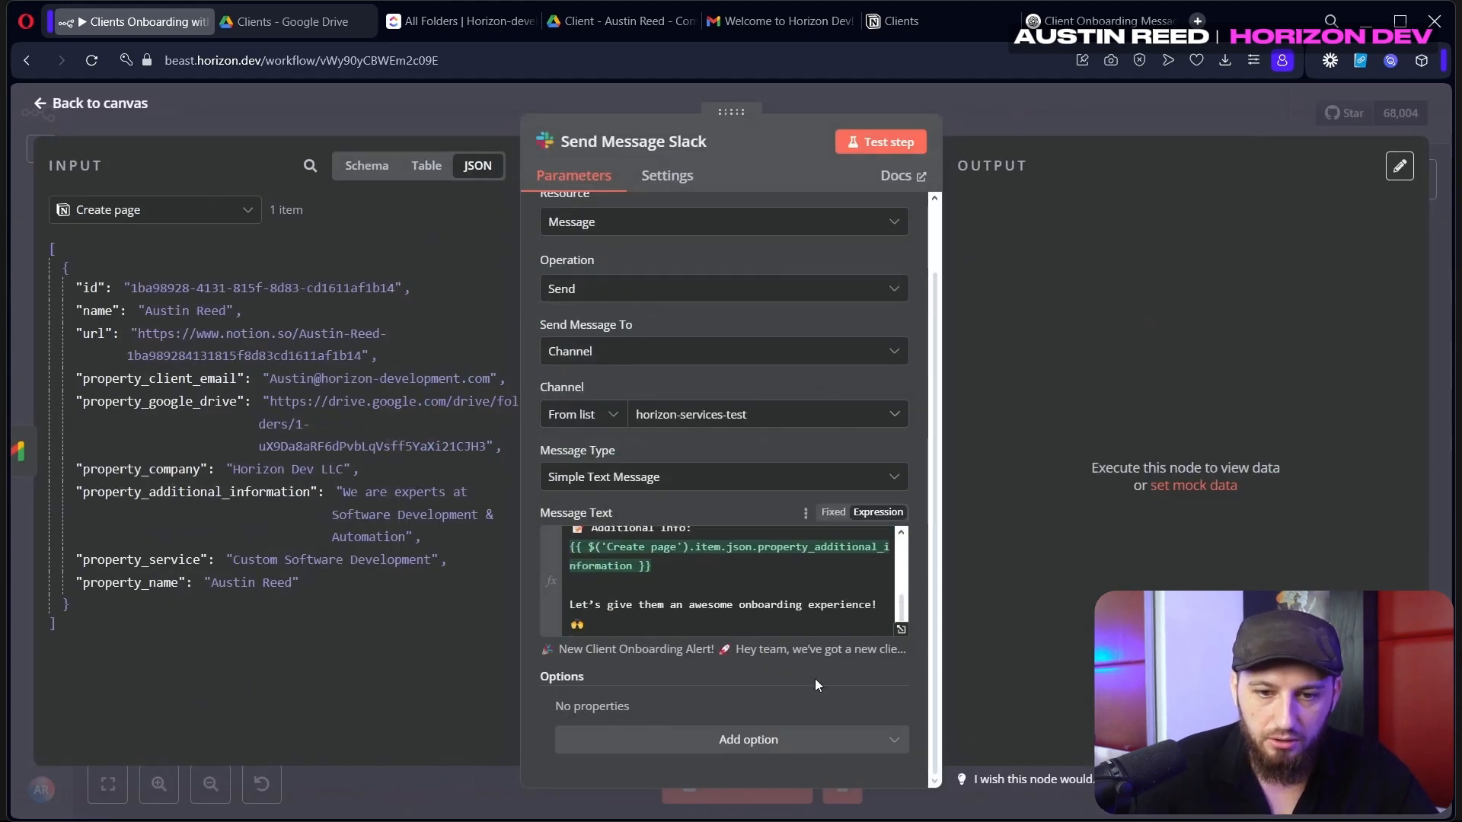
{"action": "left_click", "coordinate": [908, 137]}
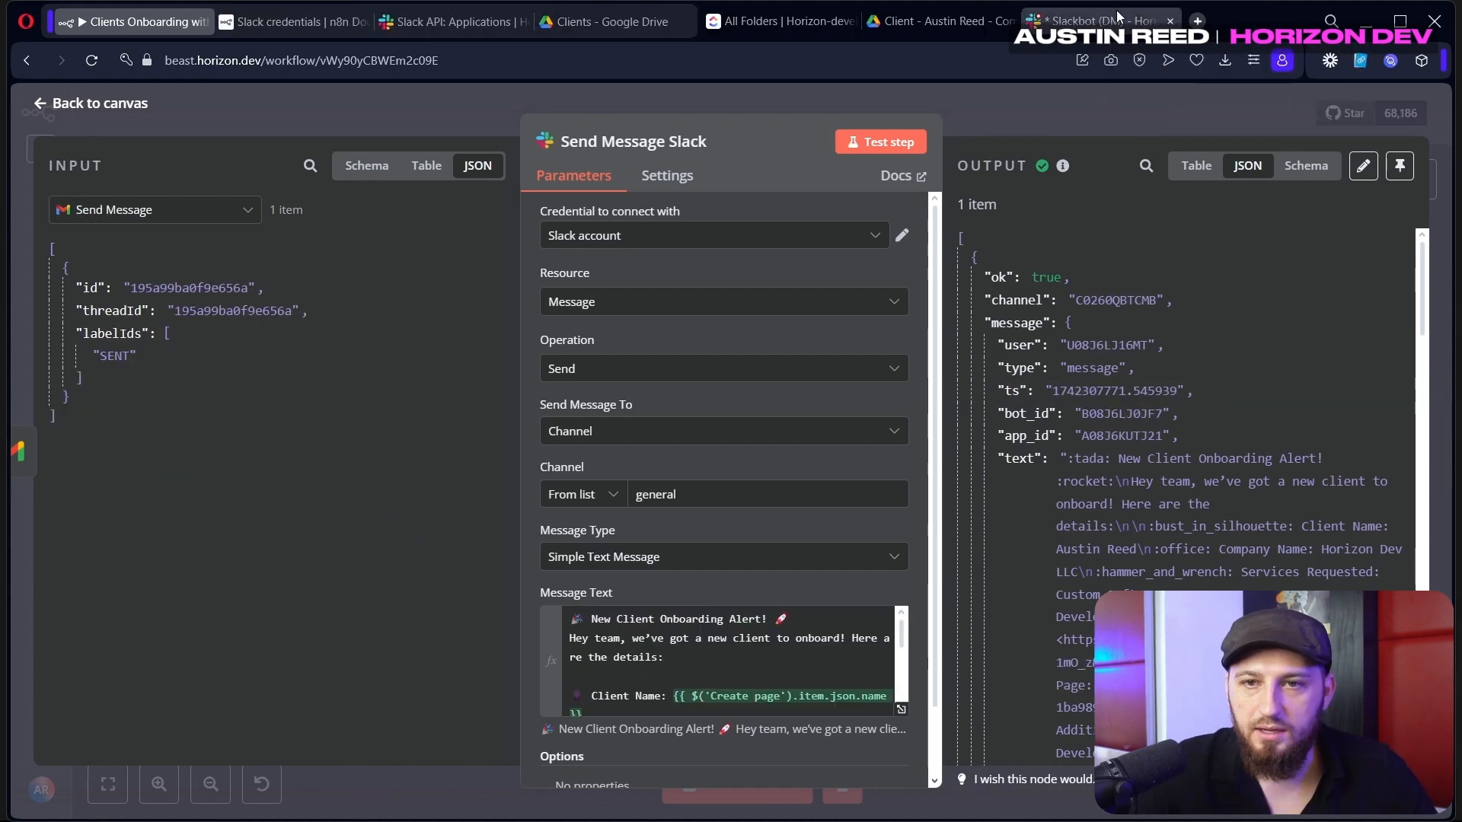
{"action": "left_click", "coordinate": [1102, 20]}
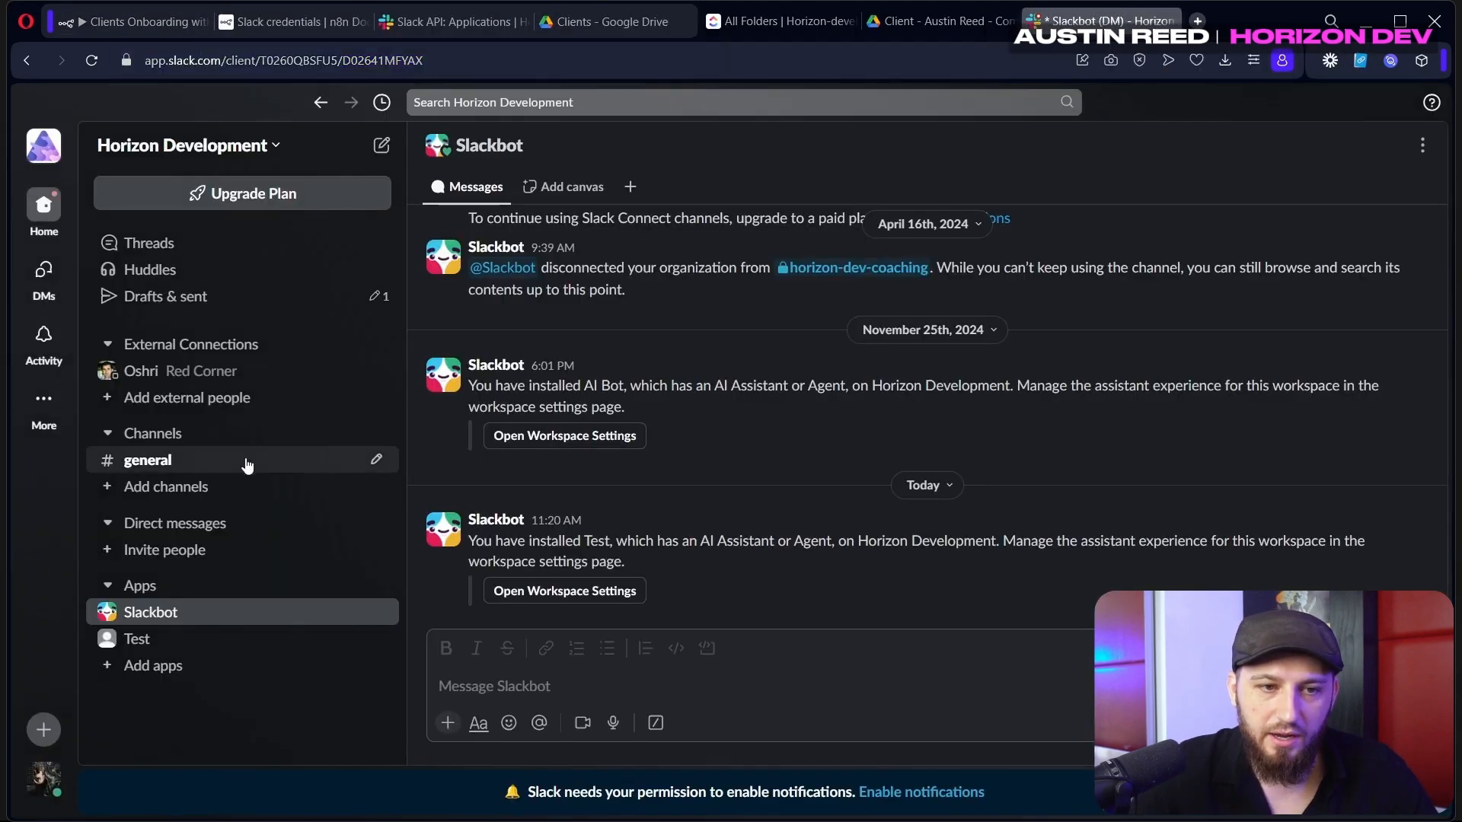
{"action": "left_click", "coordinate": [247, 463]}
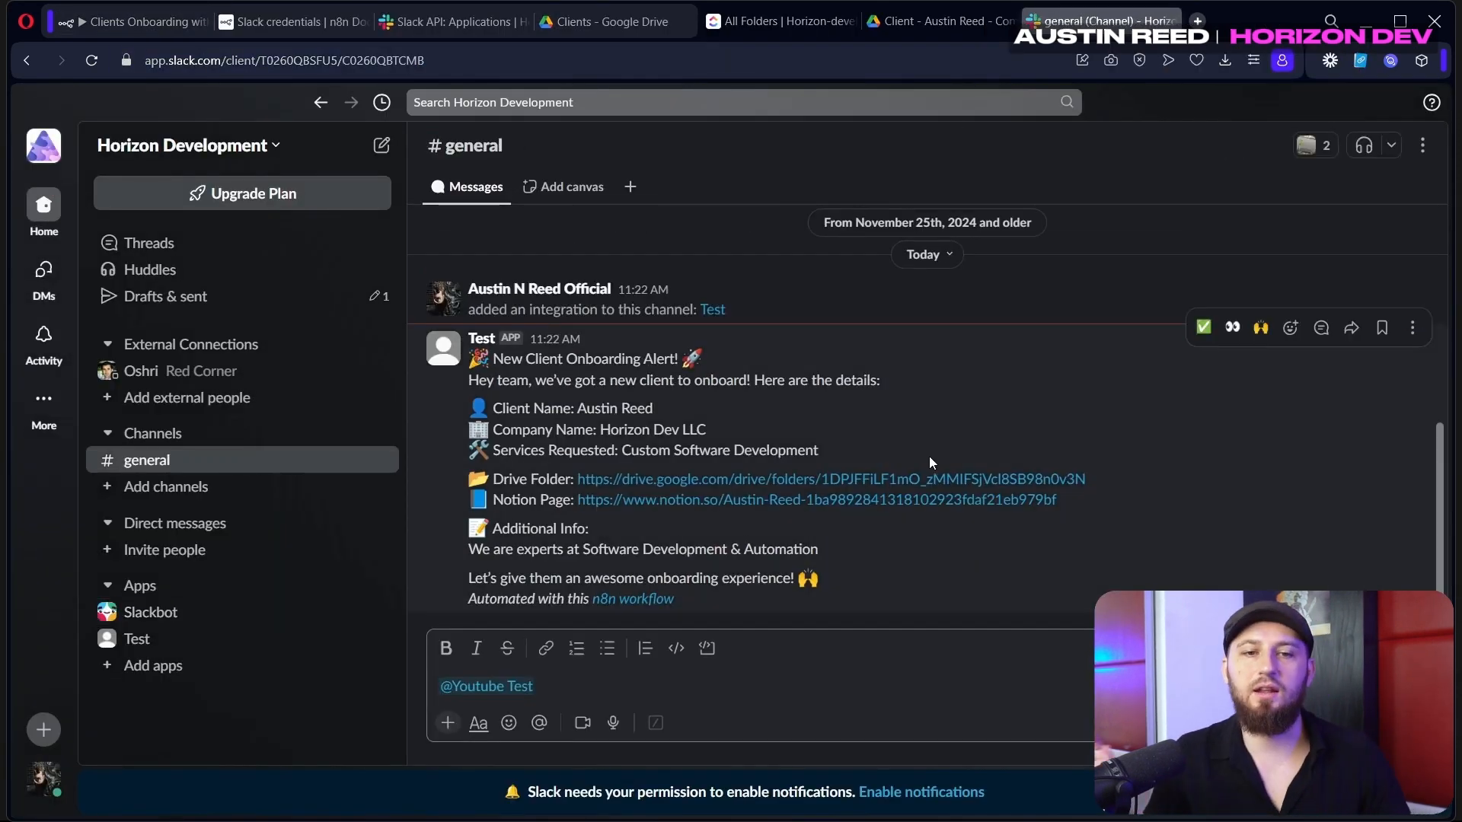